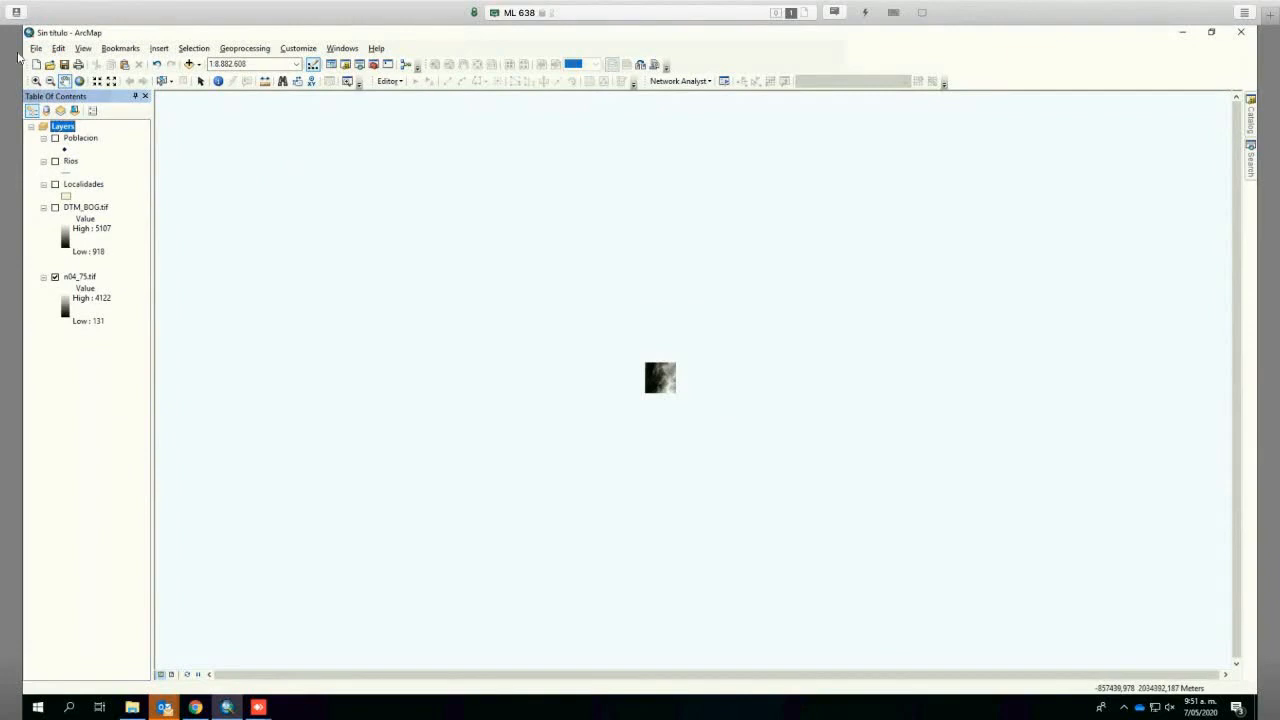
Step: Zoom to the n04_75.tif raster and symbolize it with Unique Values
right_click(97, 274)
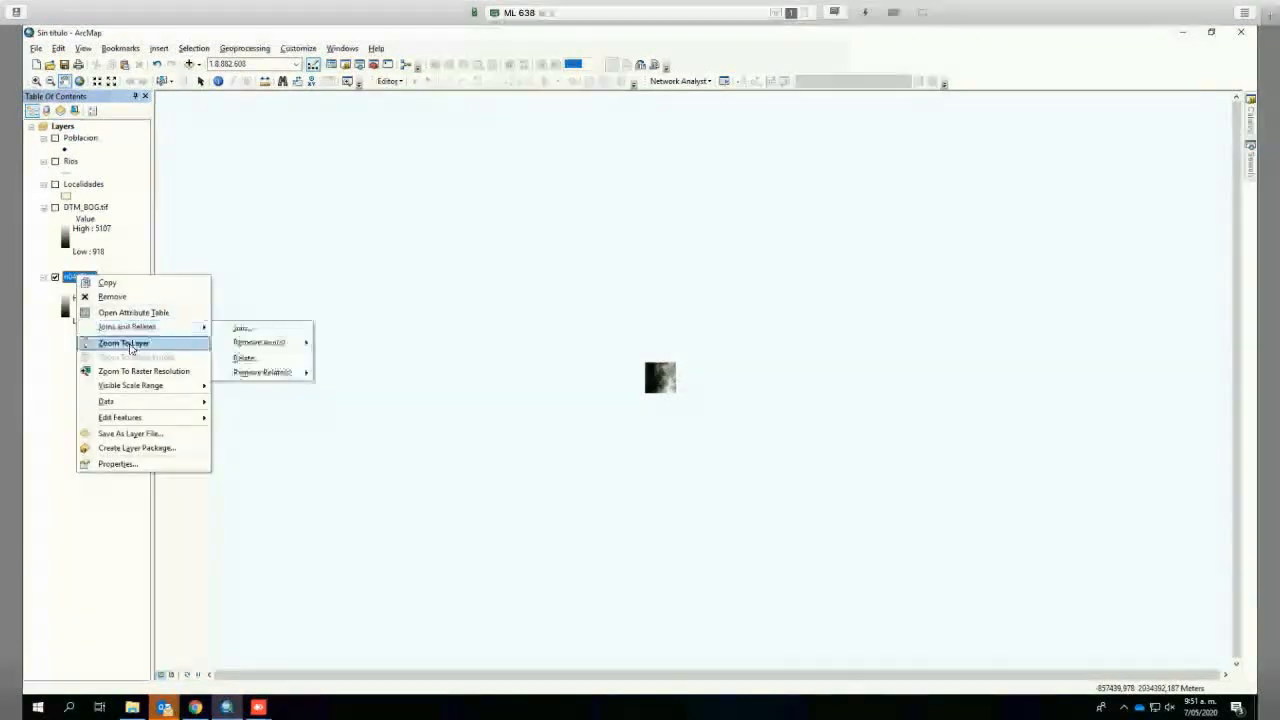
left_click(128, 344)
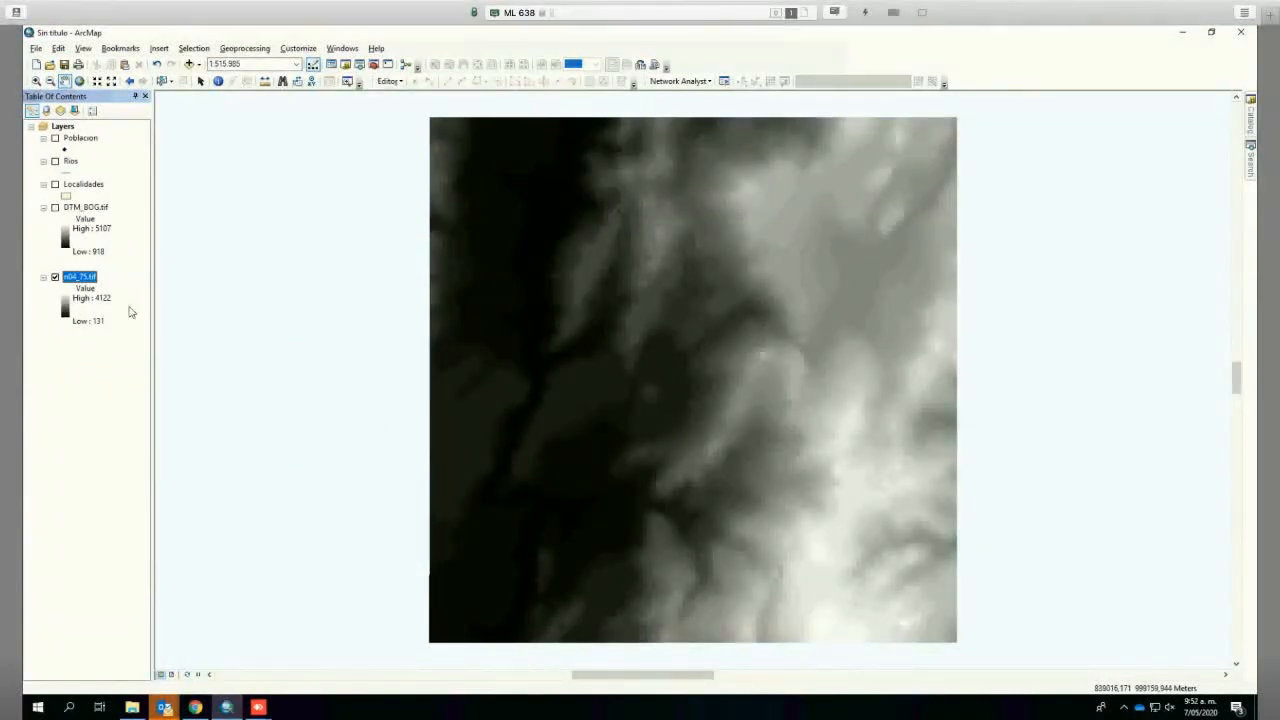
right_click(89, 276)
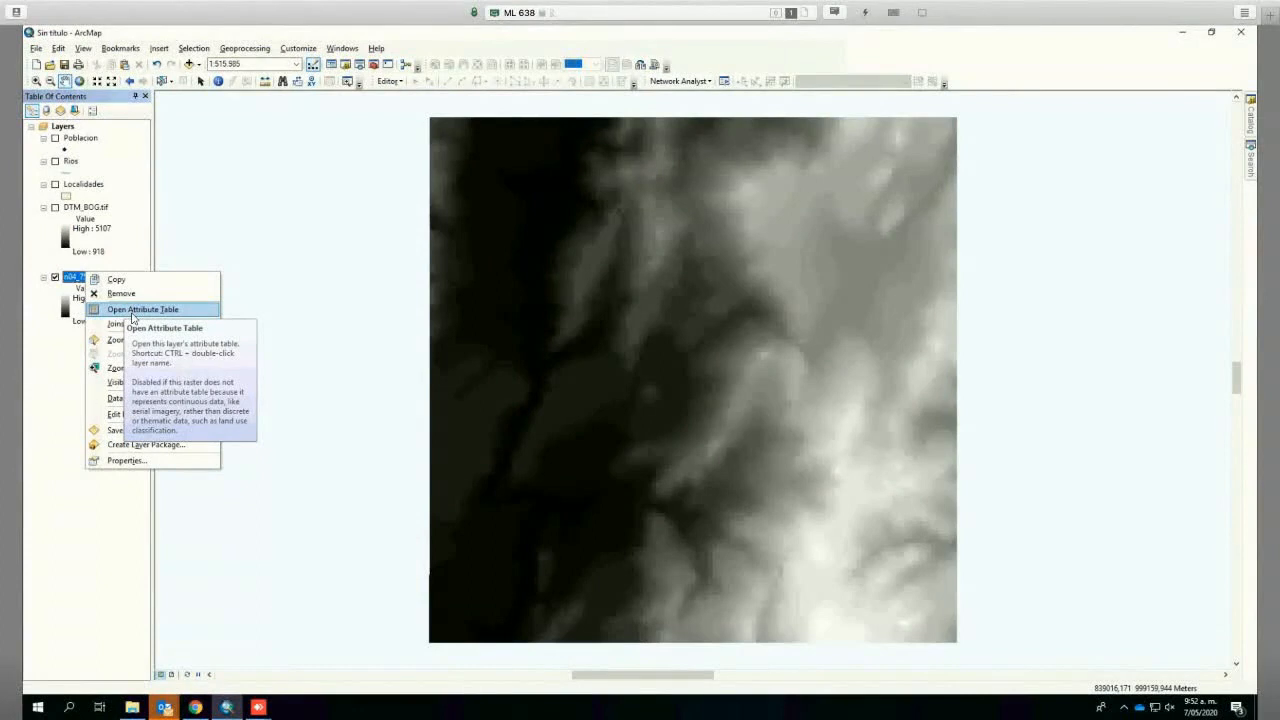
left_click(135, 461)
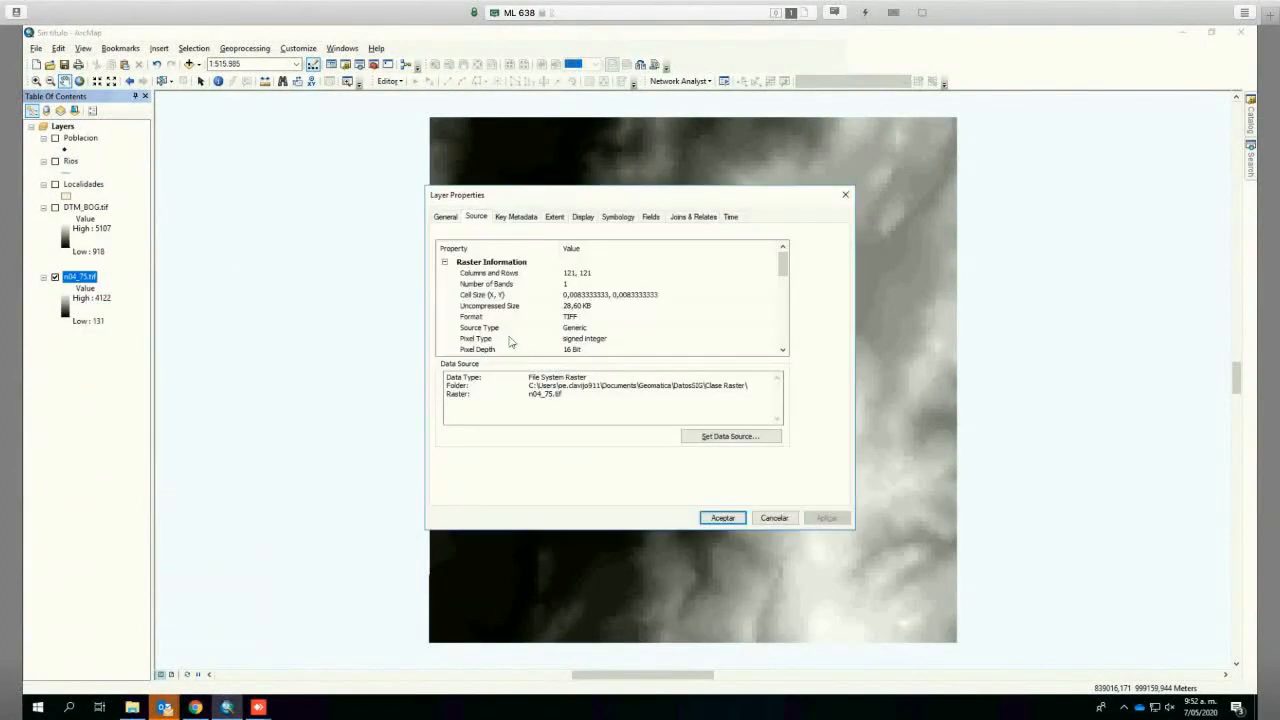
left_click(583, 218)
left_click(628, 218)
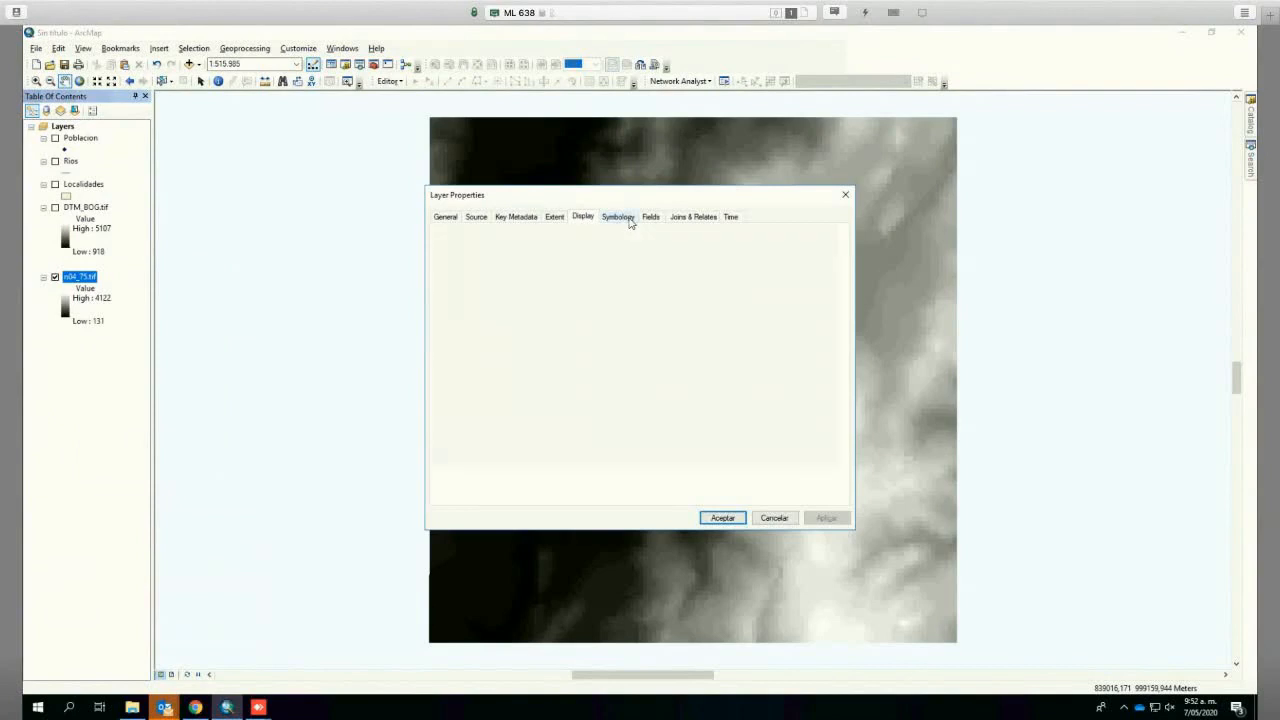
left_click(455, 248)
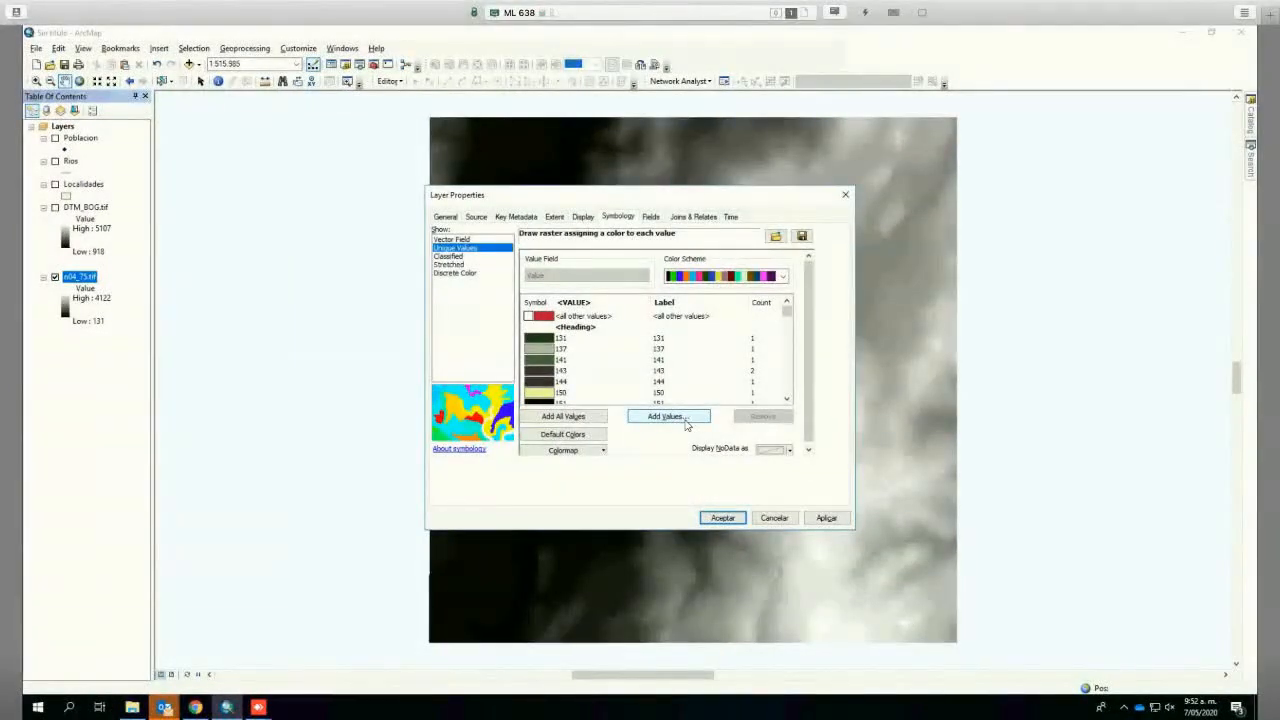
left_click(728, 519)
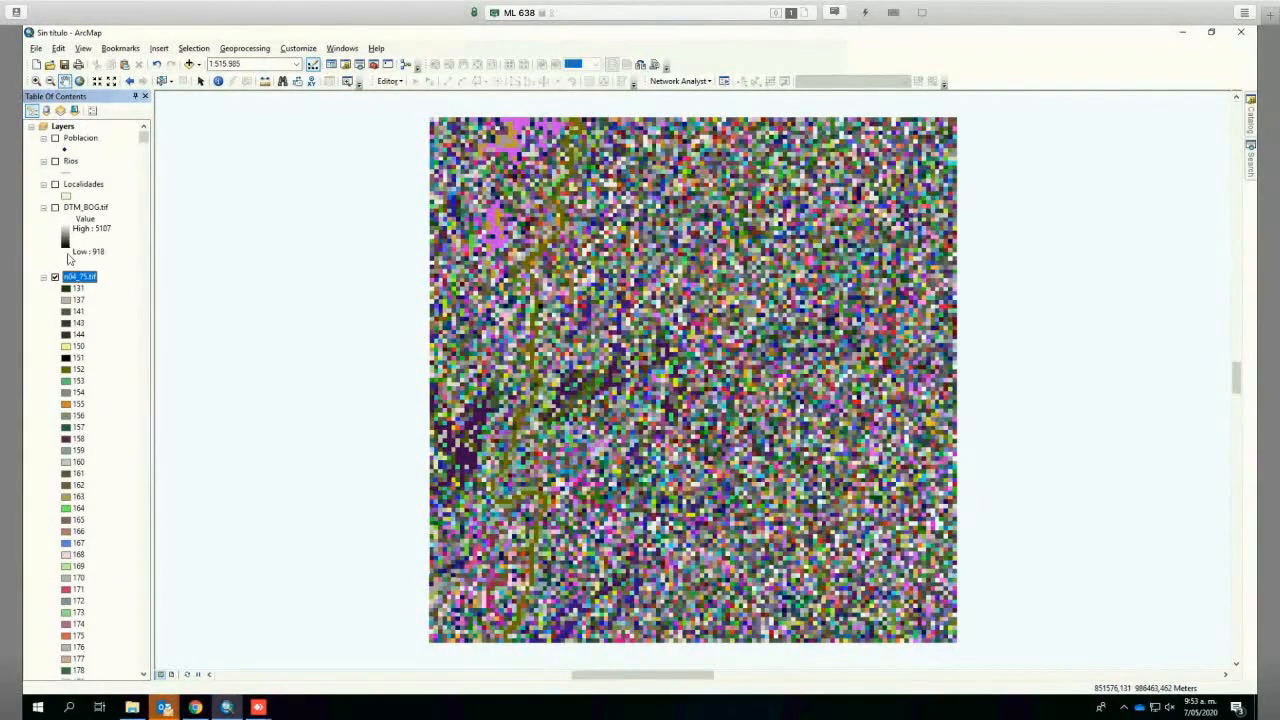
Step: Open the n04_75.tif layer properties and review its source raster information, including columns, rows and cell size
right_click(80, 281)
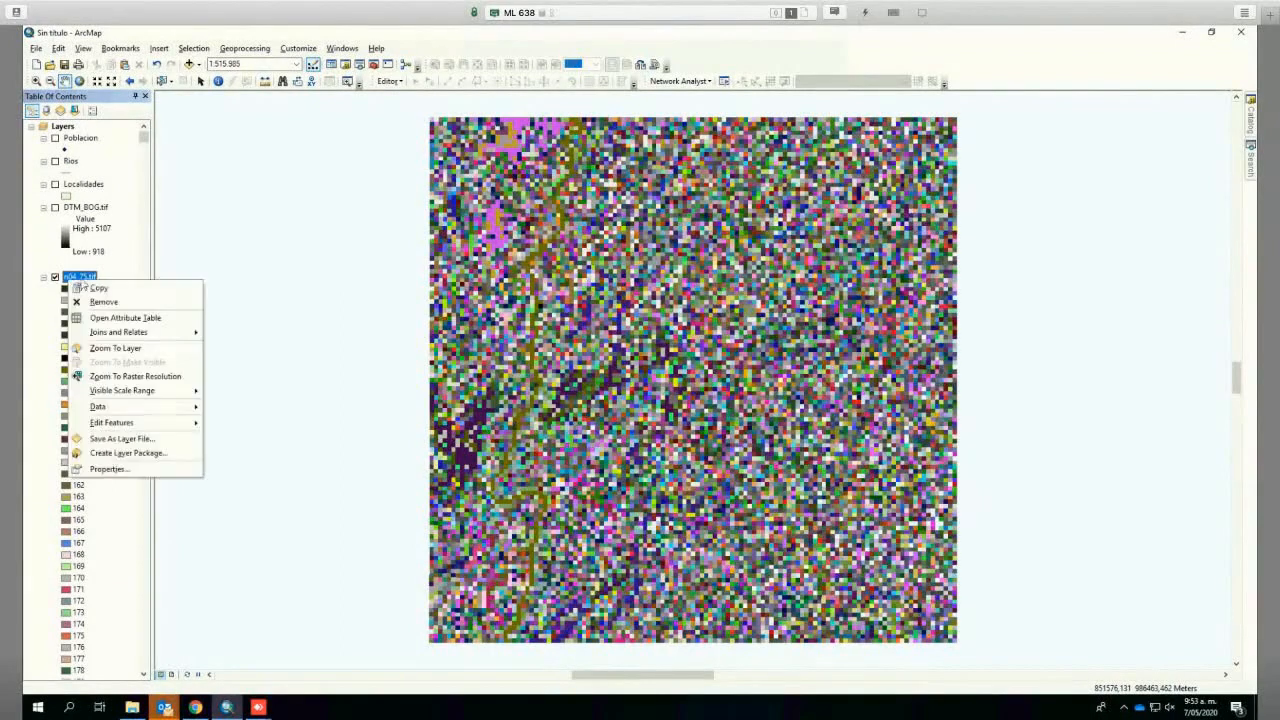
left_click(115, 473)
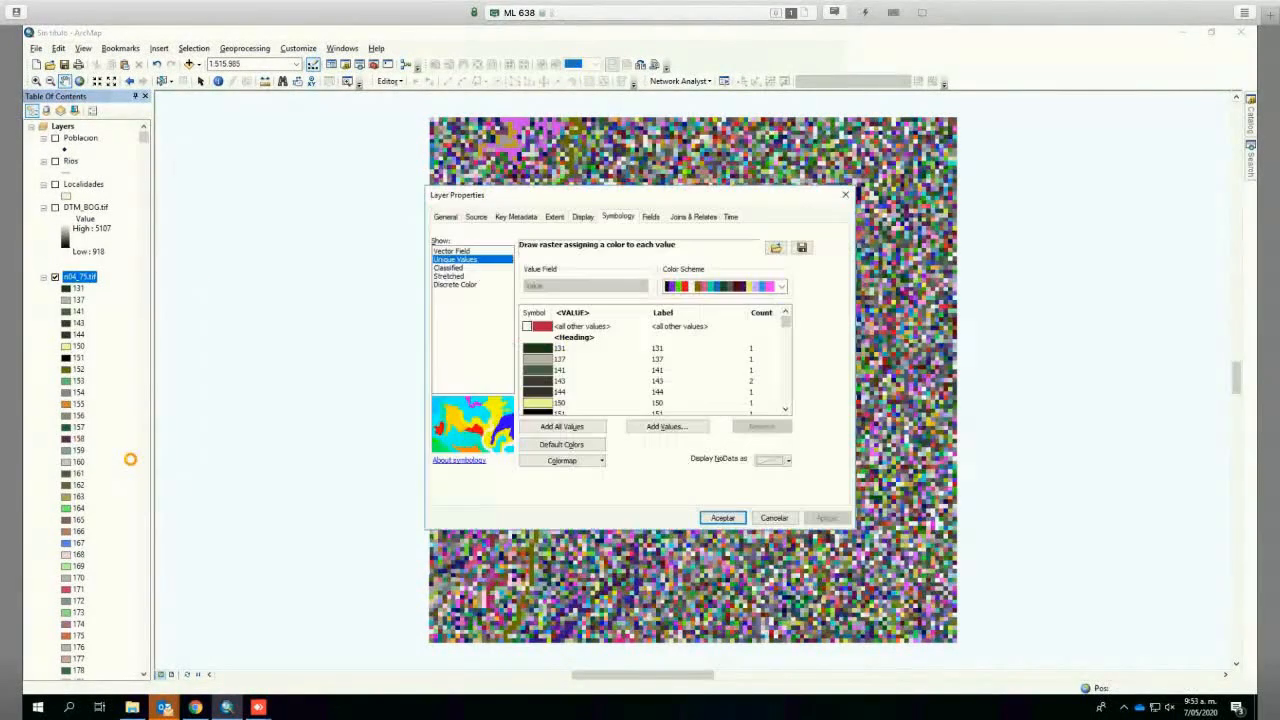
left_click(450, 218)
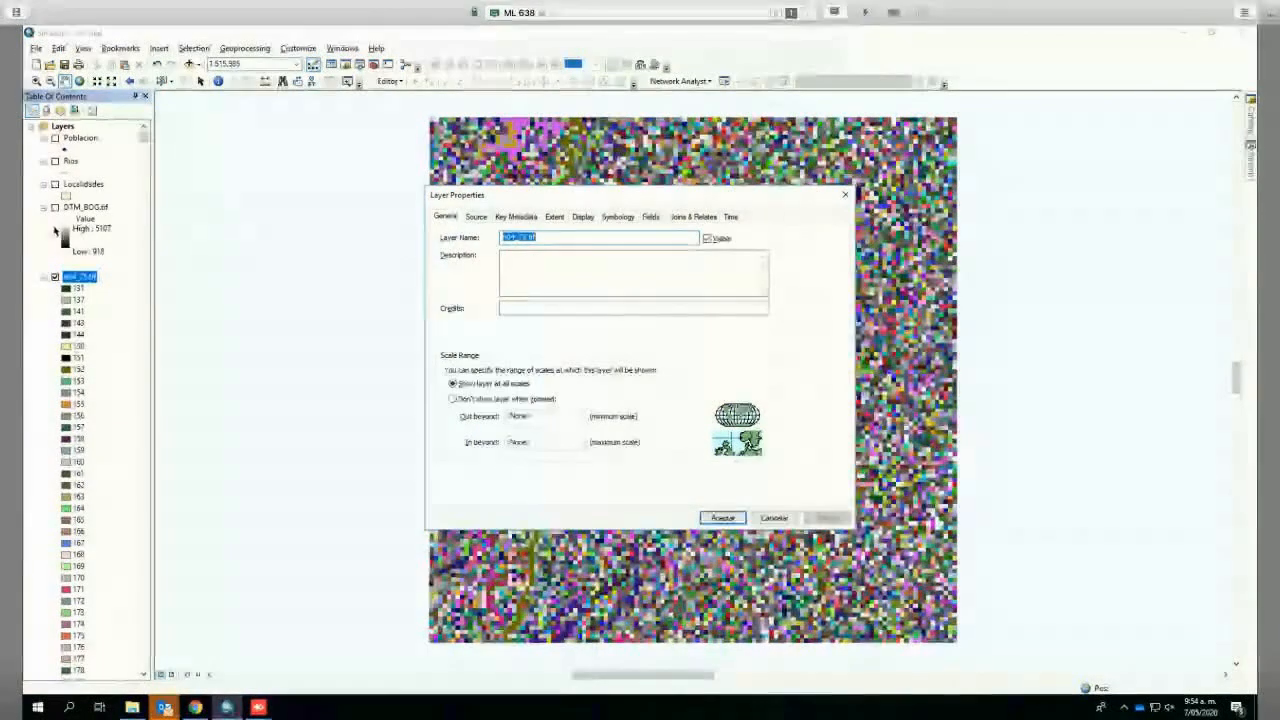
left_click(478, 217)
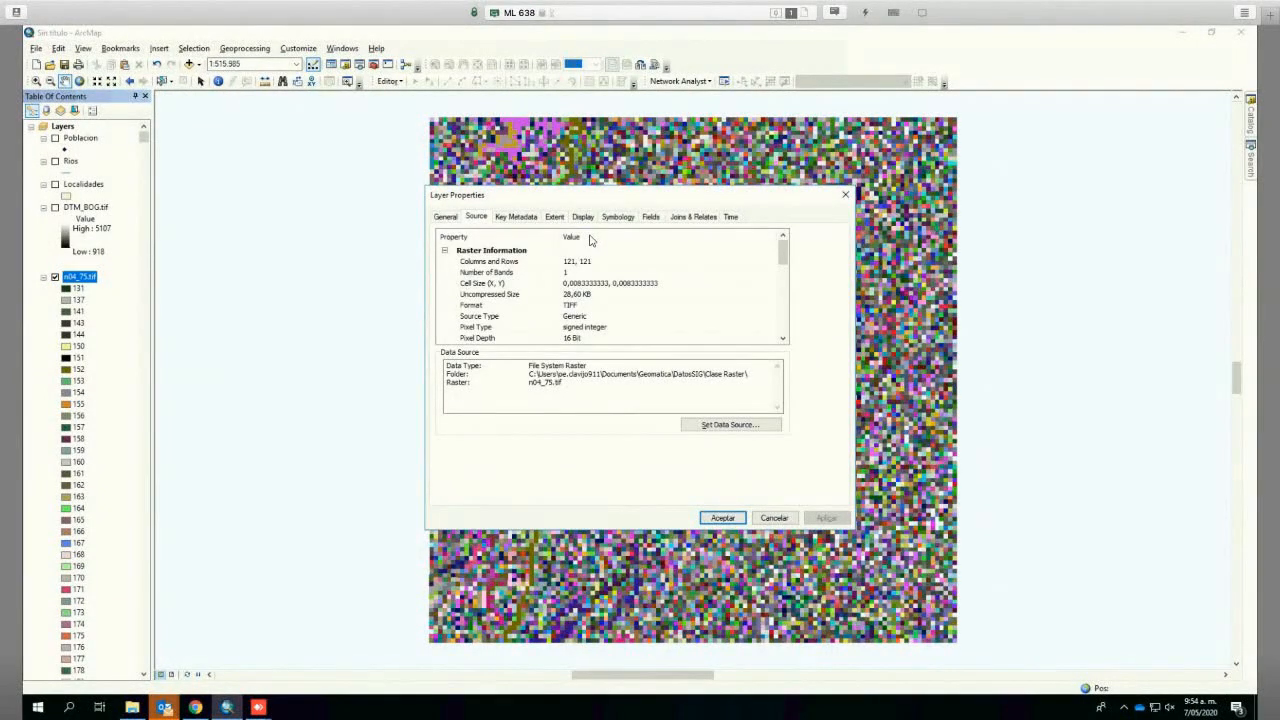
left_click(783, 338)
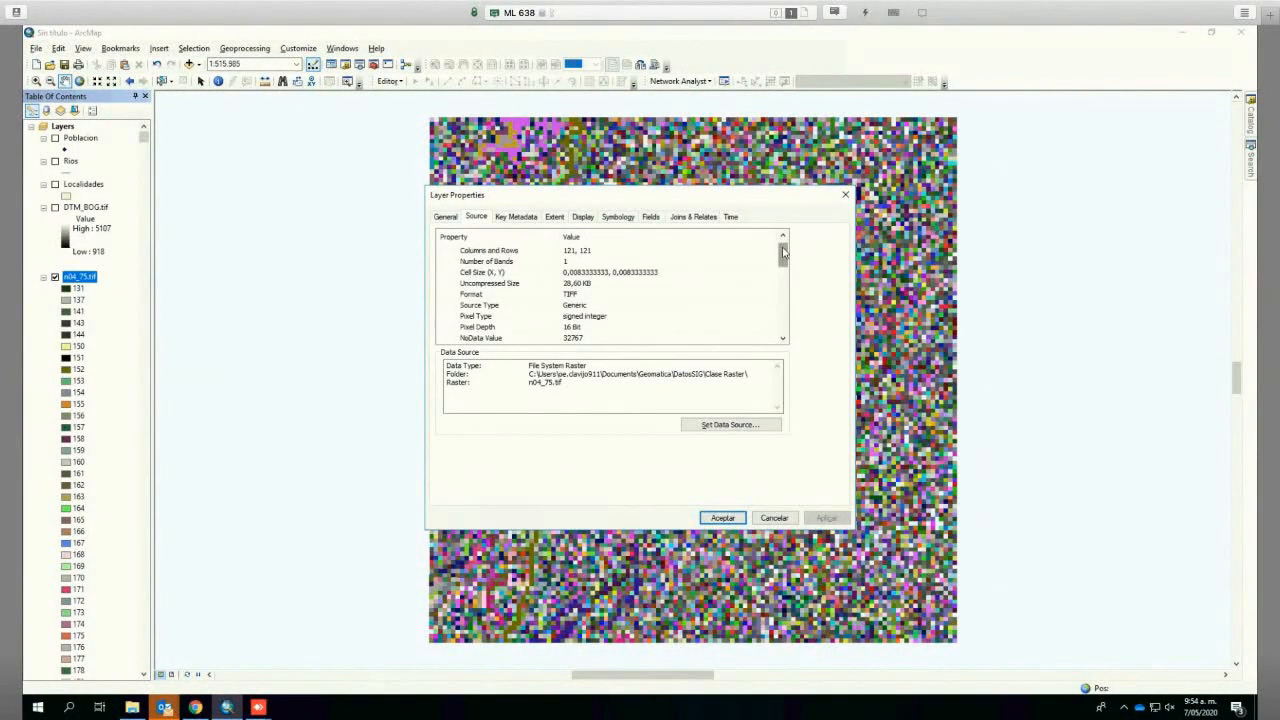
scroll(783, 252, "up", 1)
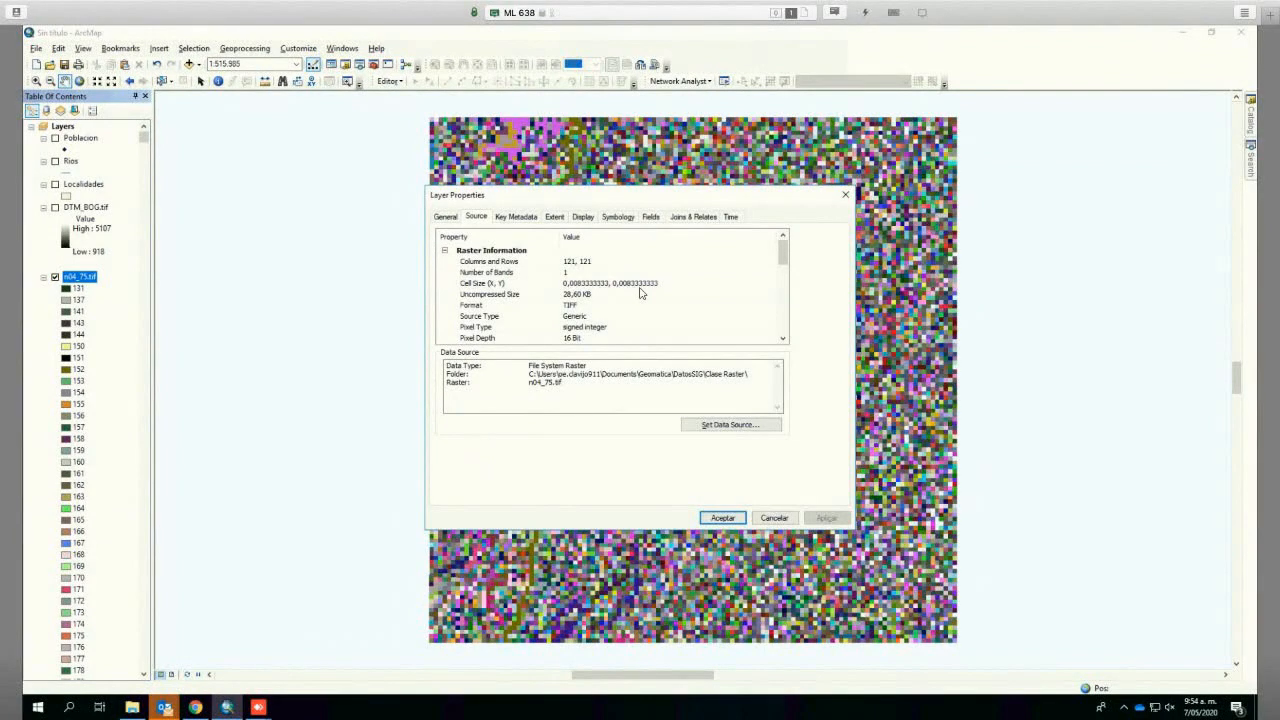
Step: Read through the raster's remaining source details, including pixel type, extent and spatial reference, and close the properties
left_click(783, 339)
left_click(783, 339)
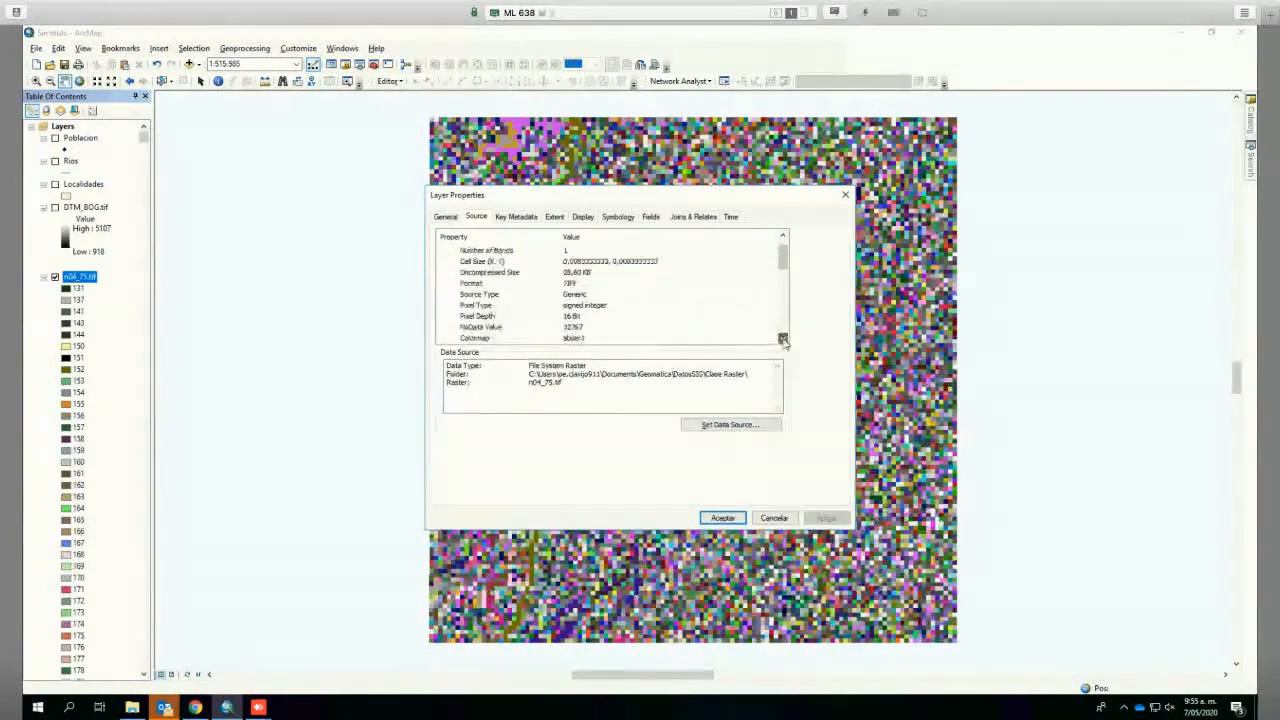
left_click(783, 339)
left_click(783, 339)
left_click(783, 339)
left_click(783, 339)
left_click(783, 339)
left_click(783, 339)
left_click(783, 339)
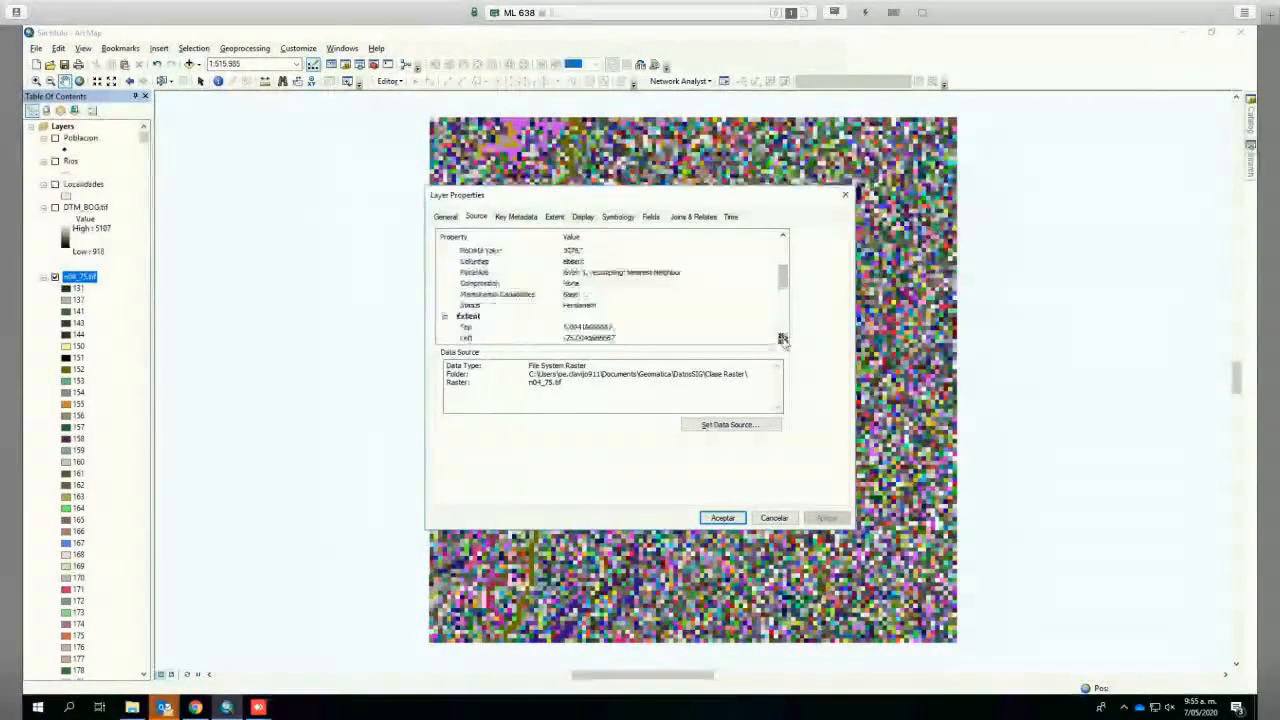
left_click(783, 339)
left_click(783, 339)
left_click(783, 339)
left_click(783, 339)
left_click(783, 339)
left_click(783, 339)
left_click(783, 339)
left_click(783, 339)
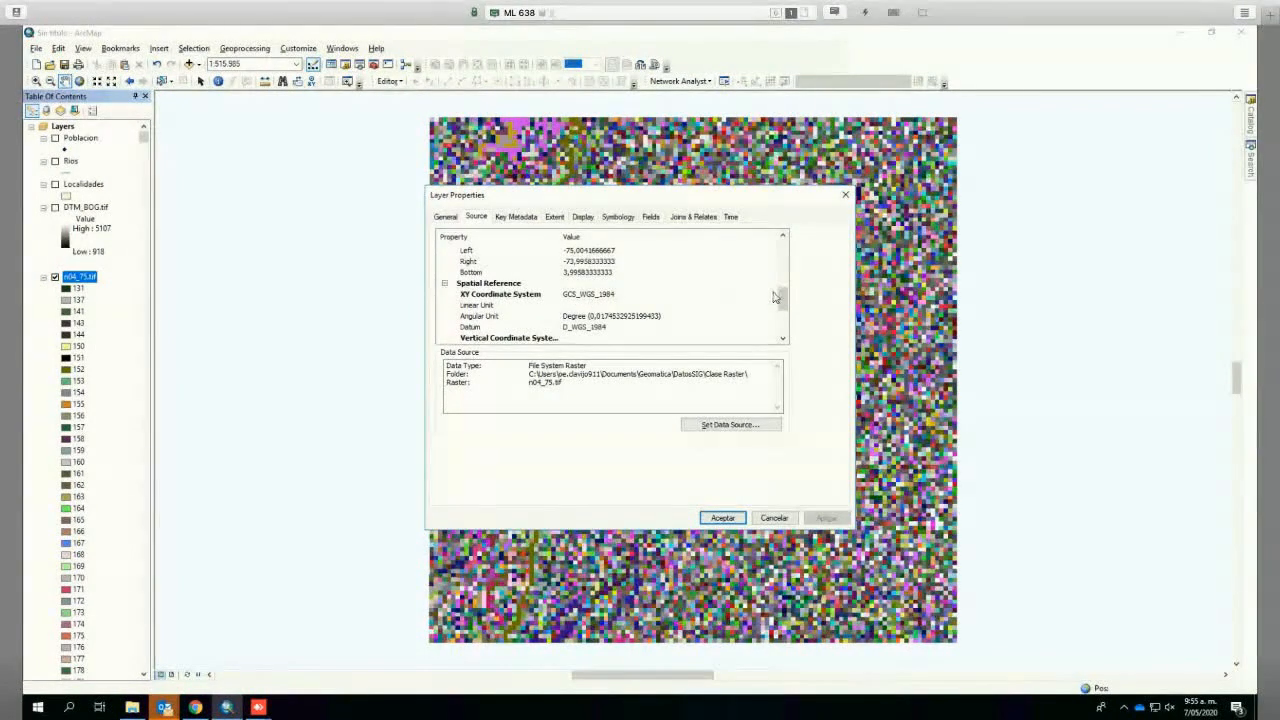
left_click_drag(781, 297, 781, 256)
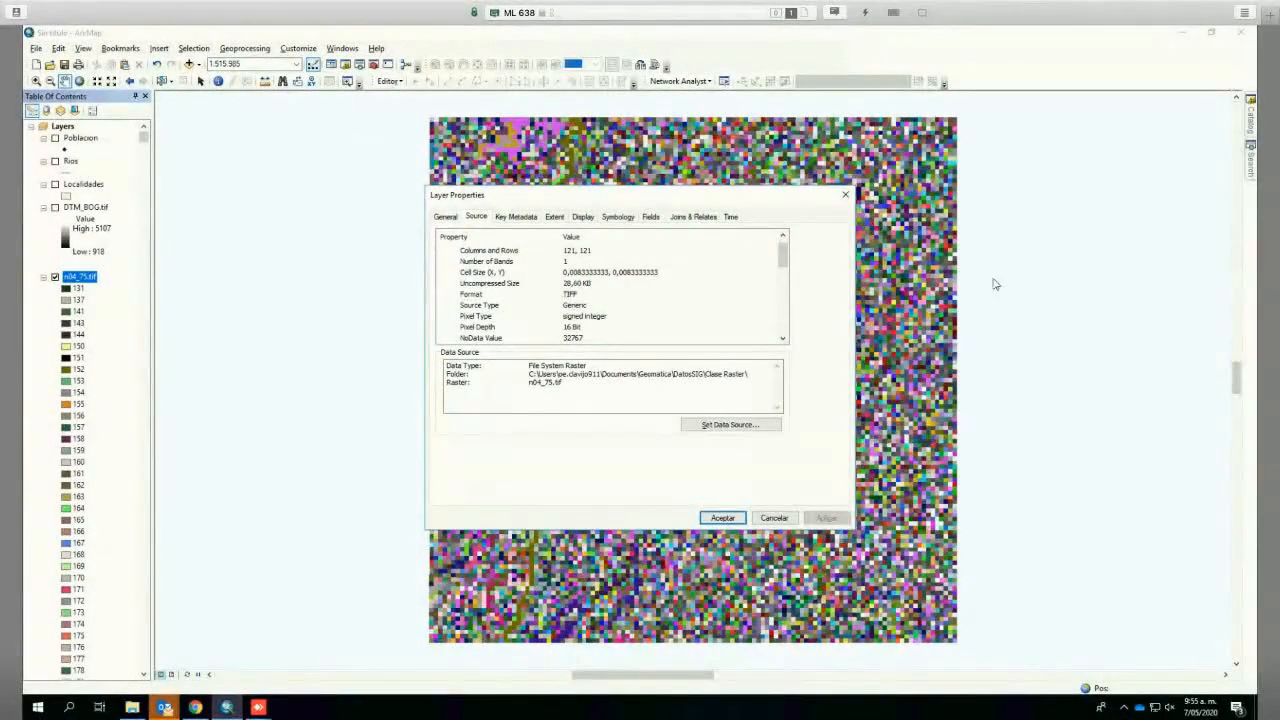
left_click(847, 196)
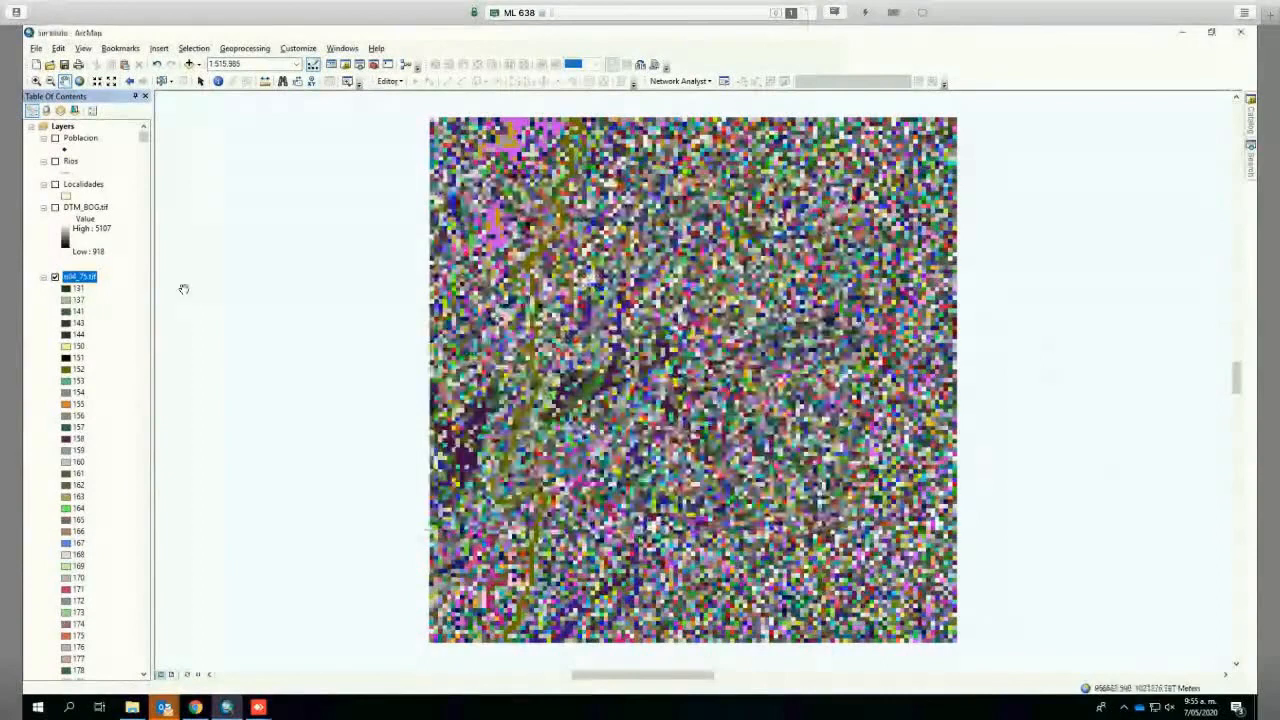
Step: Reopen the n04_75.tif properties and examine the source's spatial reference, band statistics and extent coordinates
right_click(72, 279)
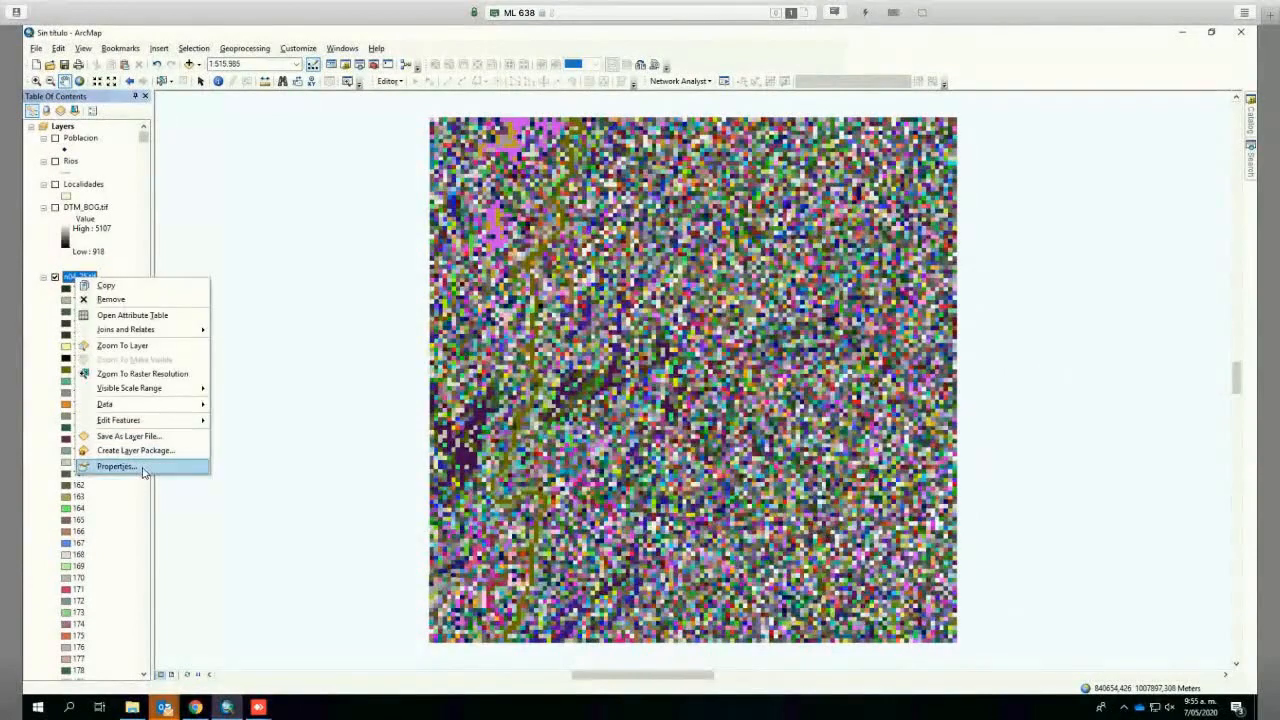
left_click(143, 470)
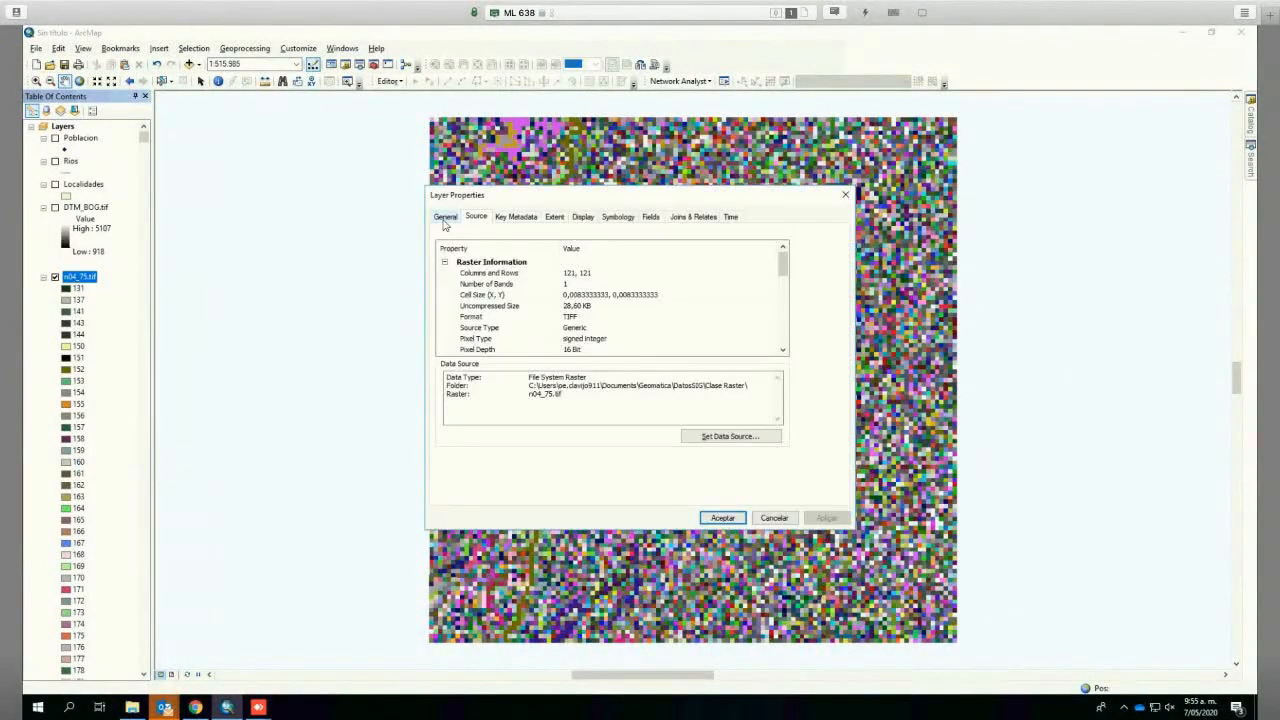
left_click(445, 217)
left_click(474, 219)
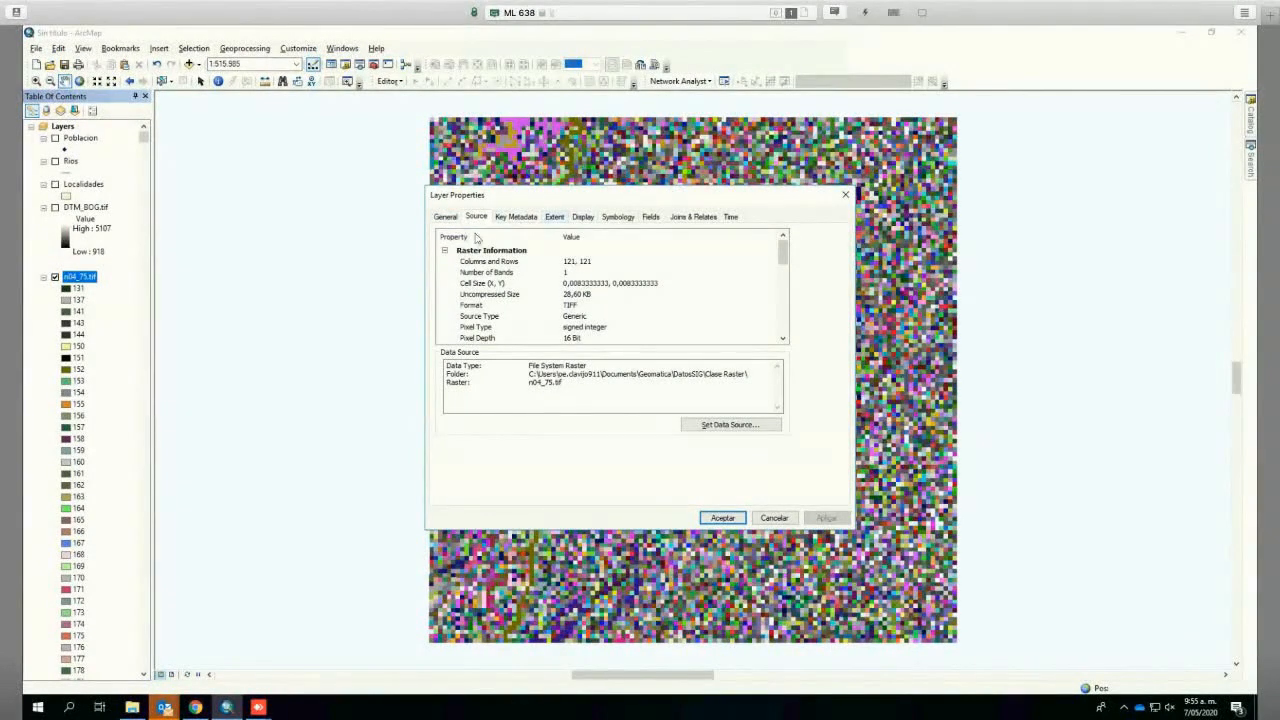
left_click_drag(783, 257, 782, 312)
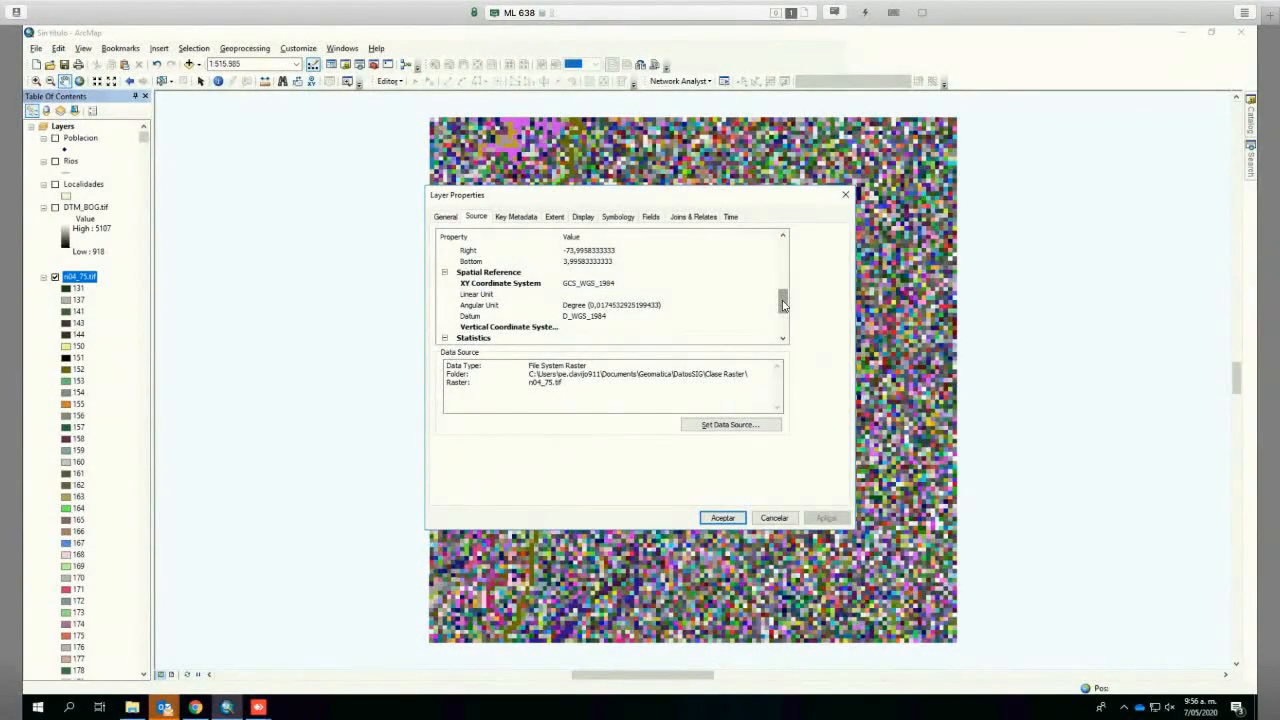
left_click_drag(784, 305, 785, 326)
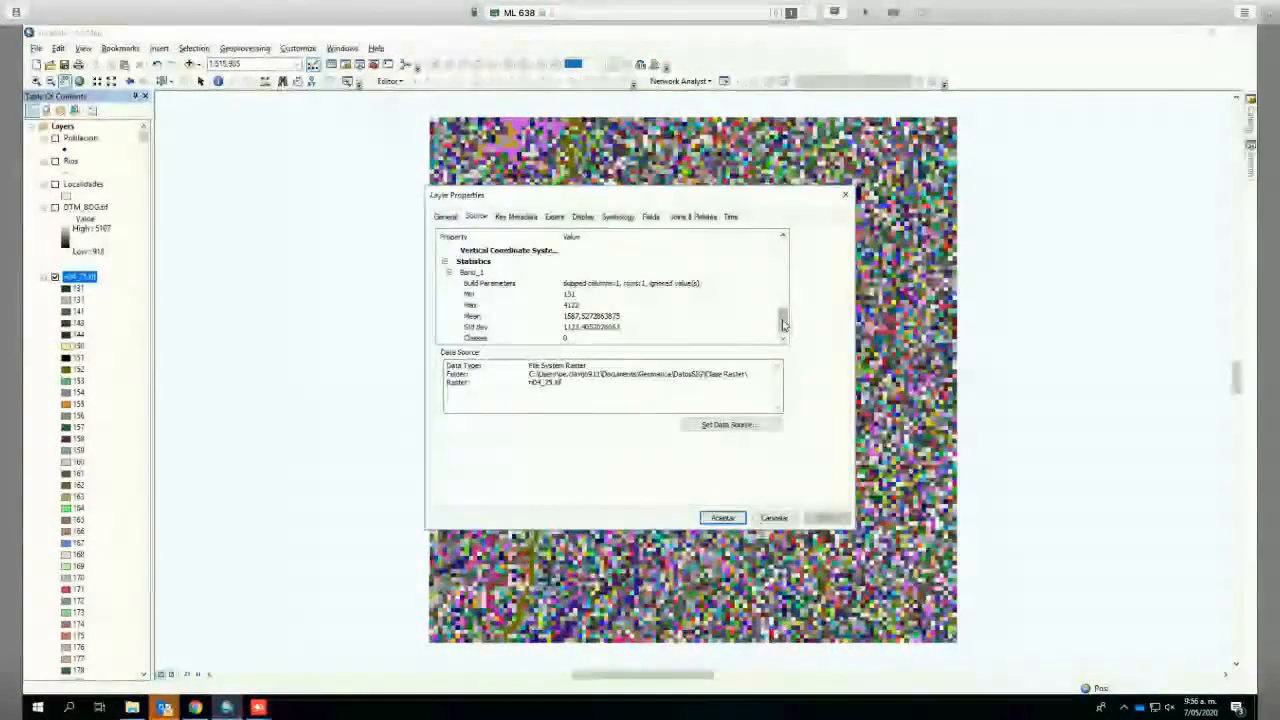
mouse_move(783, 320)
left_mouse_down()
mouse_move(785, 282)
mouse_move(788, 295)
left_mouse_up()
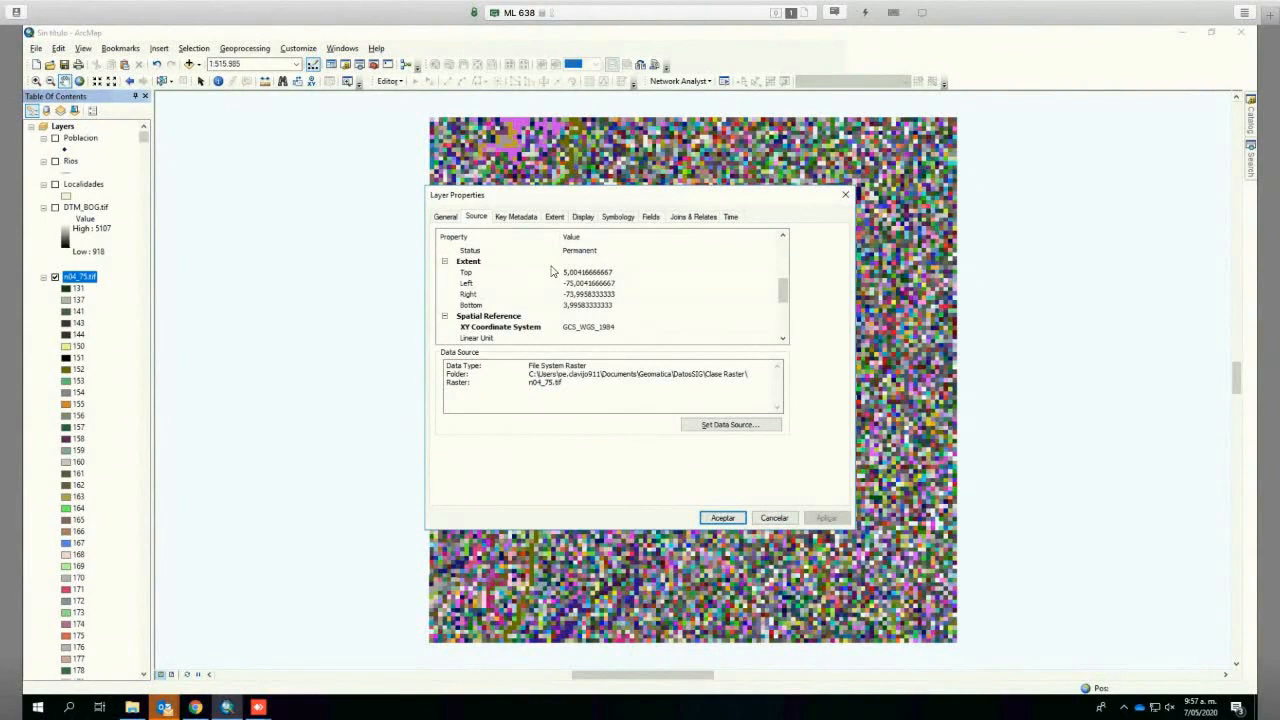
Step: Inspect the raster layer's extent settings and its display options
left_click(554, 217)
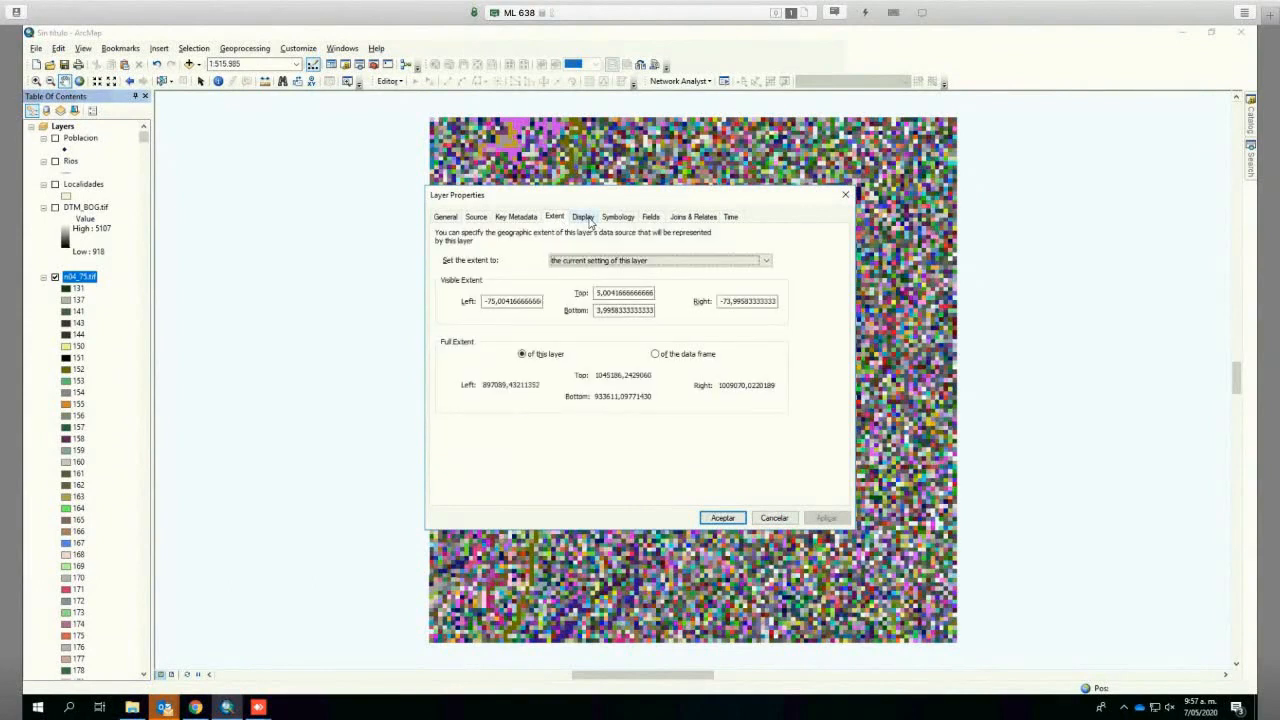
left_click(655, 262)
left_click(651, 263)
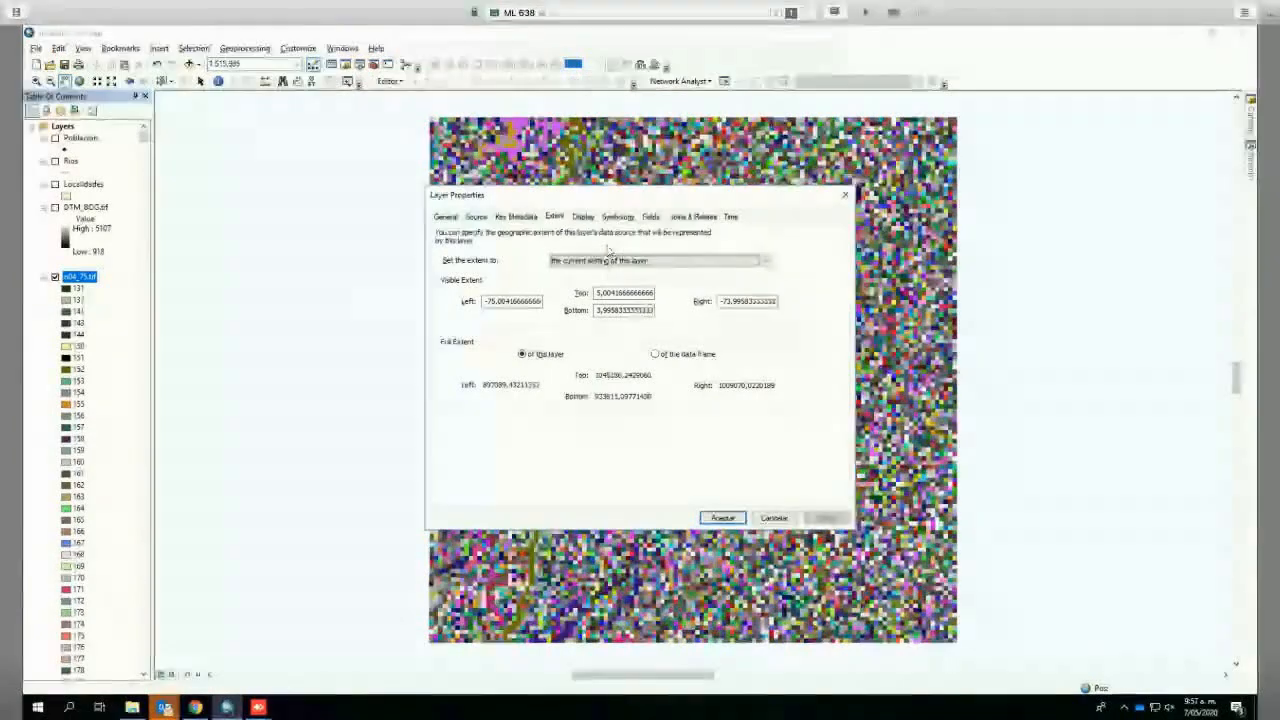
left_click(582, 217)
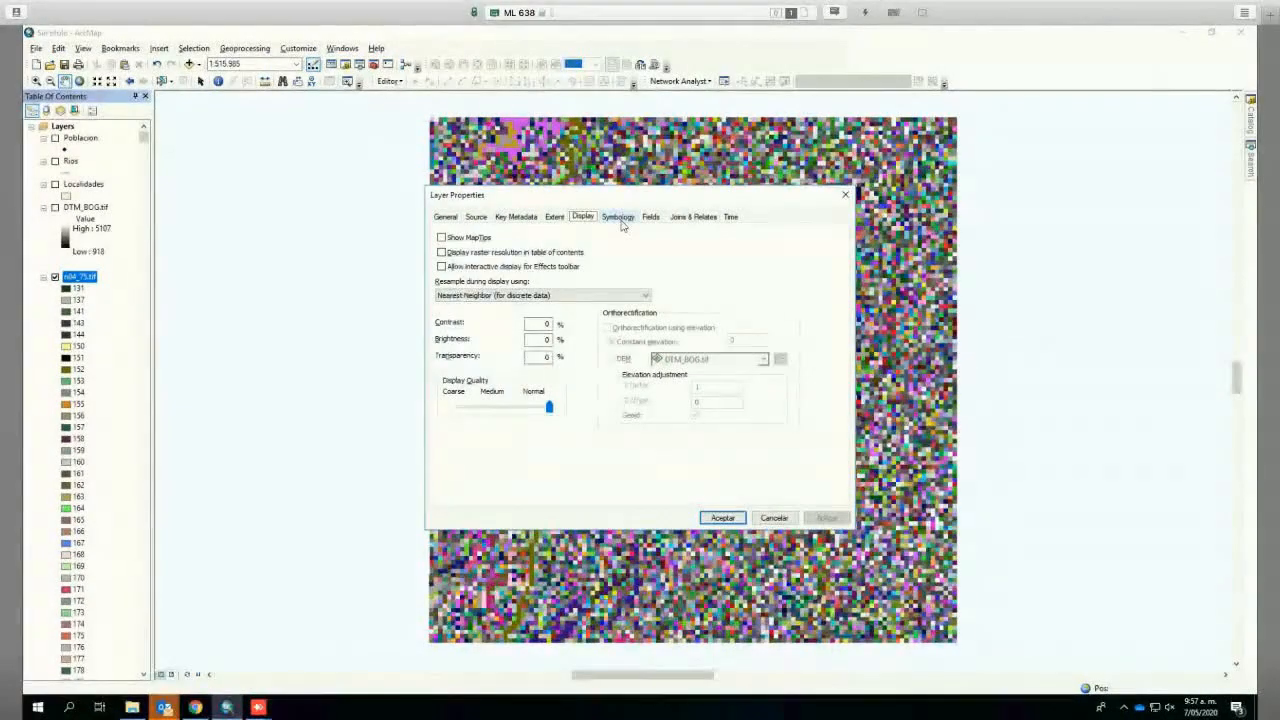
Step: Symbolize the n04_75.tif raster as Stretched along the black-to-white color ramp
left_click(618, 218)
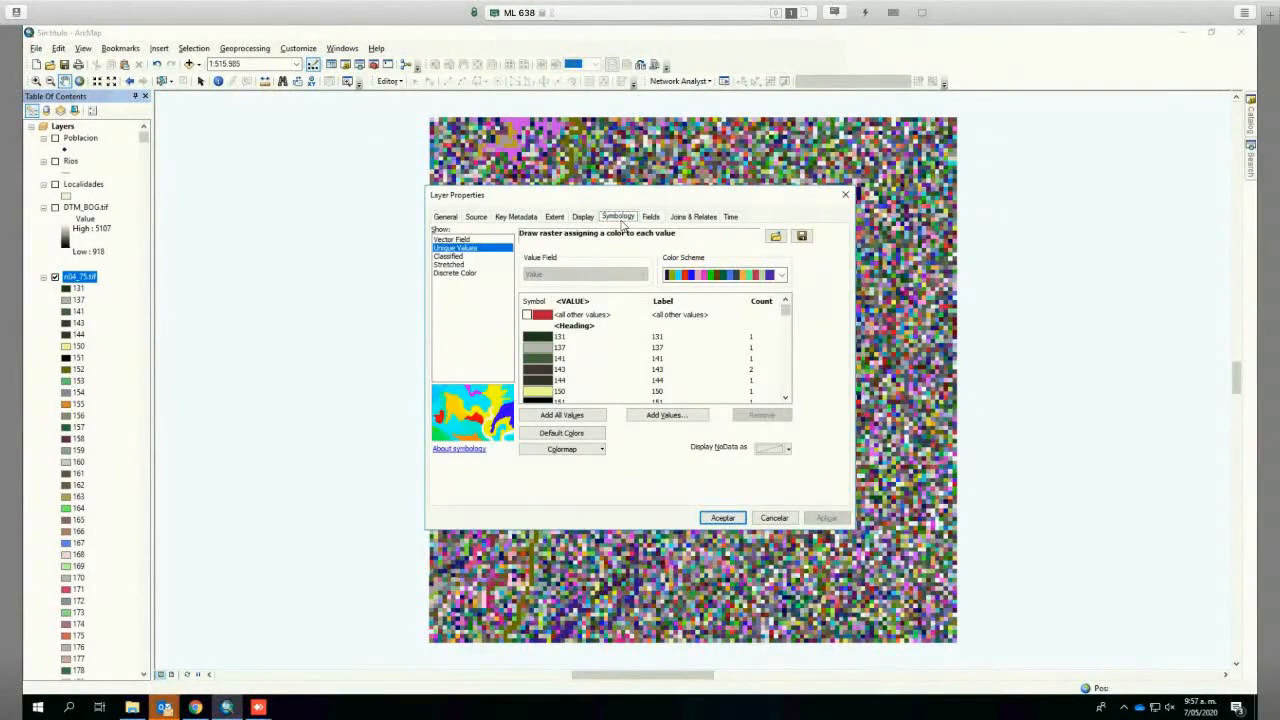
left_click(443, 264)
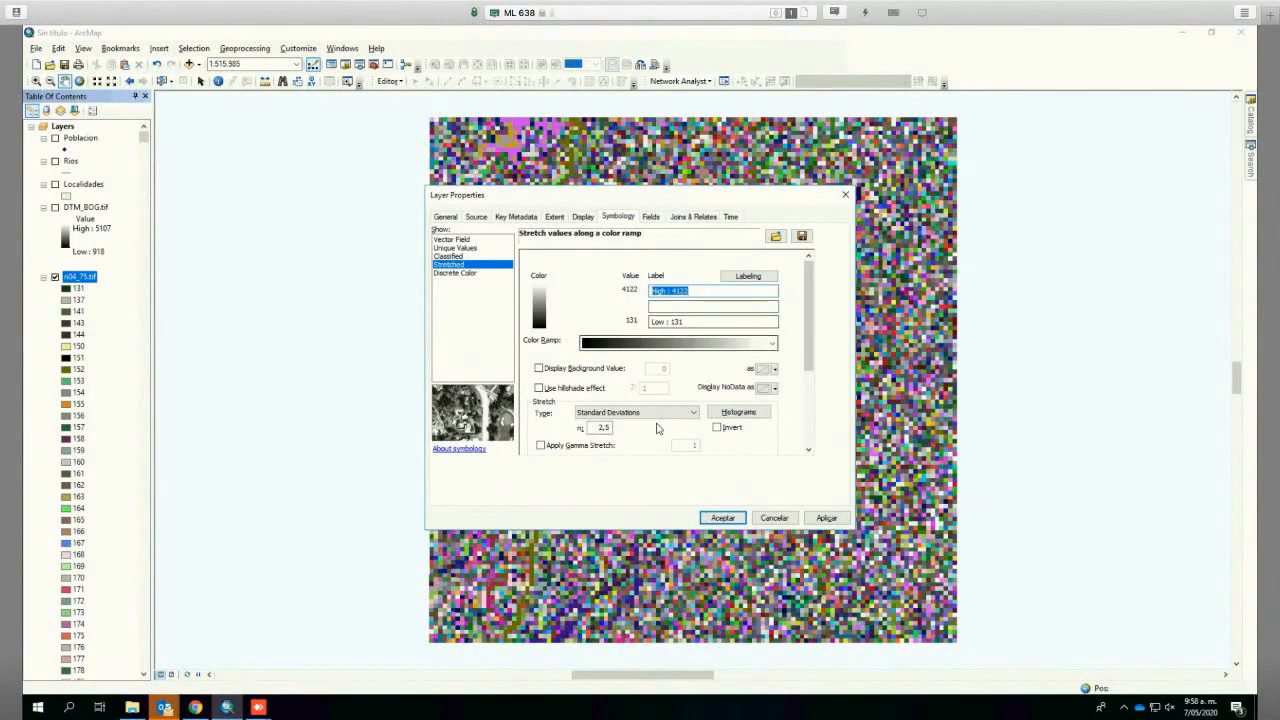
left_click(722, 517)
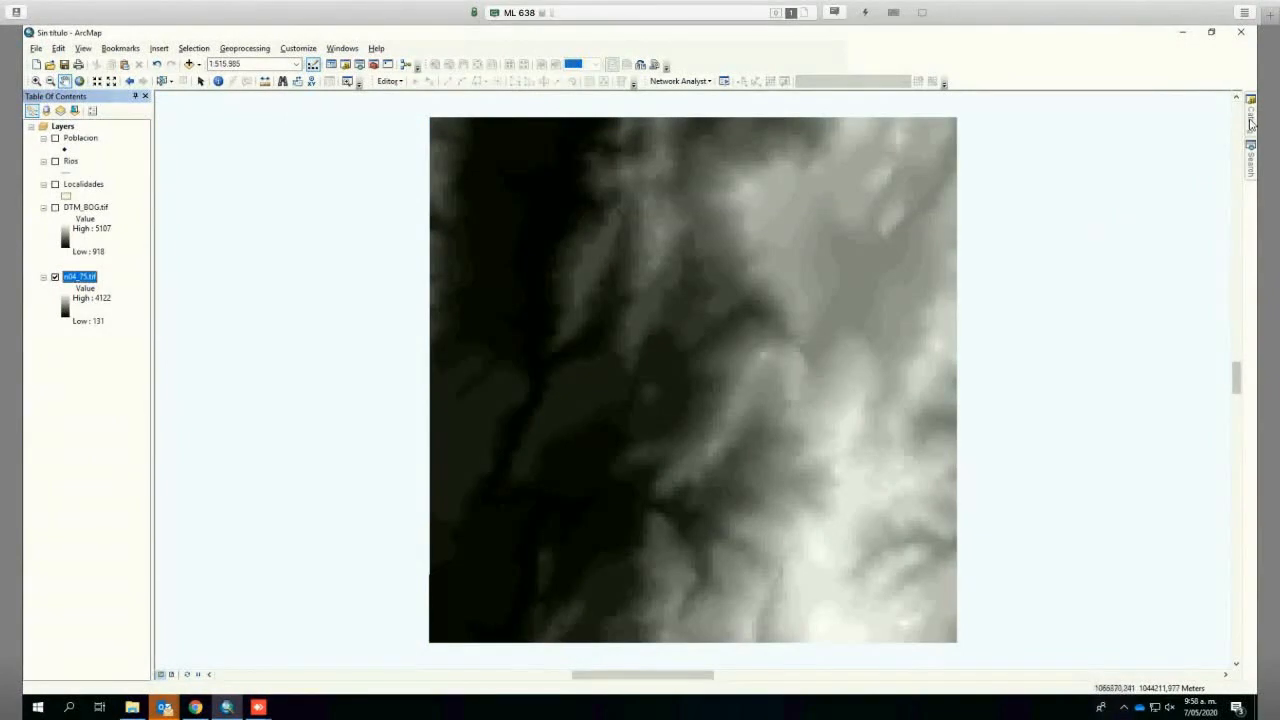
Step: Enter "proj" as the query for a local search
mouse_move(1250, 146)
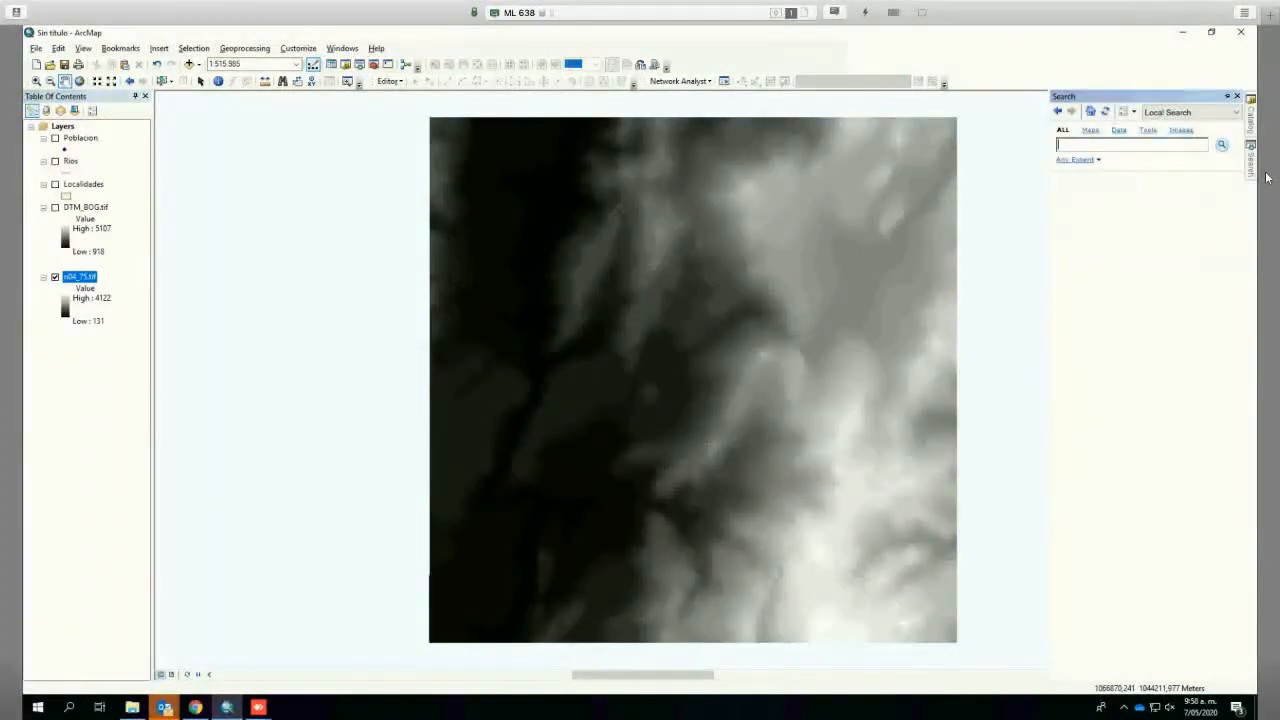
type("oj")
Step: Try Unique Values symbology on the n04_75.tif raster and return it to the Stretched renderer
right_click(88, 284)
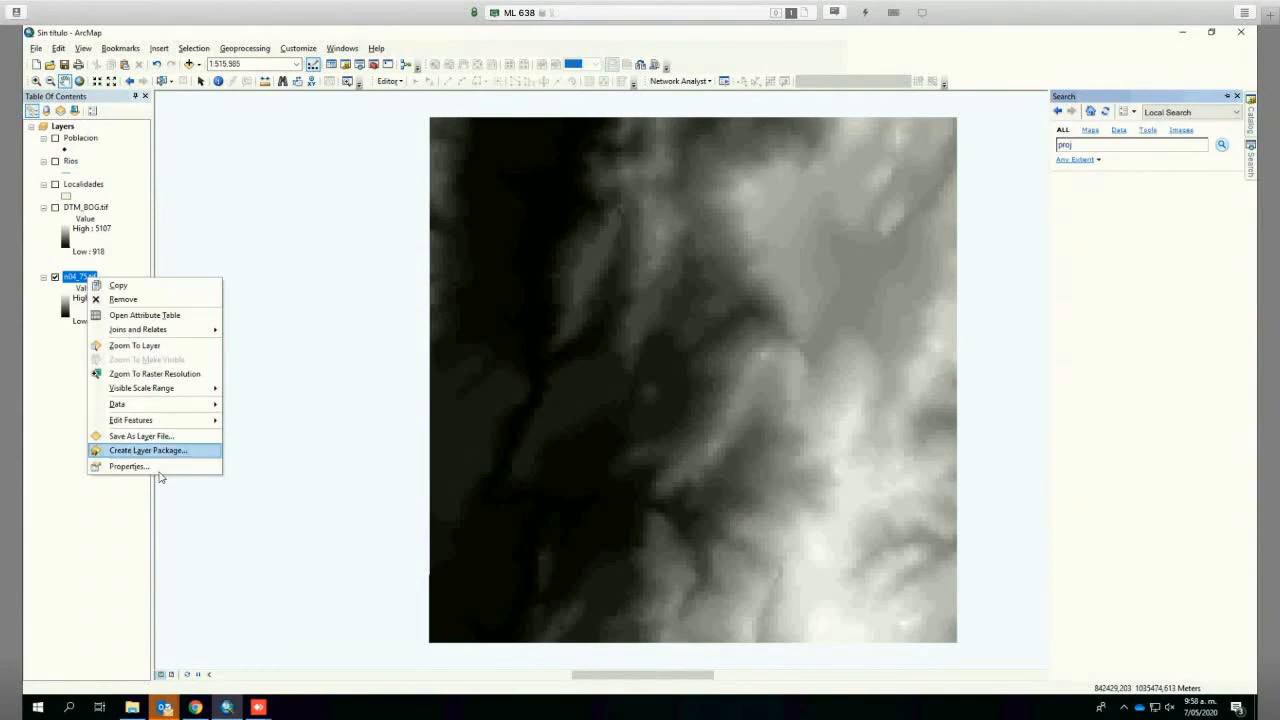
left_click(150, 466)
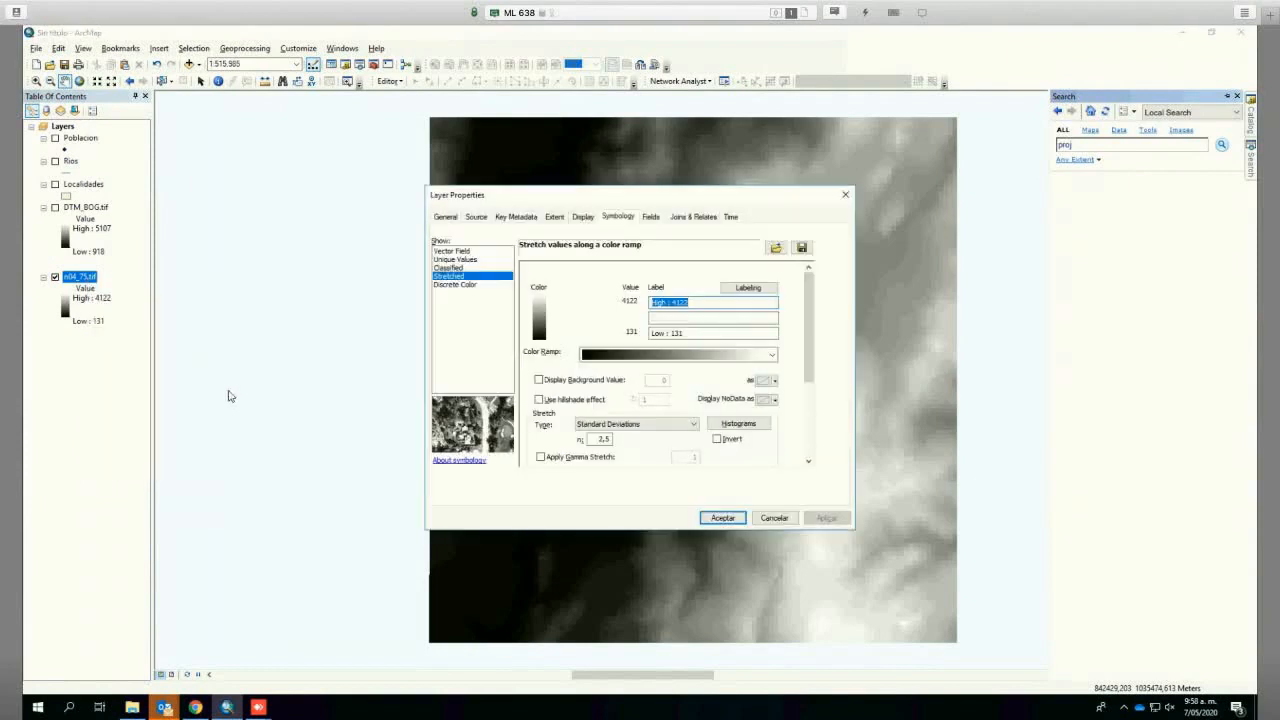
left_click(456, 259)
left_click(824, 518)
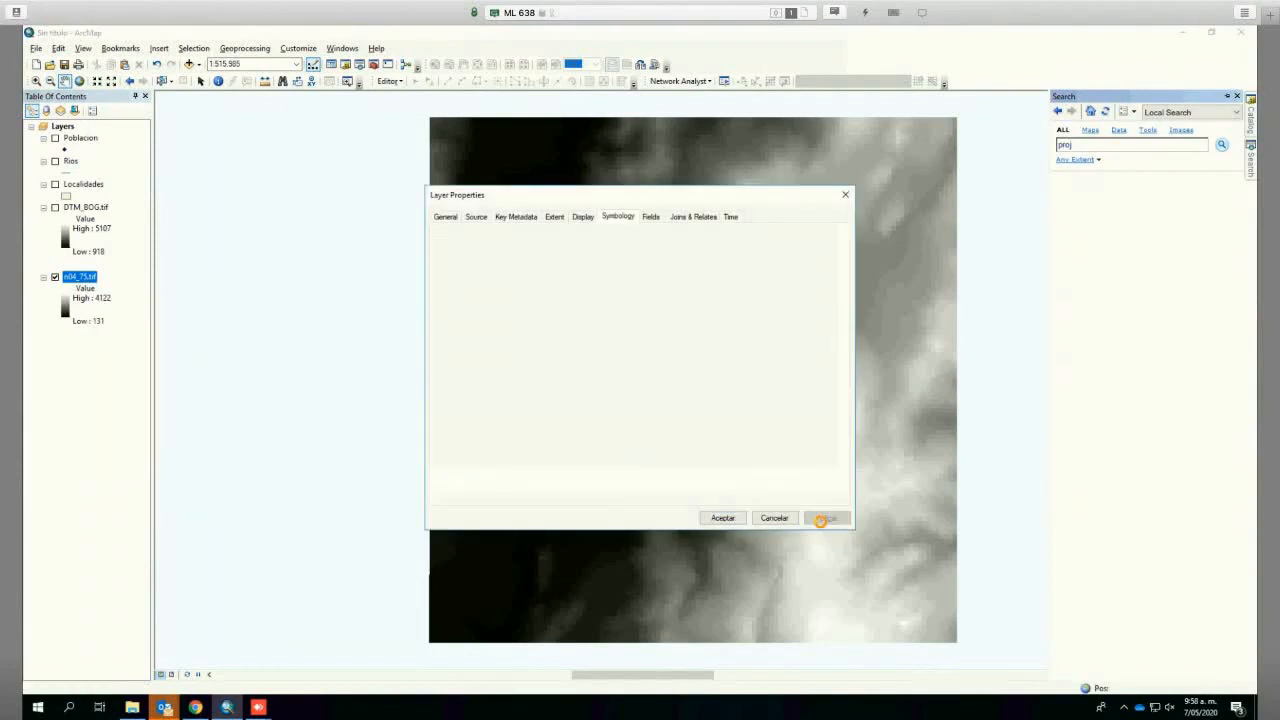
left_click(458, 264)
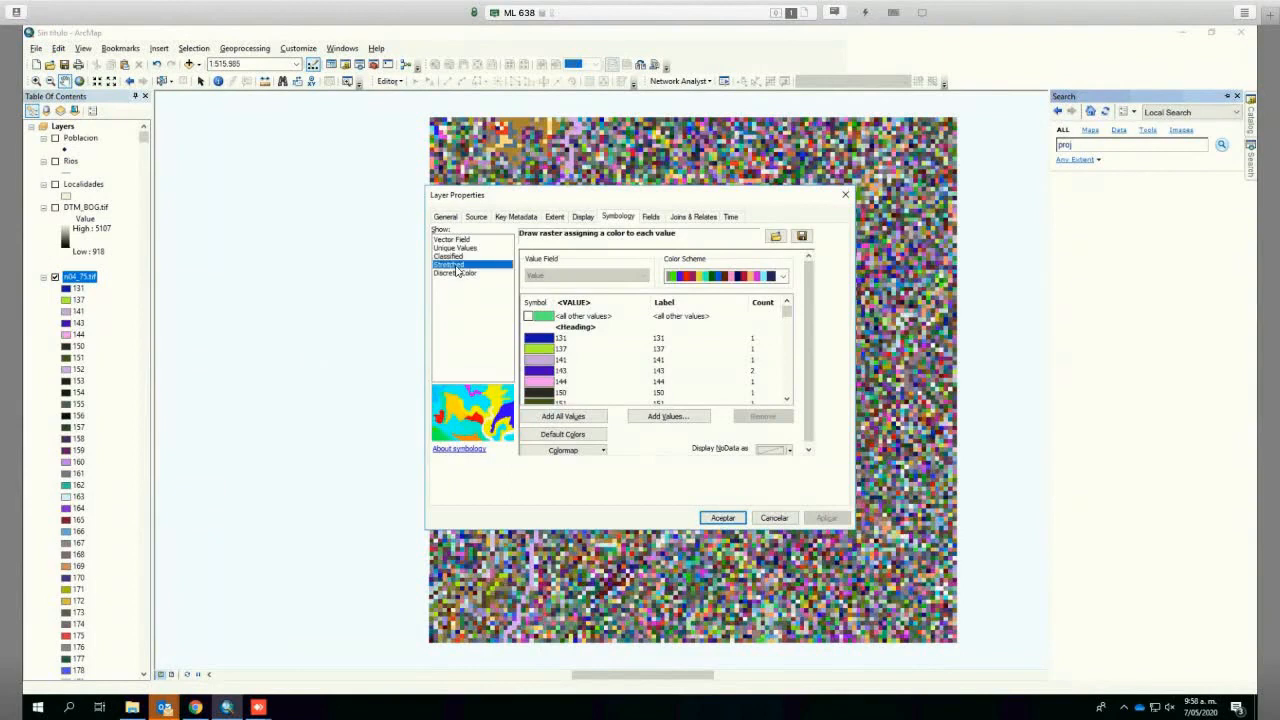
left_click(720, 518)
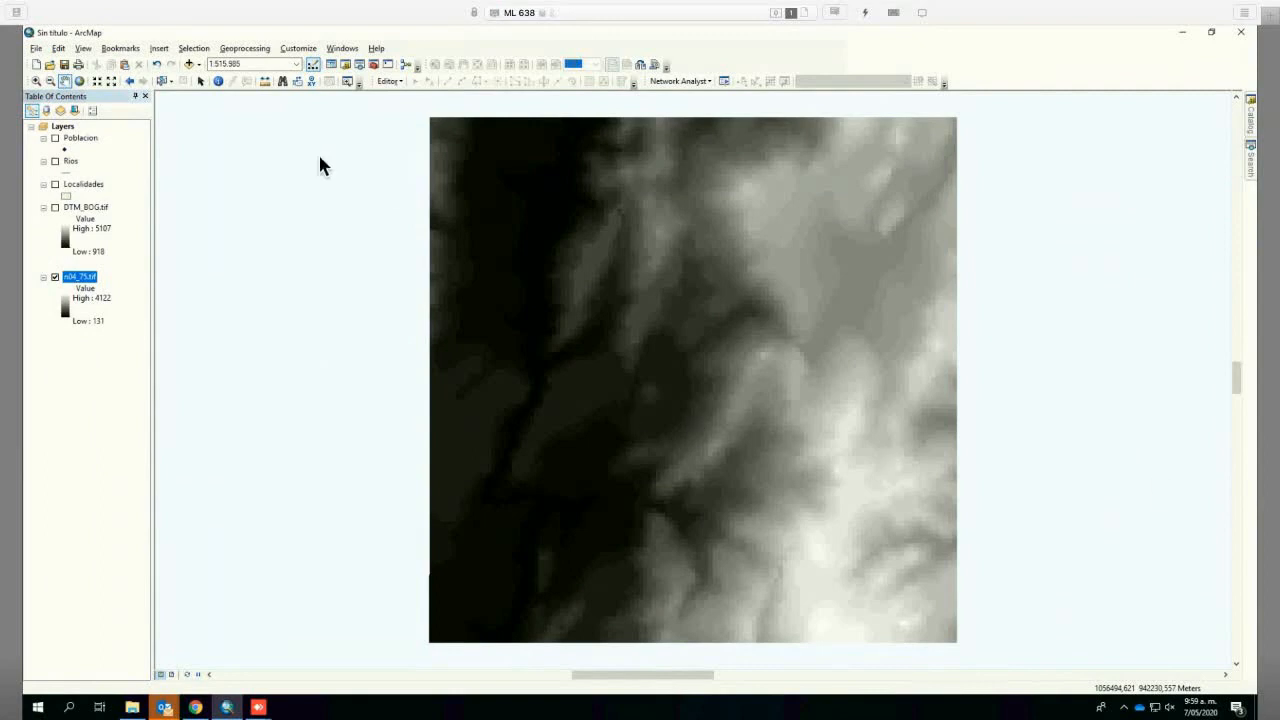
Step: Identify a pixel's value in the n04_75.tif raster, and briefly display DTM_BOG.tif over it to compare their coverage
left_click(219, 82)
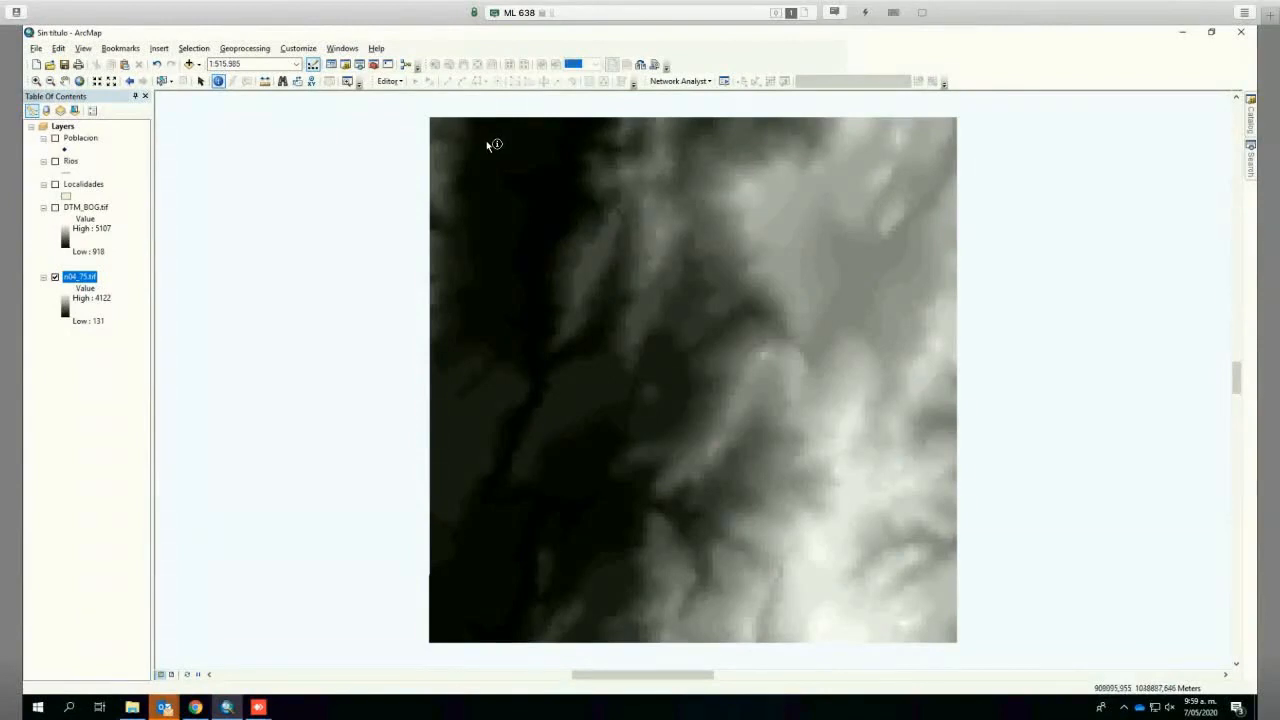
left_click(848, 258)
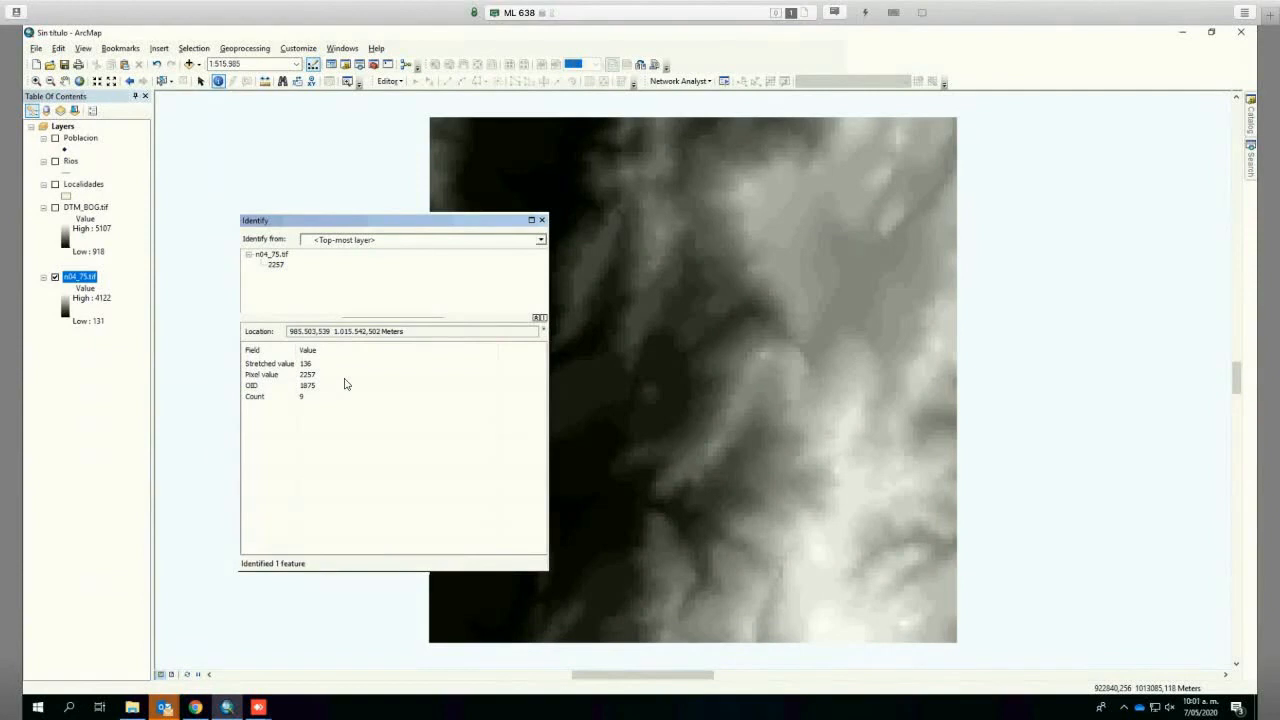
left_click(542, 220)
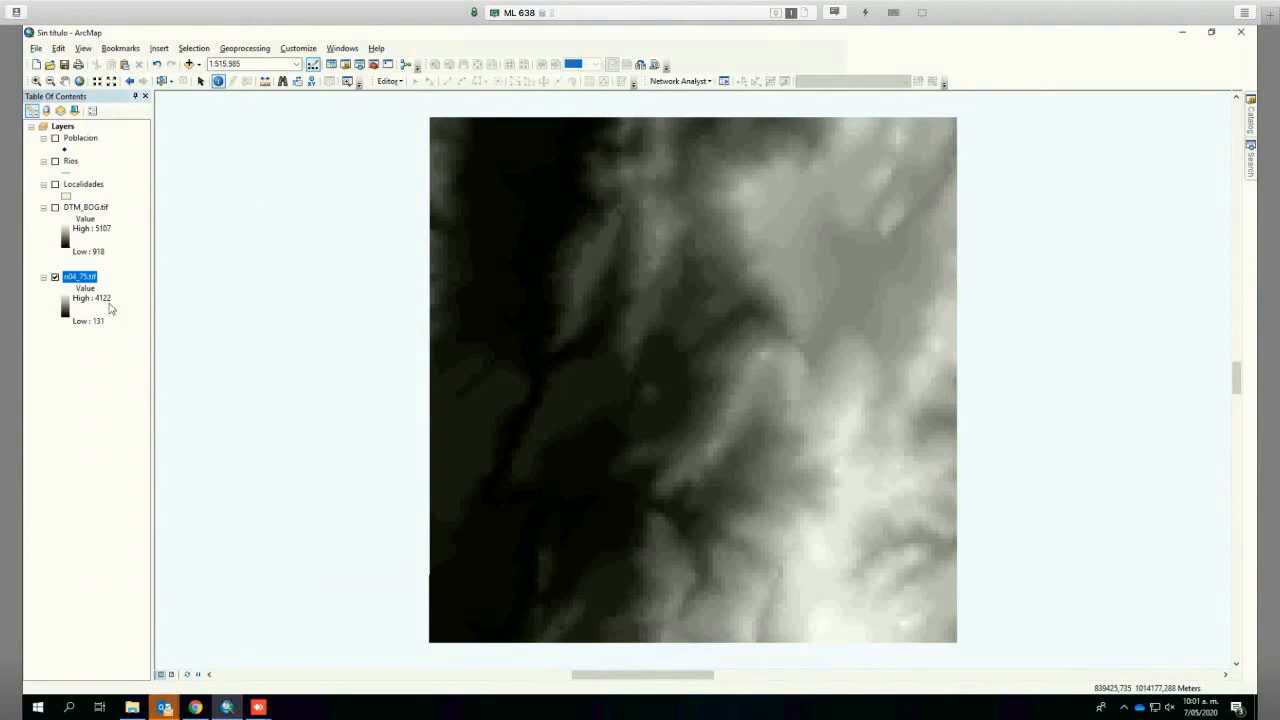
left_click(55, 208)
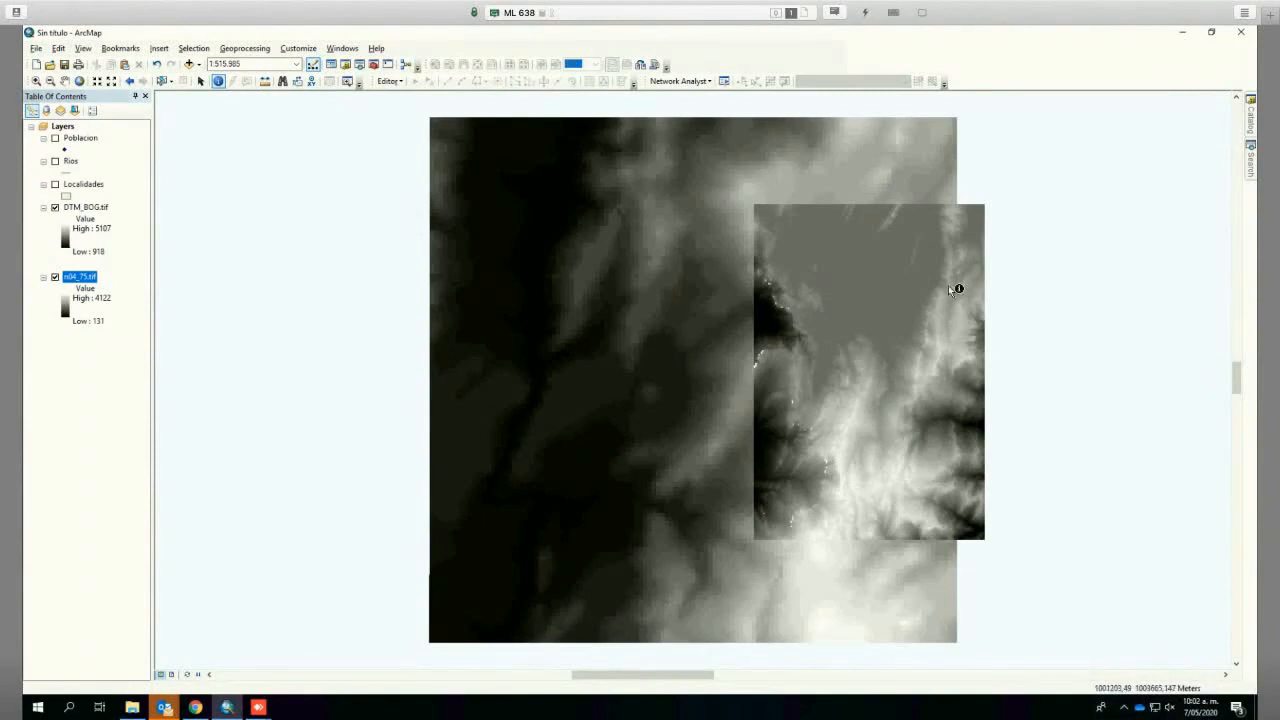
left_click(55, 207)
Step: Search for "project raster" and open the Project Raster (Data Management) tool
key("ctrl+f")
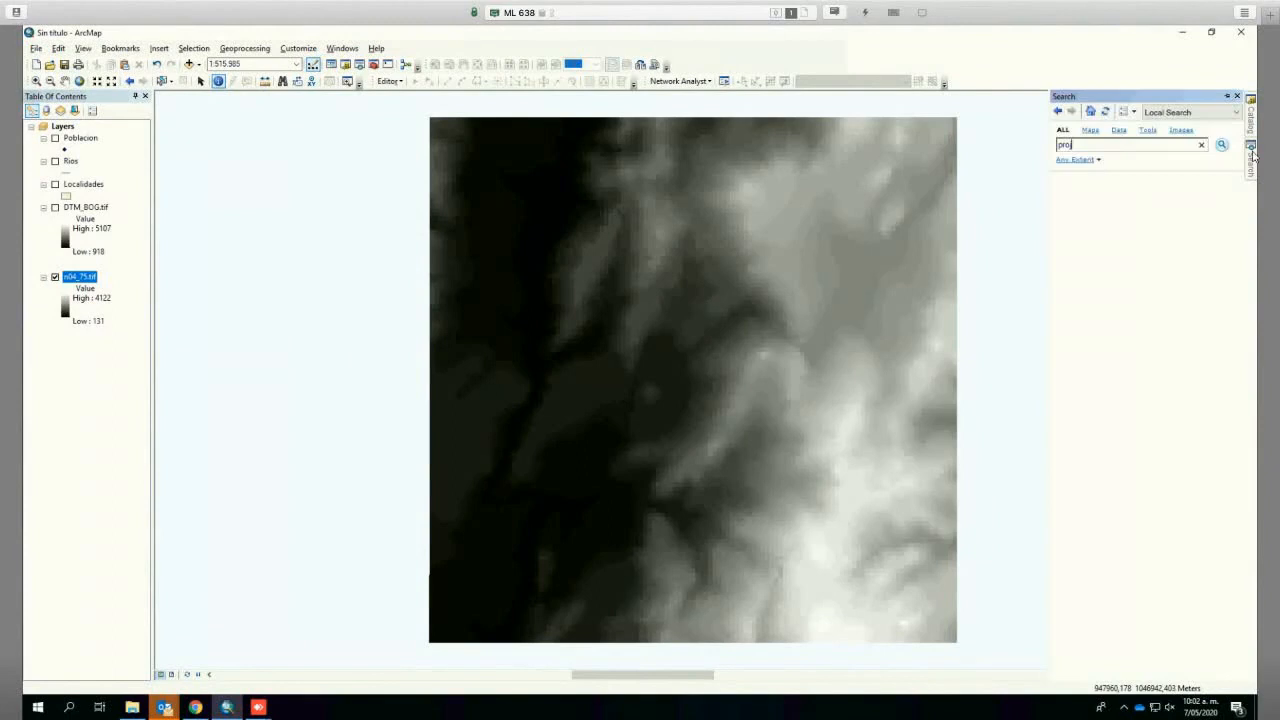
type("project raster")
key("Return")
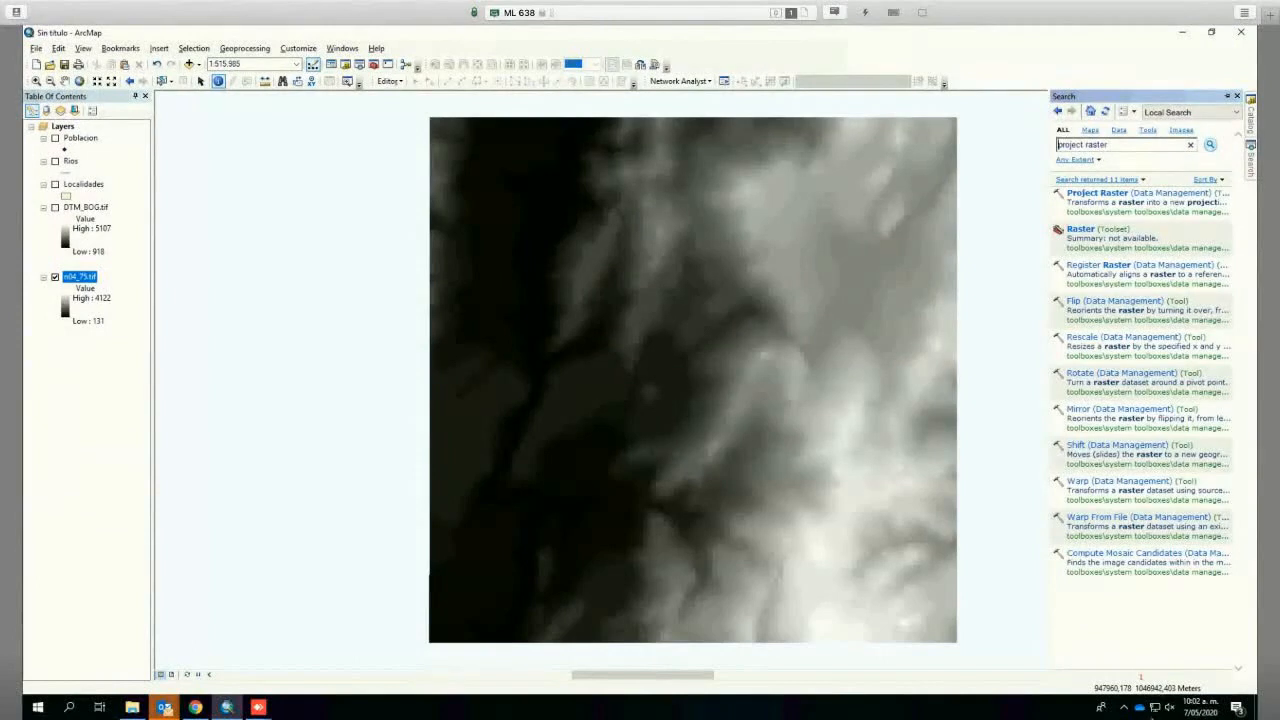
left_click(1106, 194)
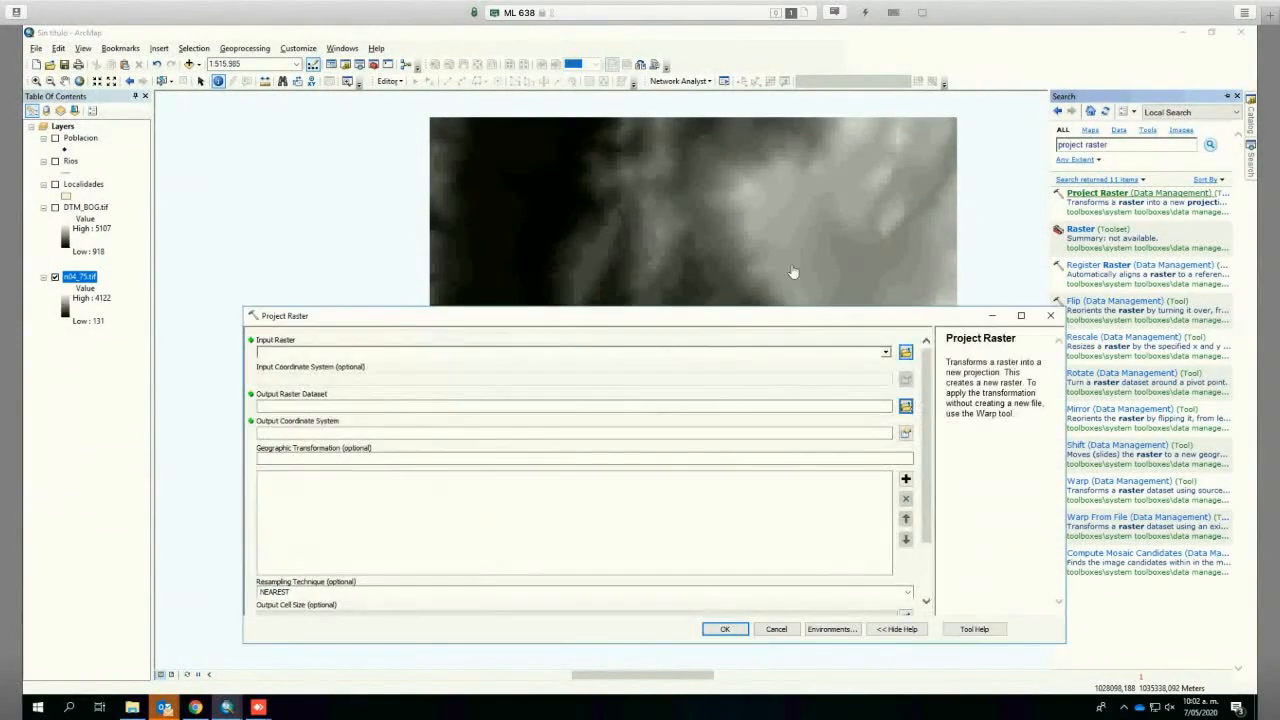
Step: Switch to the element selection tool and check which ArcMap extensions are enabled
left_click(201, 81)
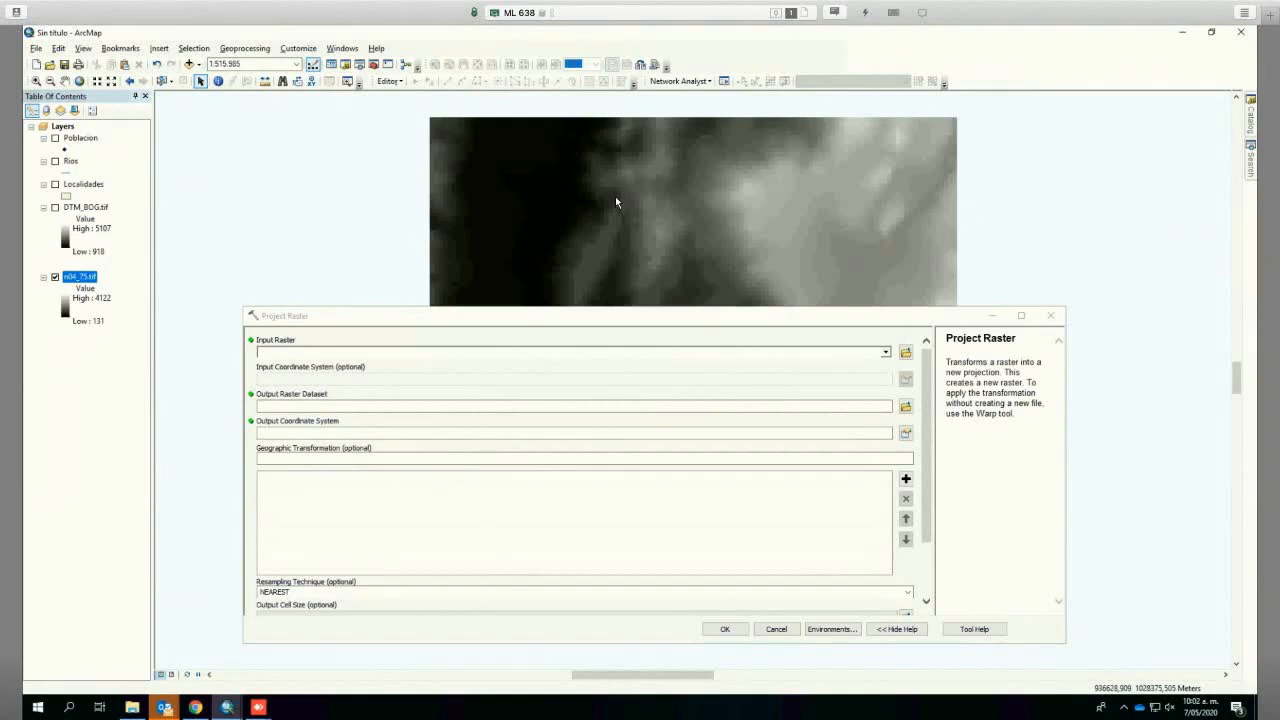
left_click(298, 48)
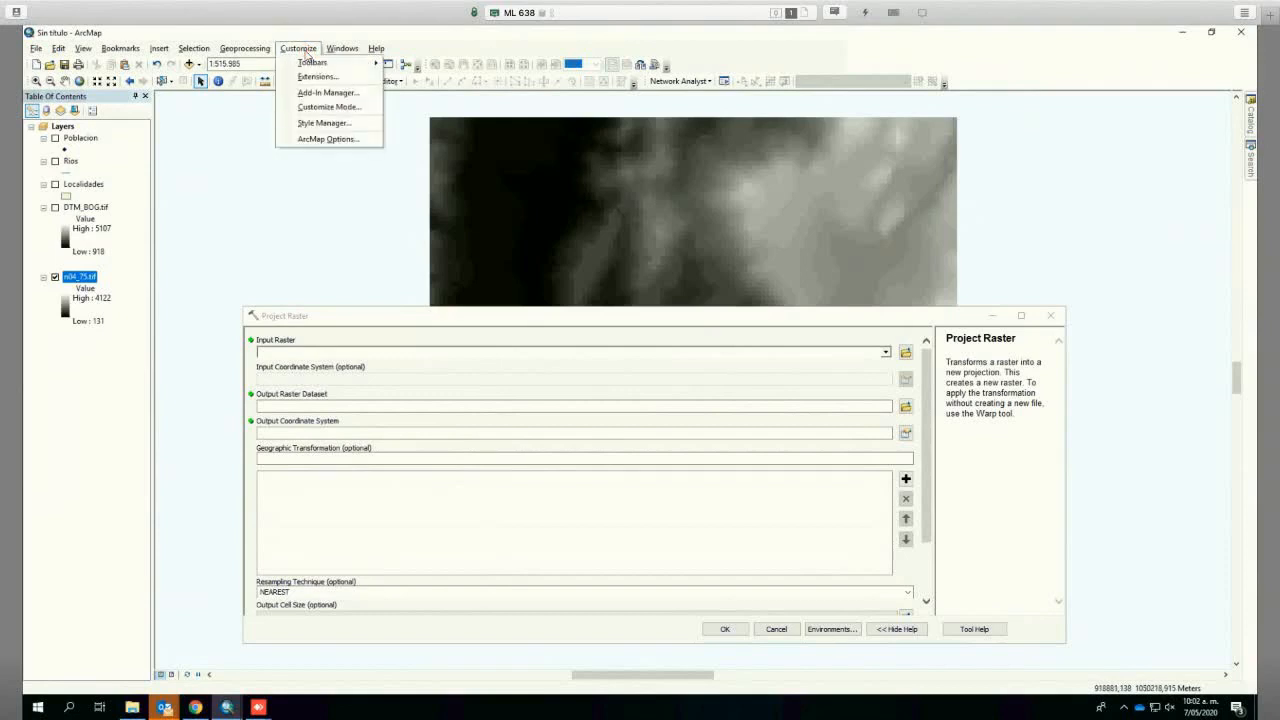
left_click(317, 76)
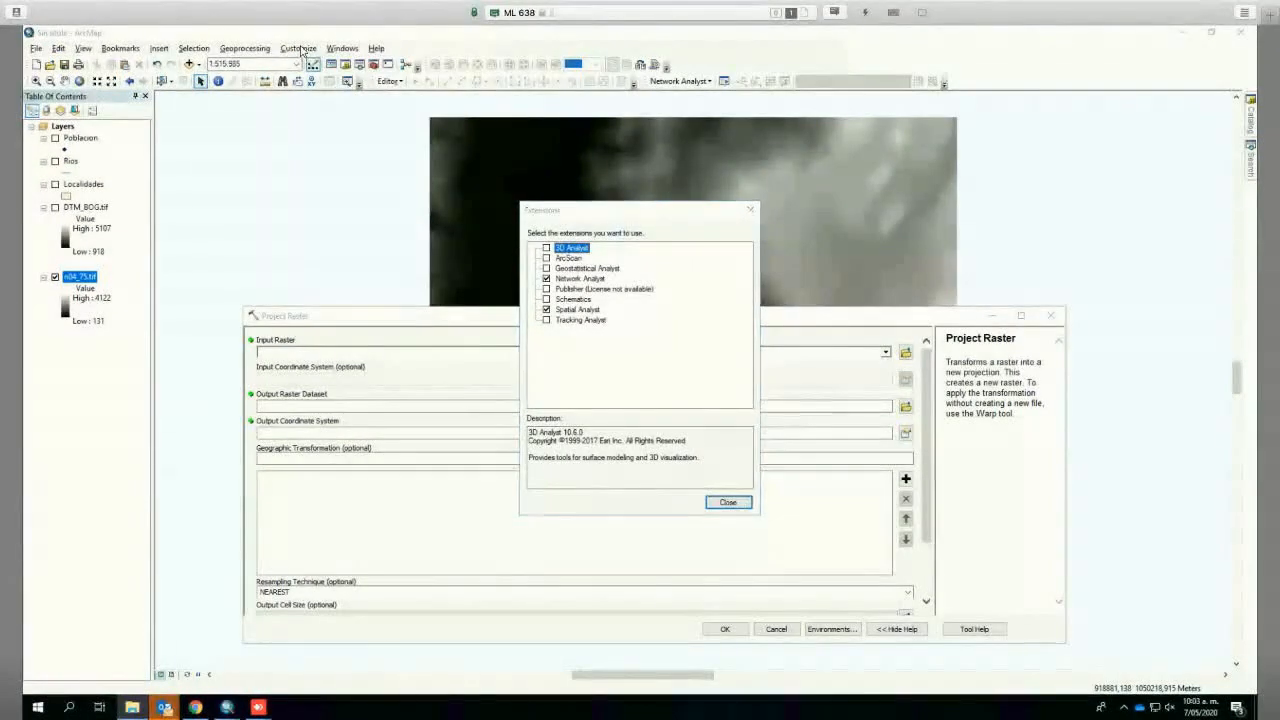
left_click(750, 209)
left_click(298, 48)
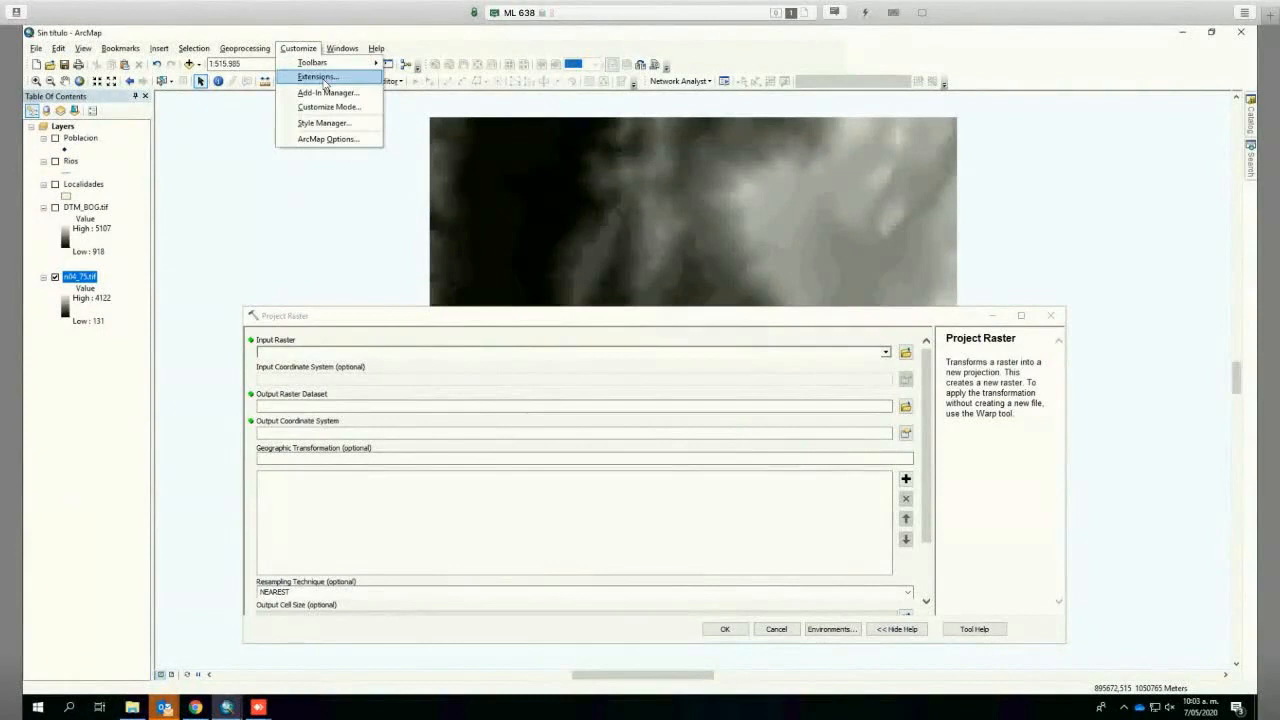
left_click(320, 77)
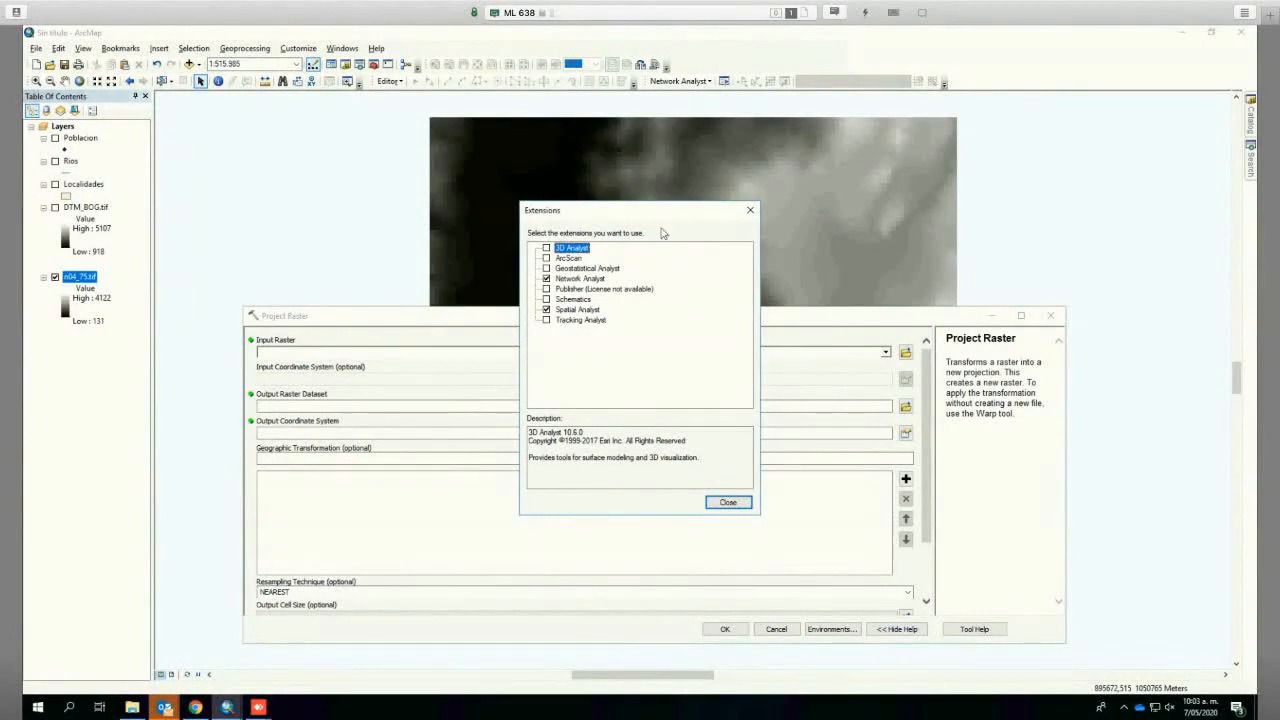
left_click(727, 502)
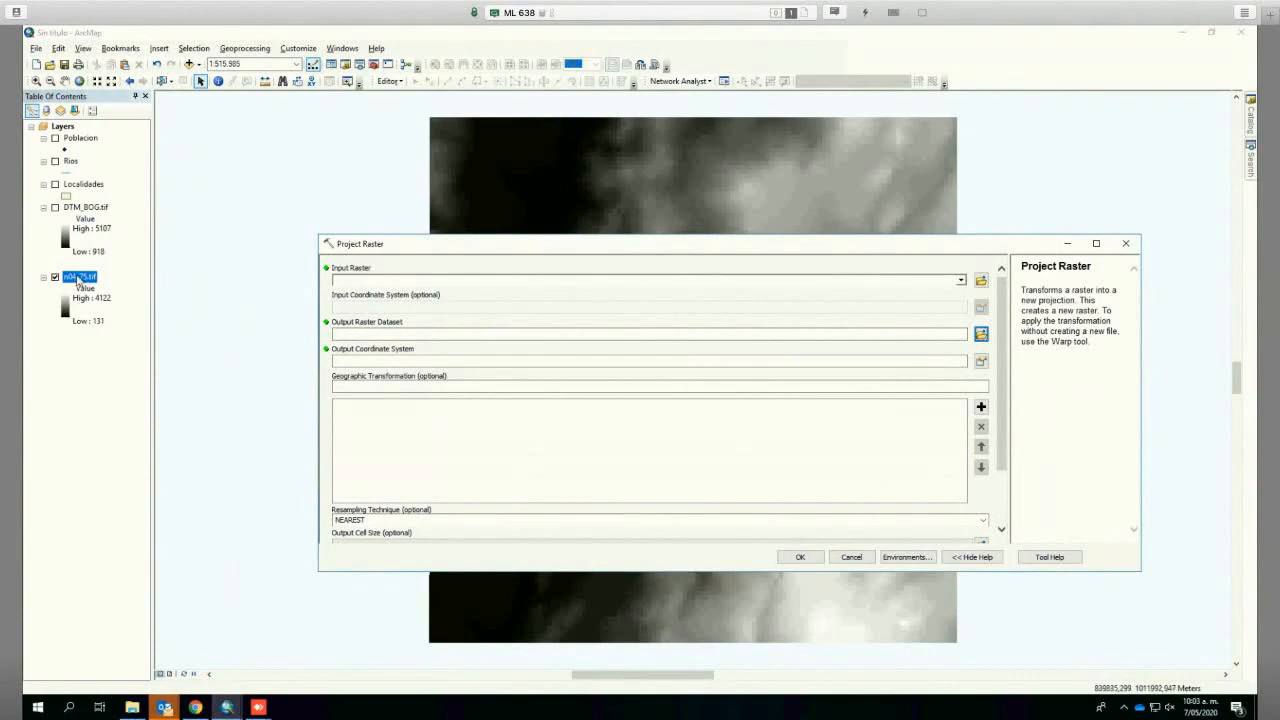
Step: Set n04_75.tif as the Project Raster input and MAGNA Colombia Bogota as its output coordinate system
left_click_drag(75, 285, 965, 281)
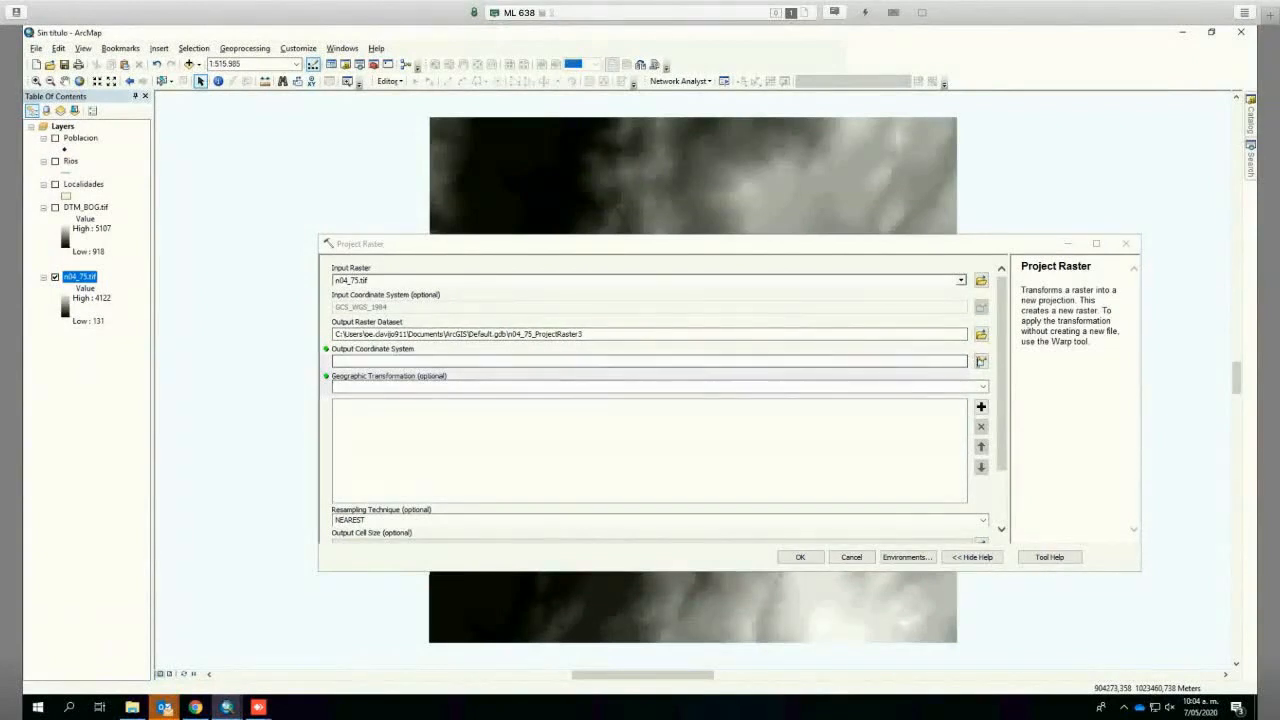
left_click(981, 361)
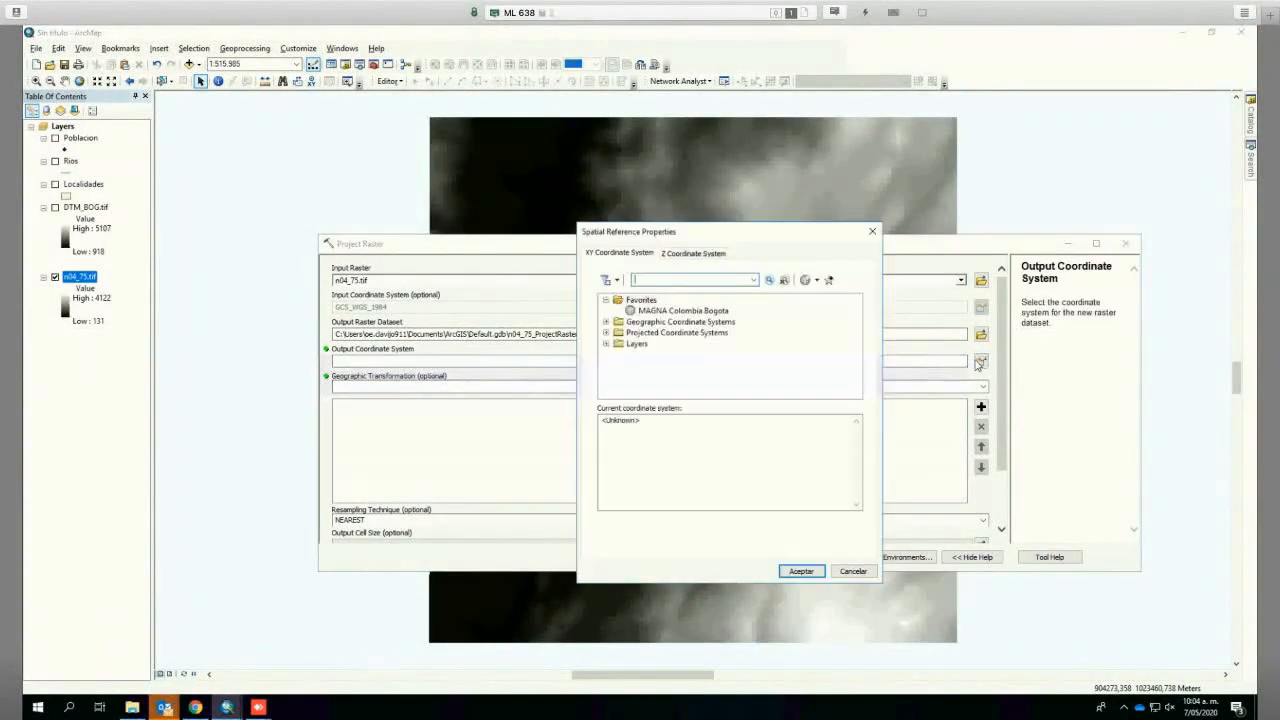
left_click(694, 313)
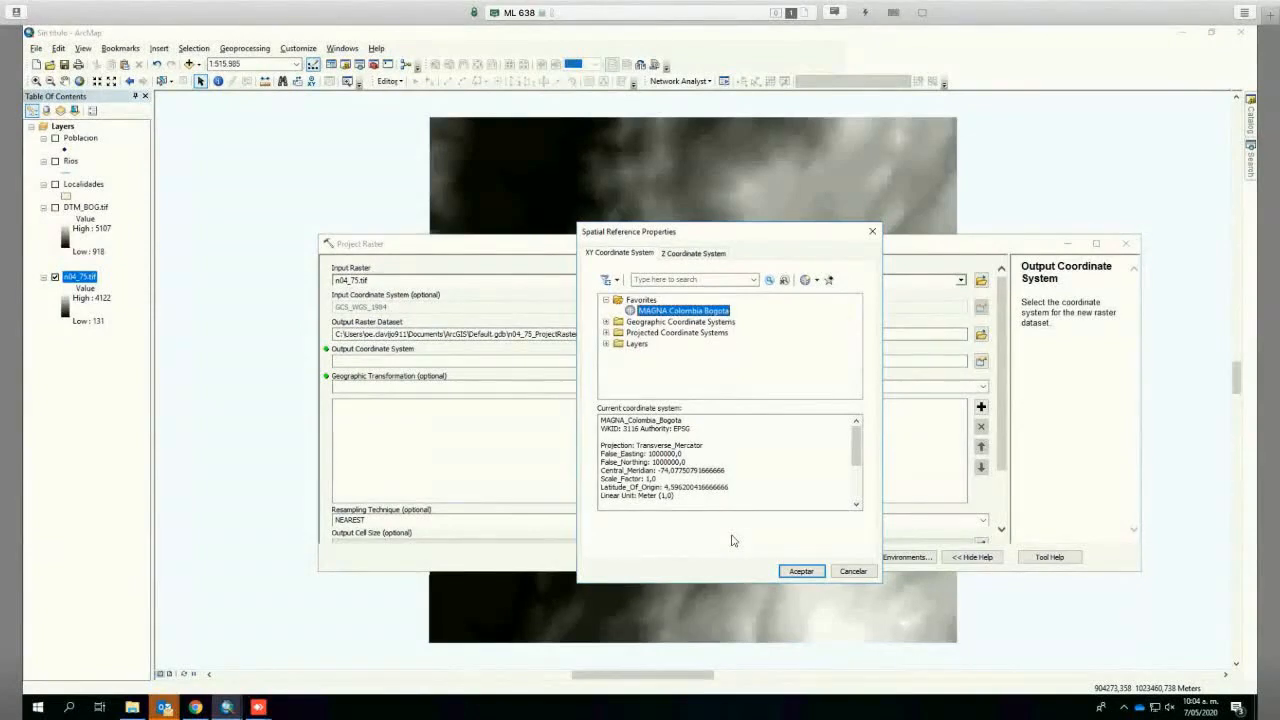
left_click(800, 571)
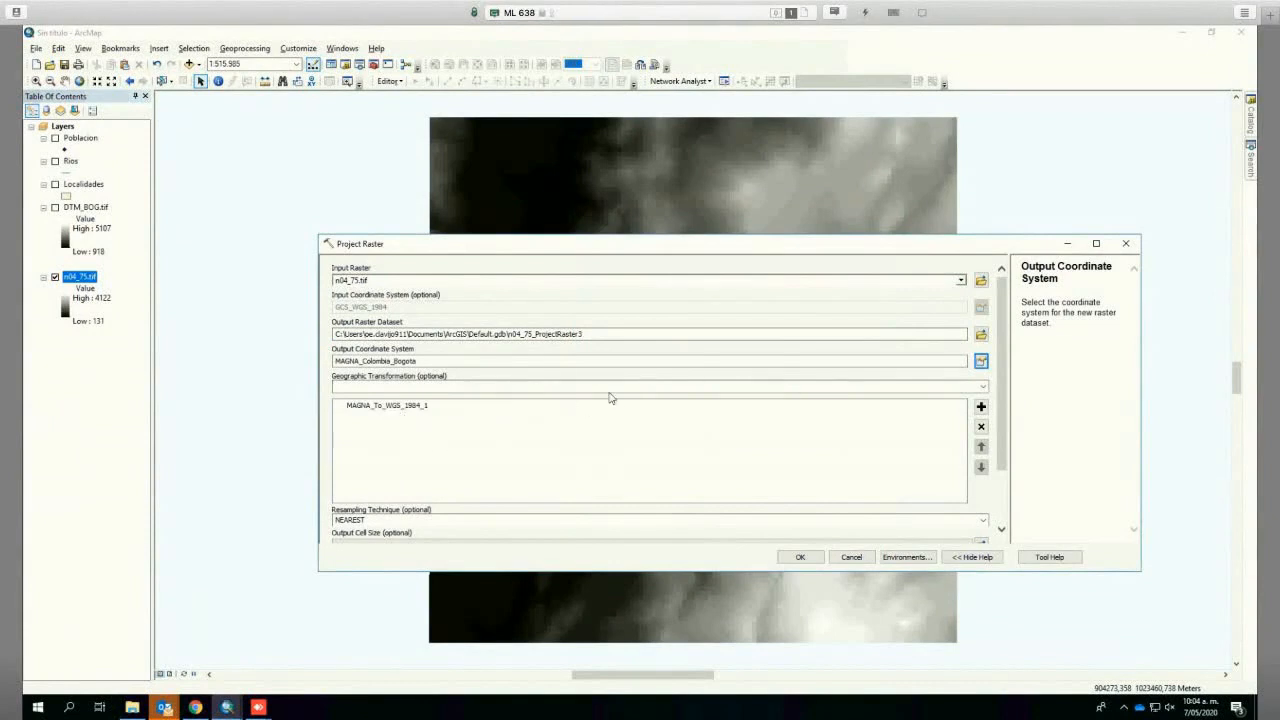
Step: Review the resampling technique and output cell size, and run the raster projection with the default settings
scroll(996, 446, "down", 2)
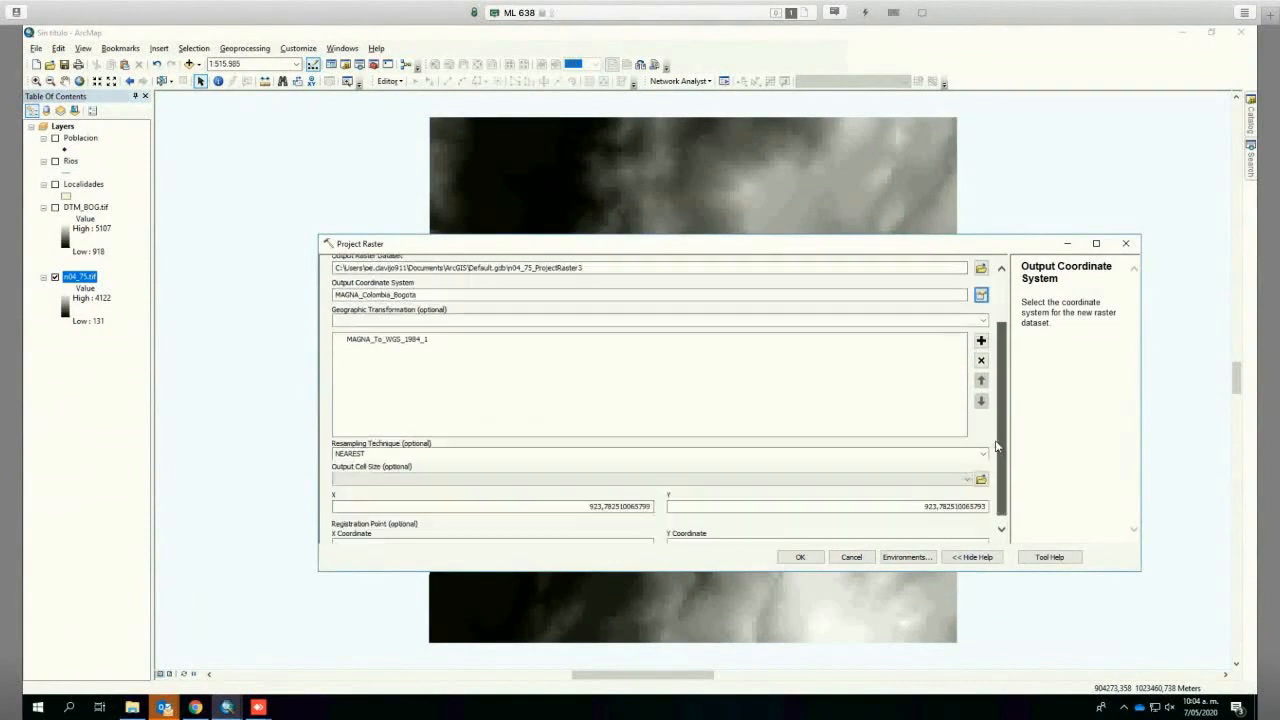
scroll(996, 446, "down", 1)
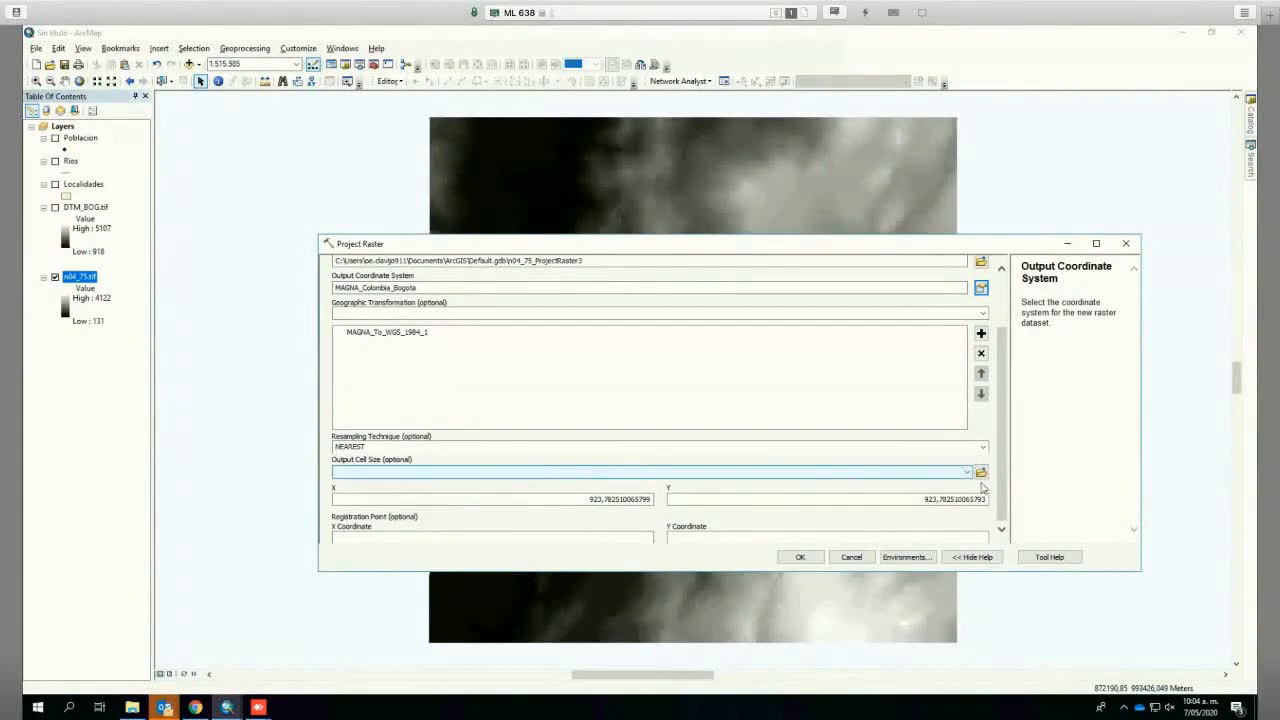
left_click_drag(999, 484, 986, 531)
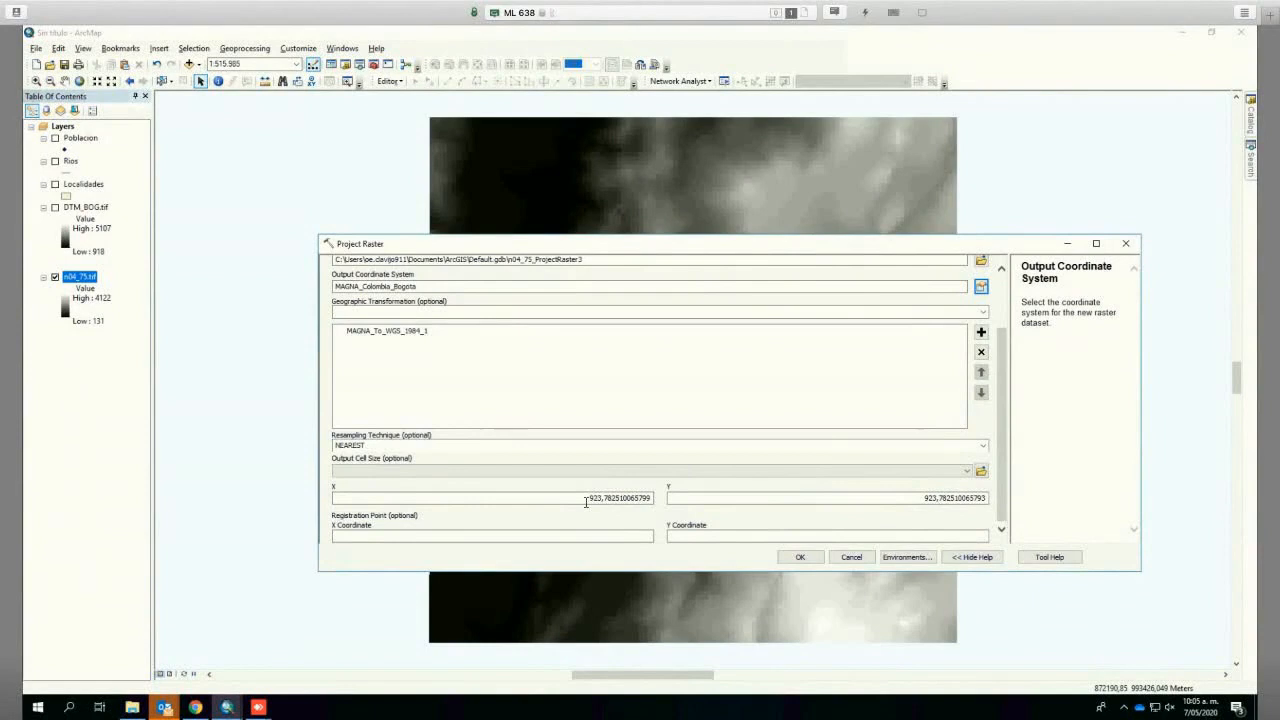
left_click(800, 557)
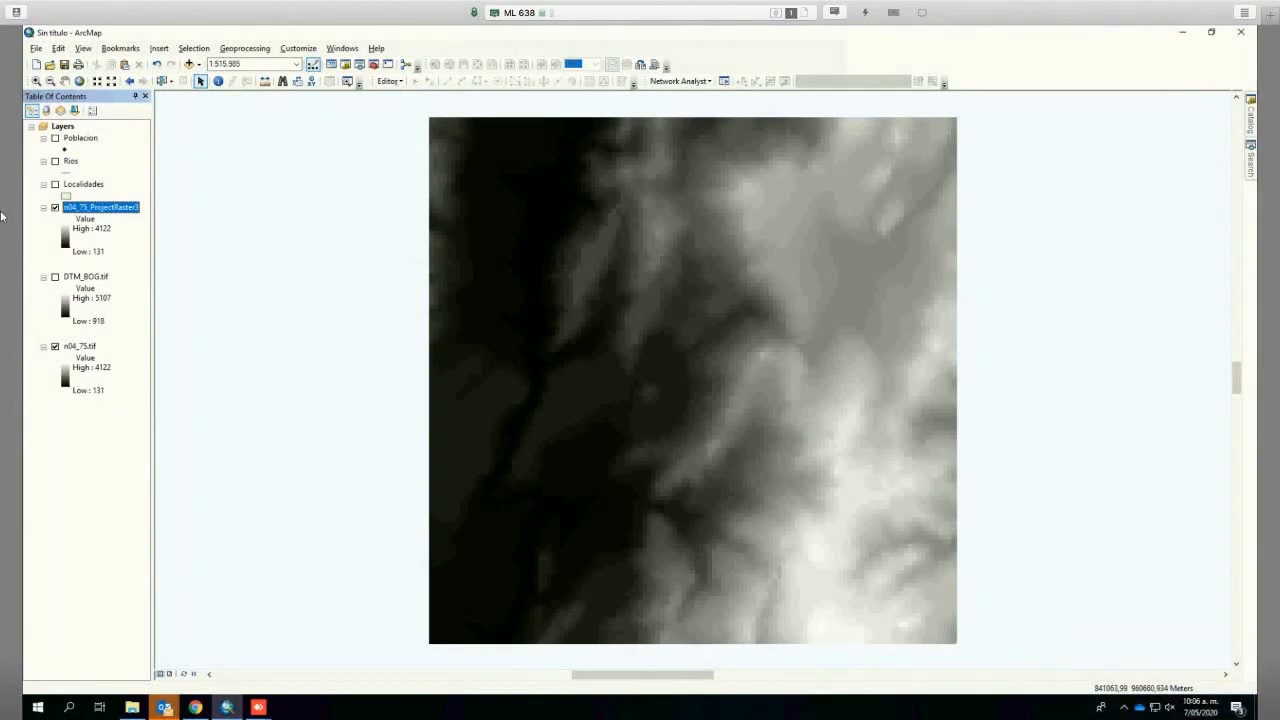
Step: Review the ArcMap Options for raster datasets, general behaviour, data view, metadata and tables, and close them without changes
left_click(343, 50)
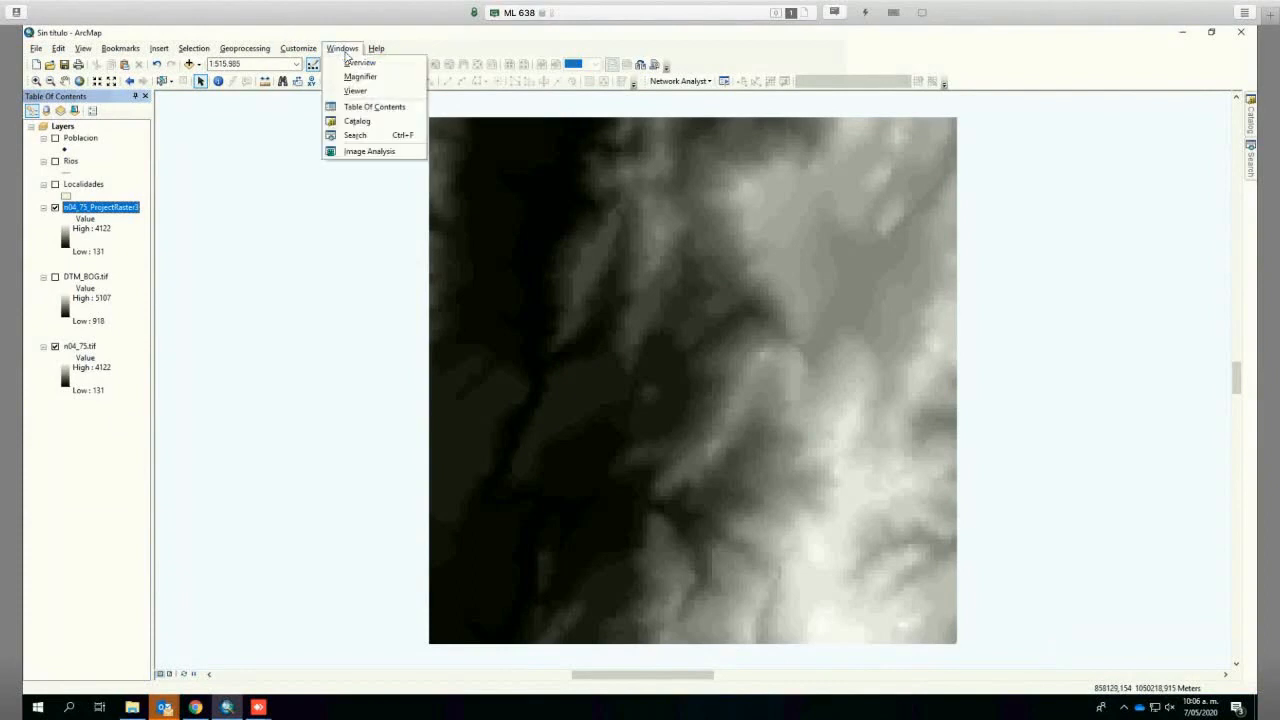
mouse_move(309, 53)
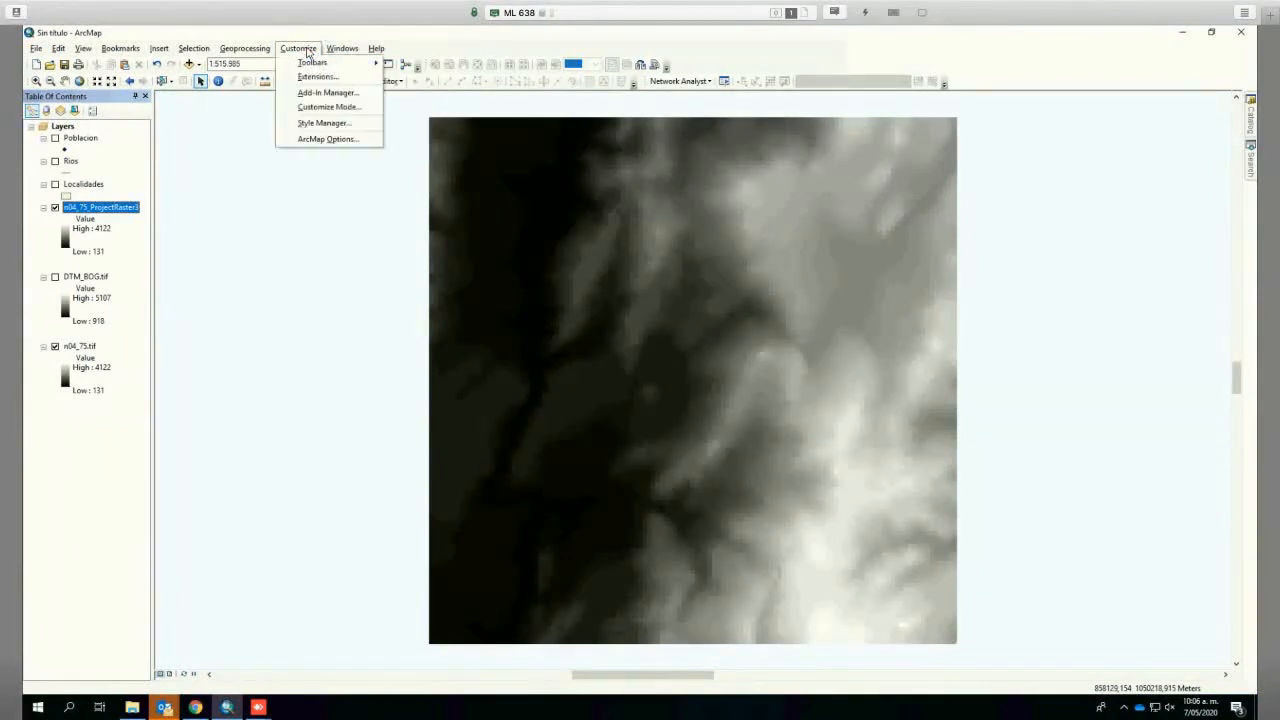
left_click(328, 106)
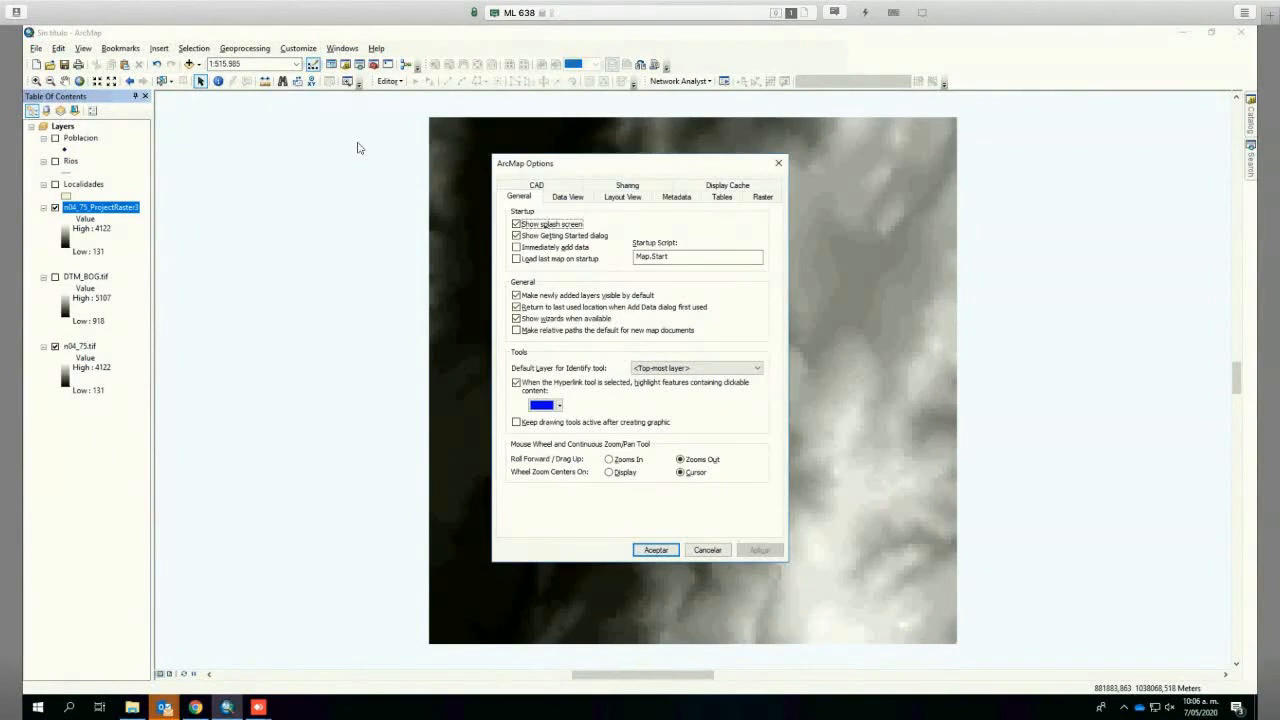
left_click(762, 197)
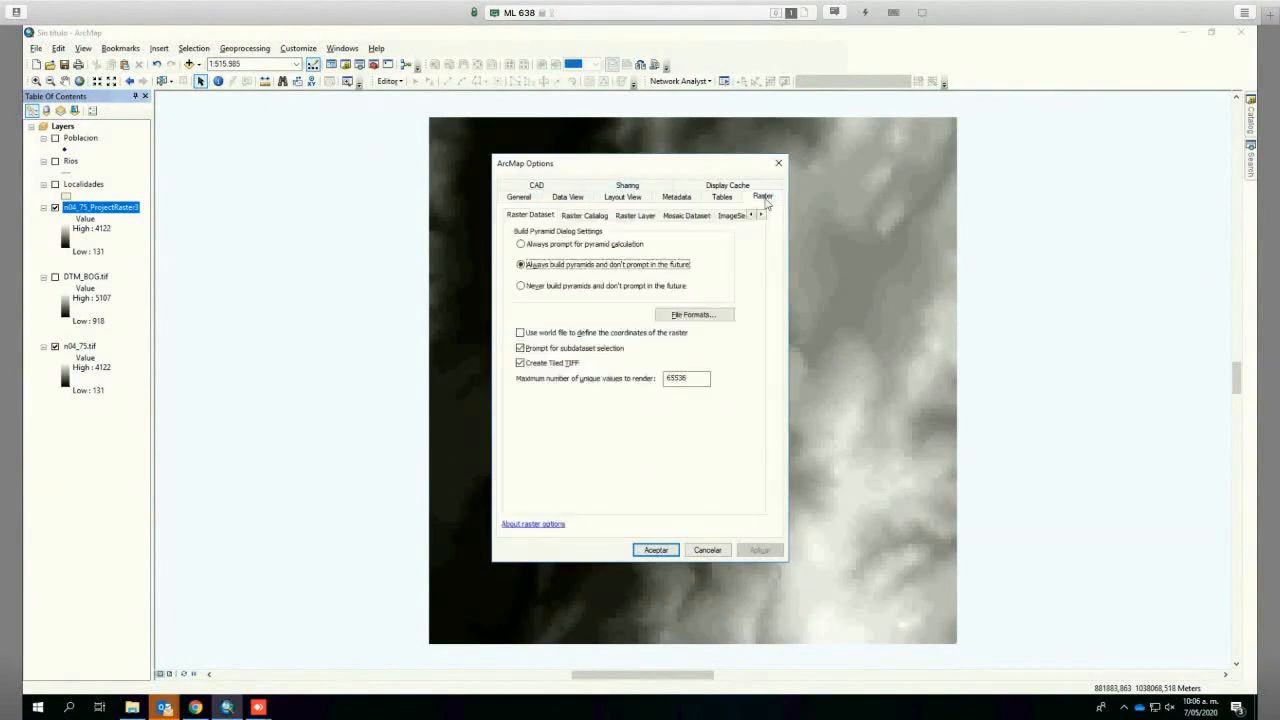
left_click(570, 197)
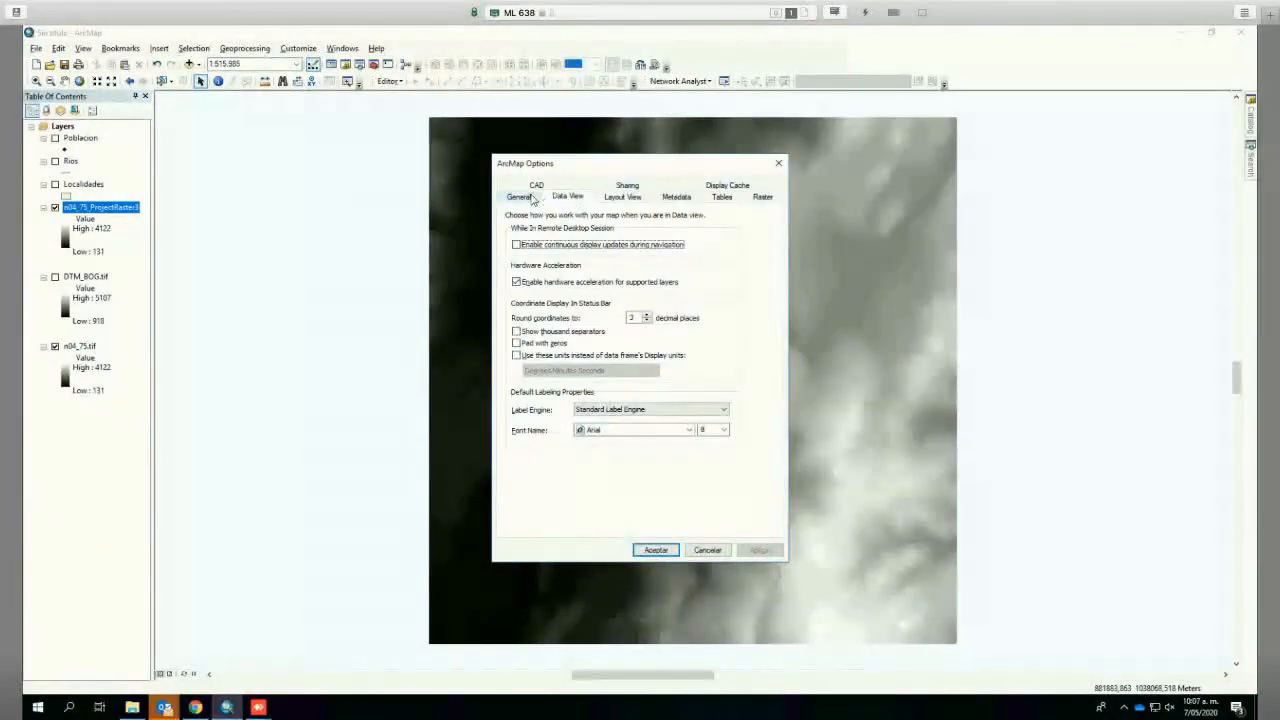
left_click(533, 199)
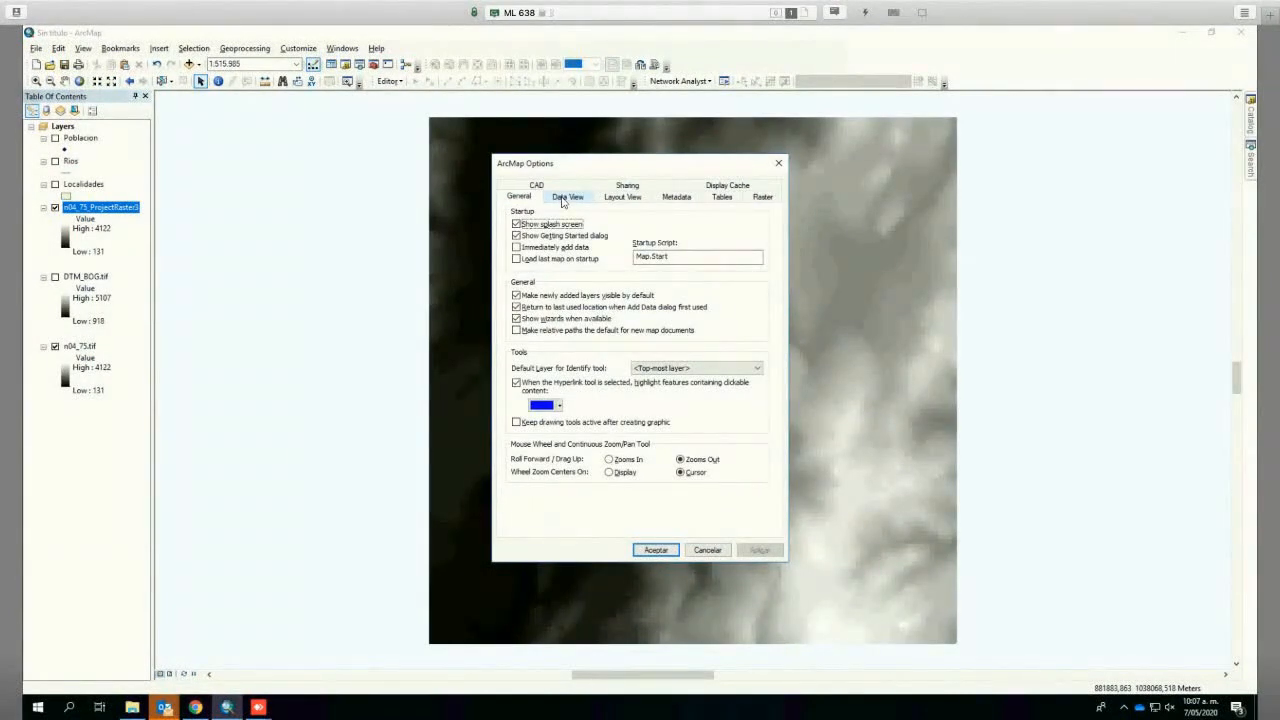
left_click(575, 199)
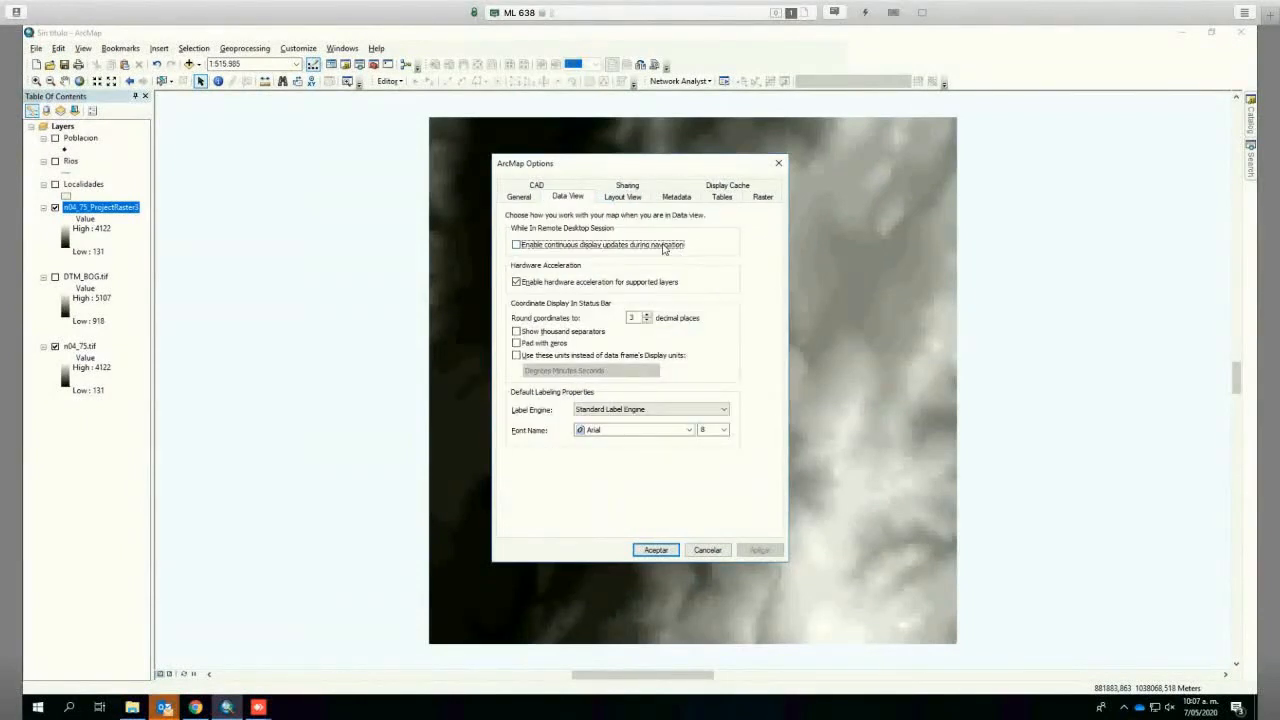
left_click(665, 198)
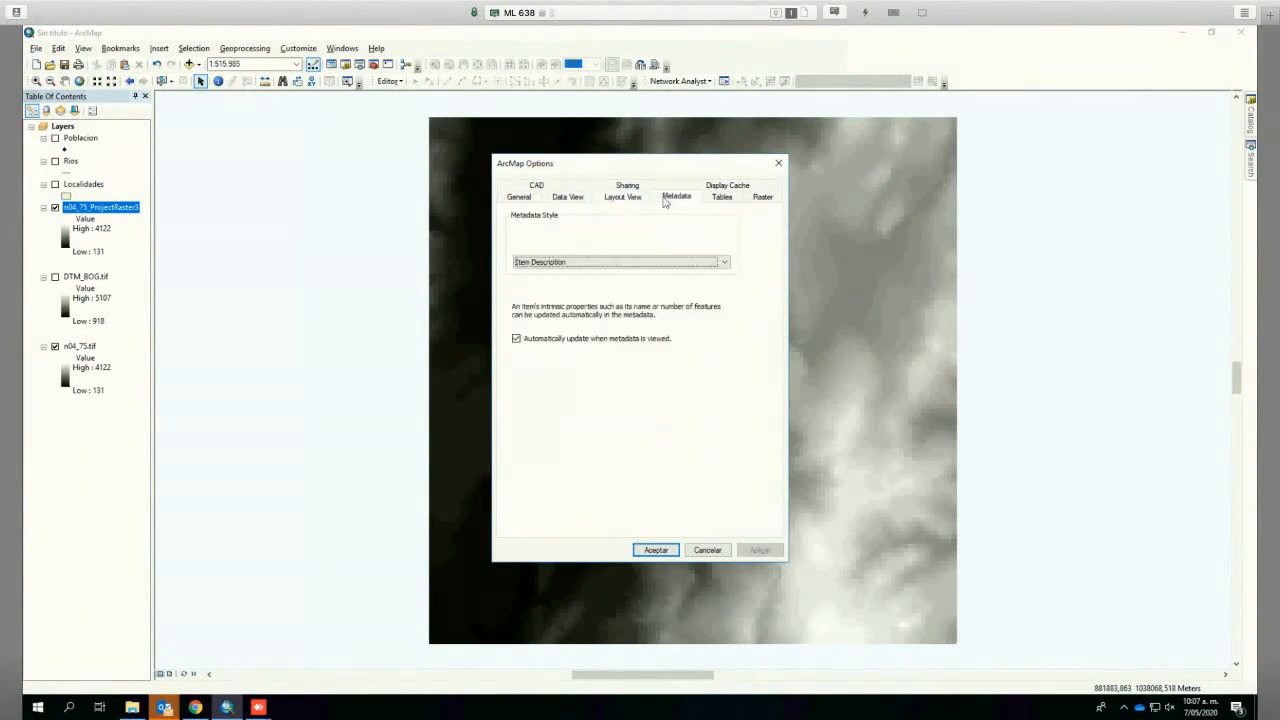
left_click(722, 197)
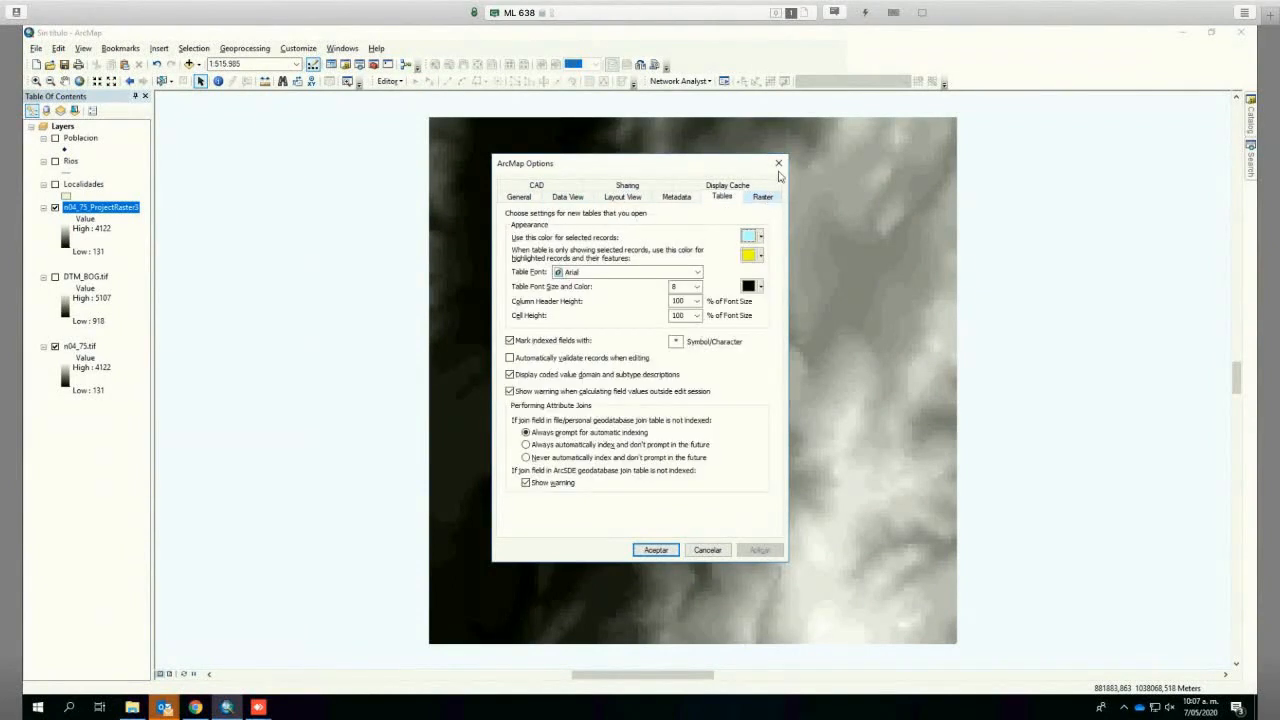
left_click(778, 163)
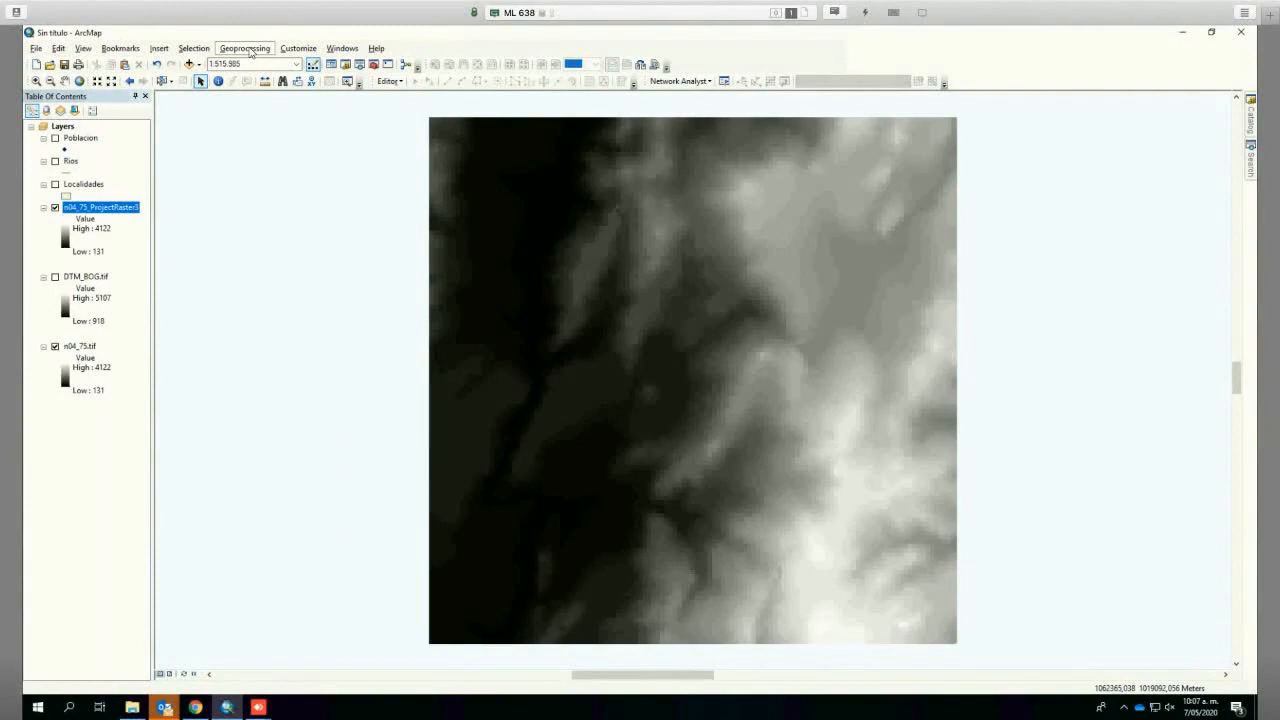
Step: Review the Geoprocessing Options, including output overwriting, background processing and adding results to the display, and leave them without changes
left_click(251, 50)
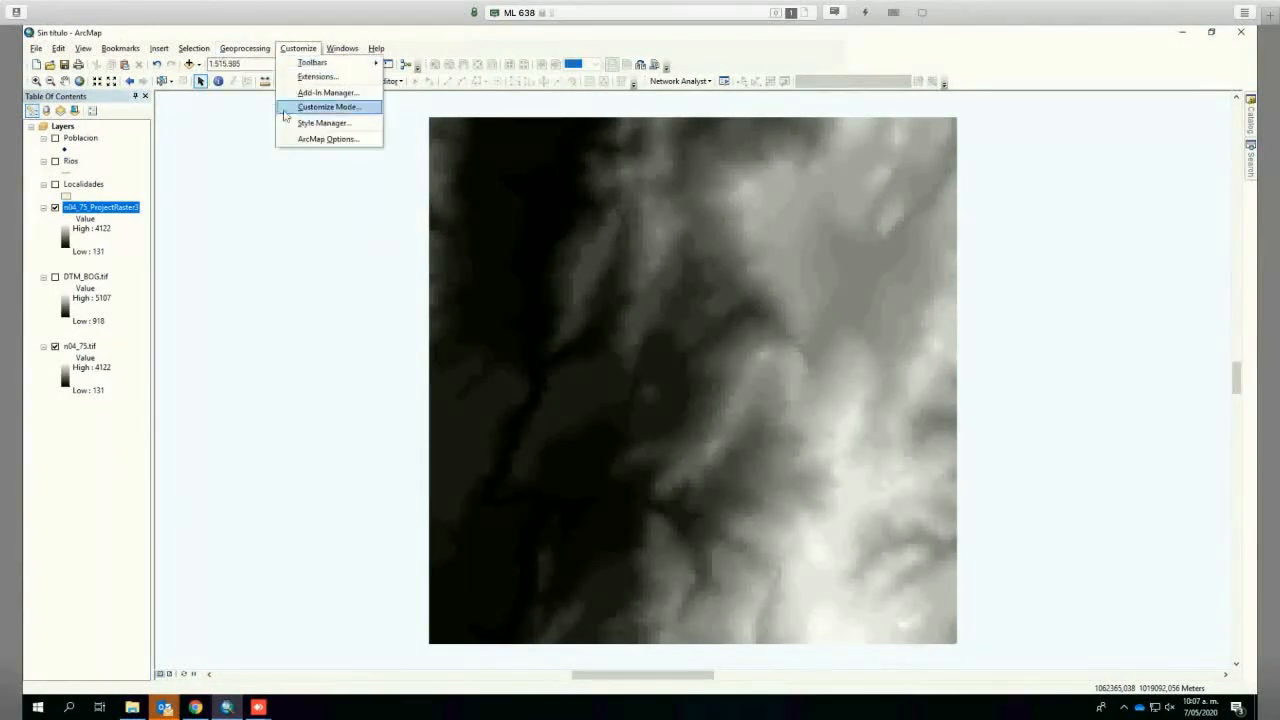
left_click(279, 236)
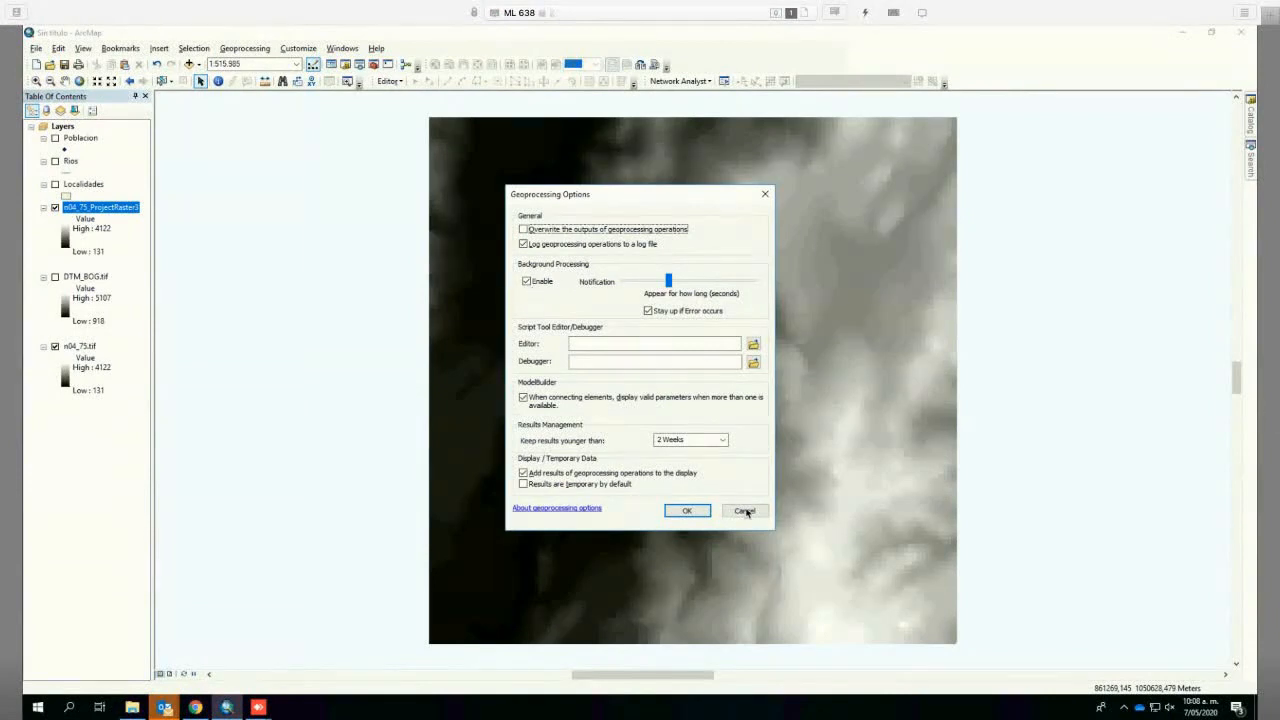
key("ctrl+Up")
key("ctrl+Up")
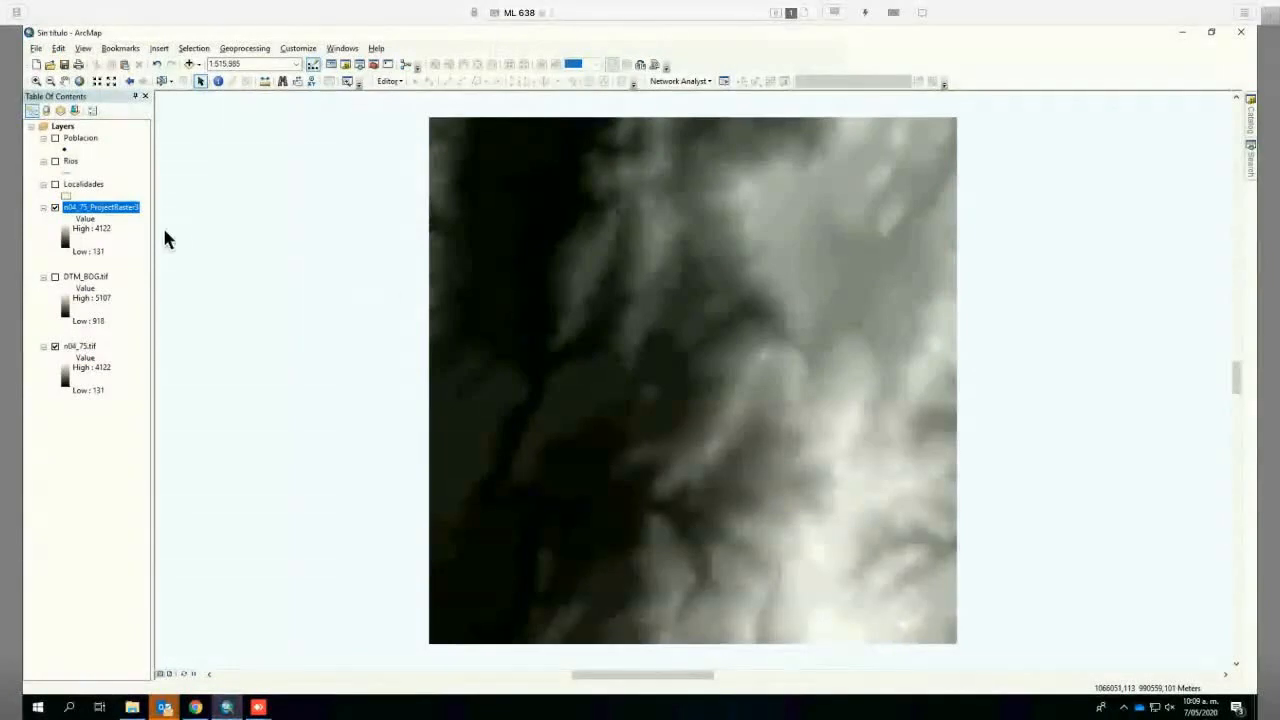
Step: Examine the source properties of n04_75_ProjectRaster3, including cell size, extent, spatial reference and band statistics
right_click(99, 218)
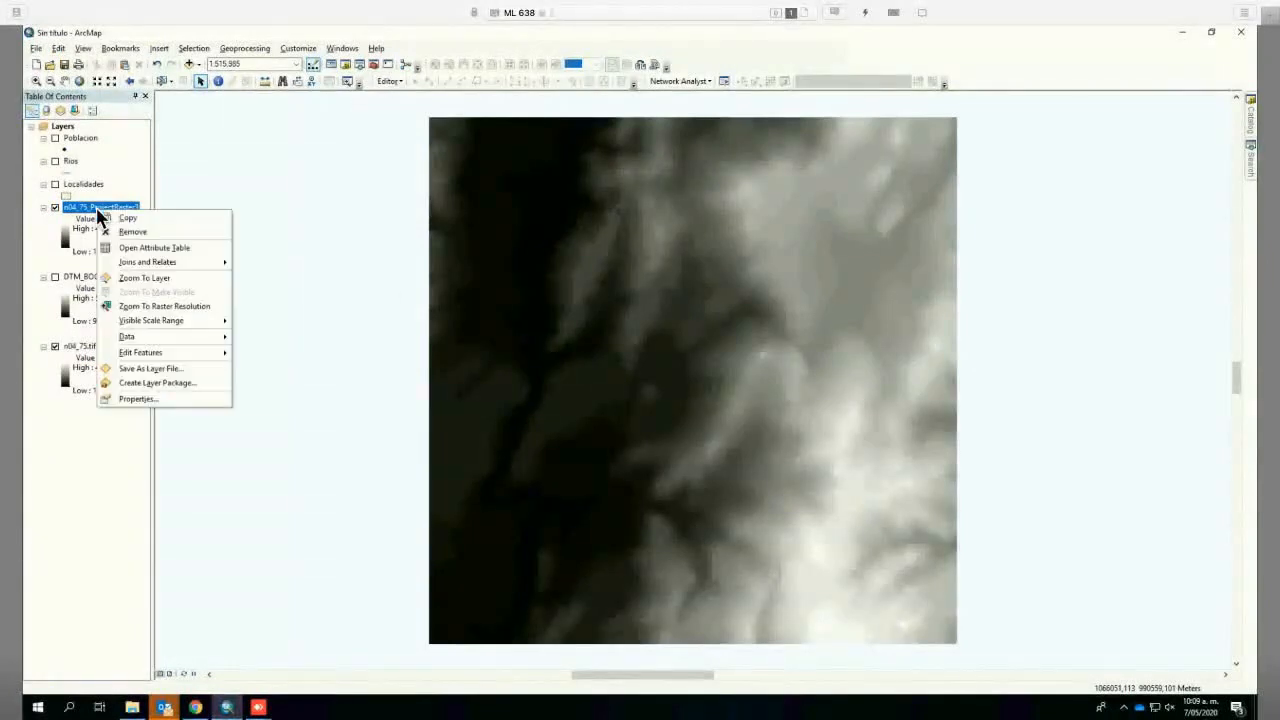
left_click(135, 399)
left_click(476, 216)
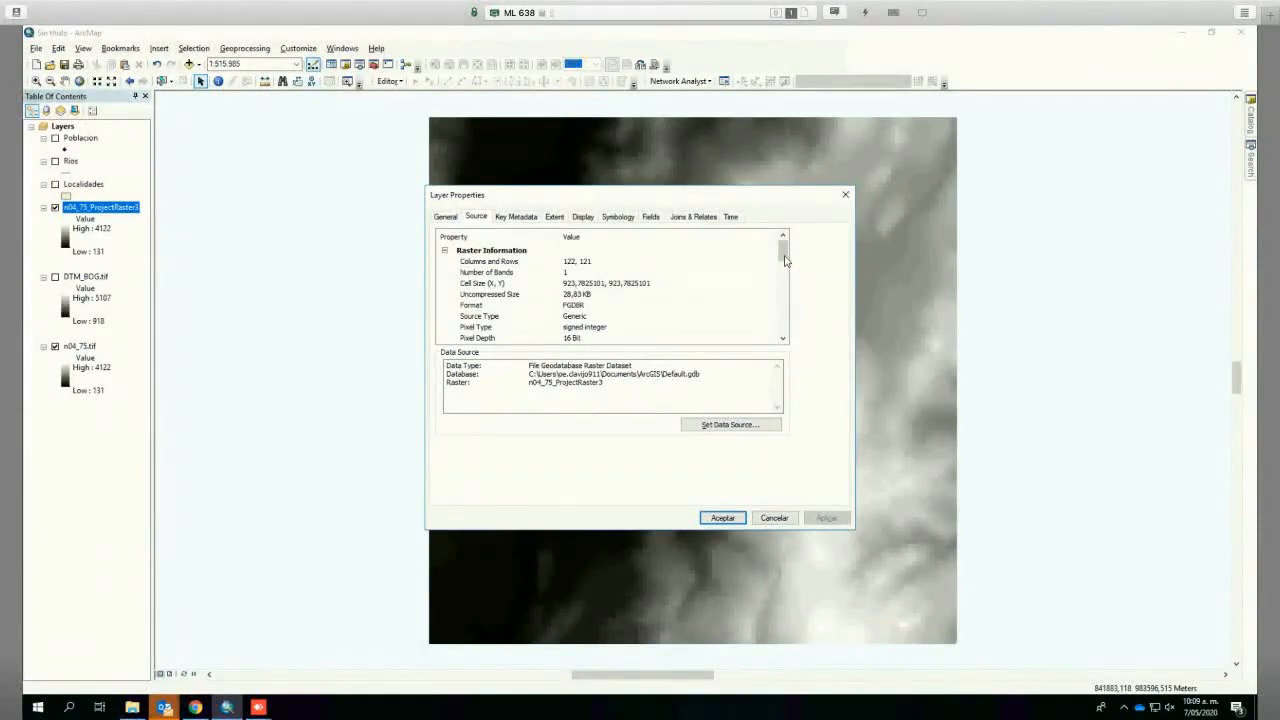
left_click_drag(786, 263, 786, 291)
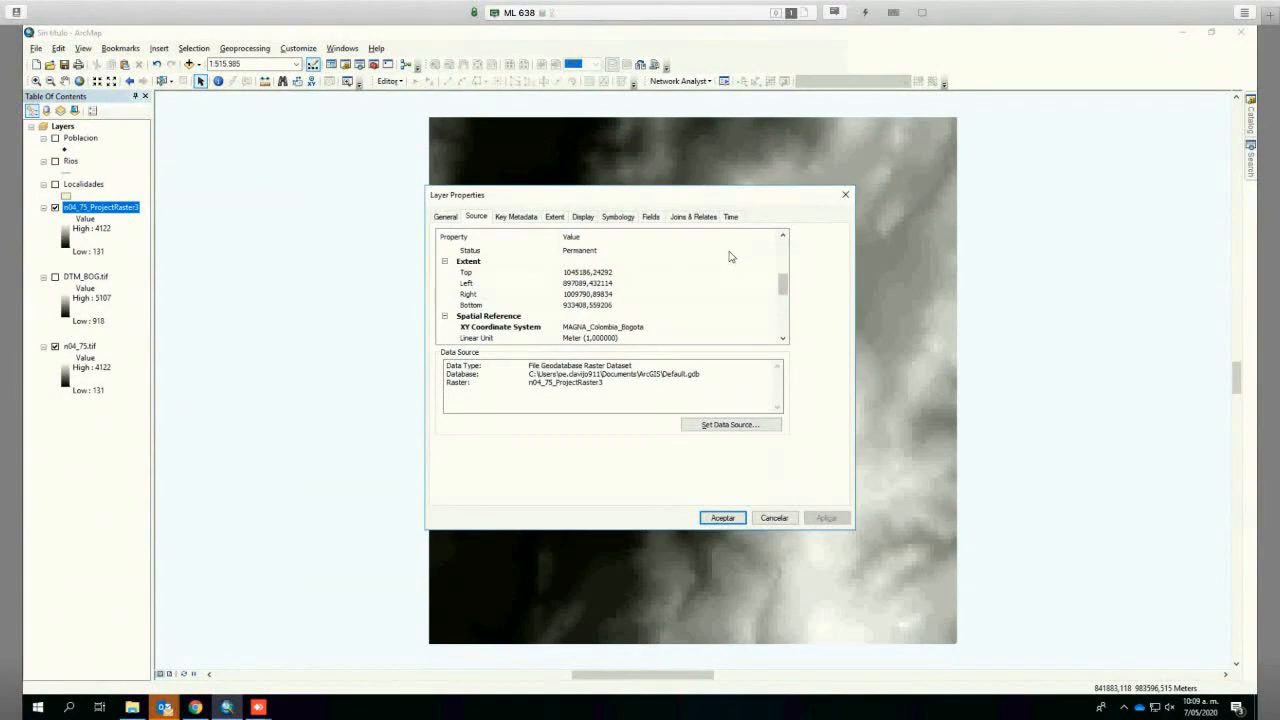
left_click_drag(782, 286, 782, 300)
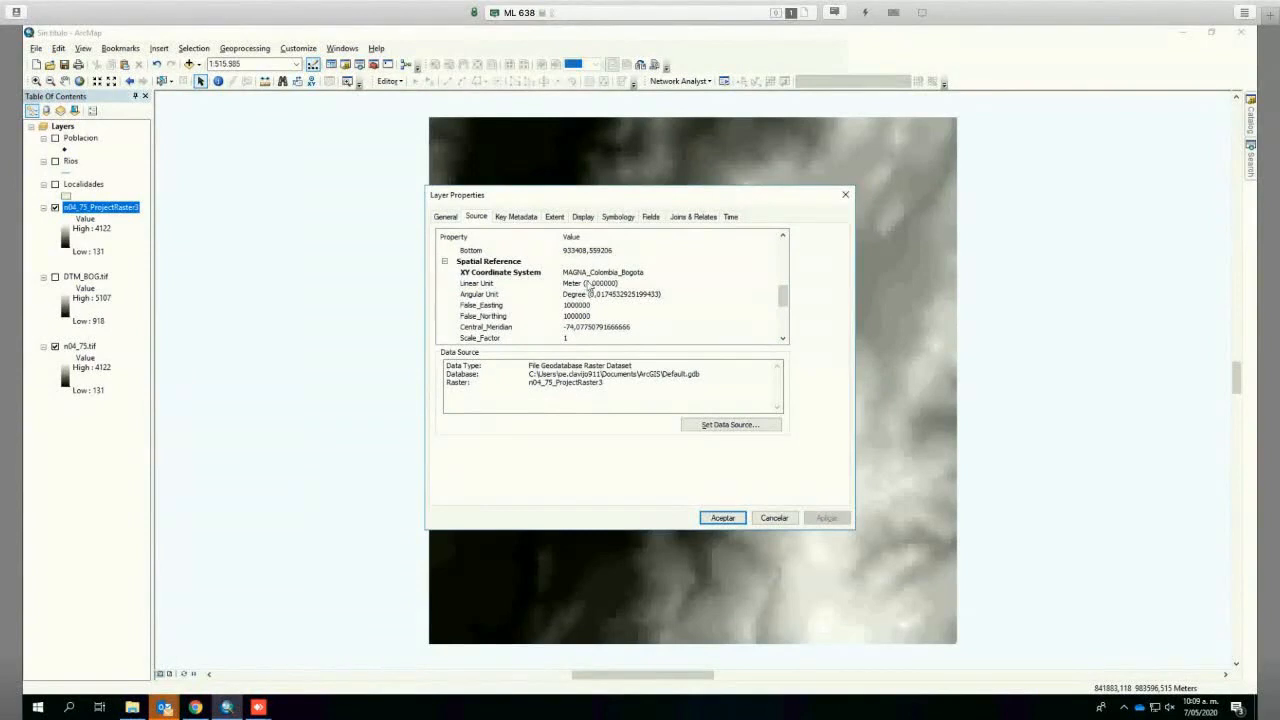
left_click_drag(784, 296, 785, 339)
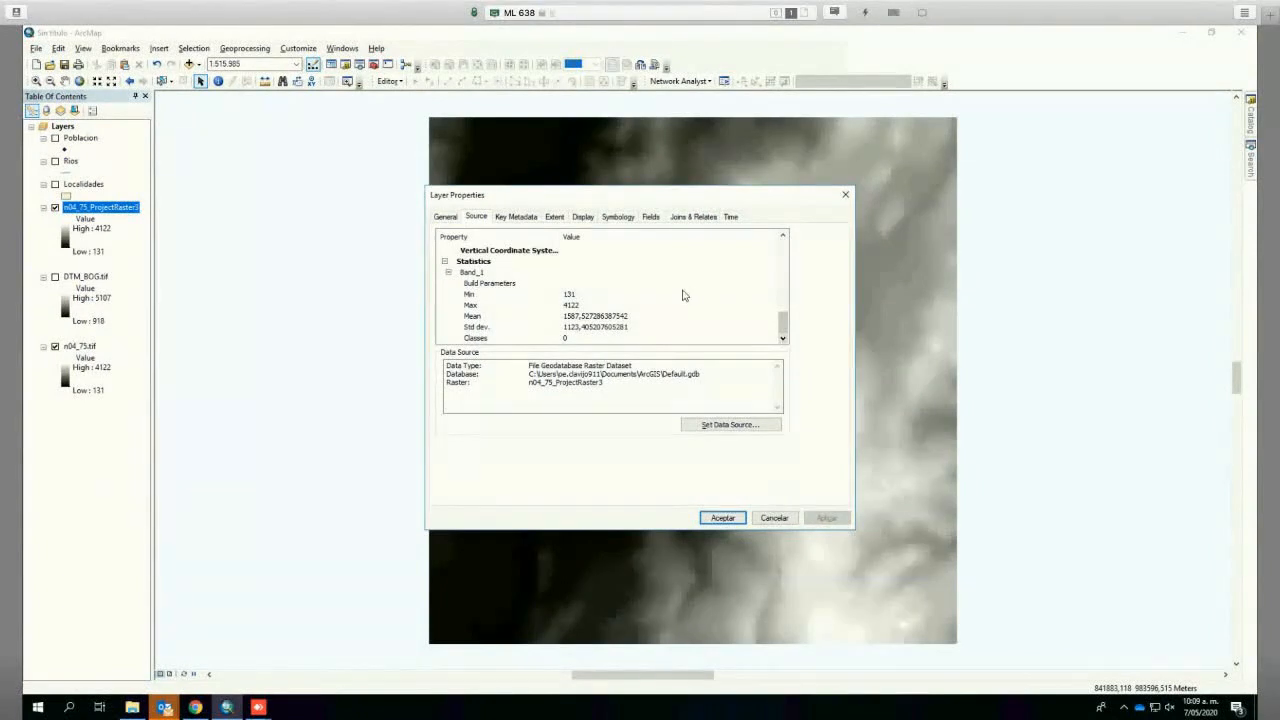
left_click(845, 196)
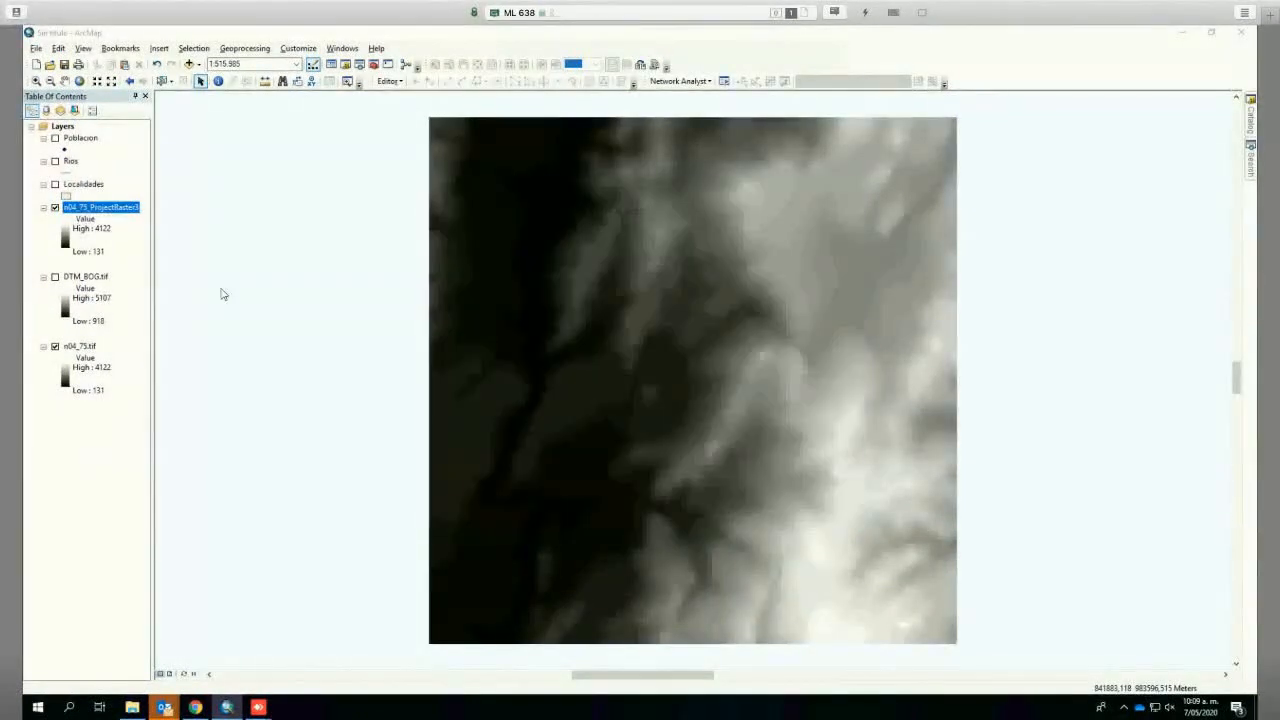
Step: Hide n04_75.tif and n04_75_ProjectRaster3, and display only the DTM_BOG.tif raster
left_click(55, 346)
left_click(55, 276)
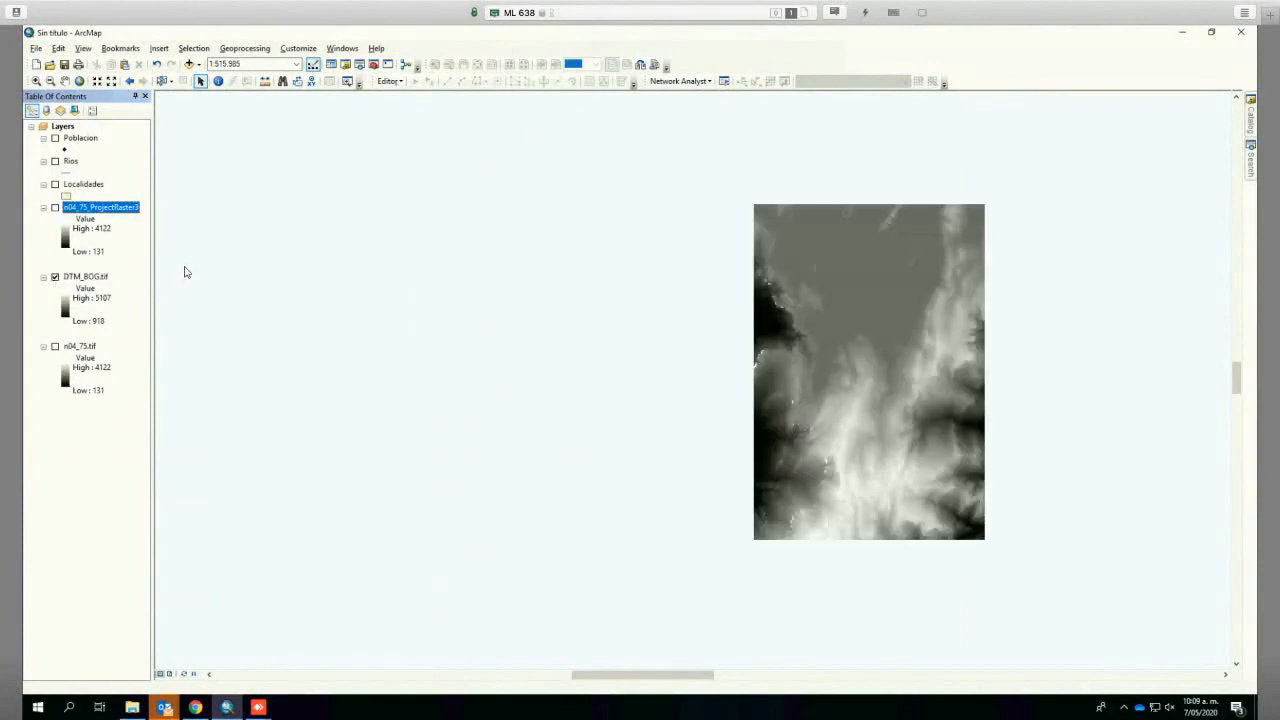
right_click(84, 277)
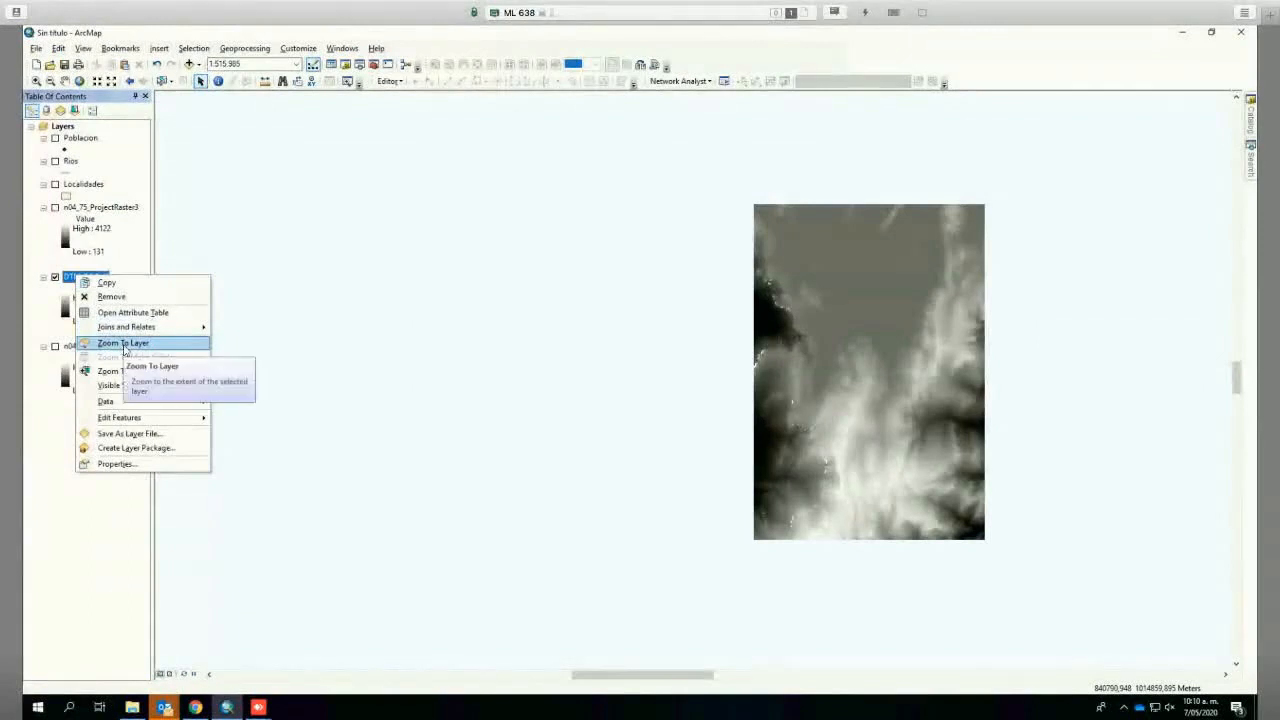
left_click(124, 345)
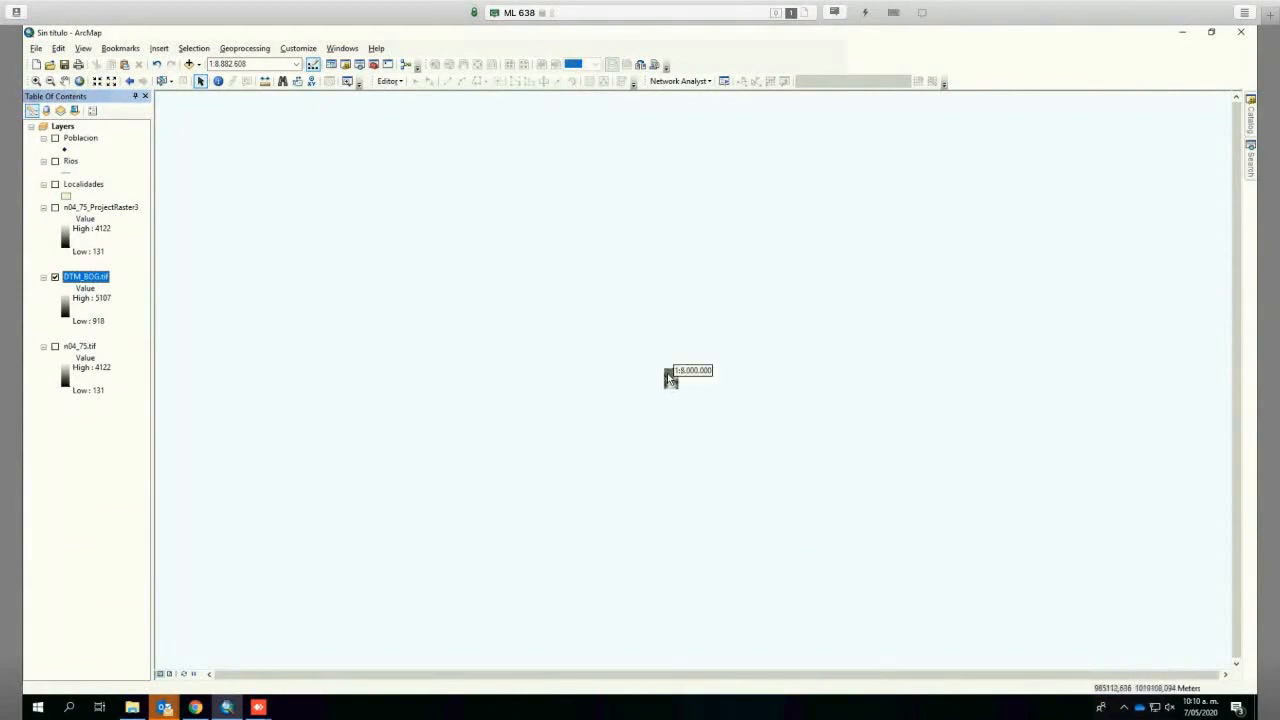
scroll(668, 380, "up", 5)
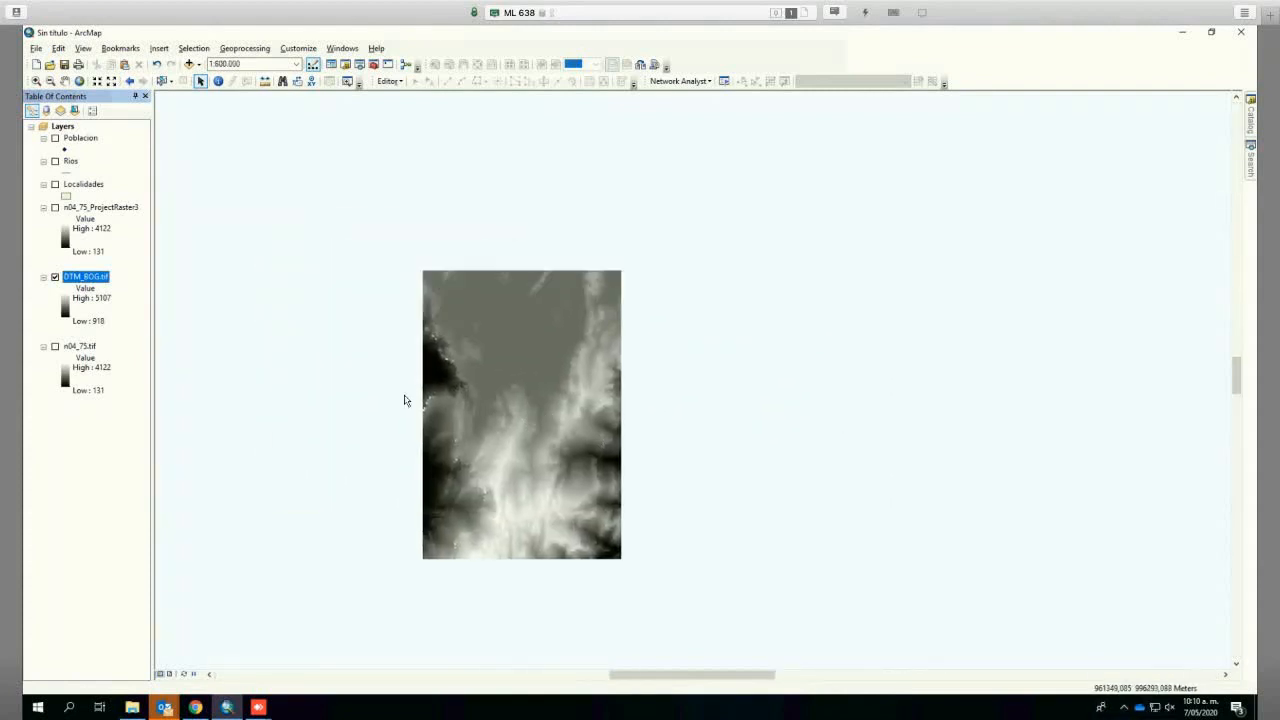
scroll(424, 405, "up", 1)
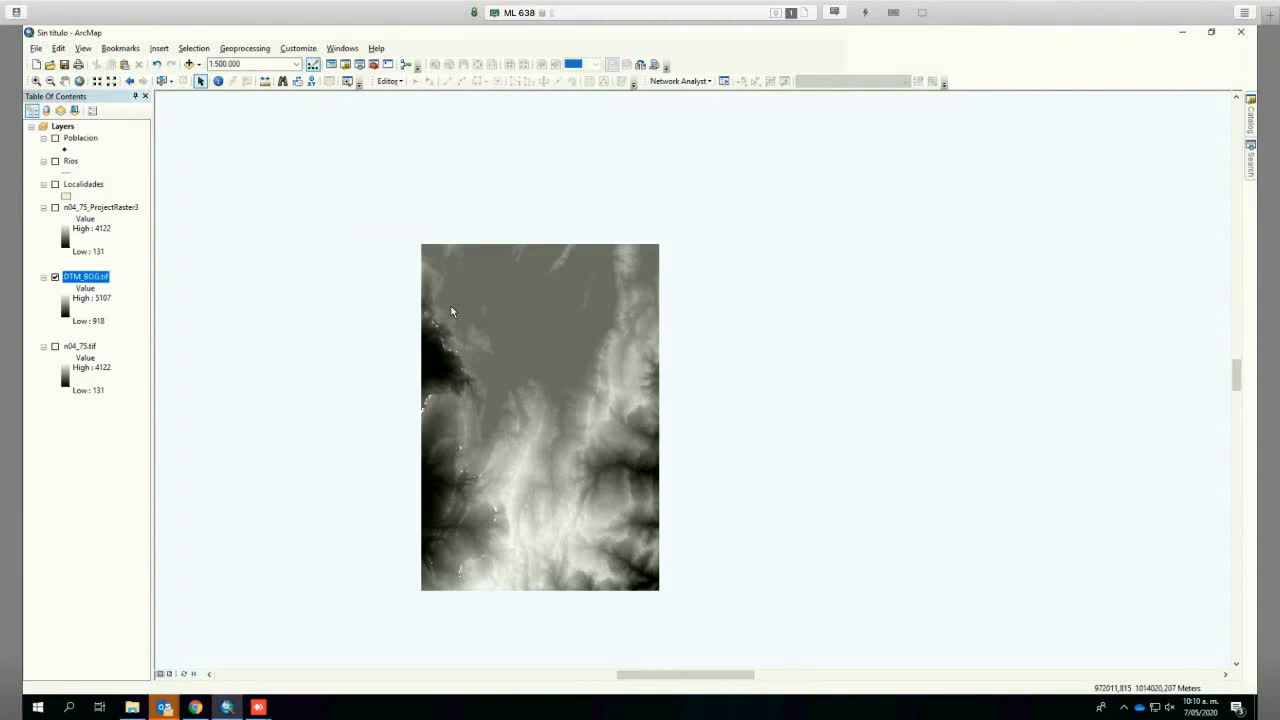
Step: Compare the Data Frame (Current) and Raster Dataset (Original) extents in the DTM_BOG.tif export settings, and cancel the export
right_click(107, 285)
mouse_move(184, 406)
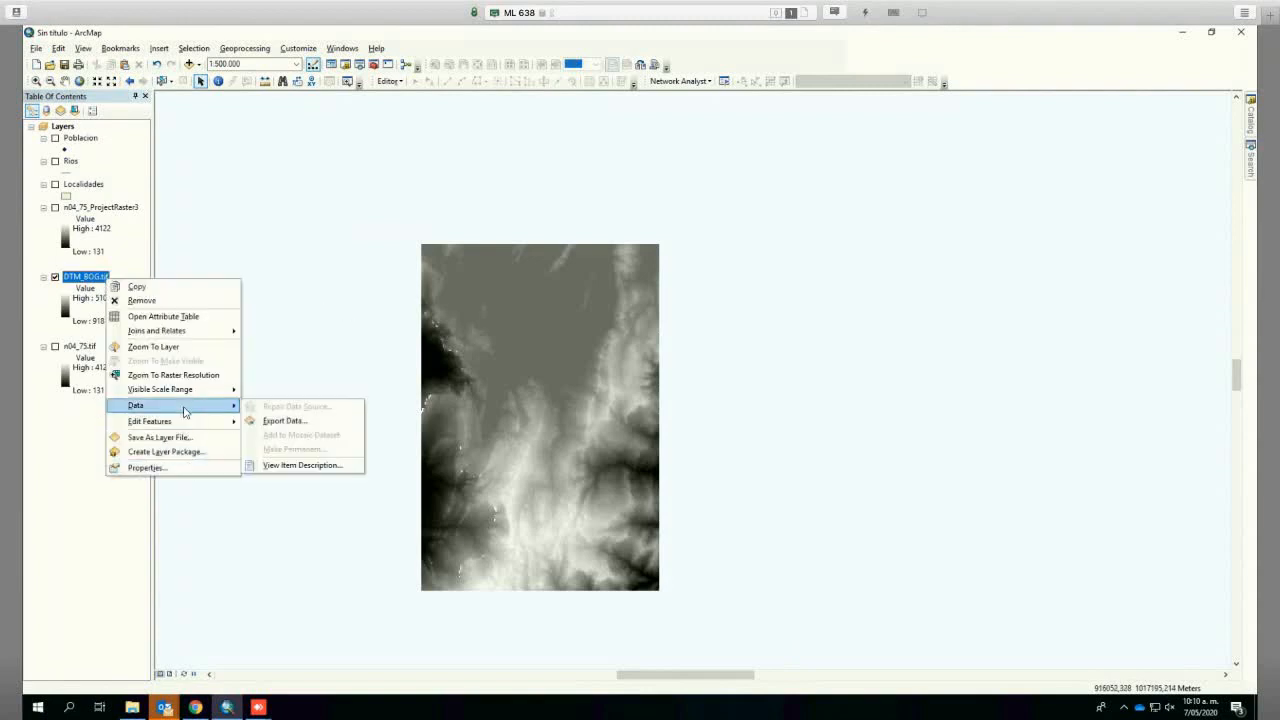
left_click(280, 421)
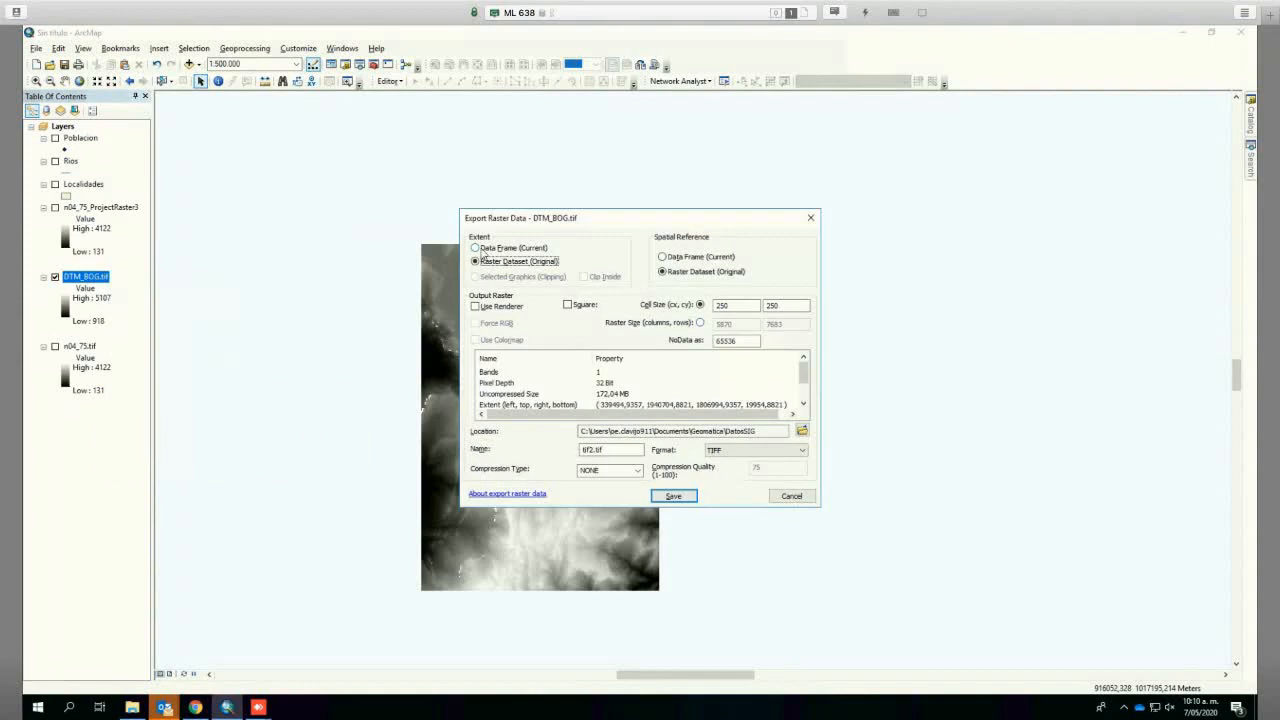
left_click(489, 250)
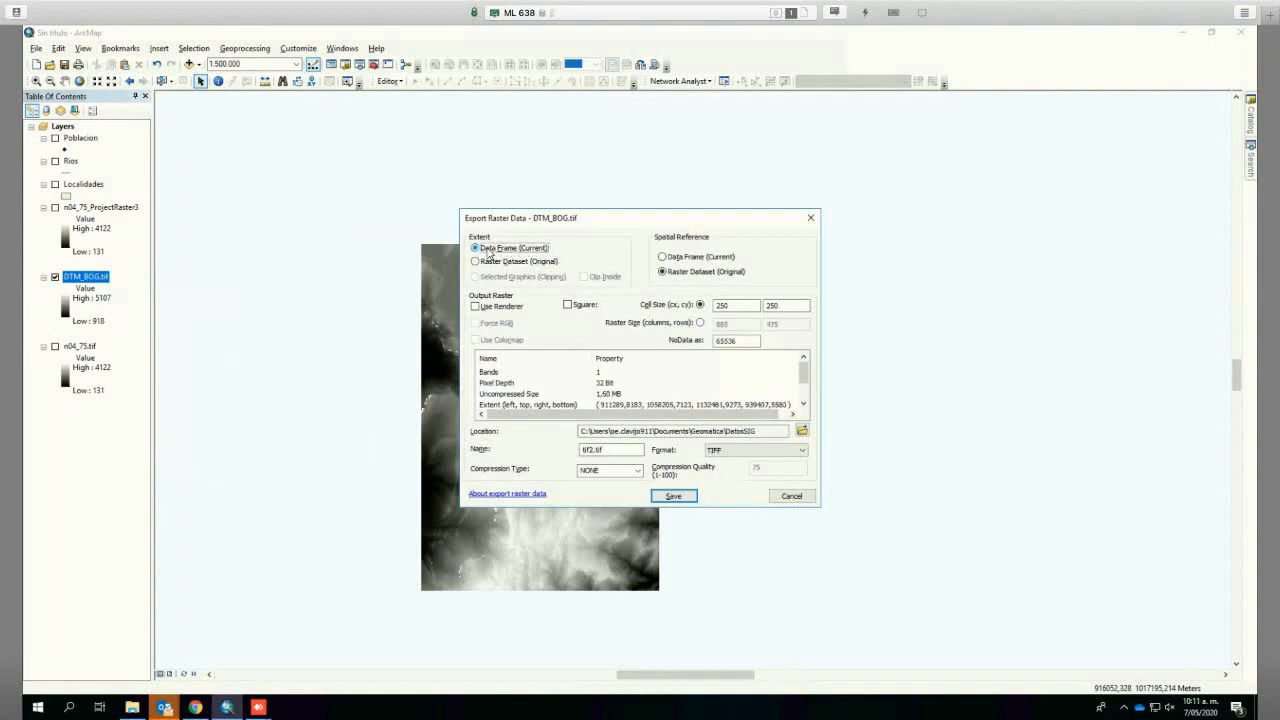
left_click(496, 260)
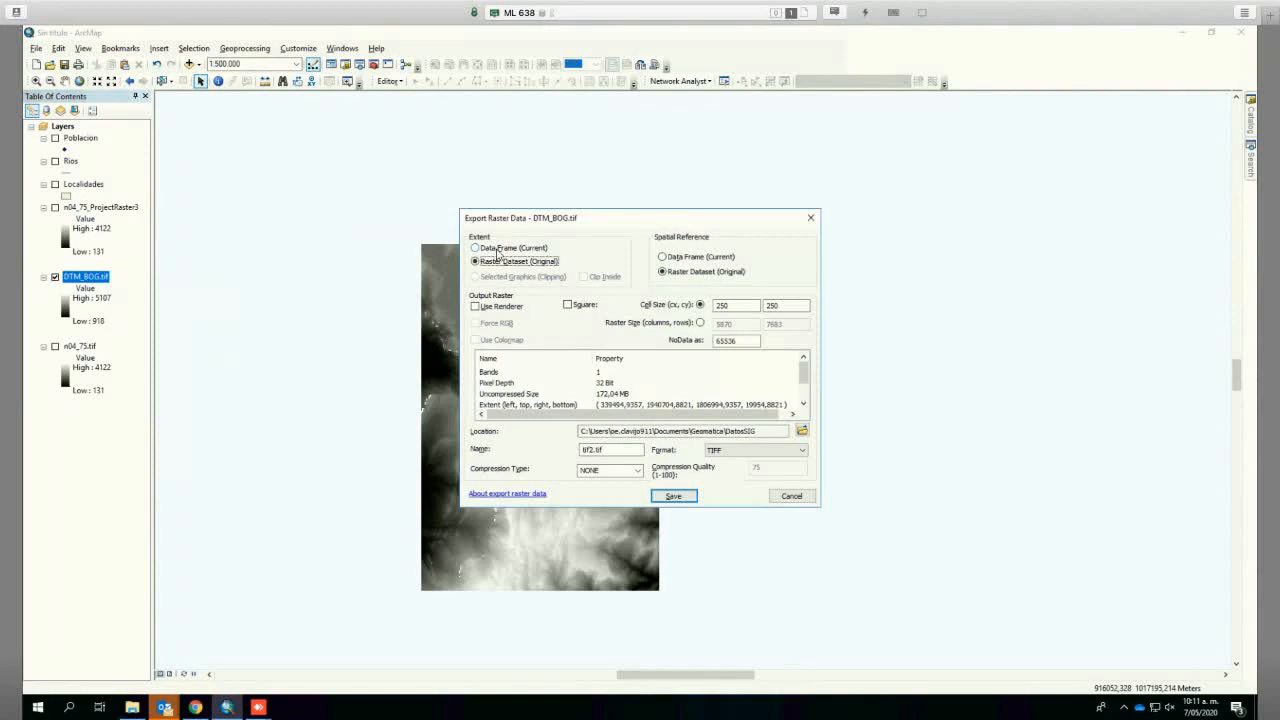
left_click(497, 250)
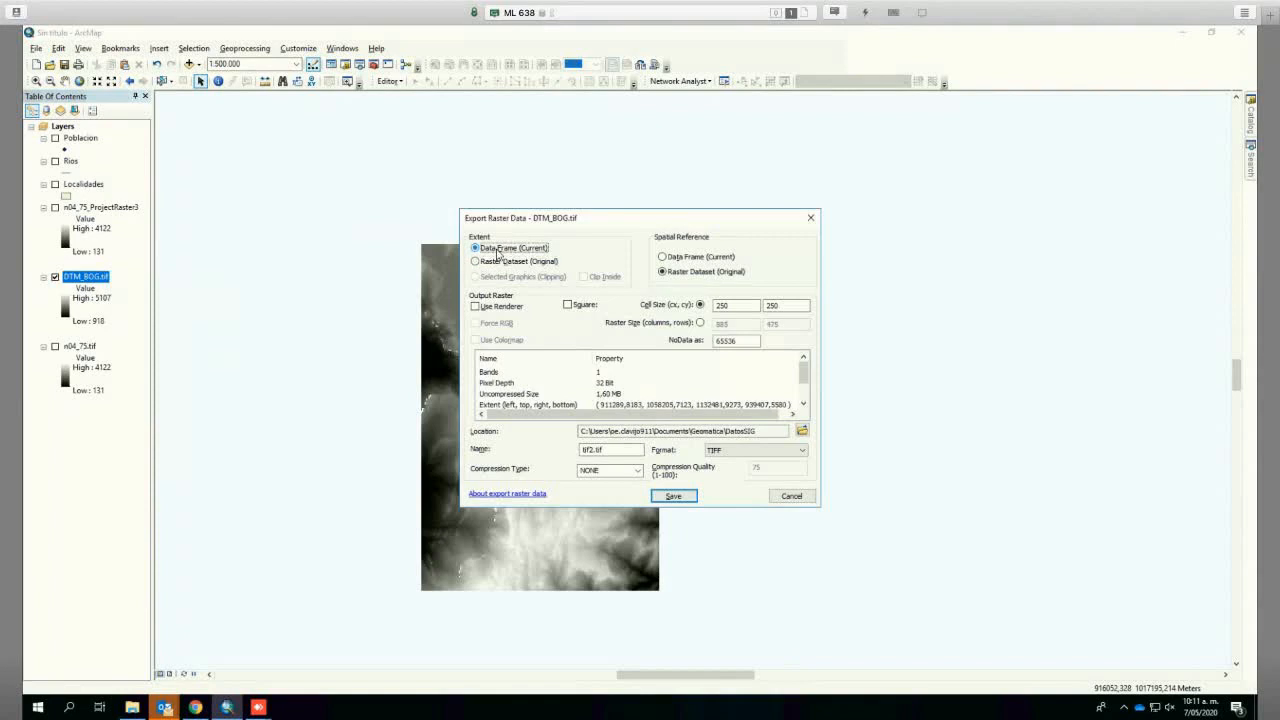
left_click(789, 497)
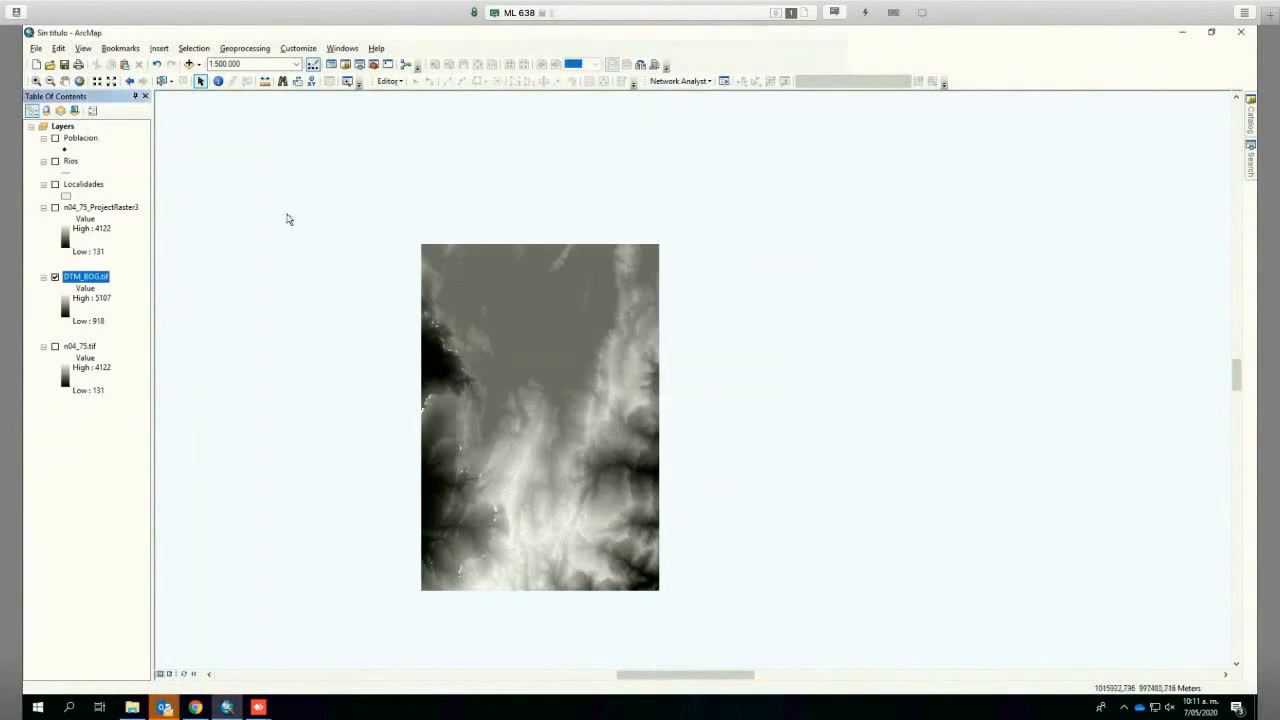
Step: Export DTM_BOG.tif as tif2.tif in TIFF format, limited to a data frame extent framing the raster, with NoData 0, and add it to the map
left_click(35, 80)
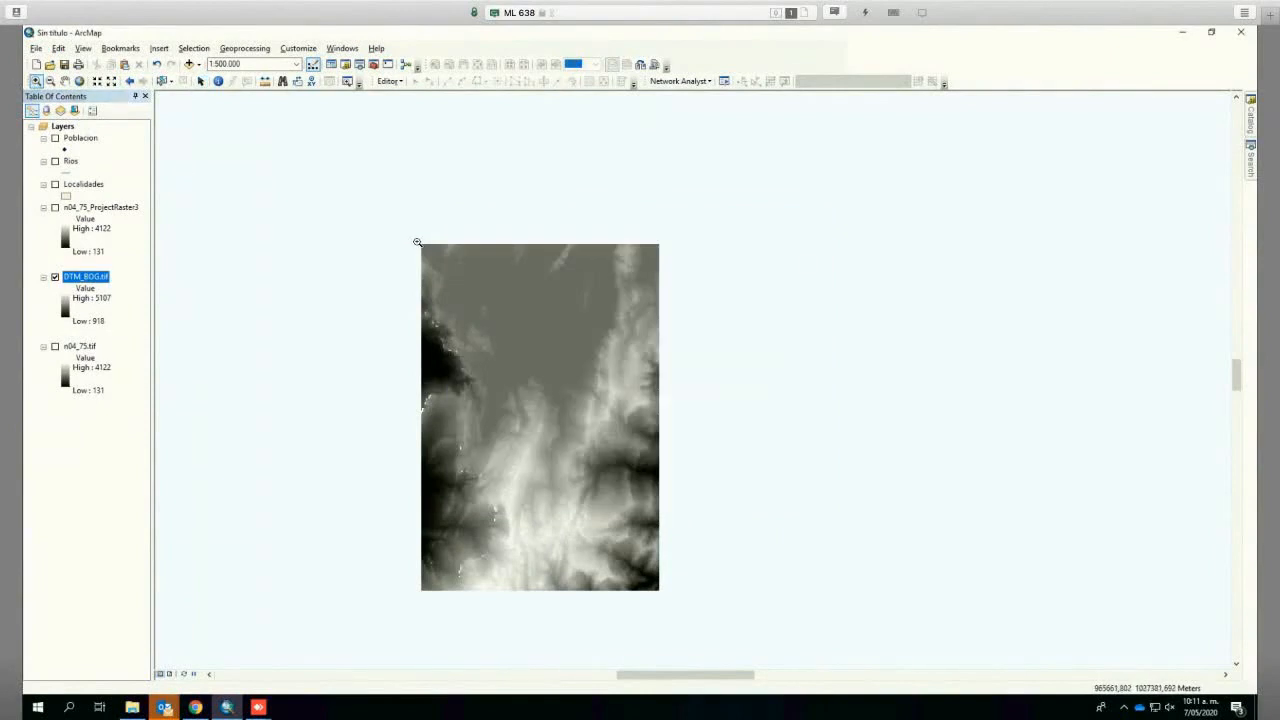
left_click_drag(416, 242, 661, 593)
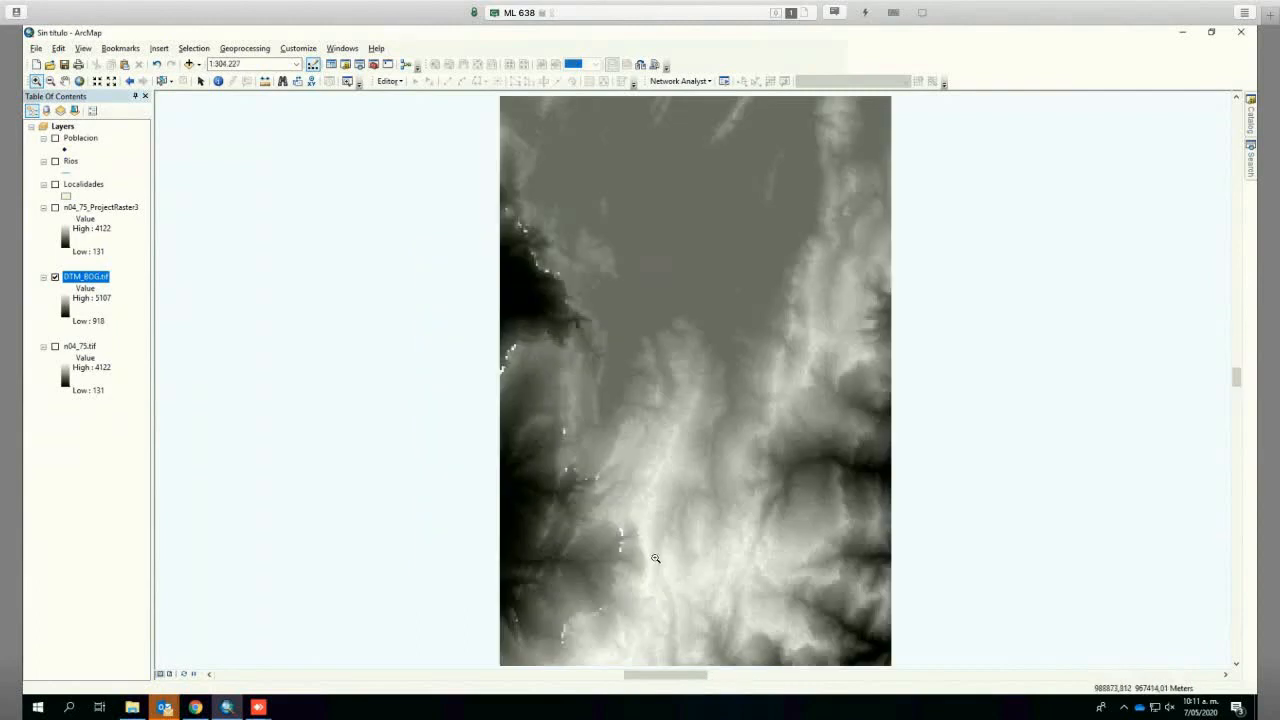
right_click(97, 278)
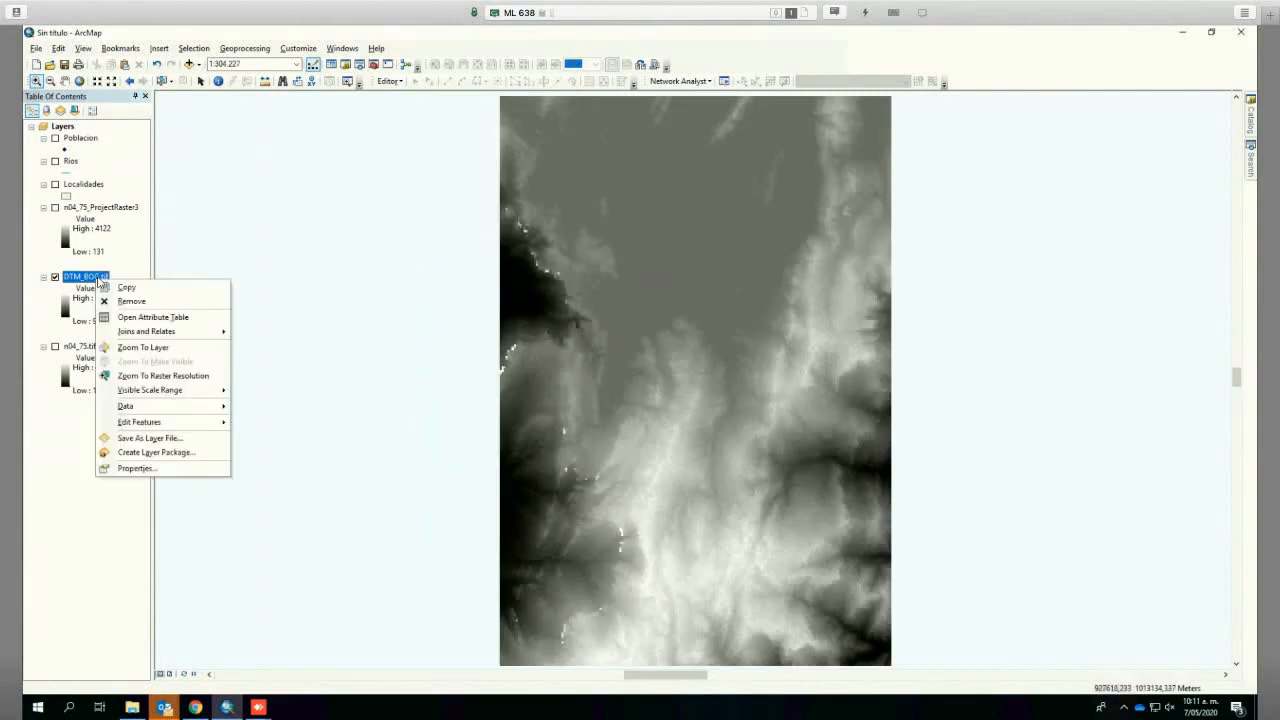
mouse_move(190, 406)
left_click(276, 422)
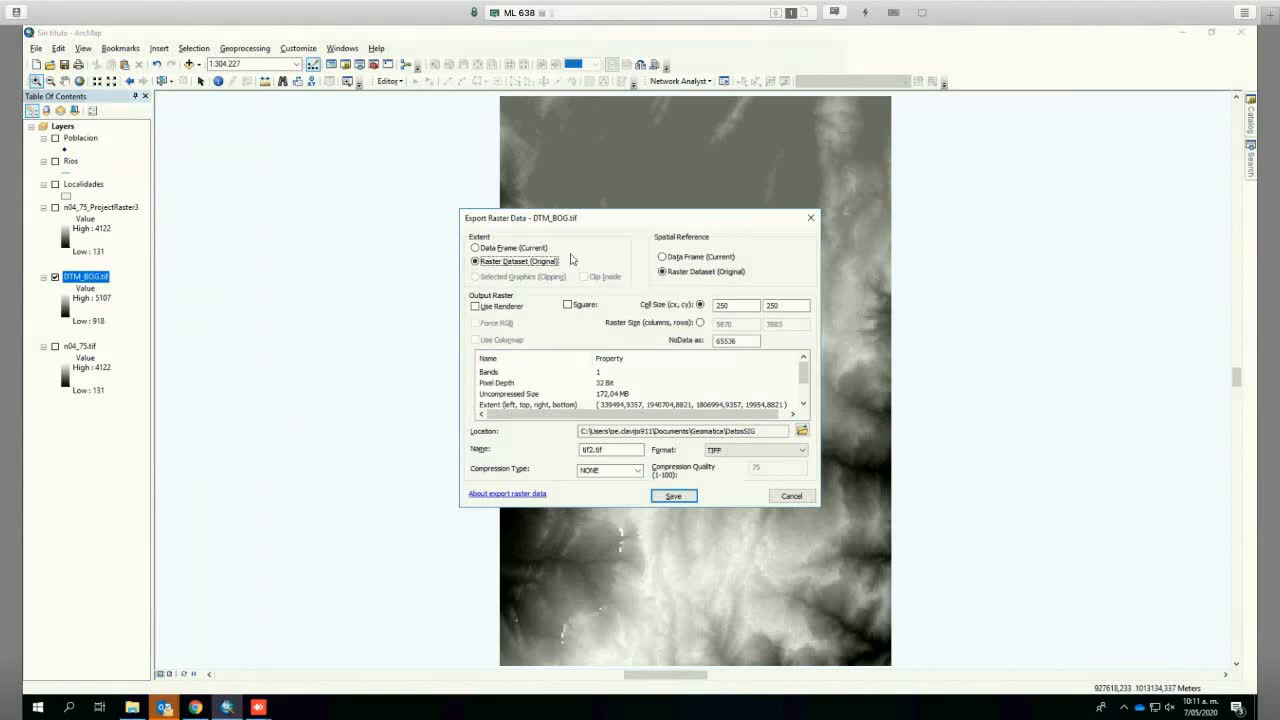
left_click(490, 248)
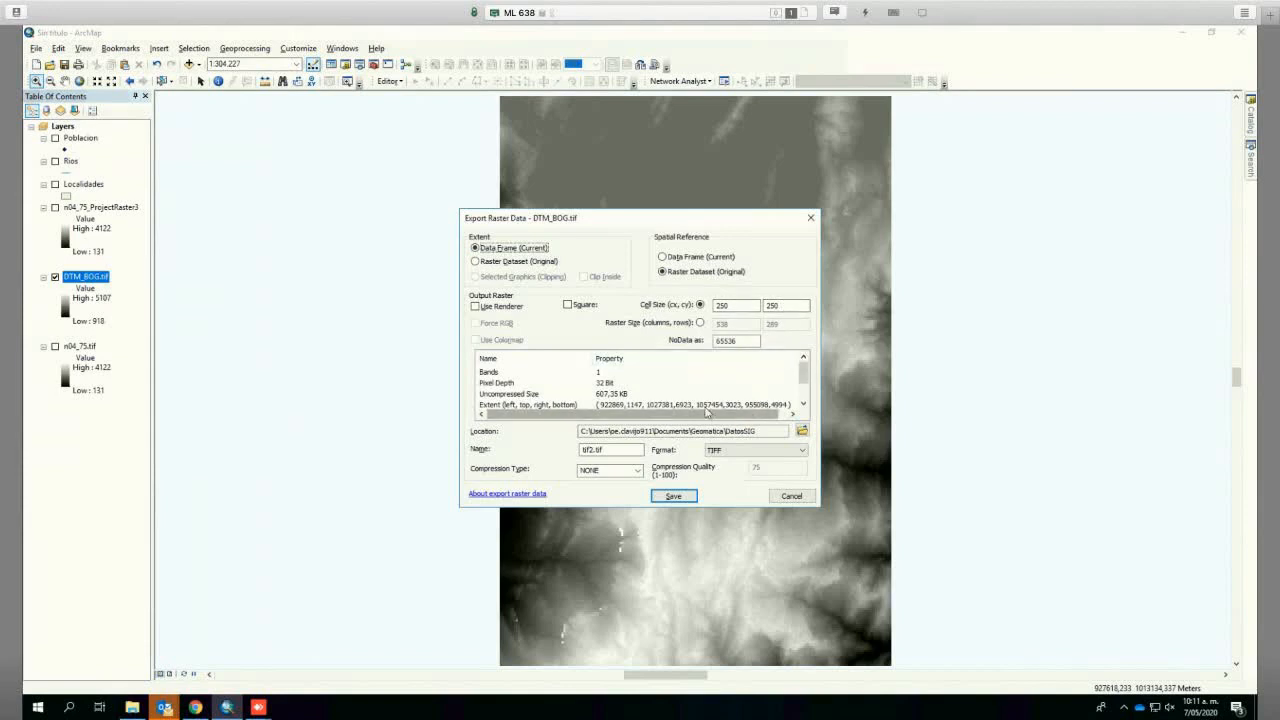
double_click(719, 341)
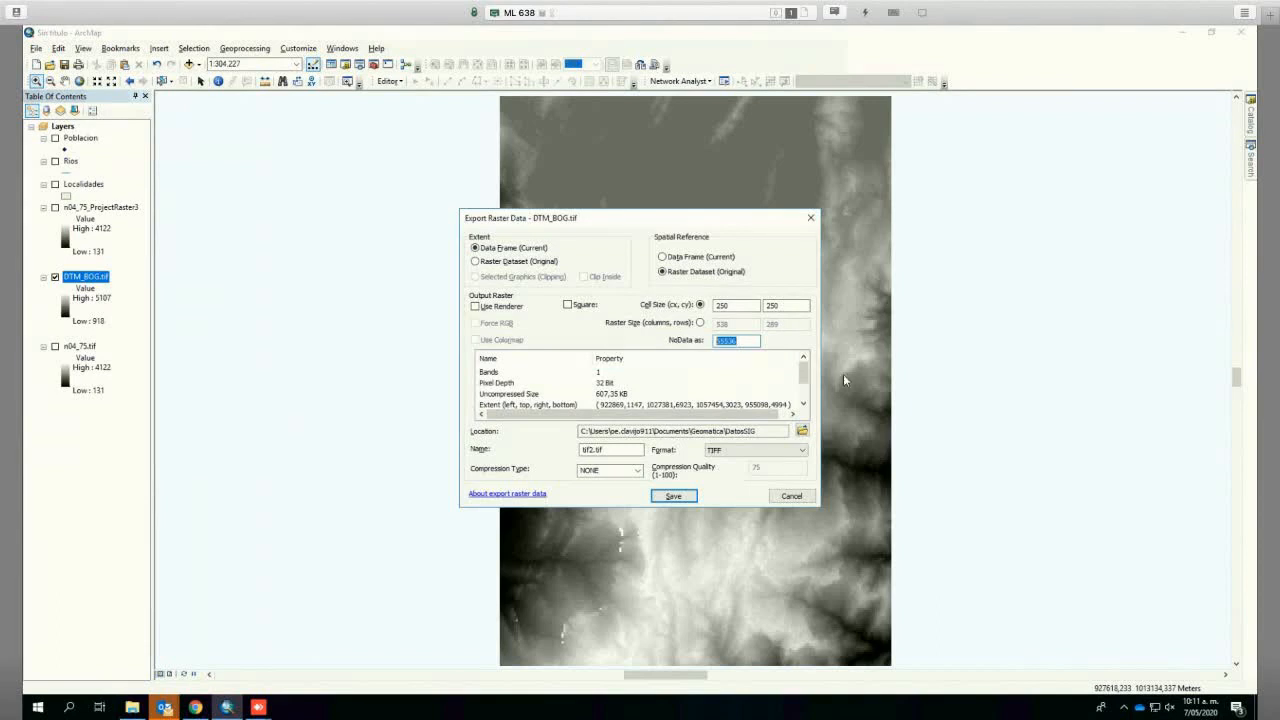
type("0")
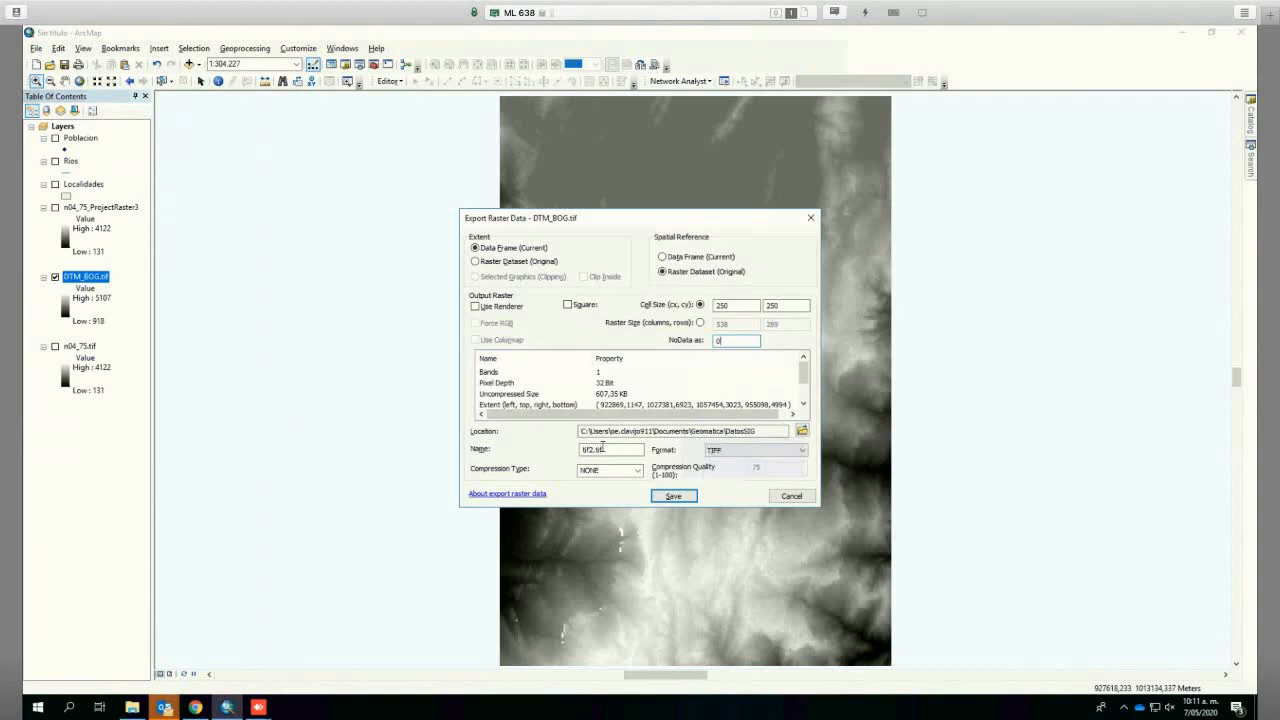
left_click(673, 496)
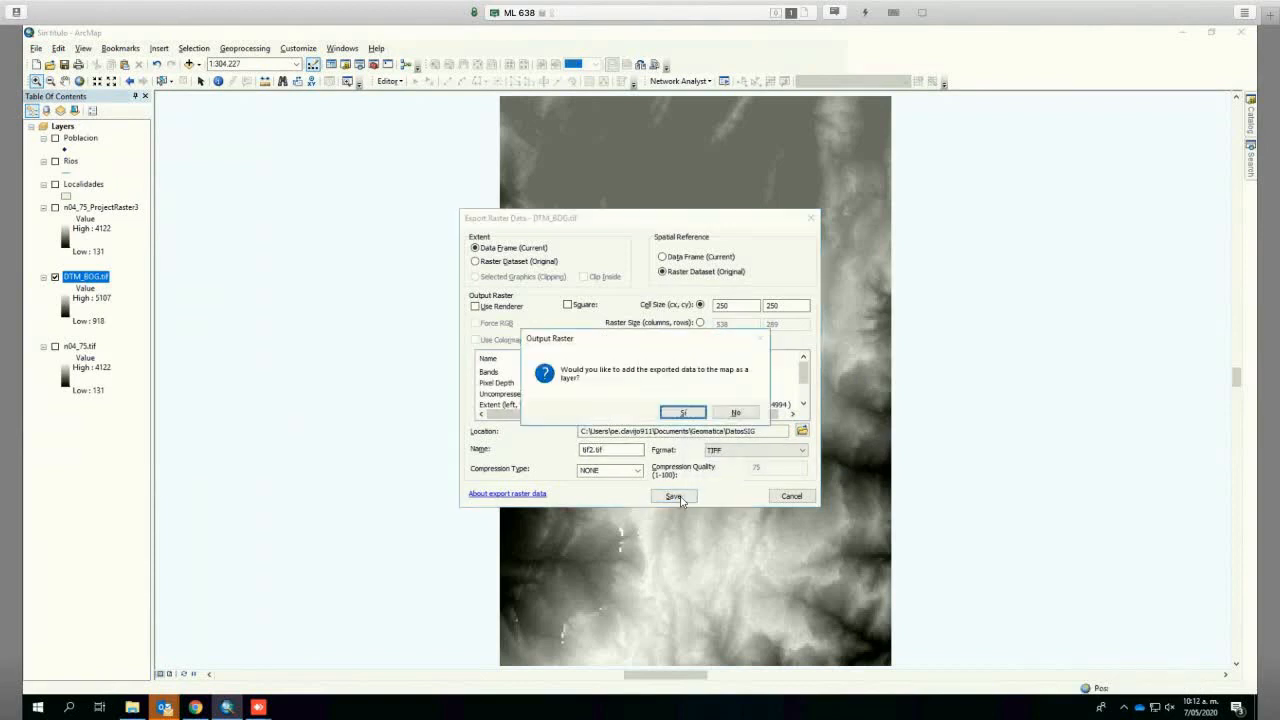
left_click(689, 412)
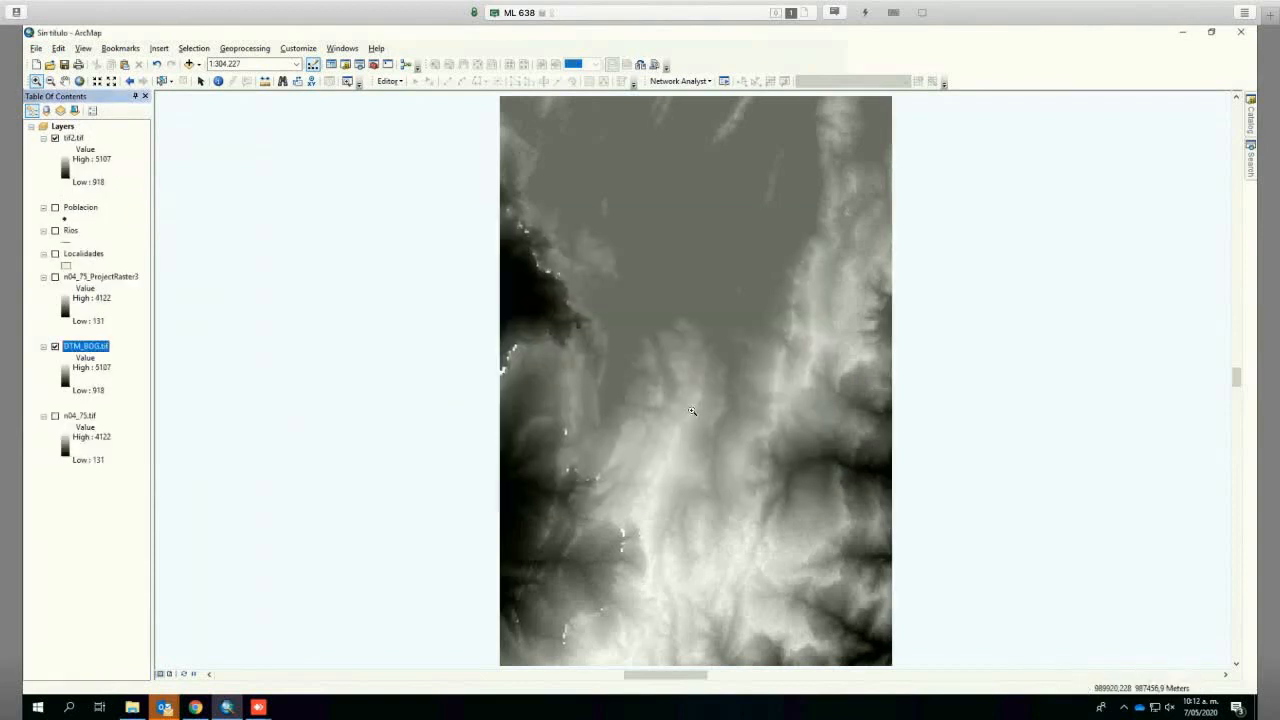
Step: Remove n04_75_ProjectRaster3, DTM_BOG.tif and n04_75.tif from the map, and move tif2.tif below the Localidades layer
left_click(43, 346)
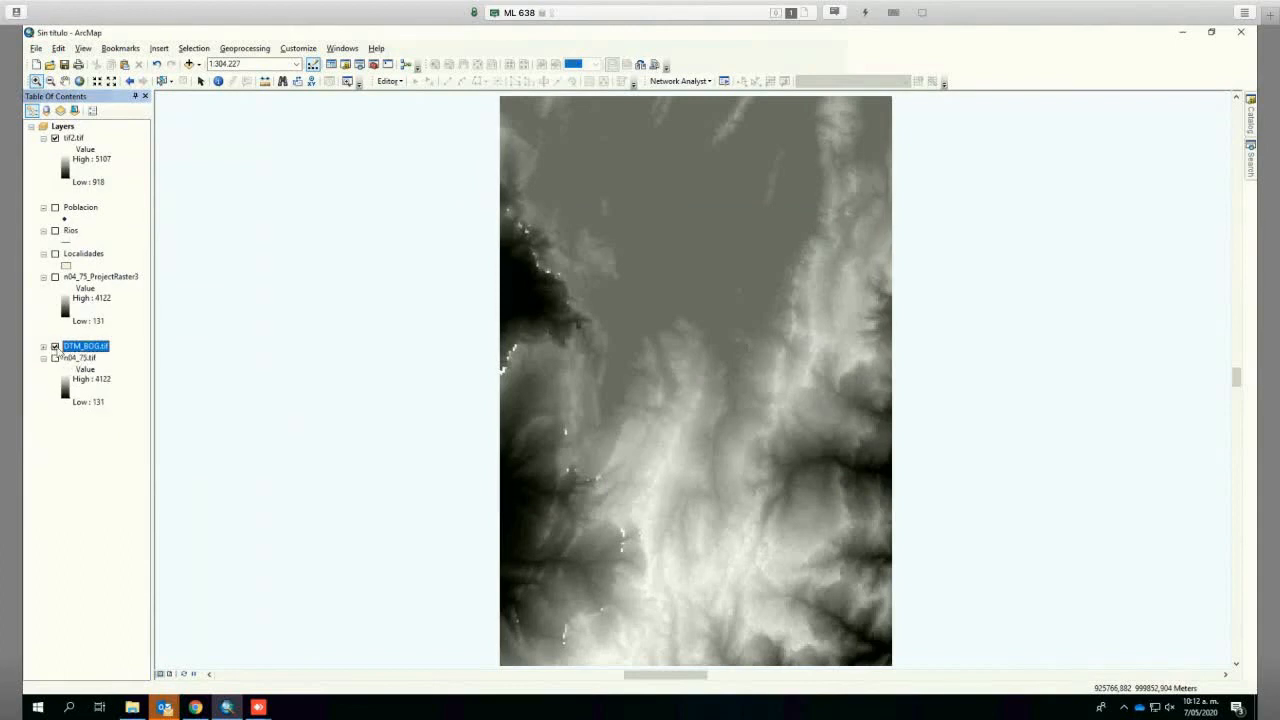
left_click(55, 347)
left_click(43, 277)
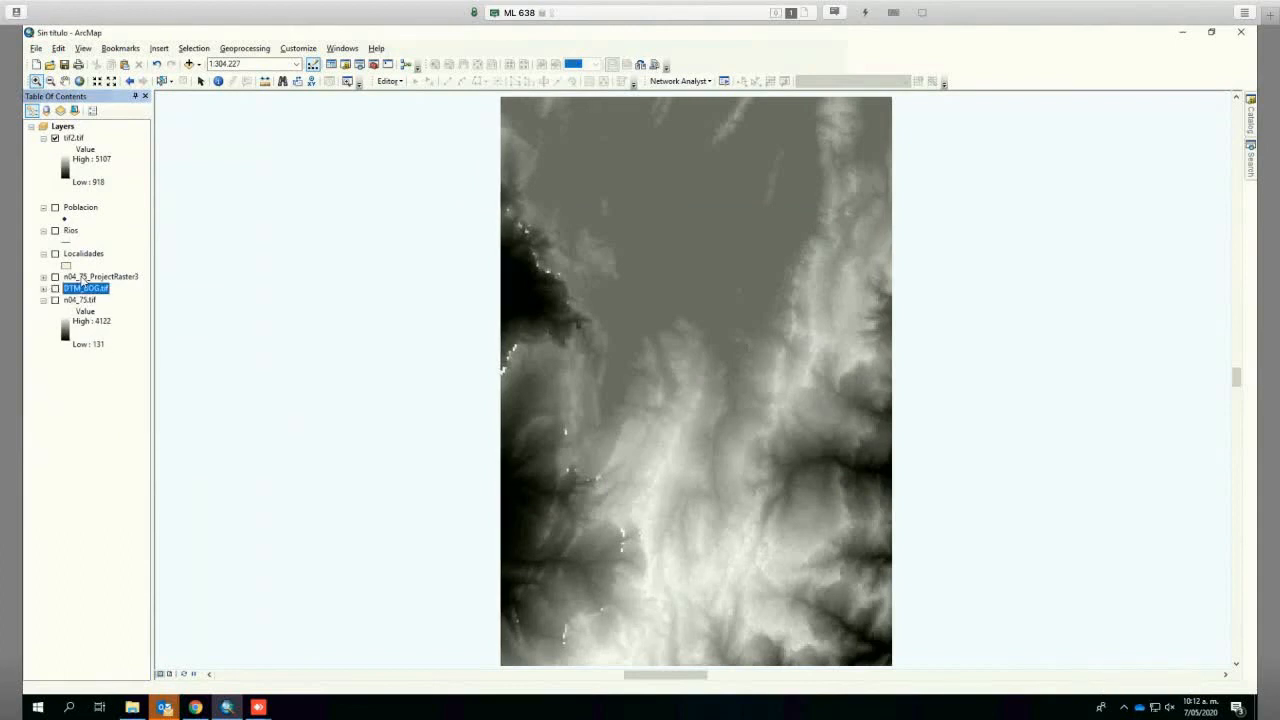
left_click(88, 279)
left_click(82, 302, "shift")
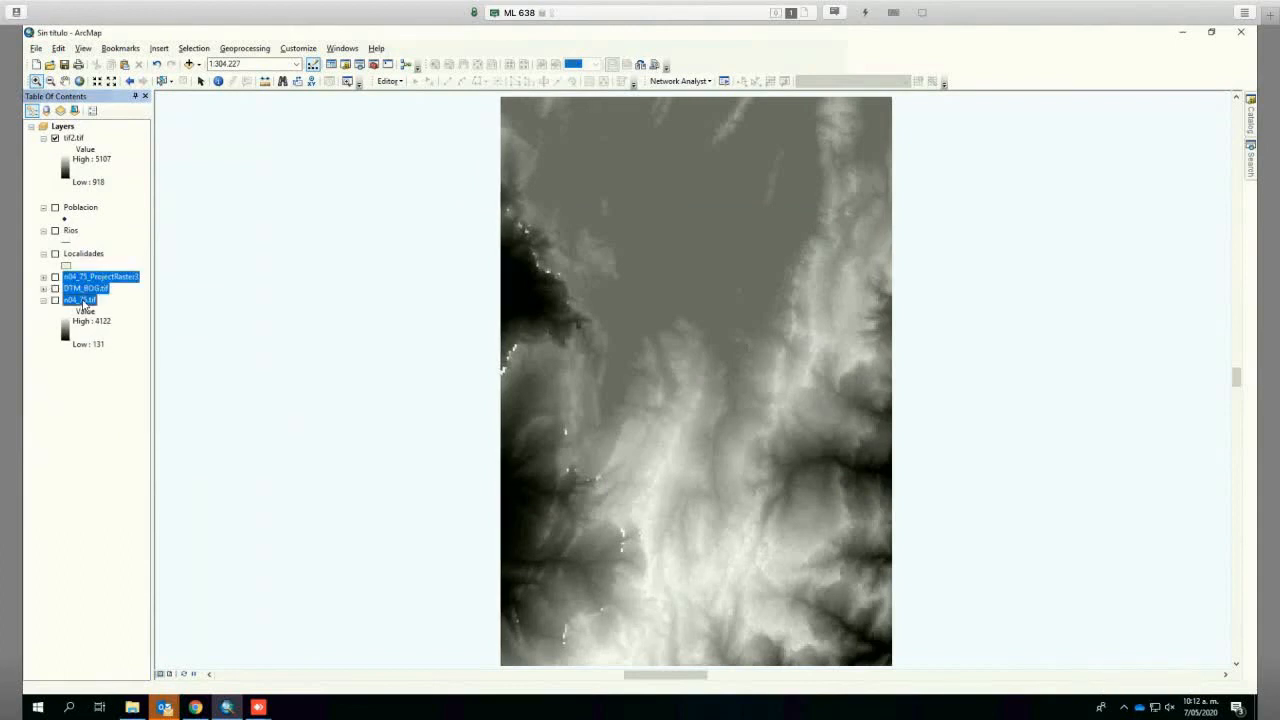
right_click(82, 302)
left_click(118, 322)
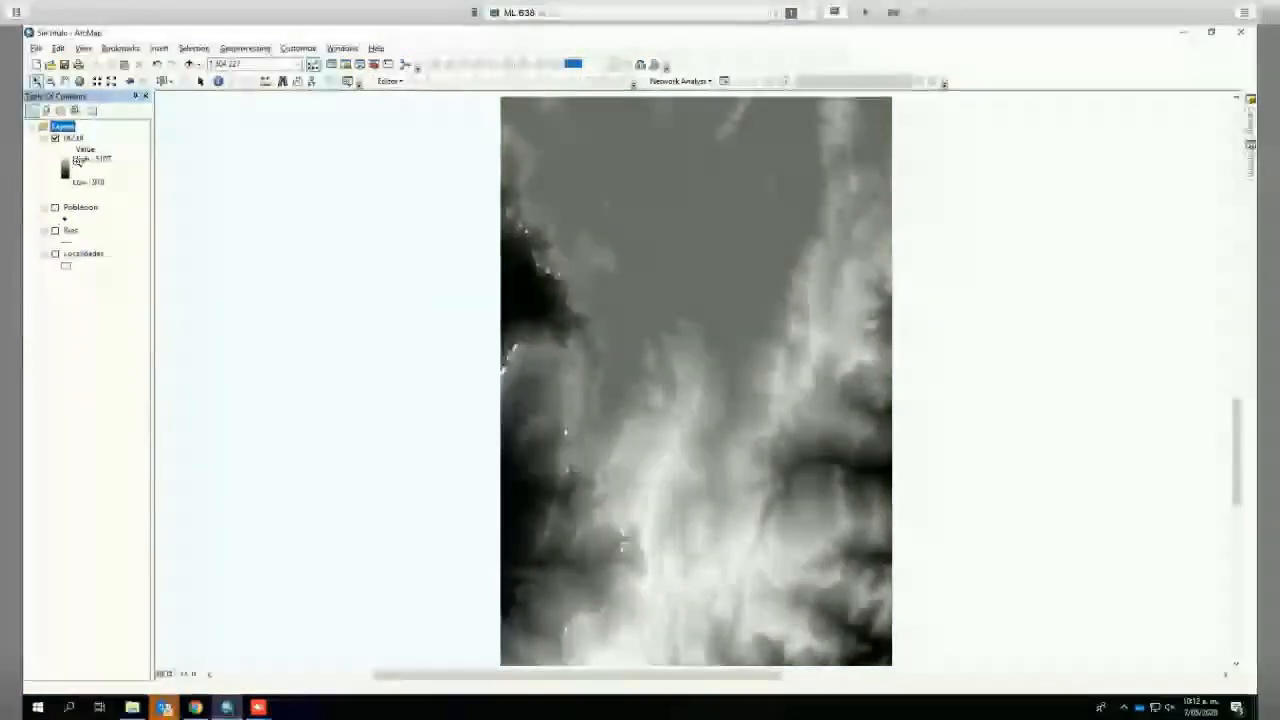
left_click_drag(74, 138, 77, 280)
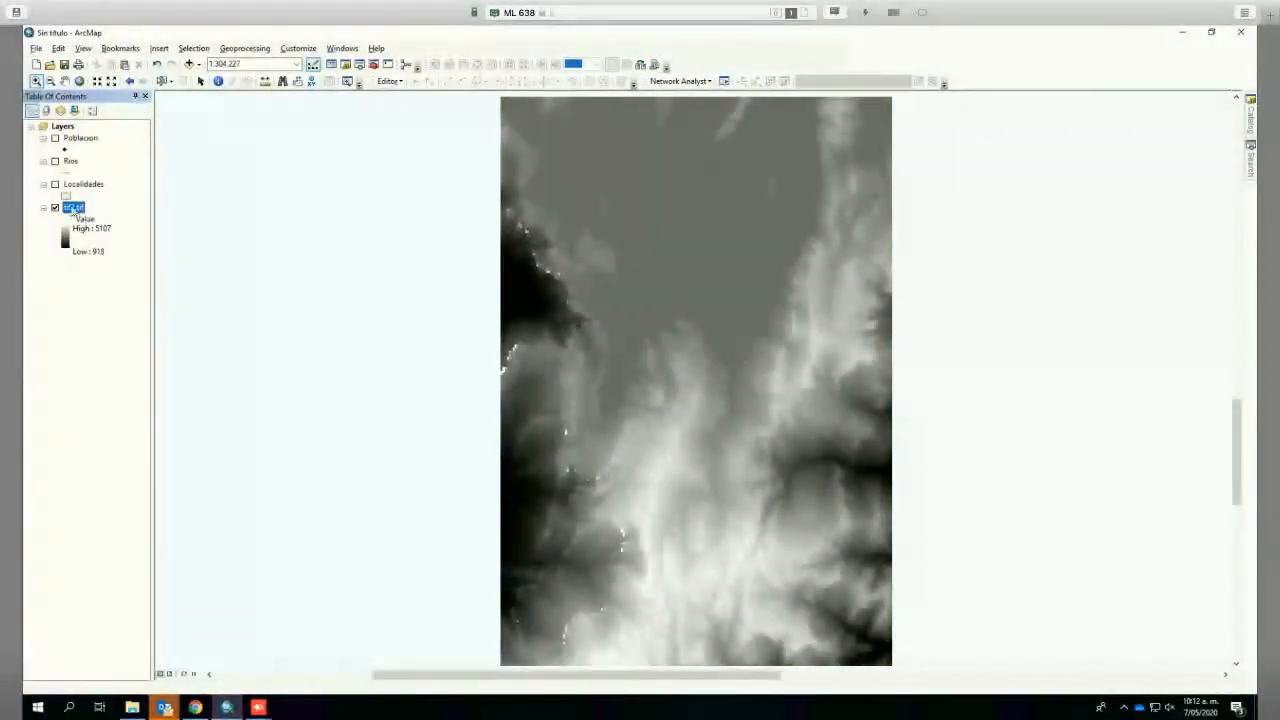
Step: Examine the source properties of tif2.tif, including cell size, extent and spatial reference
right_click(71, 207)
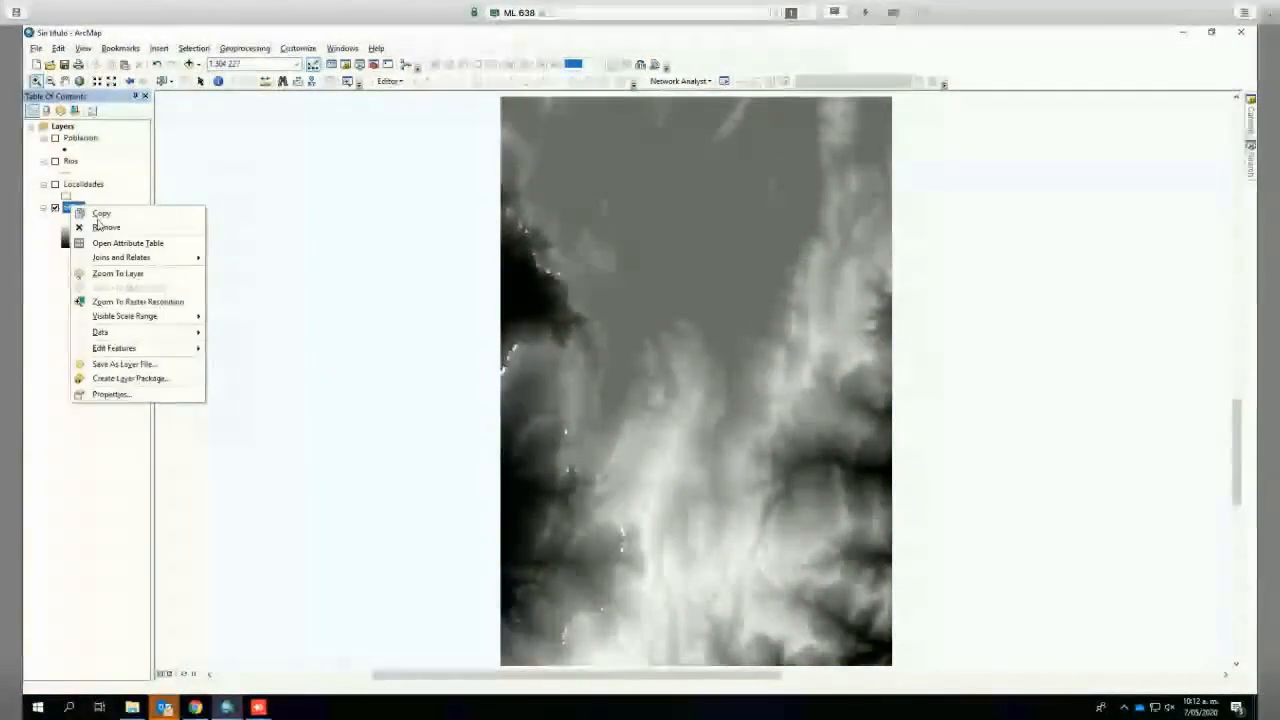
left_click(110, 394)
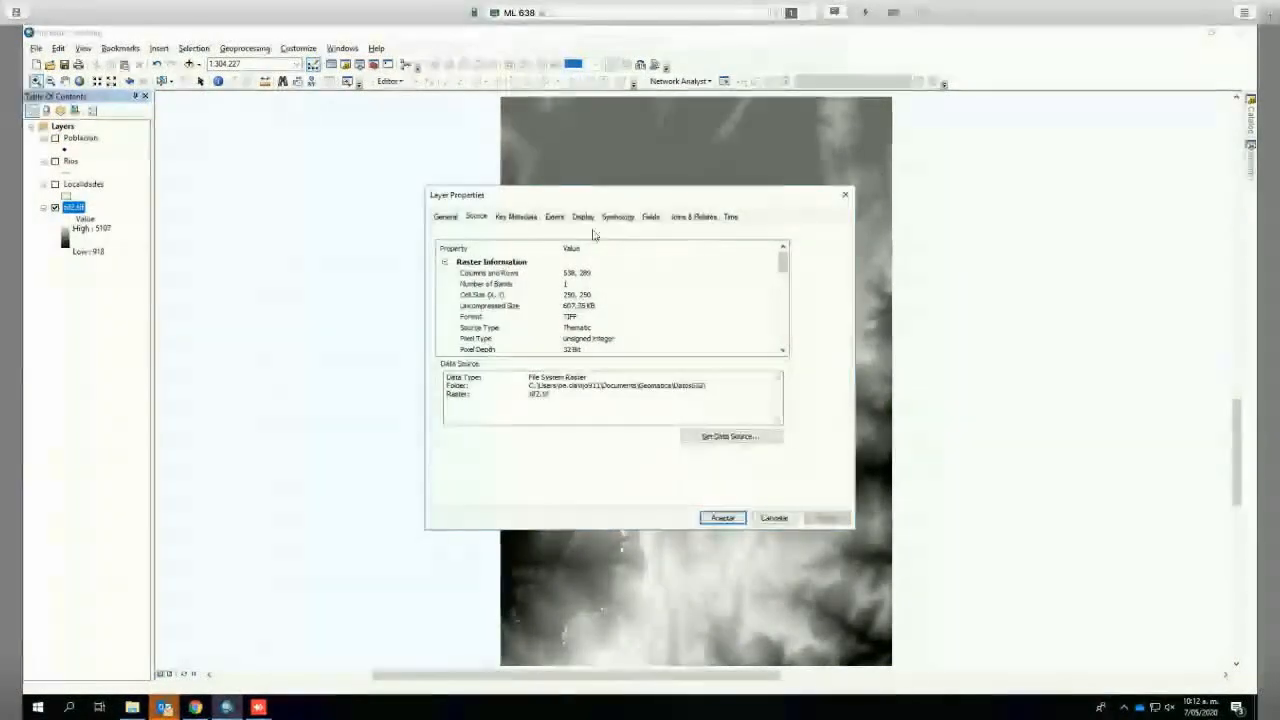
left_click_drag(783, 264, 783, 297)
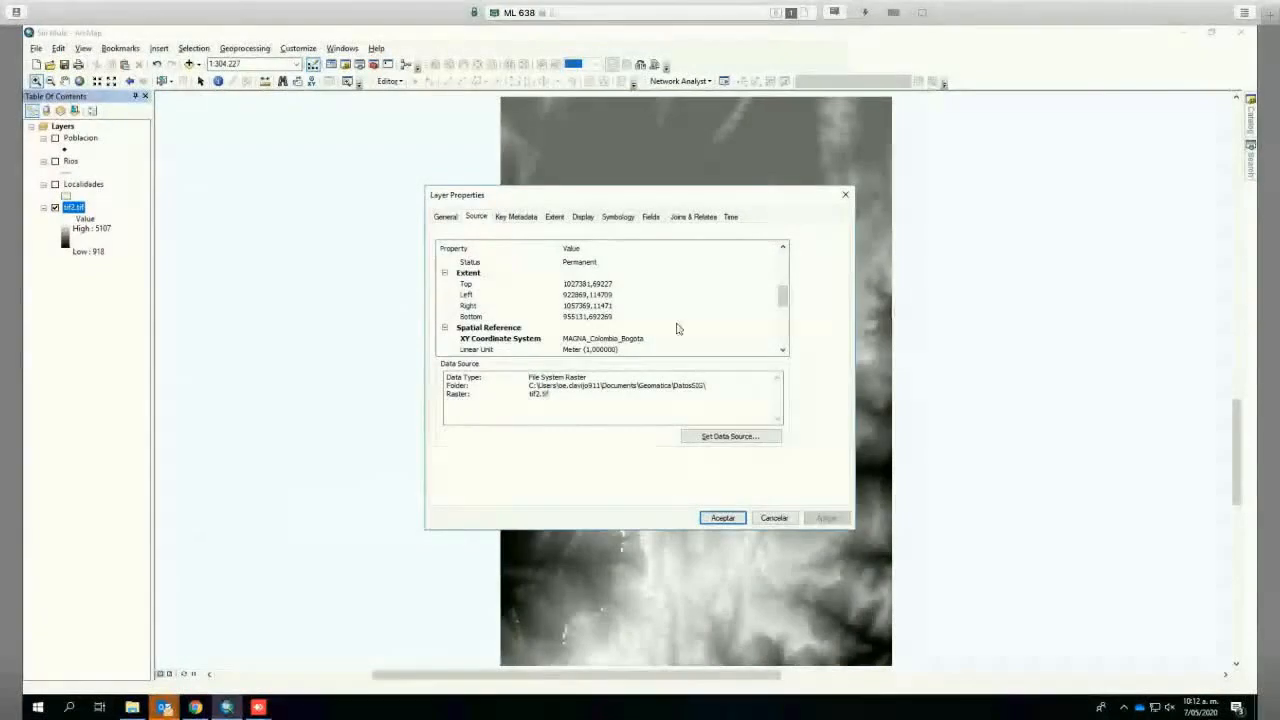
left_click(722, 518)
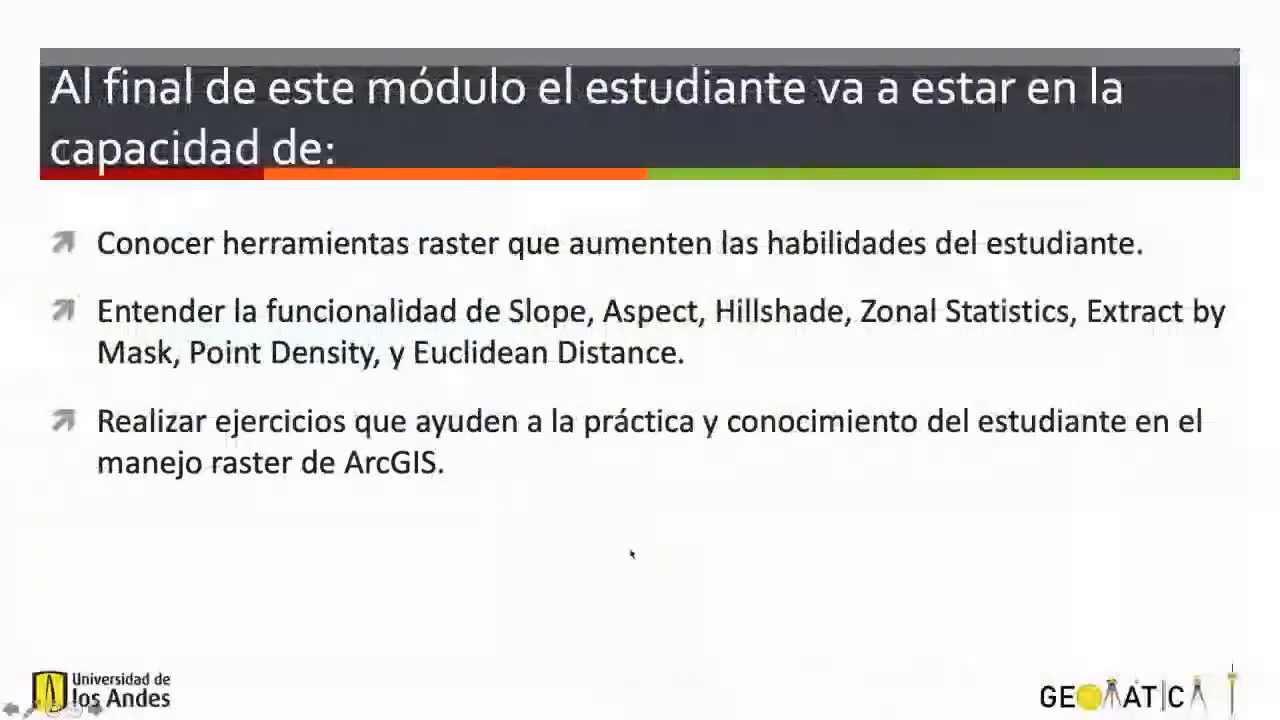
key("Right")
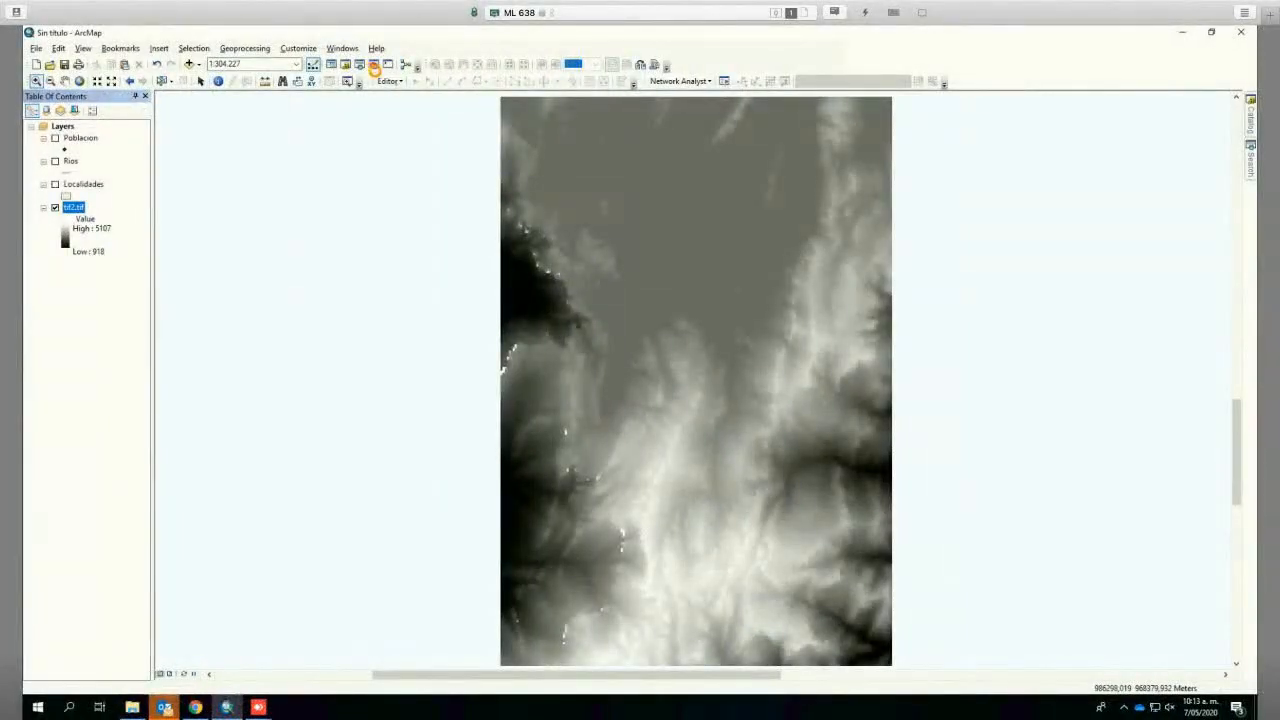
Step: Review the Spatial Analyst tools in ArcToolbox, looking through the Conditional, Density, Distance, Extraction and Hydrology toolsets
left_click(372, 63)
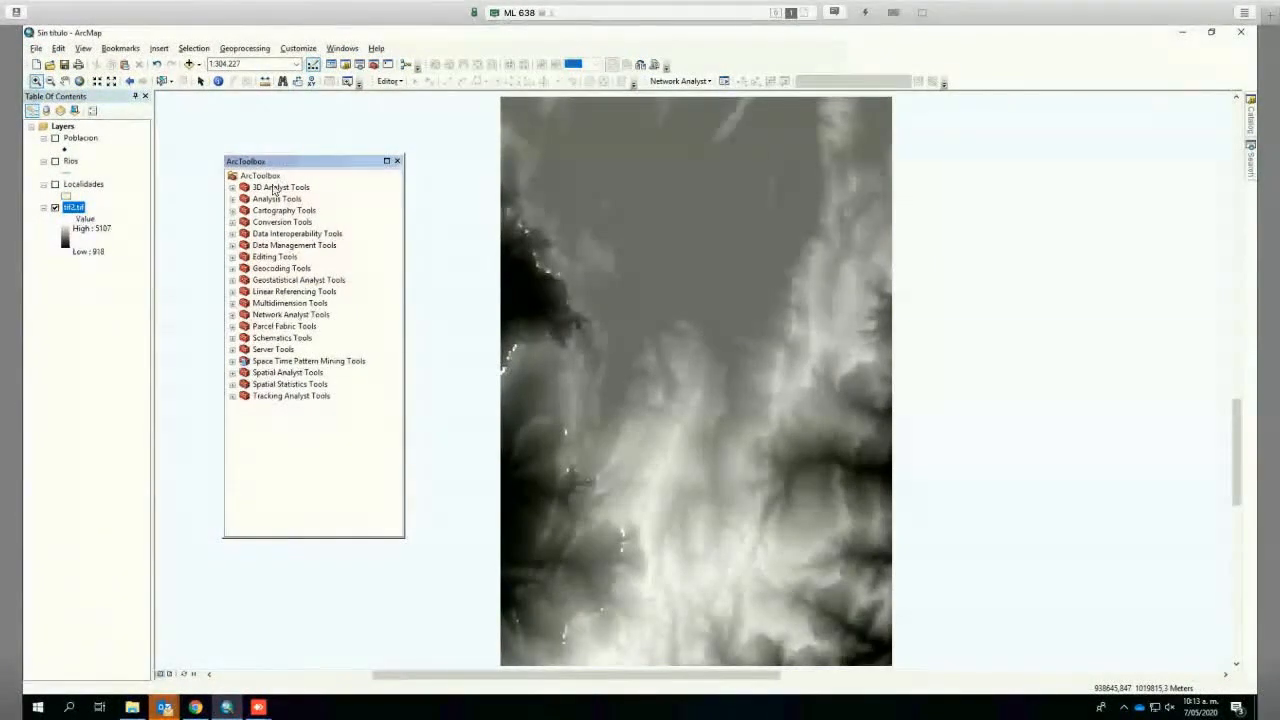
double_click(299, 374)
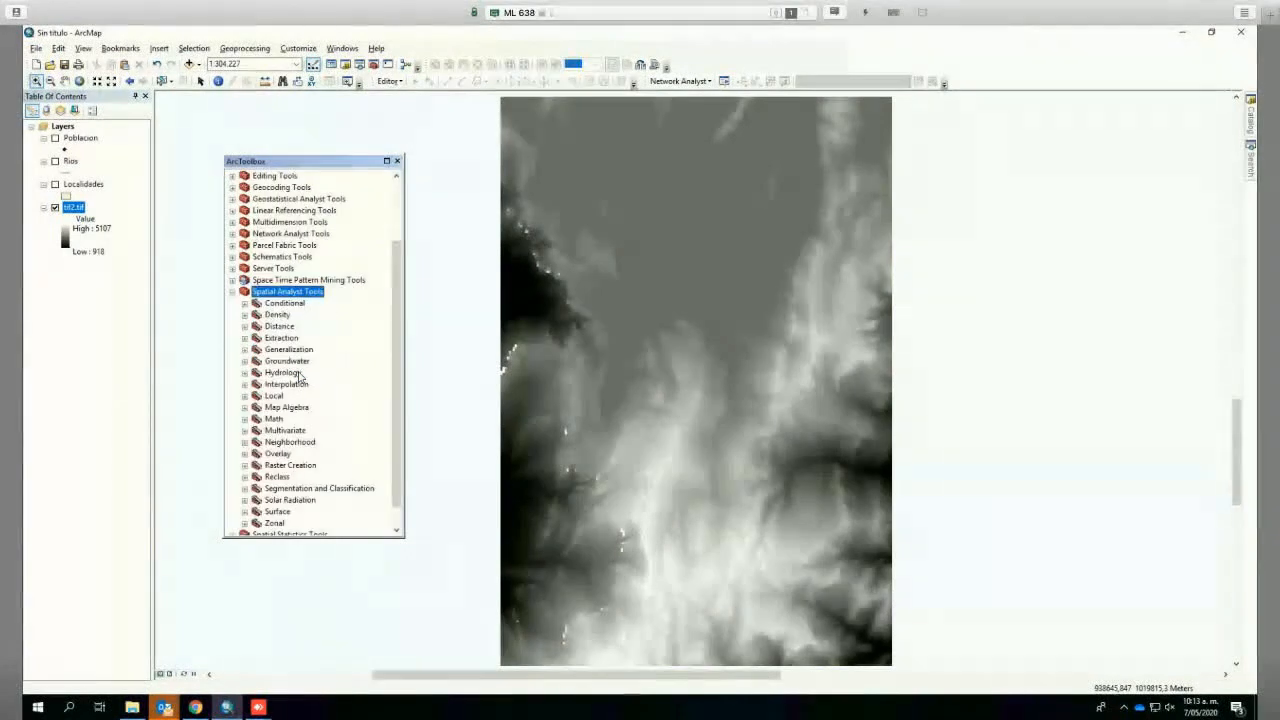
left_click_drag(397, 316, 397, 337)
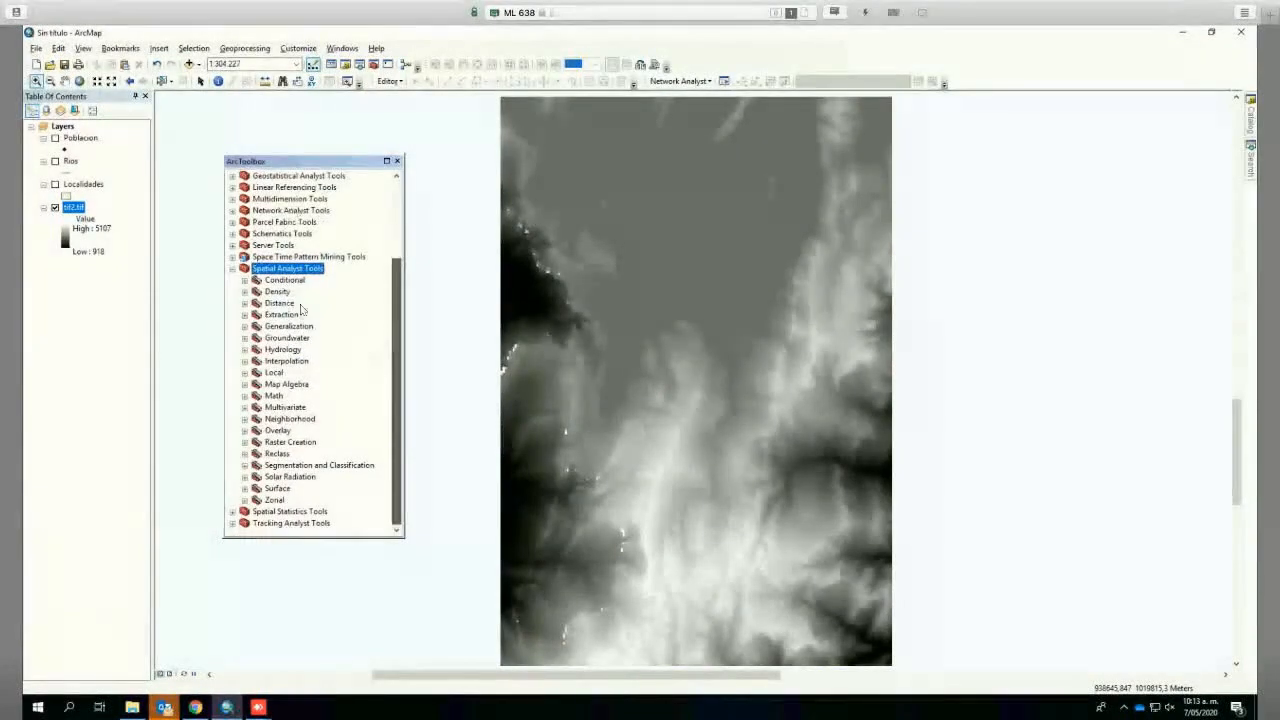
left_click(244, 280)
left_click(244, 280)
left_click(244, 291)
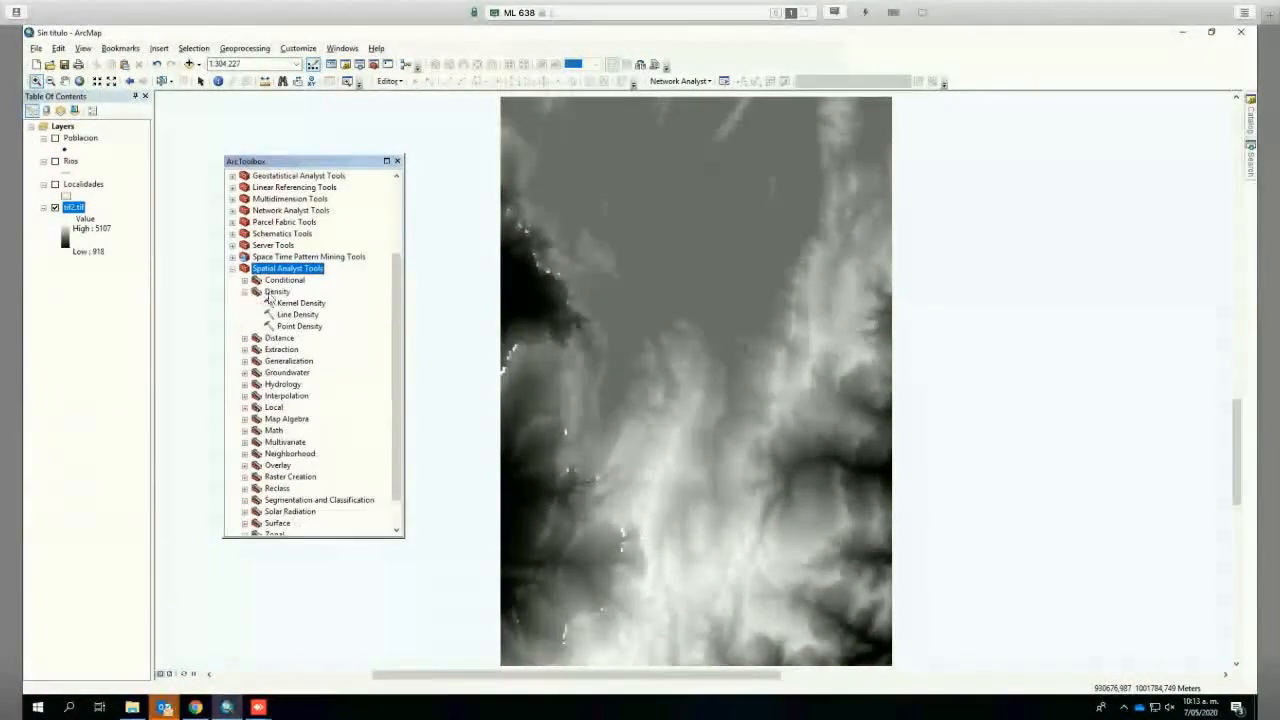
left_click(244, 291)
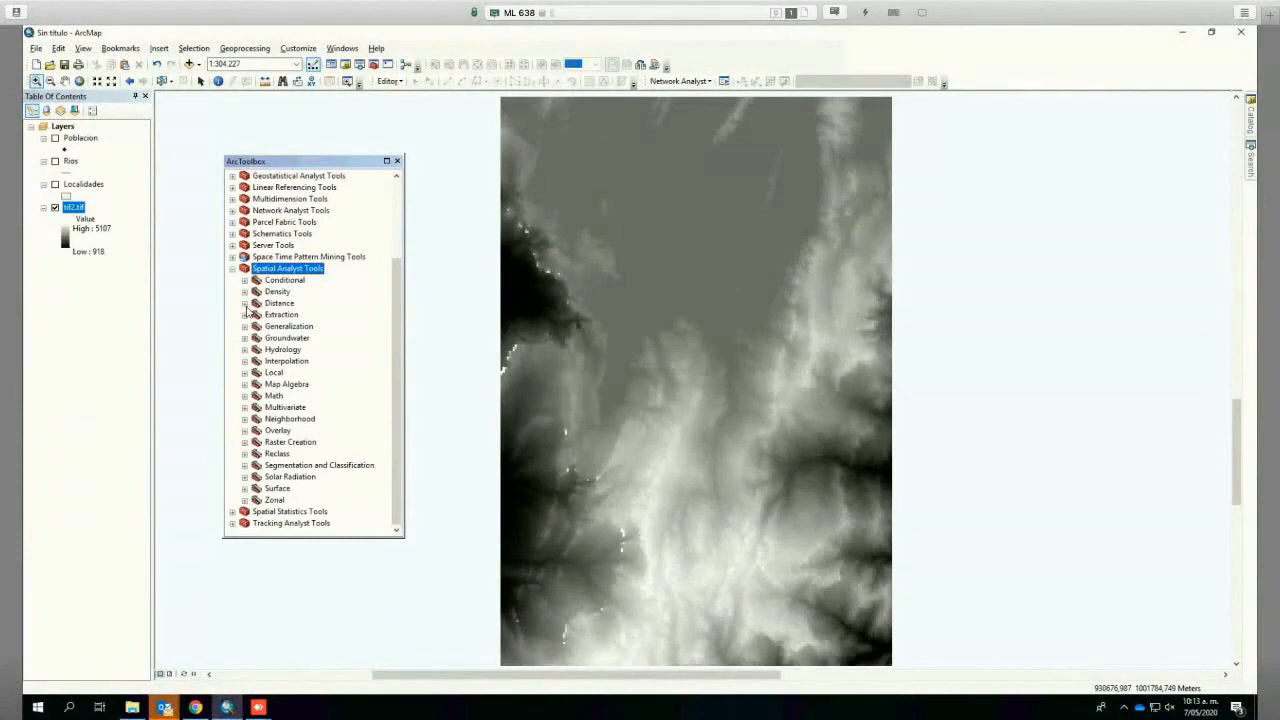
left_click(244, 303)
left_click(244, 303)
left_click(244, 314)
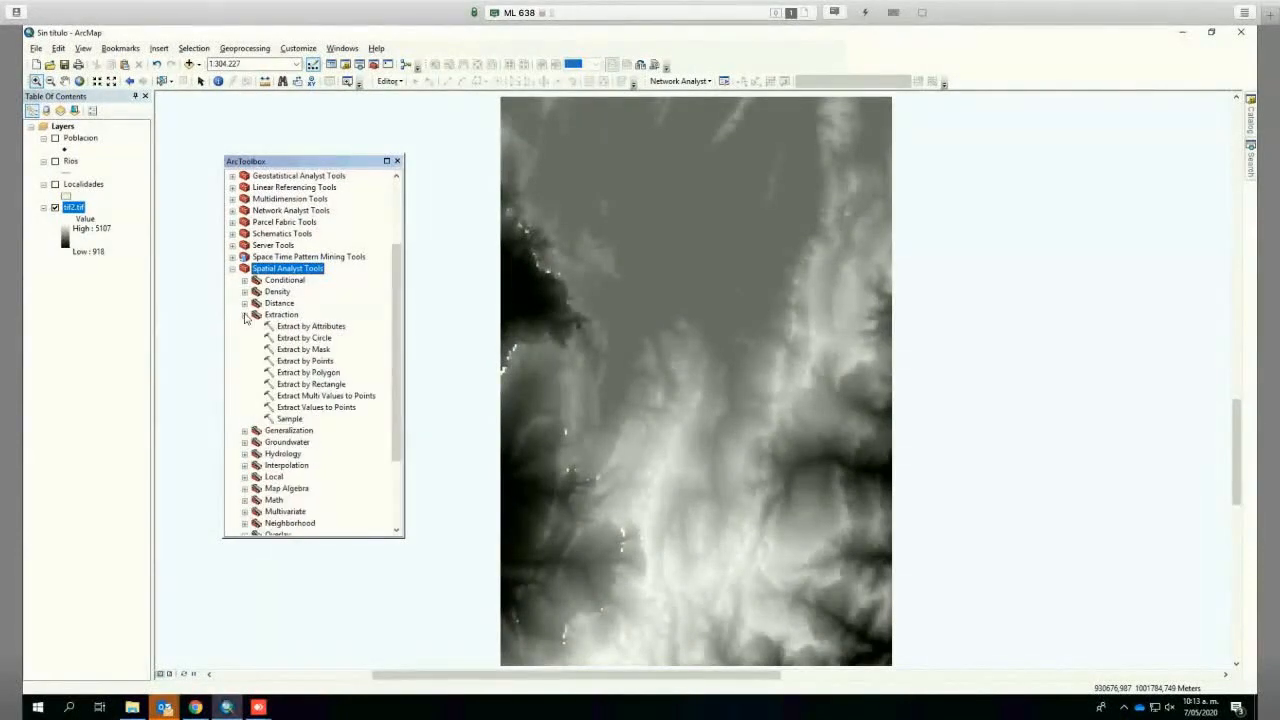
left_click(244, 314)
left_click(244, 349)
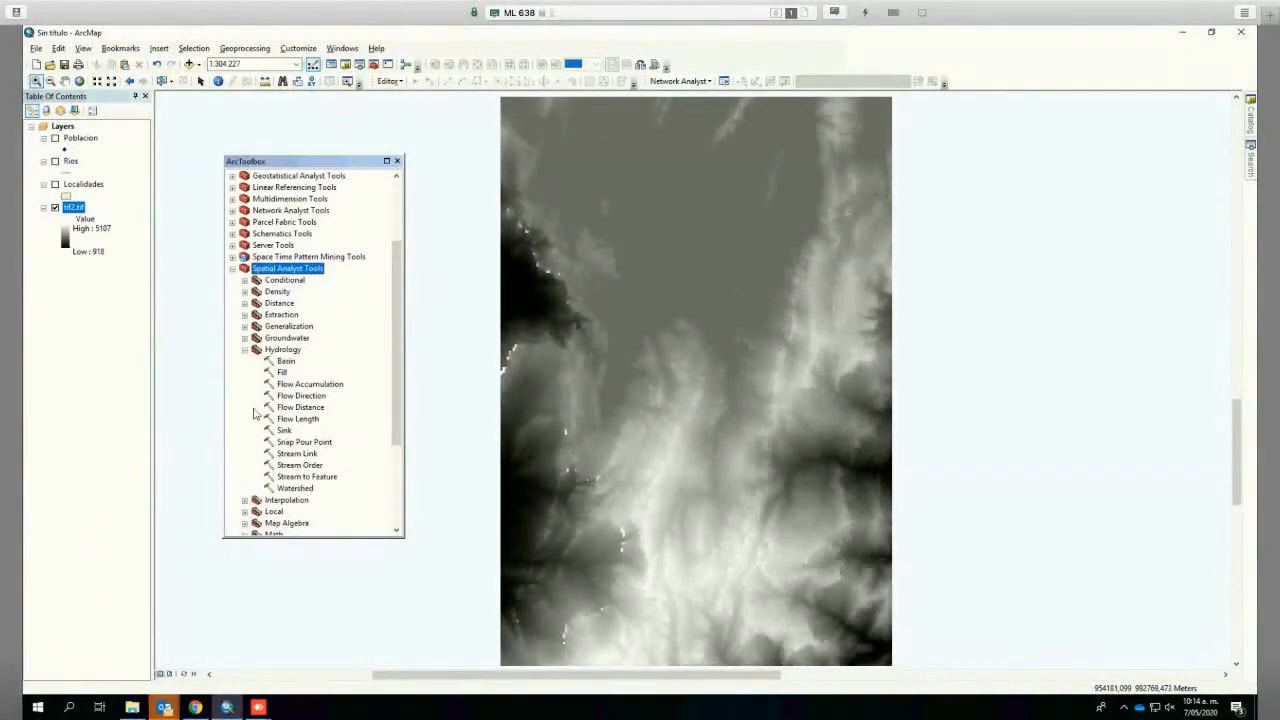
left_click(244, 350)
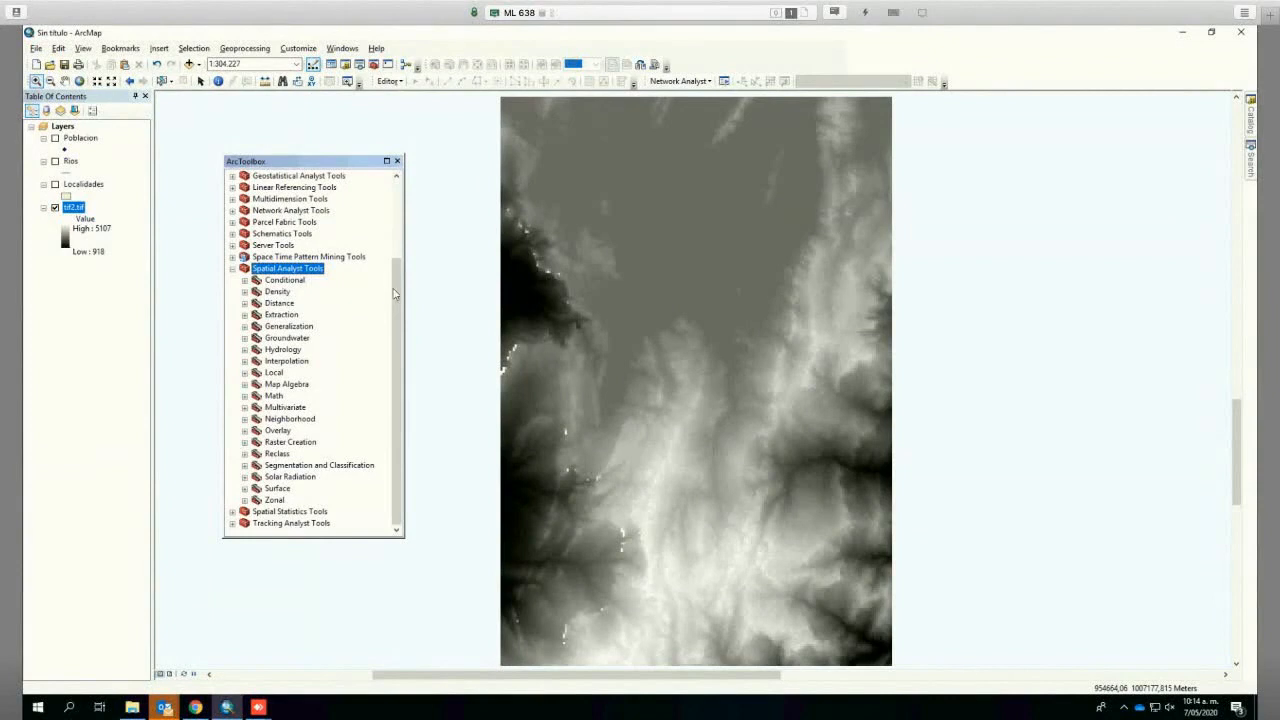
Step: Look through the Map Algebra, Overlay, Reclass and Surface toolsets of Spatial Analyst, leaving Surface expanded
left_click(245, 384)
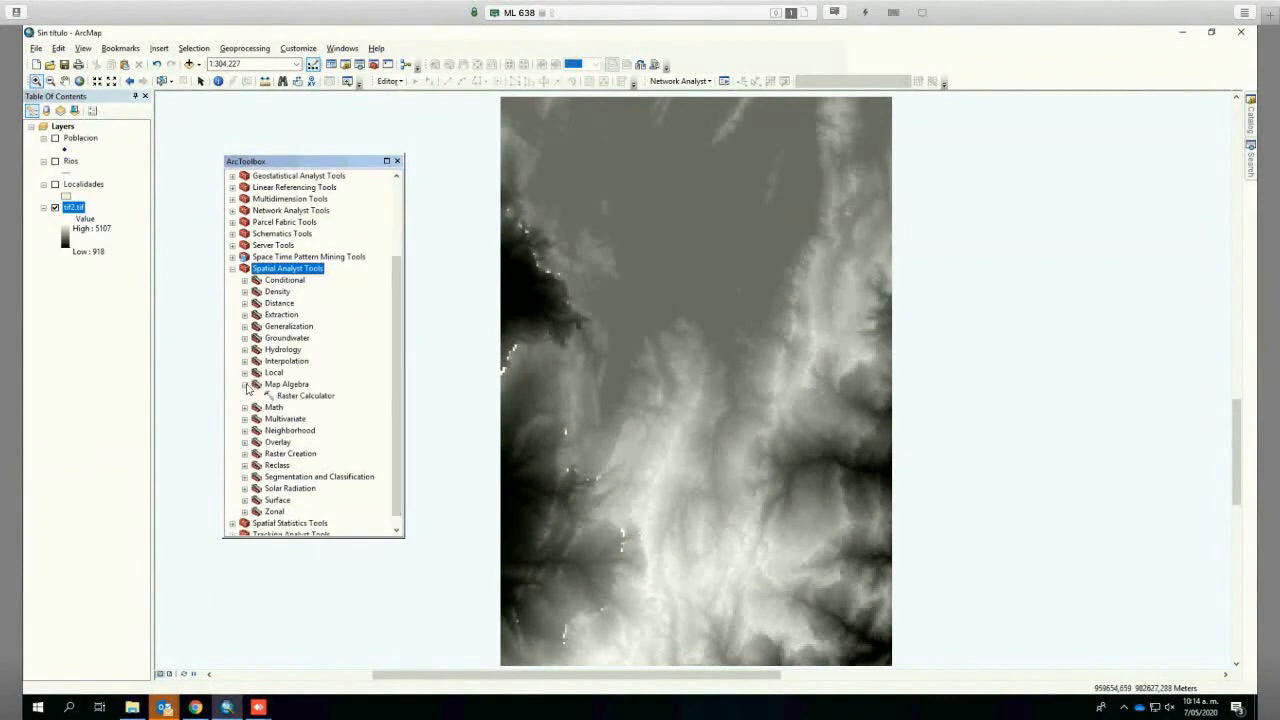
left_click(245, 384)
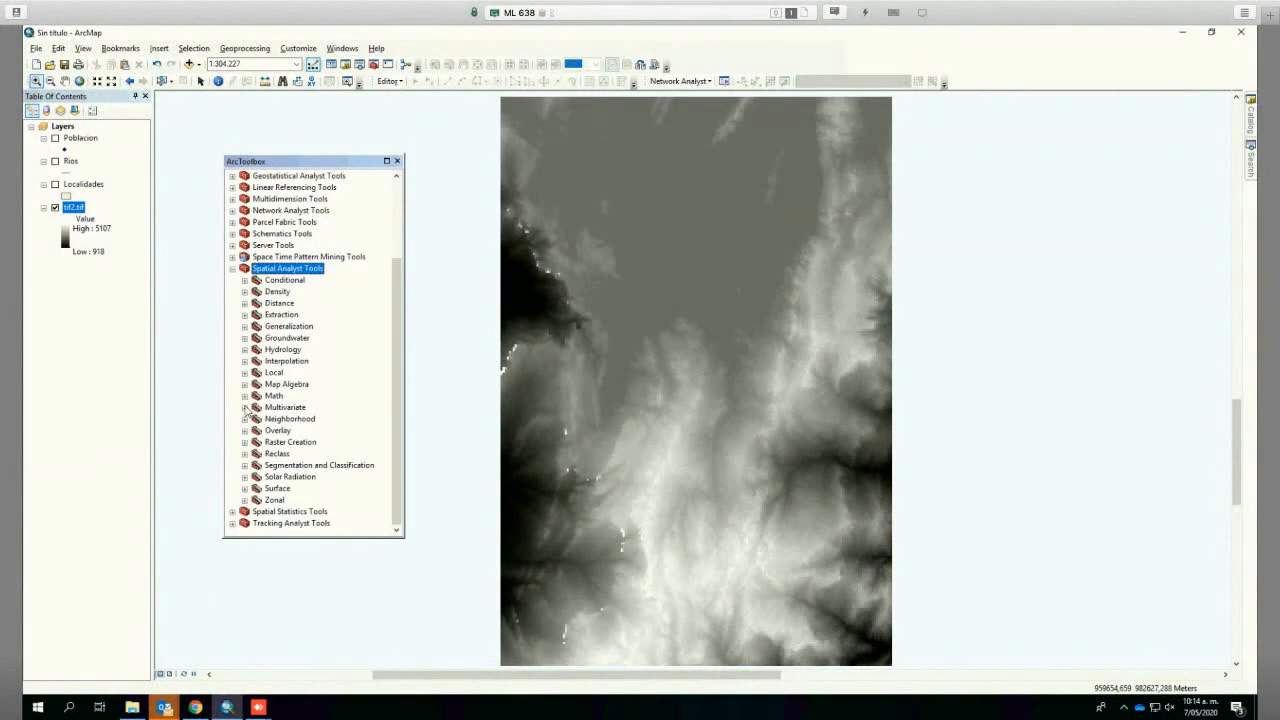
left_click(244, 430)
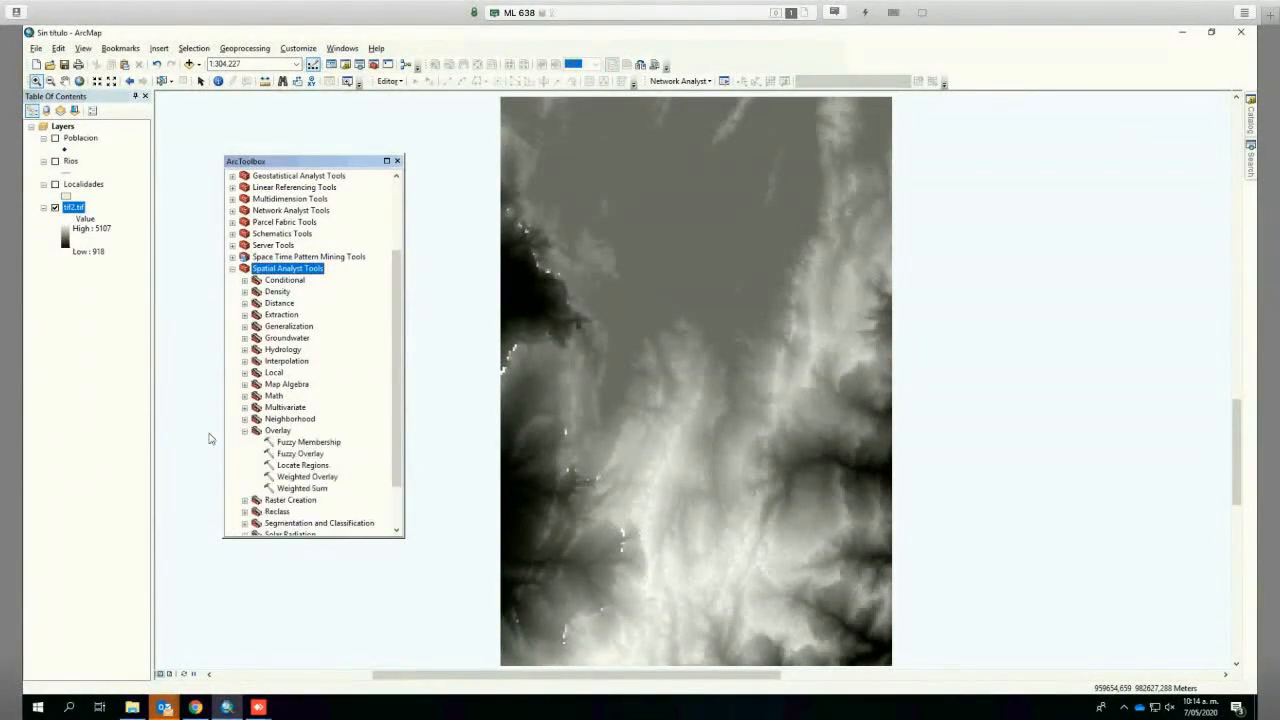
left_click(245, 431)
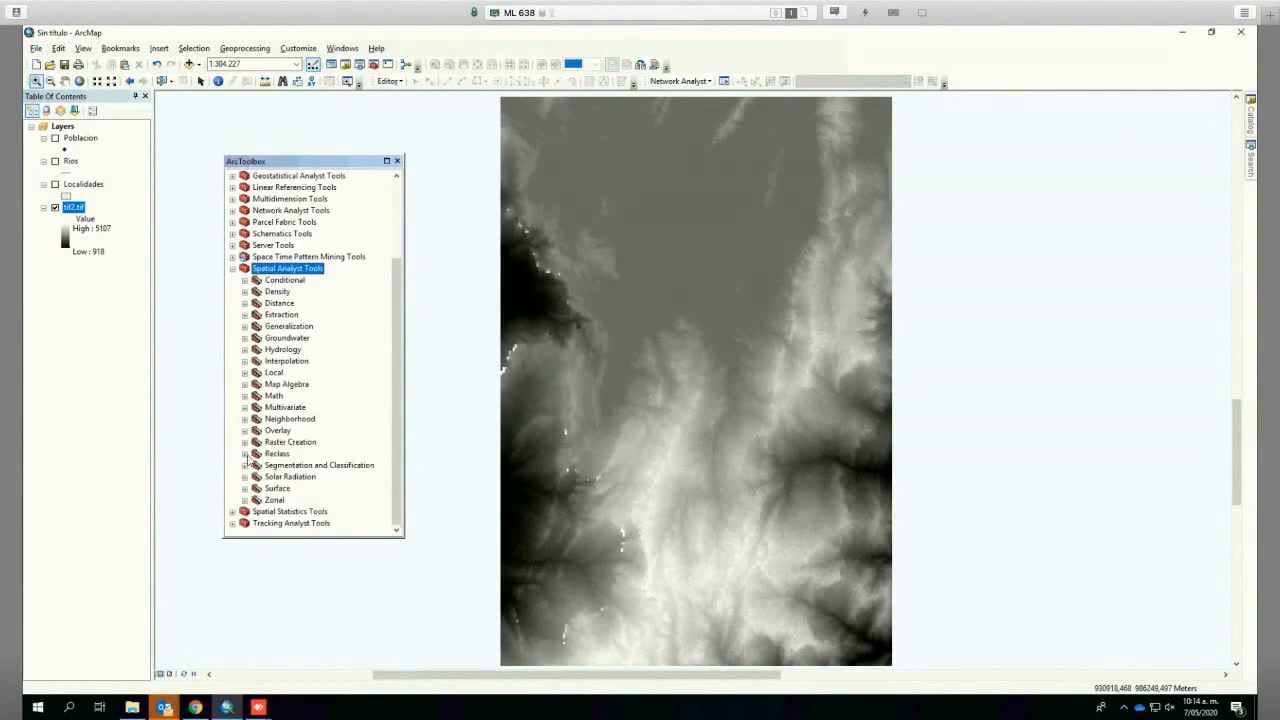
left_click(245, 453)
left_click(245, 453)
left_click(244, 488)
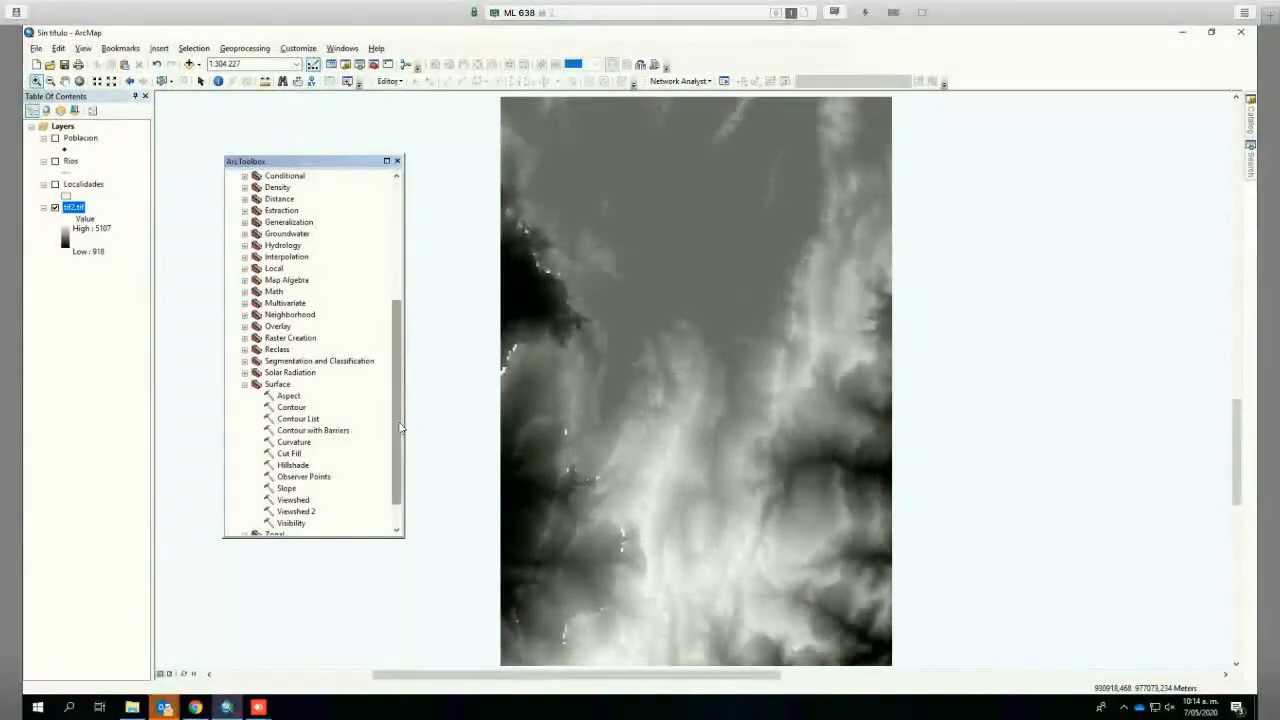
scroll(403, 482, "down", 1)
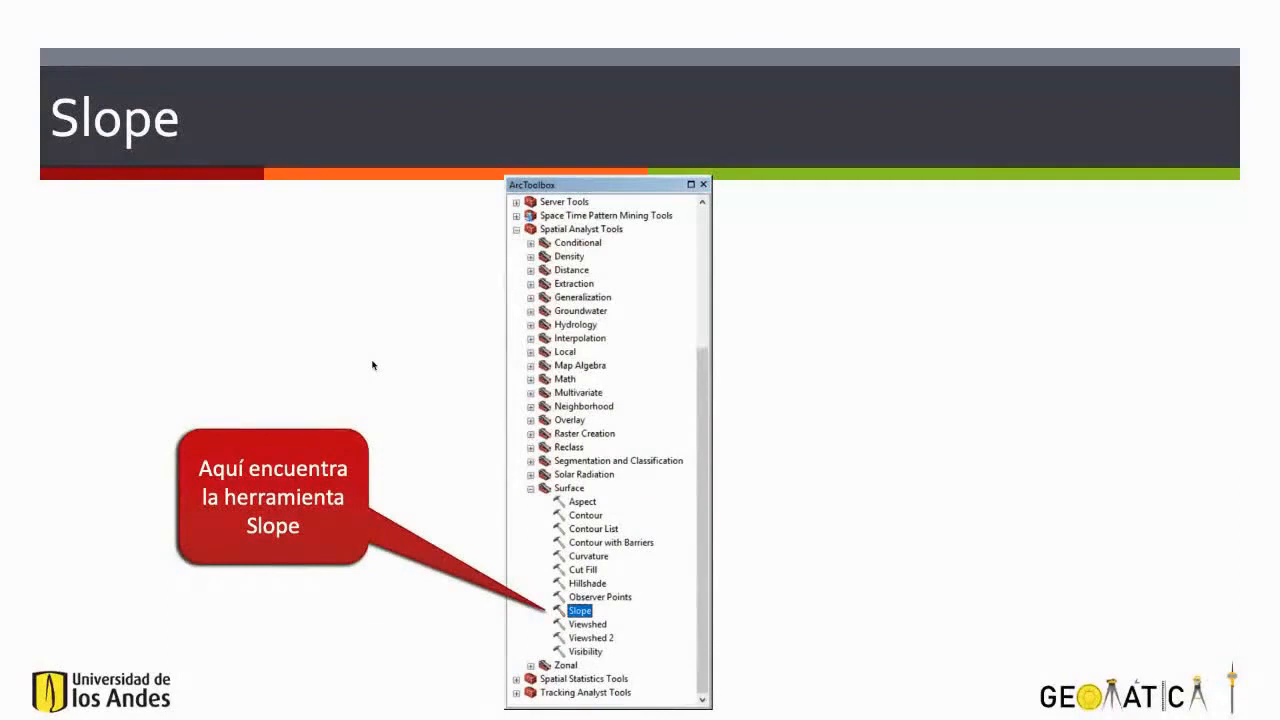
key("Right")
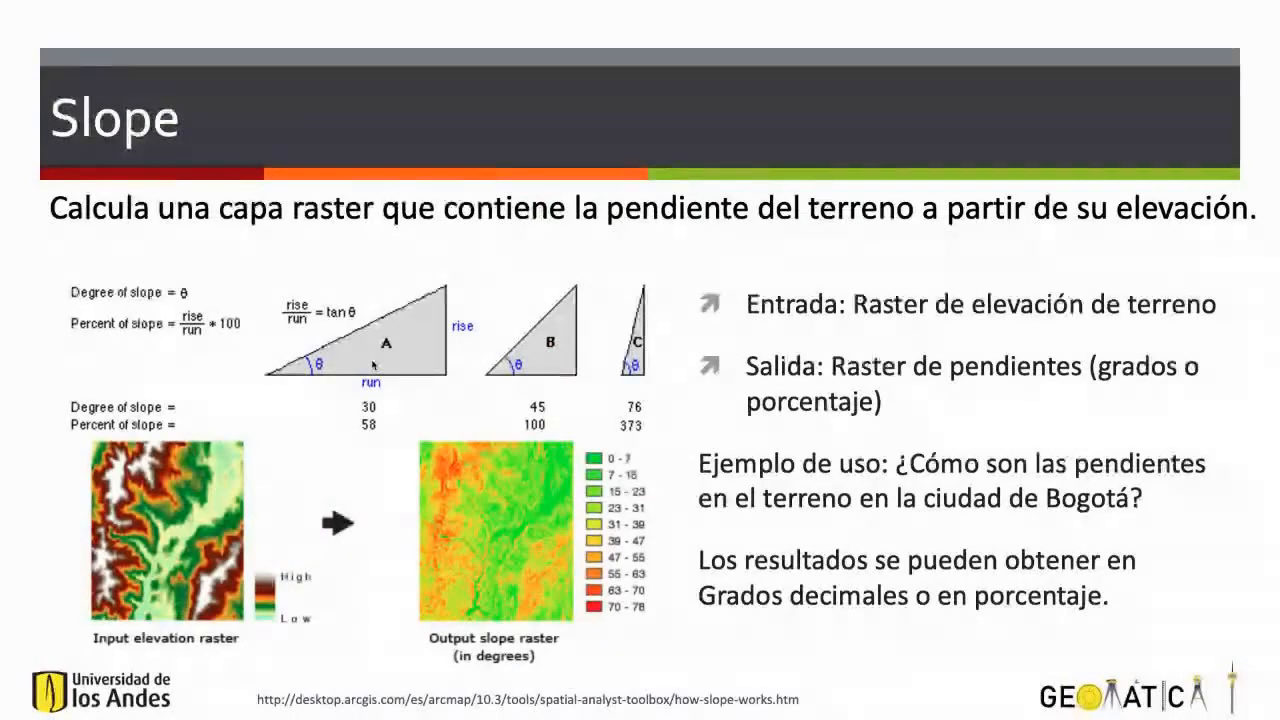
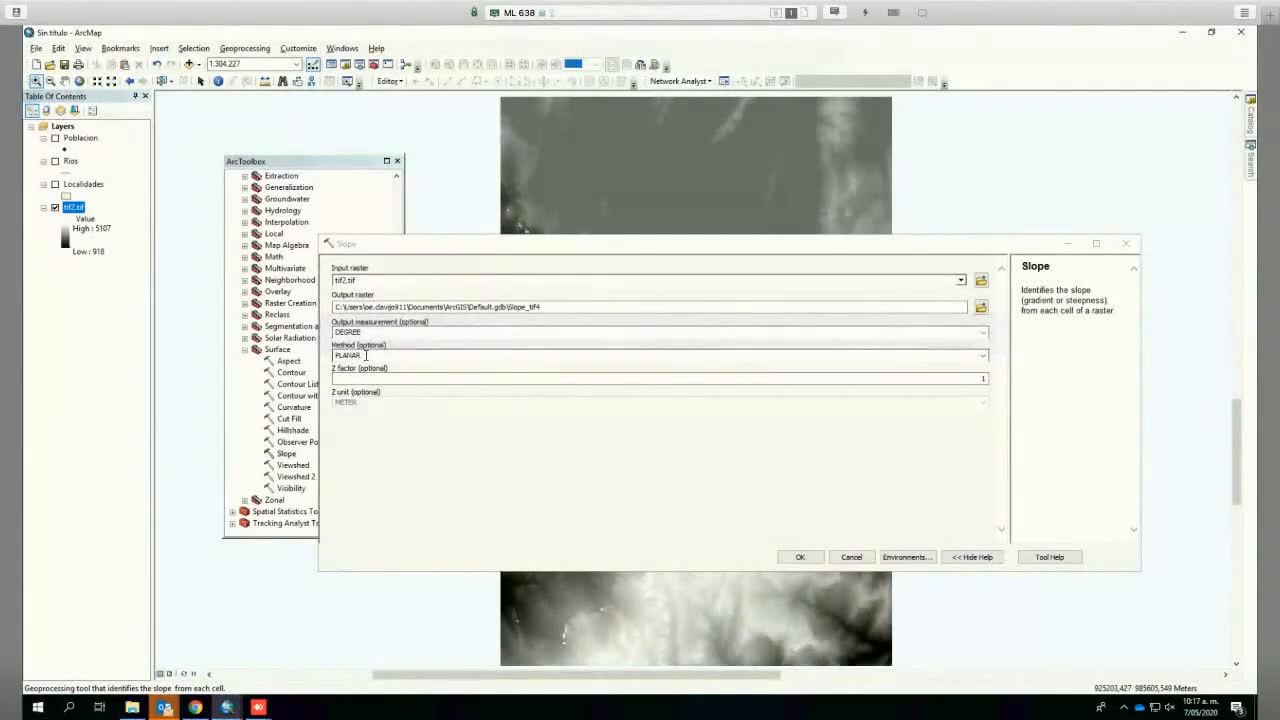
Step: Read the help for Slope's Method parameter and locate the Slope tool within the Surface toolset of Spatial Analyst
left_click(366, 355)
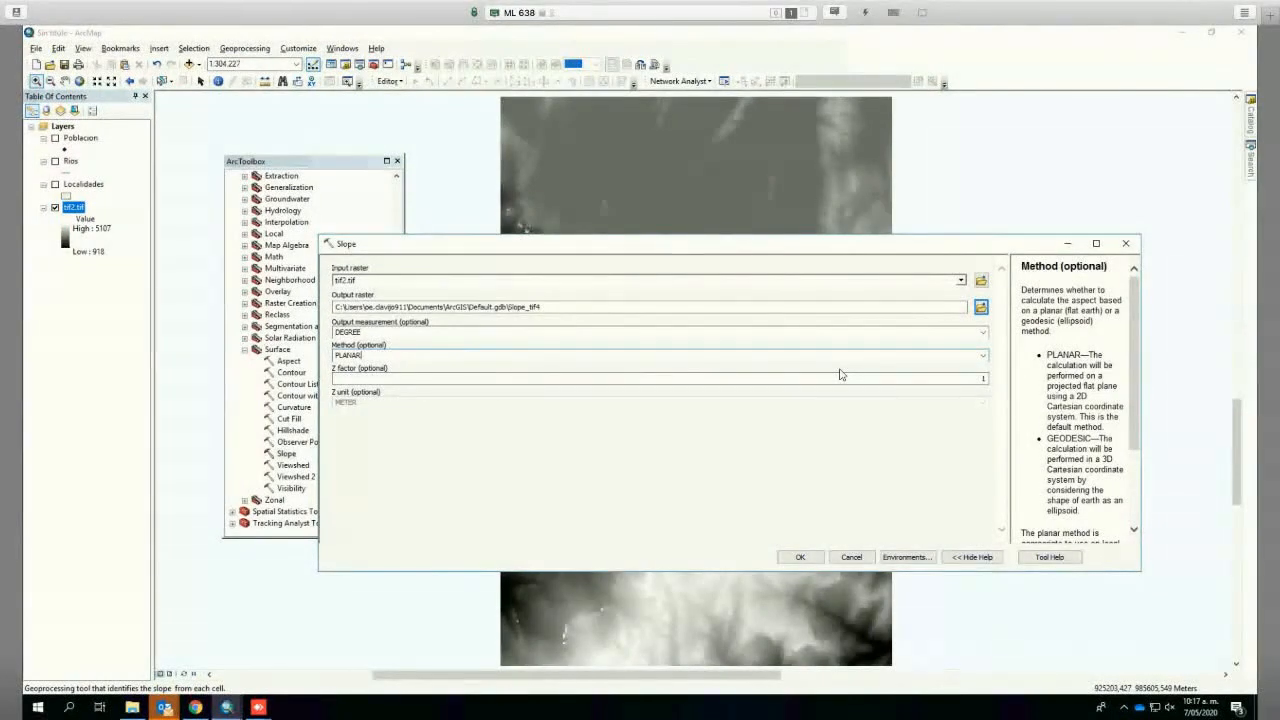
left_click(342, 163)
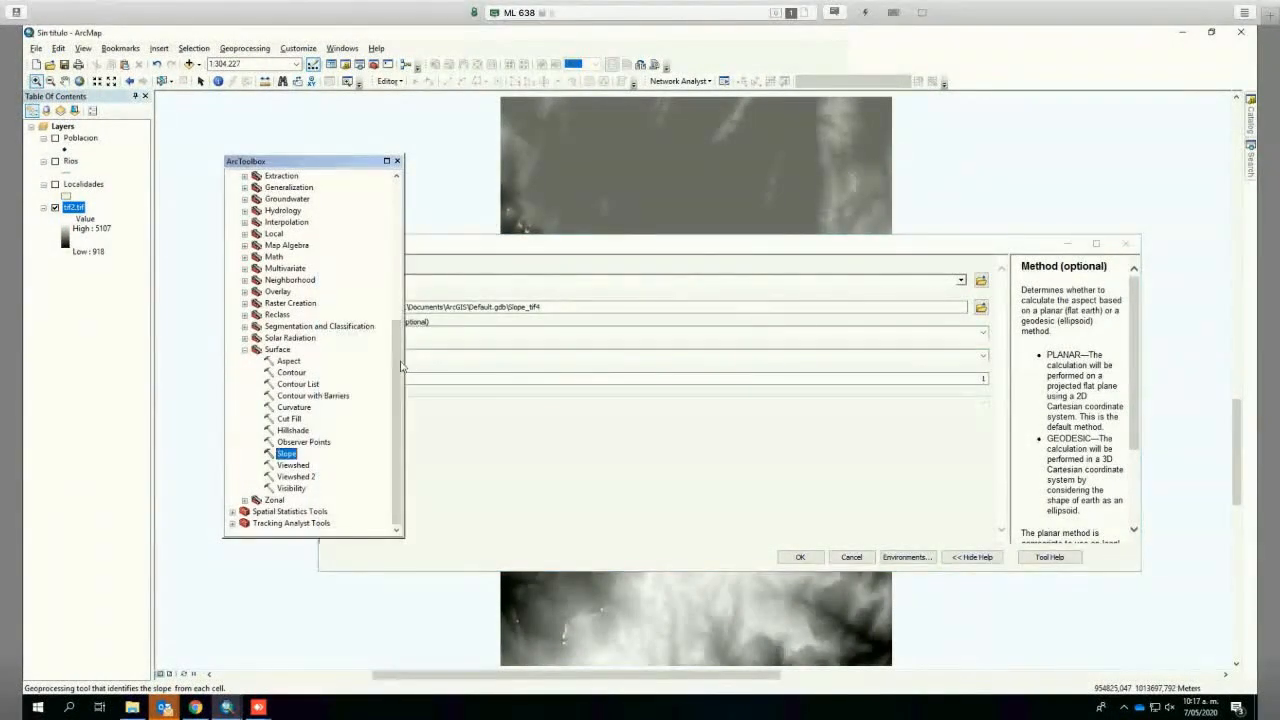
left_click_drag(398, 362, 276, 275)
left_click(232, 268)
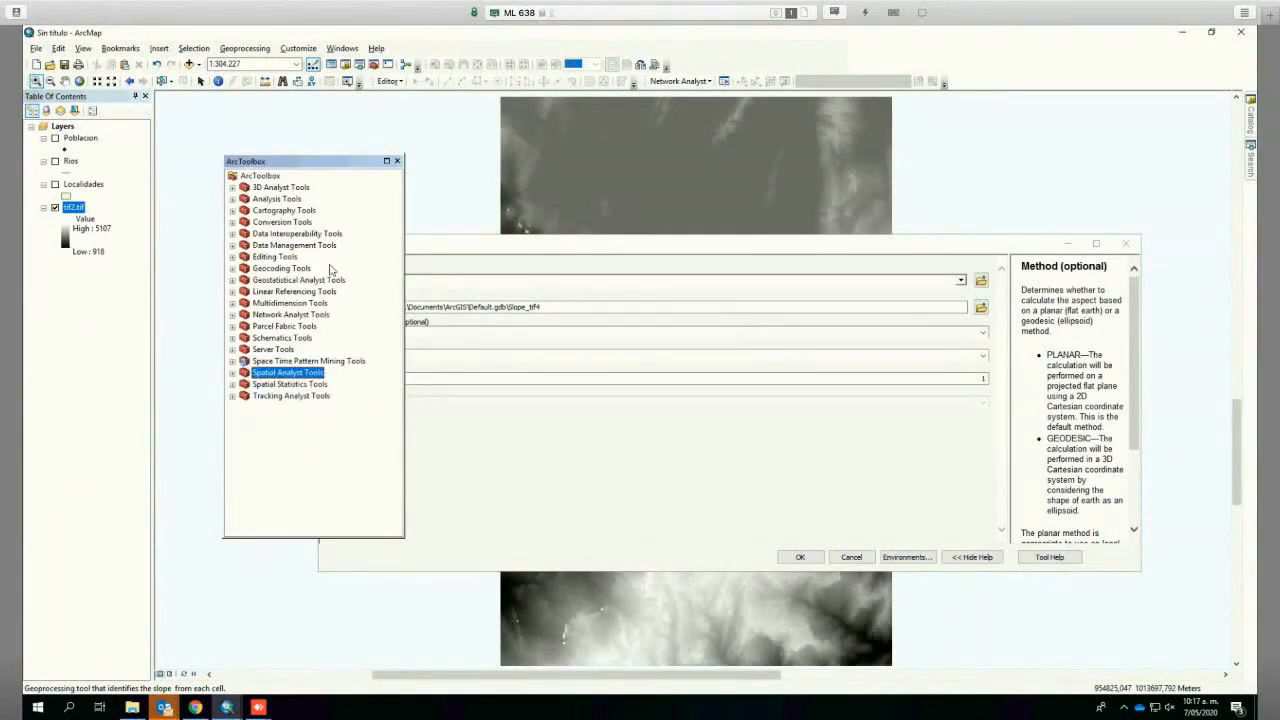
left_click(233, 373)
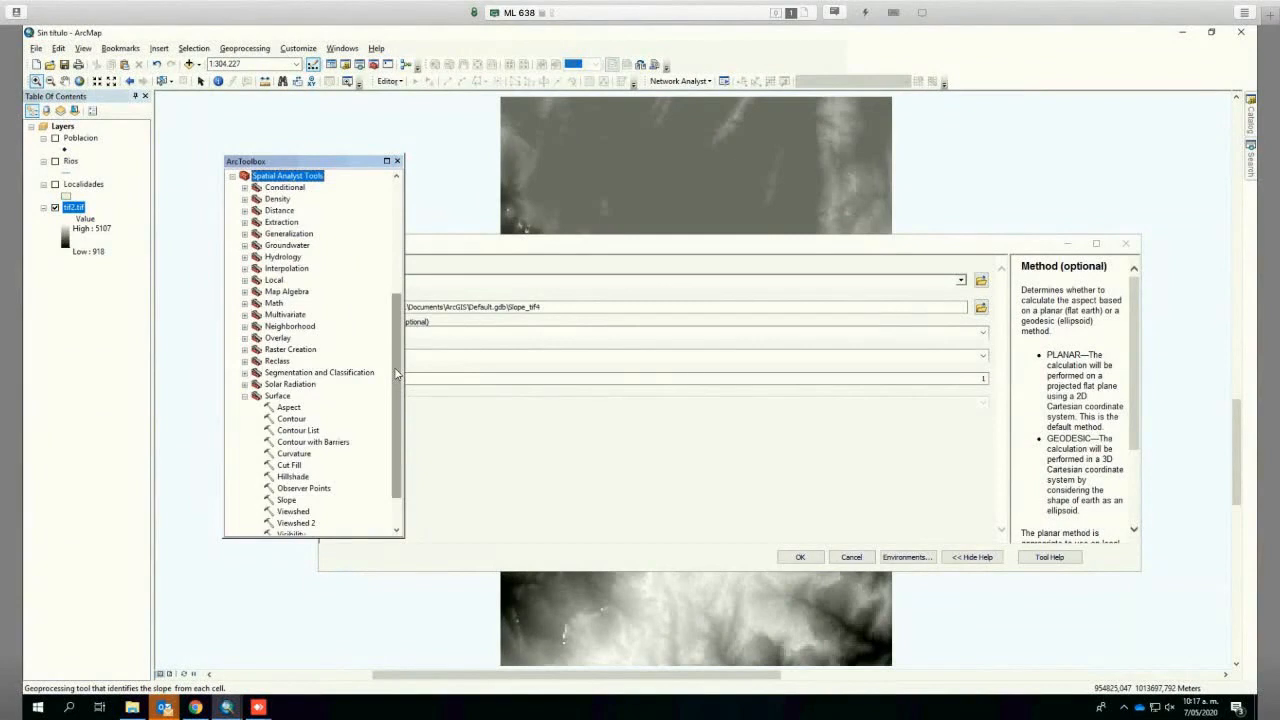
scroll(398, 420, "down", 3)
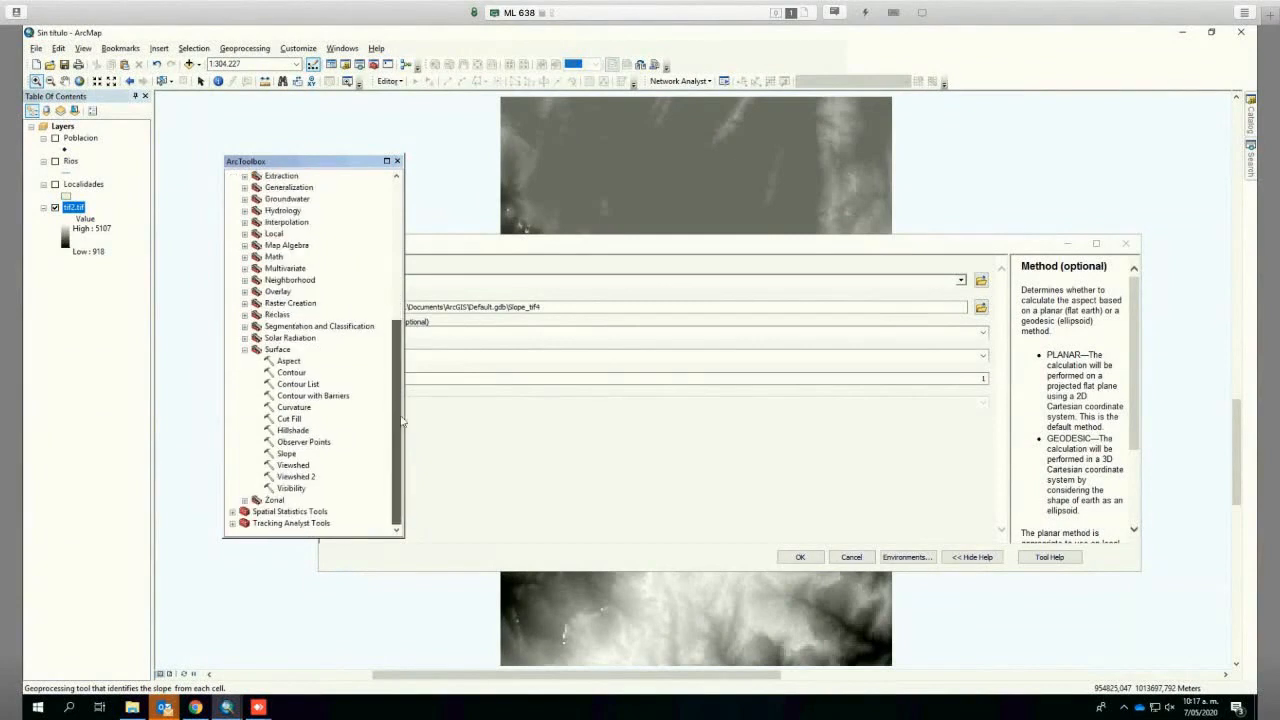
Step: Search the available tools for "slope" and look over the results beside the Slope dialog
left_click(1250, 147)
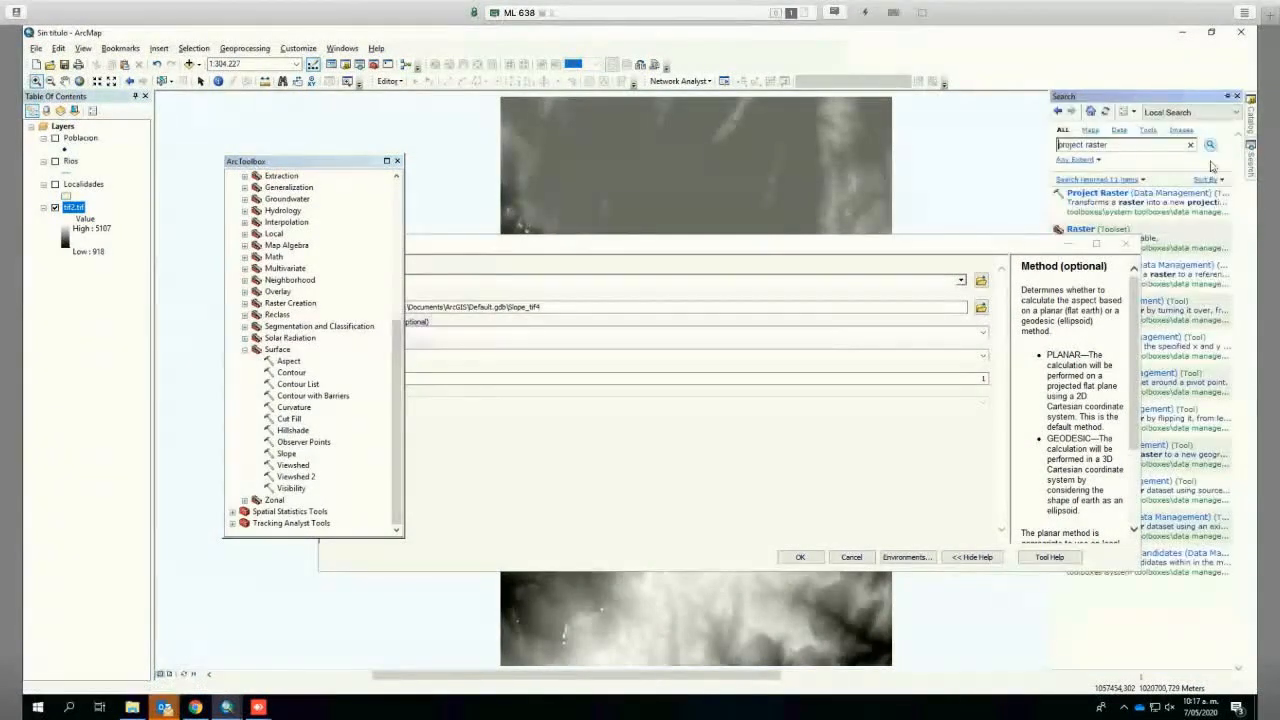
type("slope")
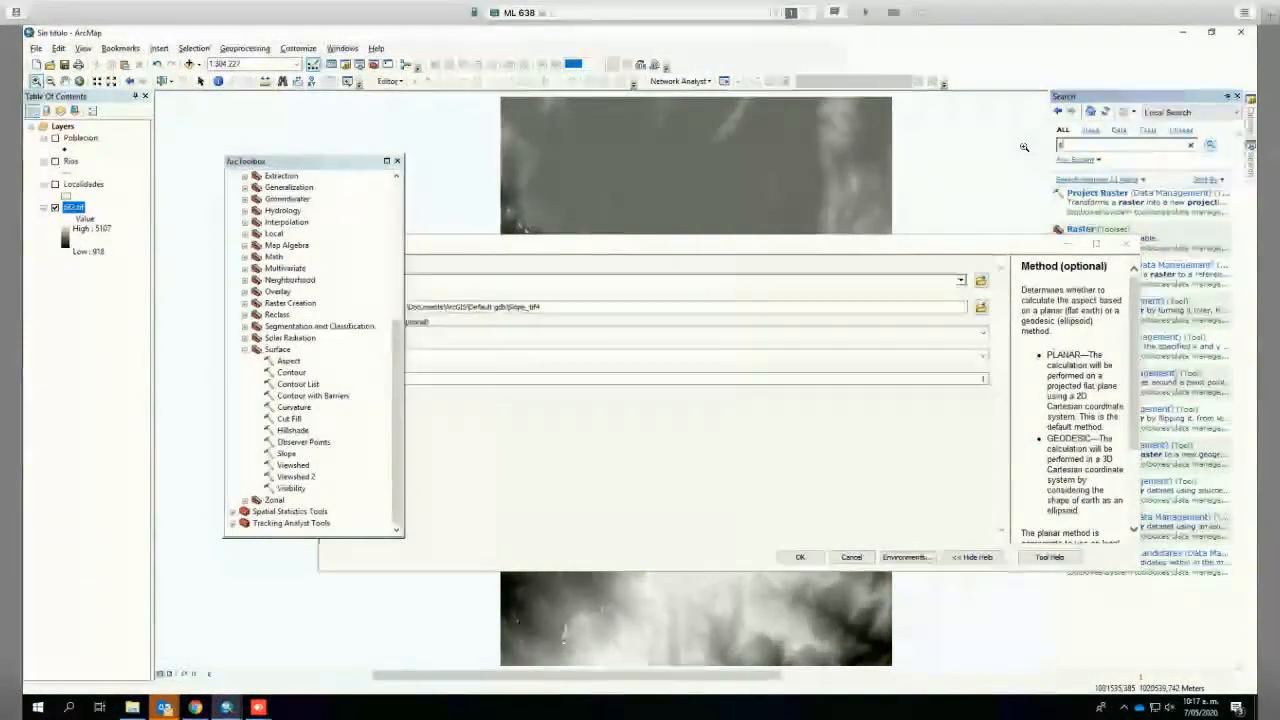
key("Return")
left_click_drag(1050, 245, 924, 240)
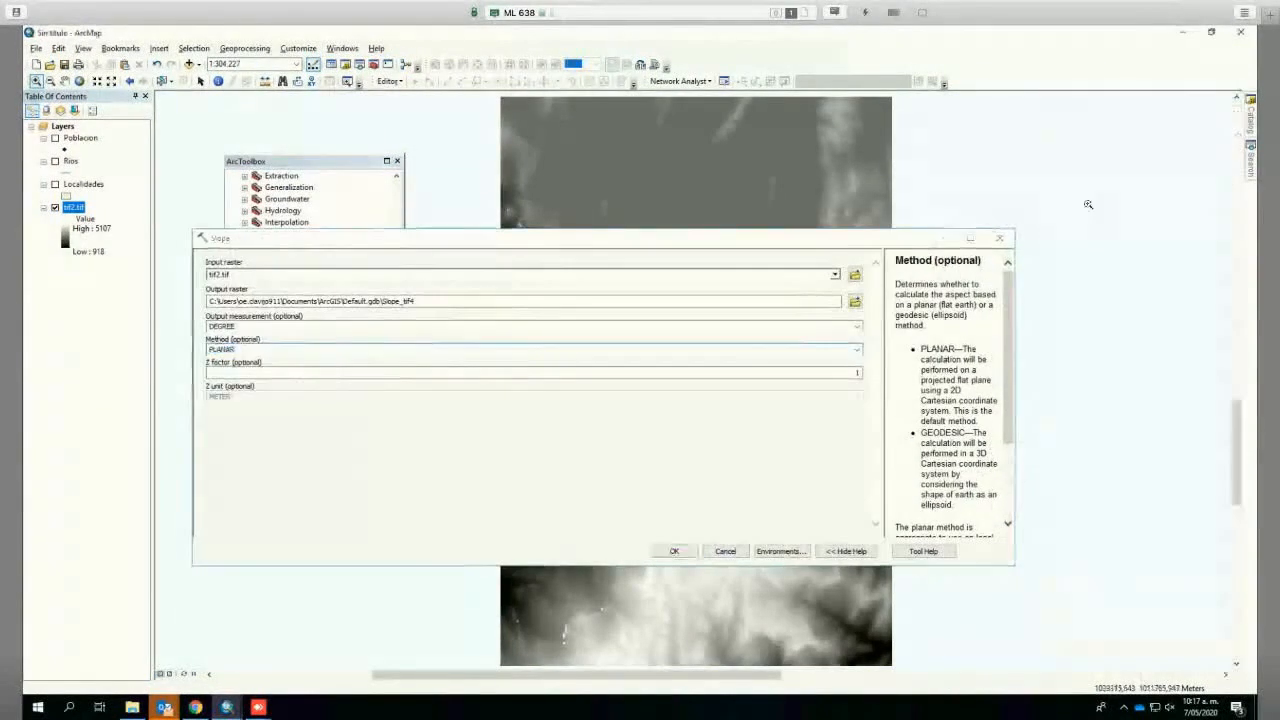
left_click(1252, 169)
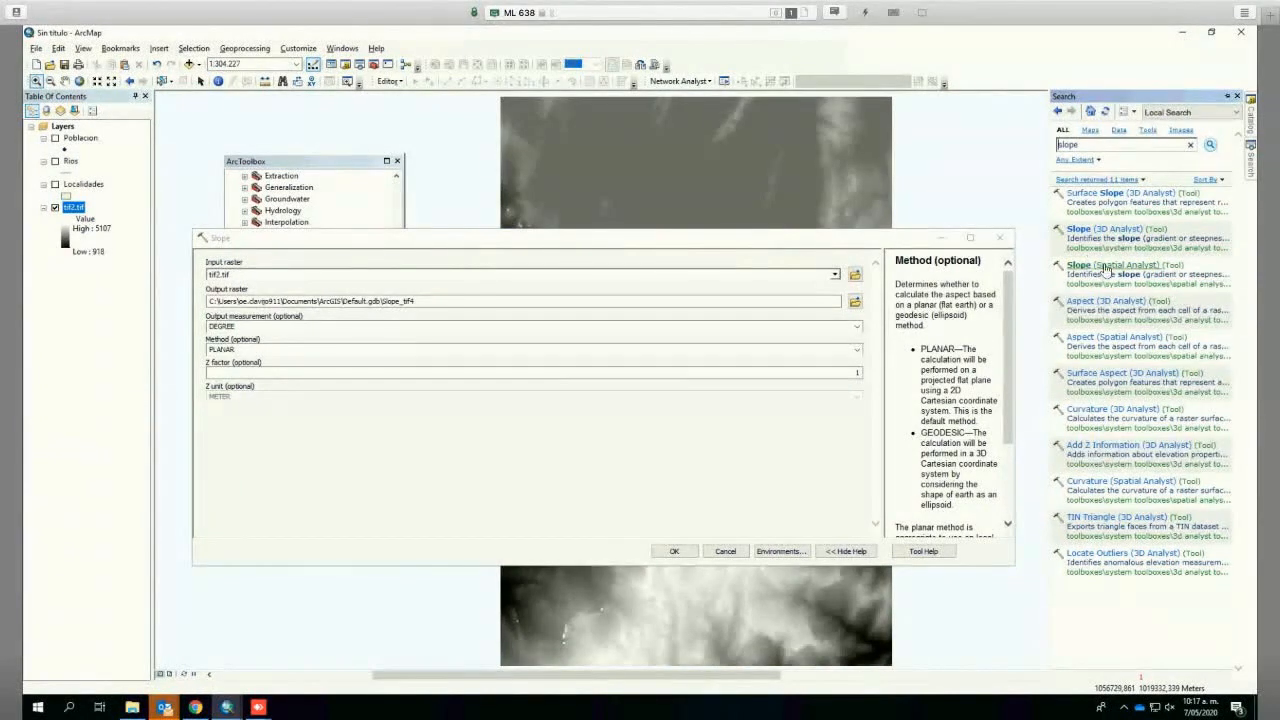
Step: Trace the location of the Surface tools again by collapsing and re-expanding Spatial Analyst Tools in ArcToolbox
left_click(284, 161)
scroll(284, 241, "up", 5)
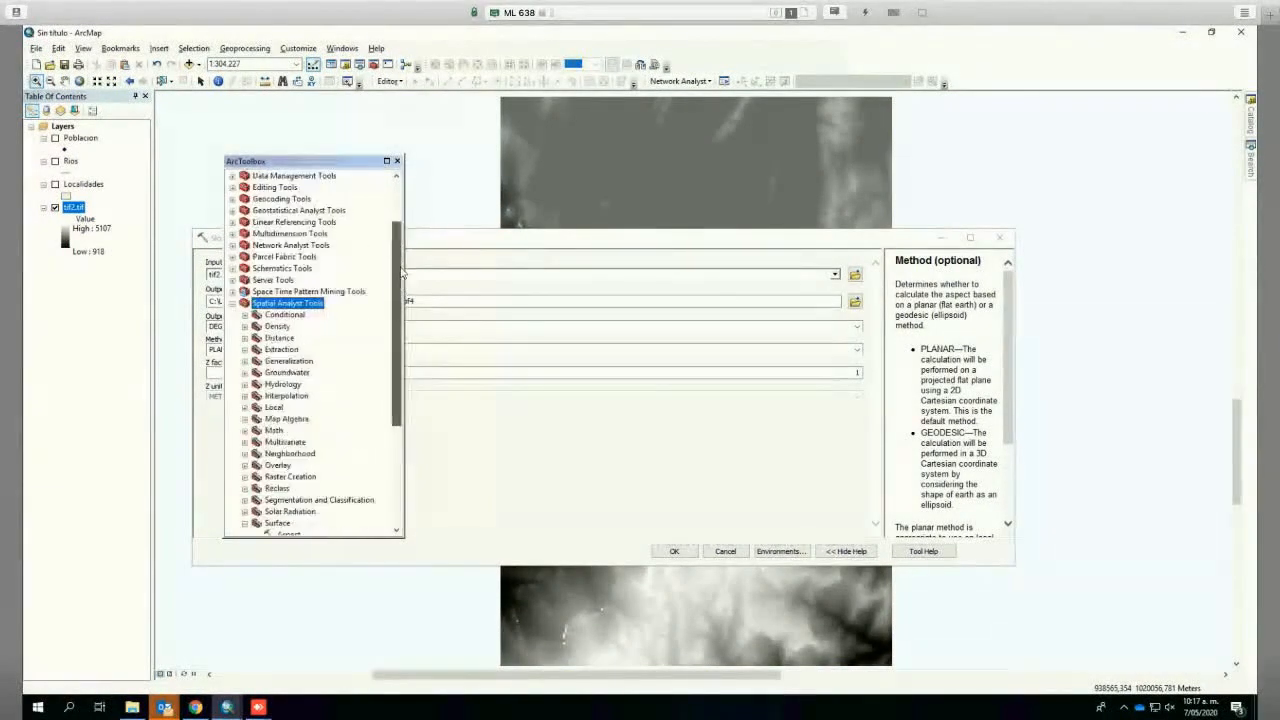
left_click(234, 303)
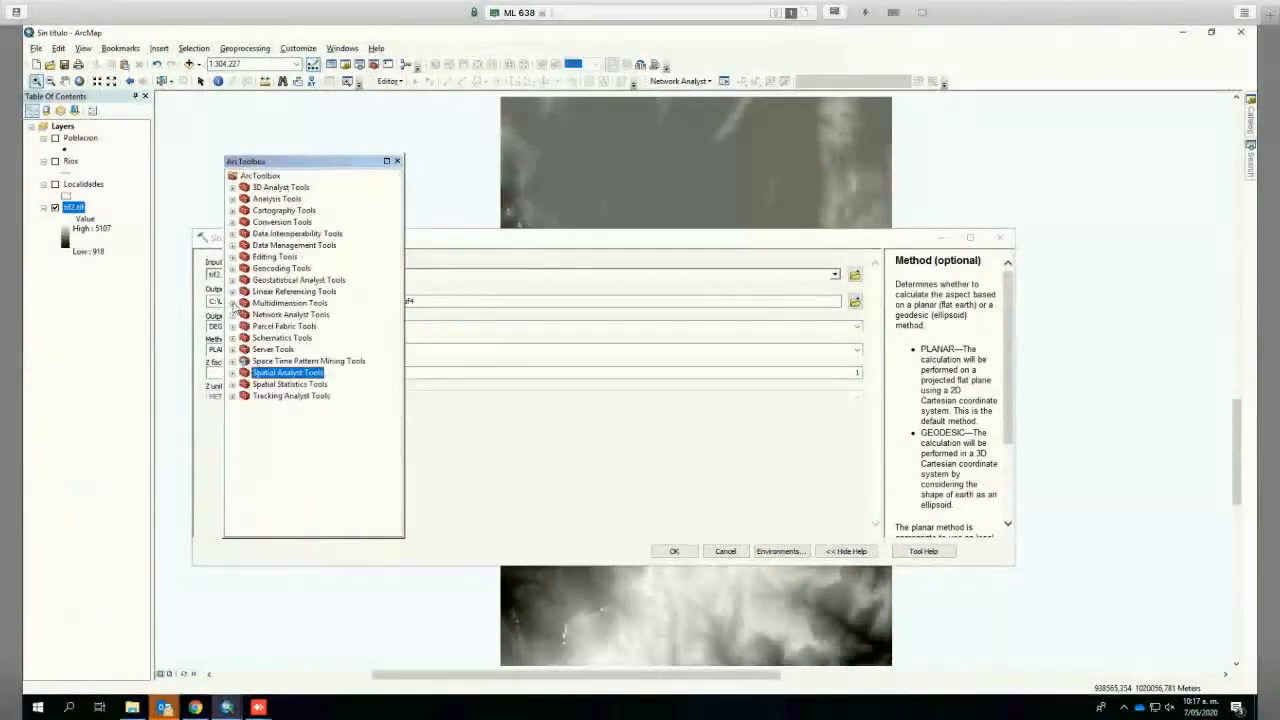
left_click(233, 376)
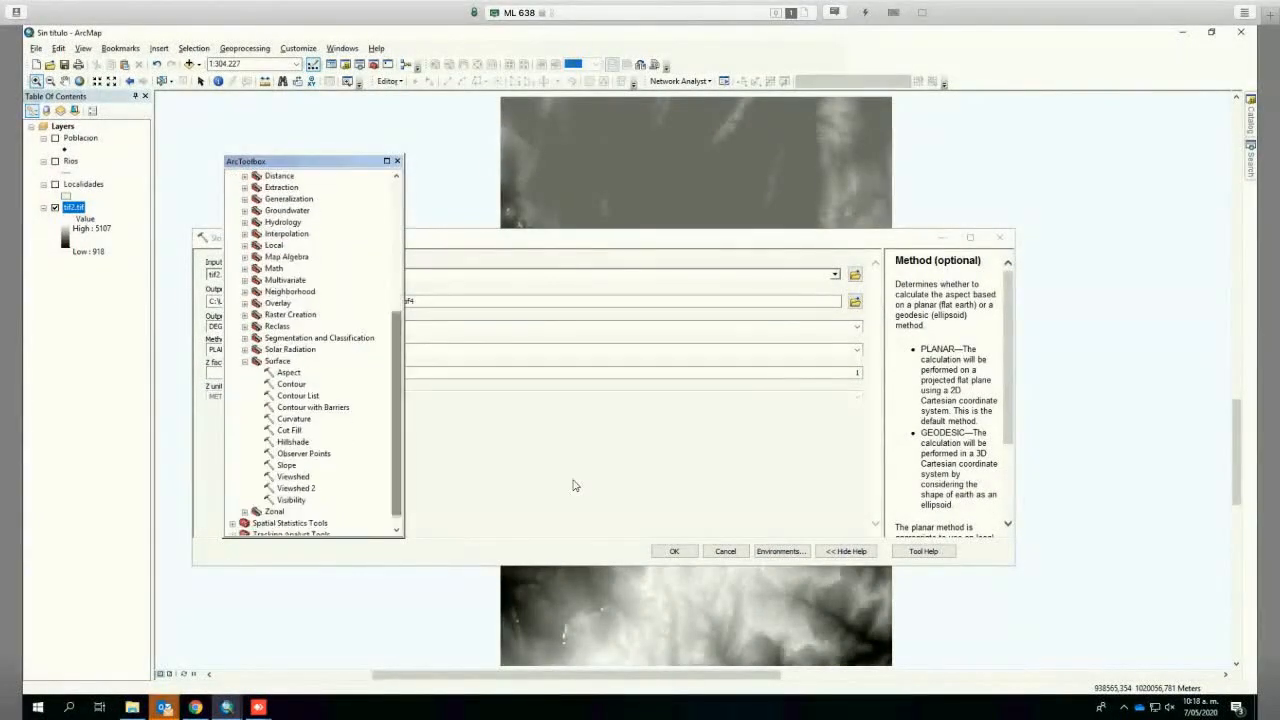
Step: Run Slope on tif2.tif in degrees with the planar method and a Z factor of 1, outputting Slope_tif4 to Default.gdb
left_click(477, 417)
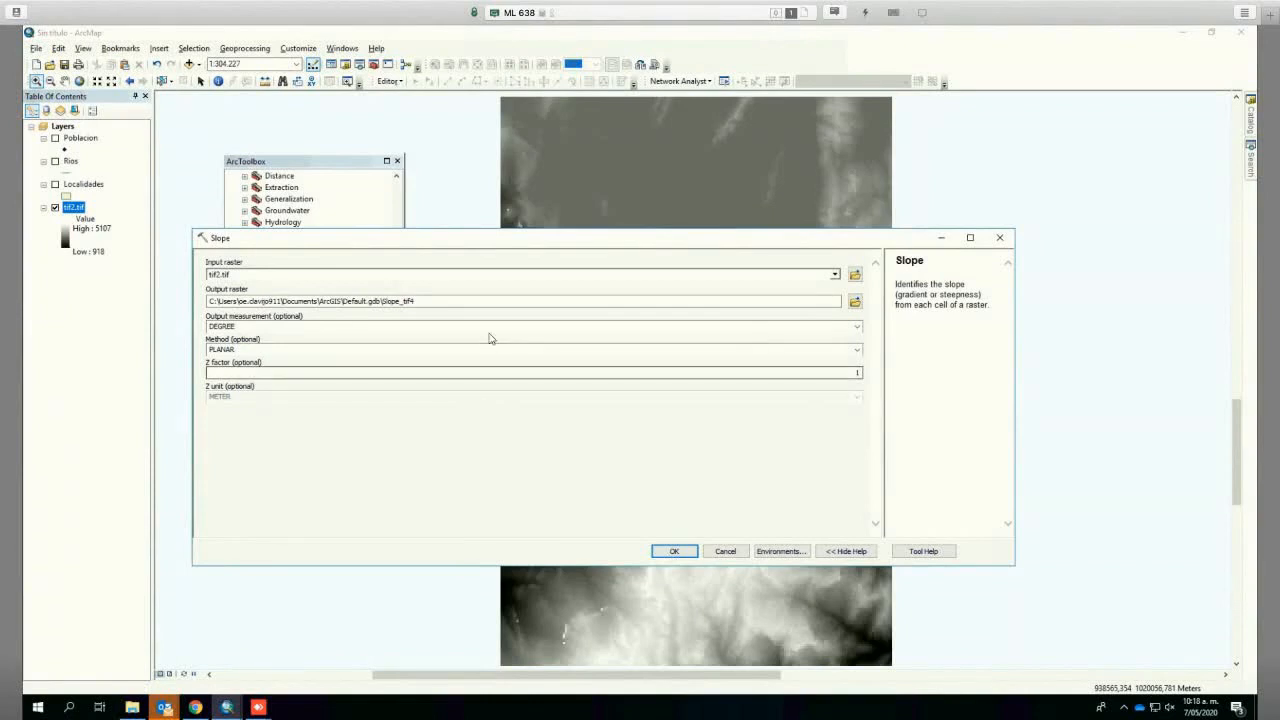
left_click(538, 345)
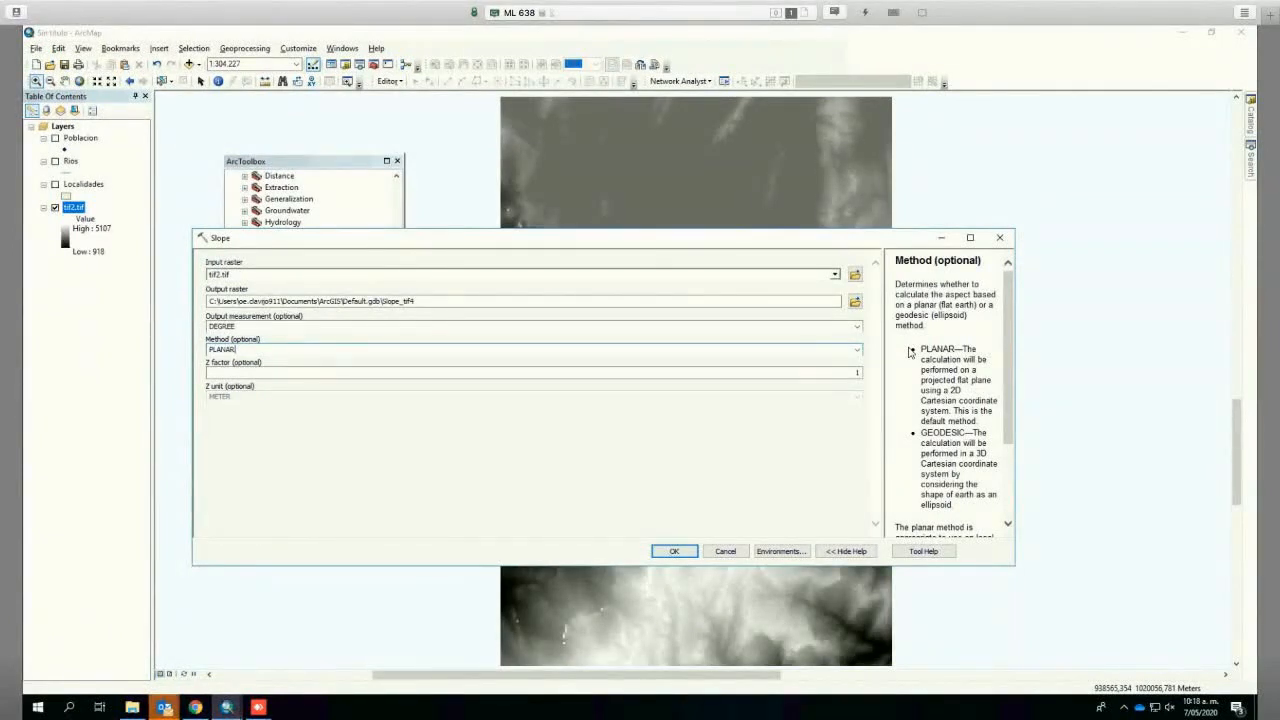
left_click(780, 372)
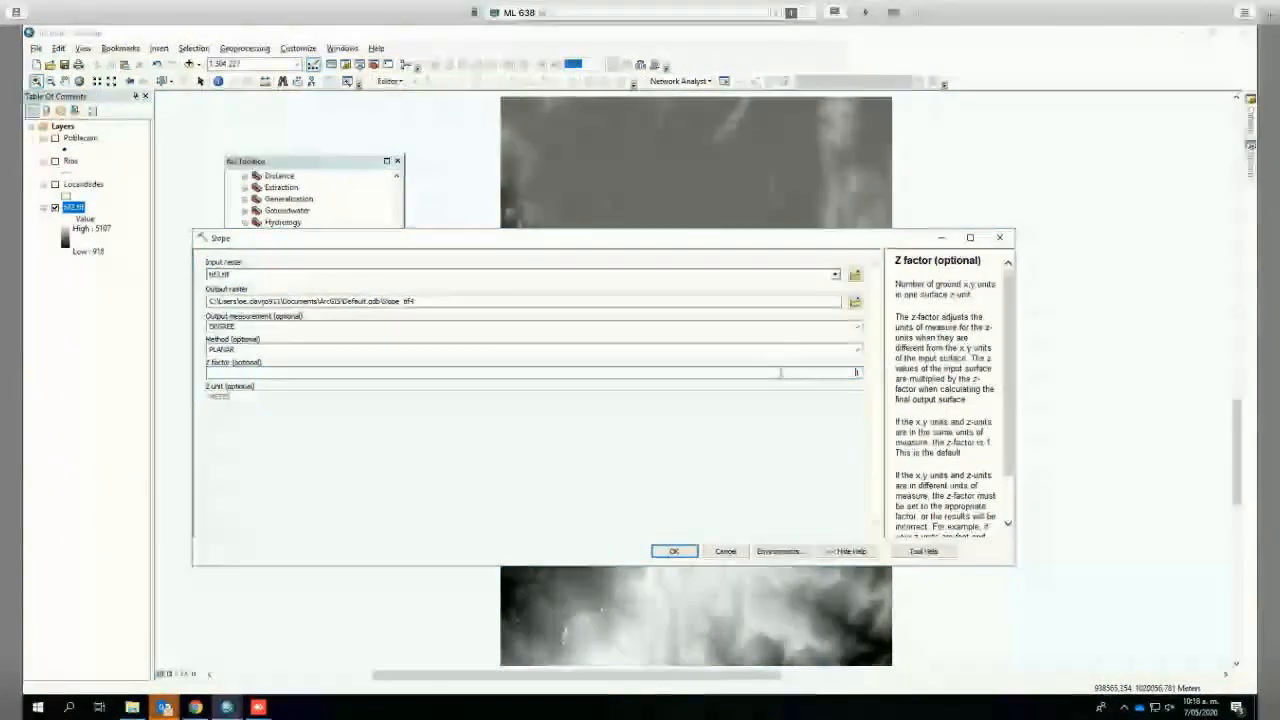
left_click(672, 552)
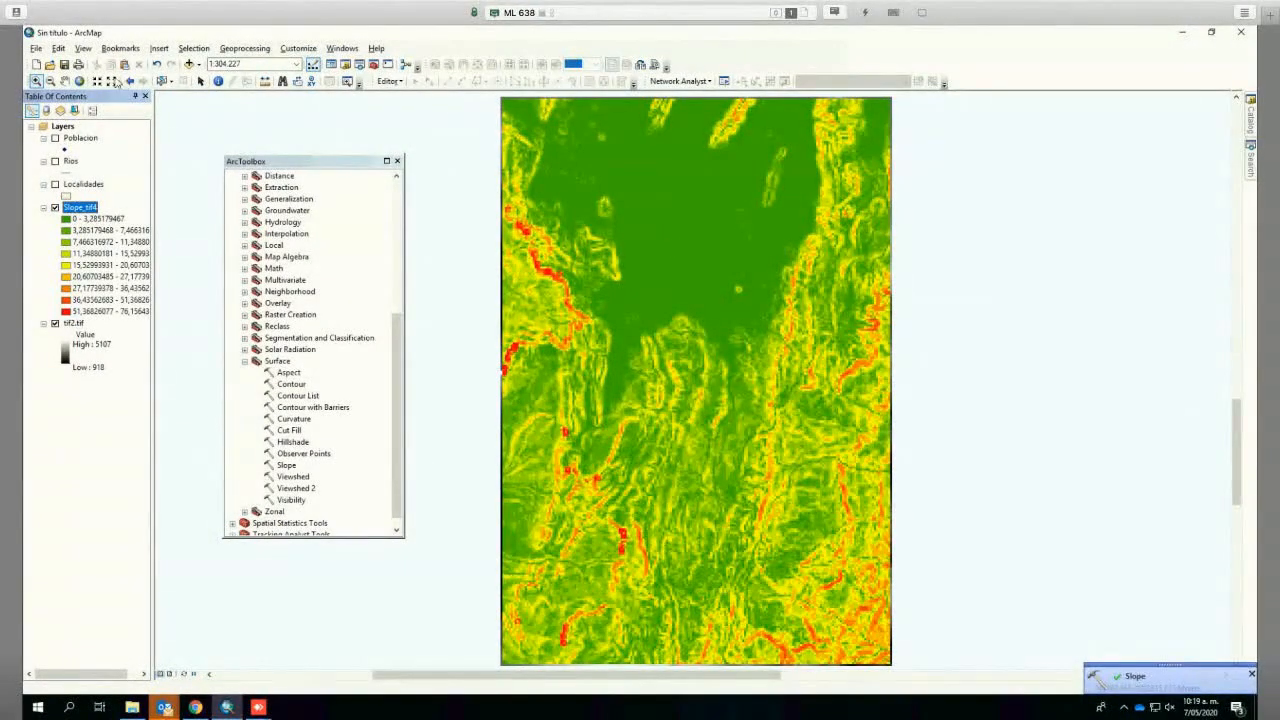
Step: Hide tif2.tif and identify the Slope_tif4 pixel values at several flat and steep places on the map
left_click(55, 323)
left_click(218, 81)
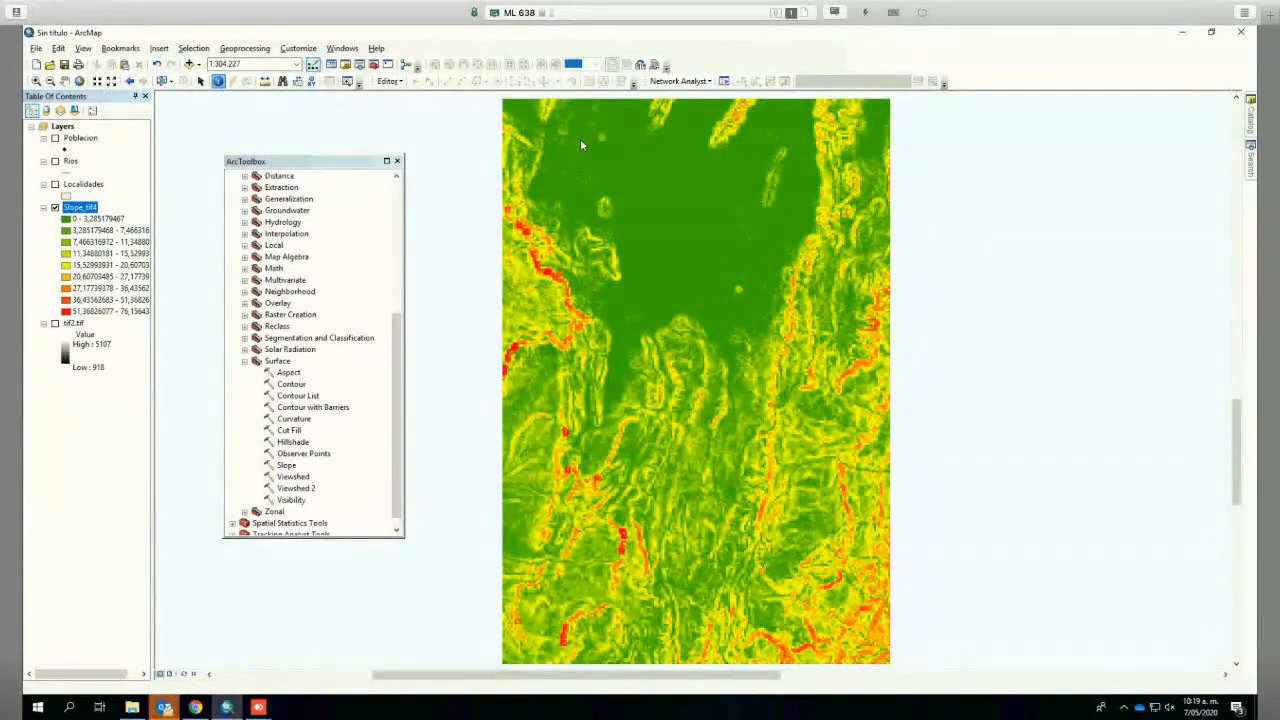
left_click(642, 215)
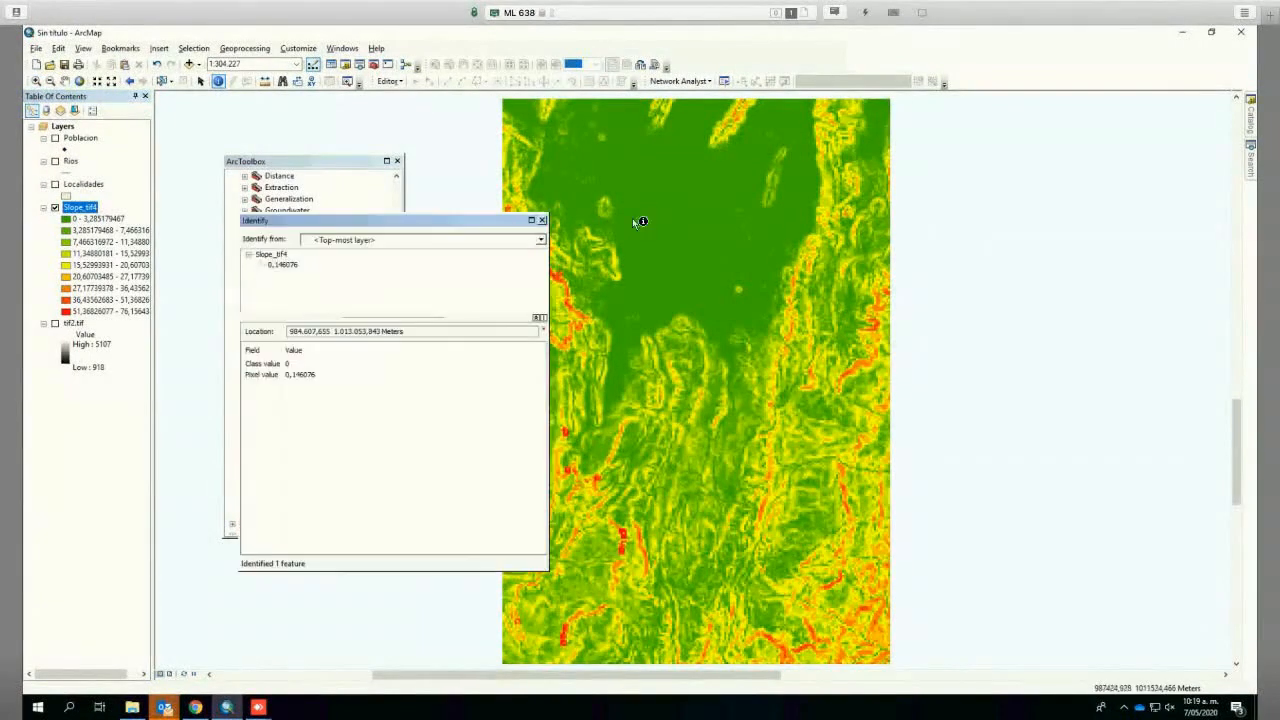
left_click(682, 286)
left_click(684, 343)
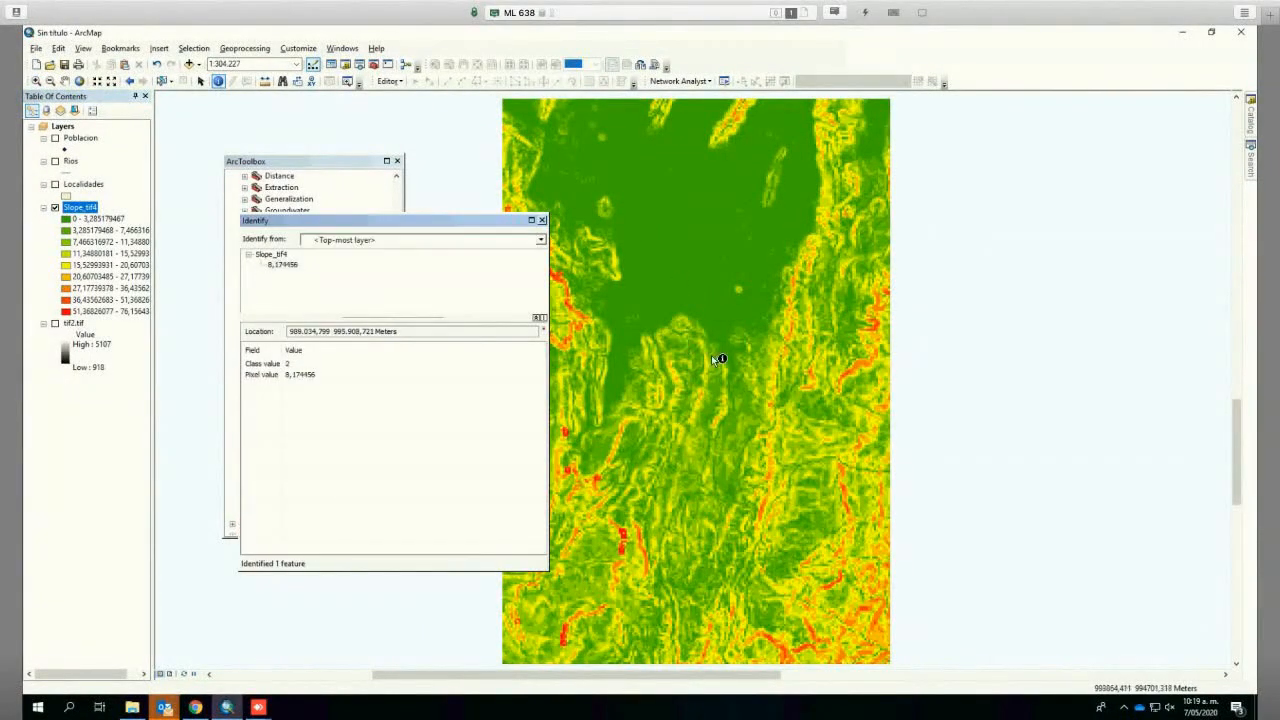
left_click(857, 365)
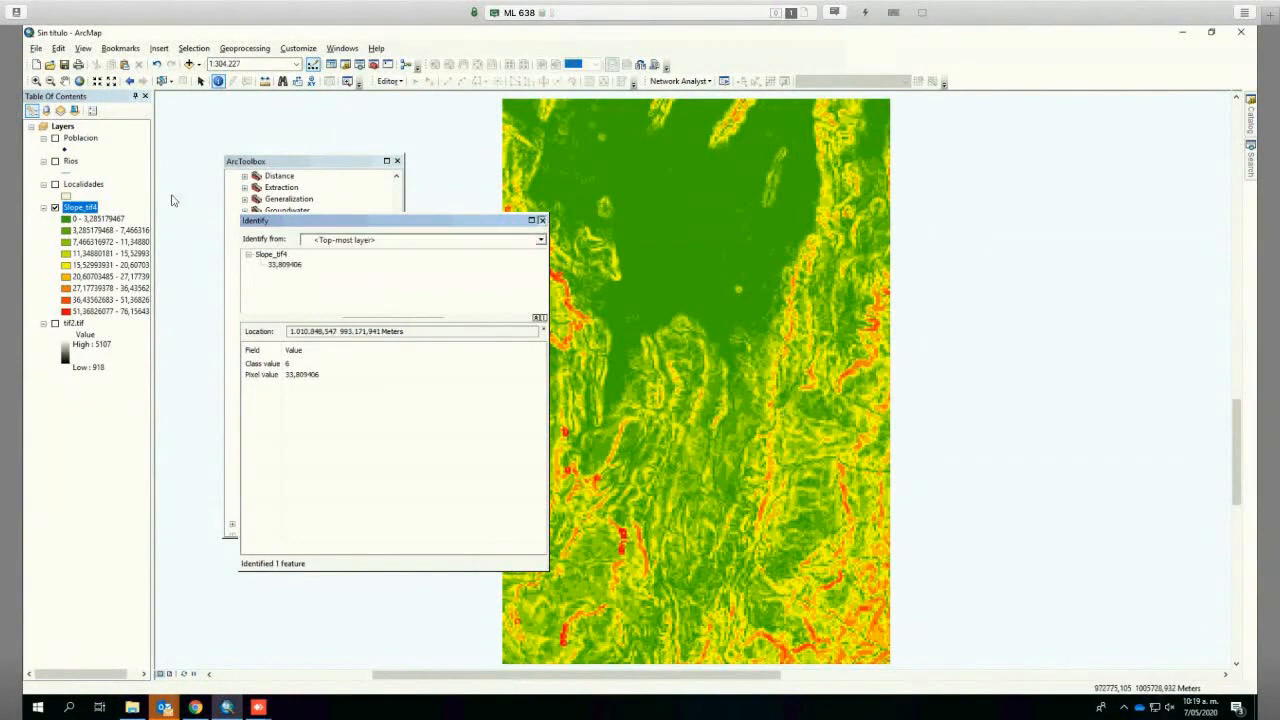
left_click(542, 220)
Step: Classify the Slope_tif4 symbology into 5 classes using the Quantile method
right_click(82, 207)
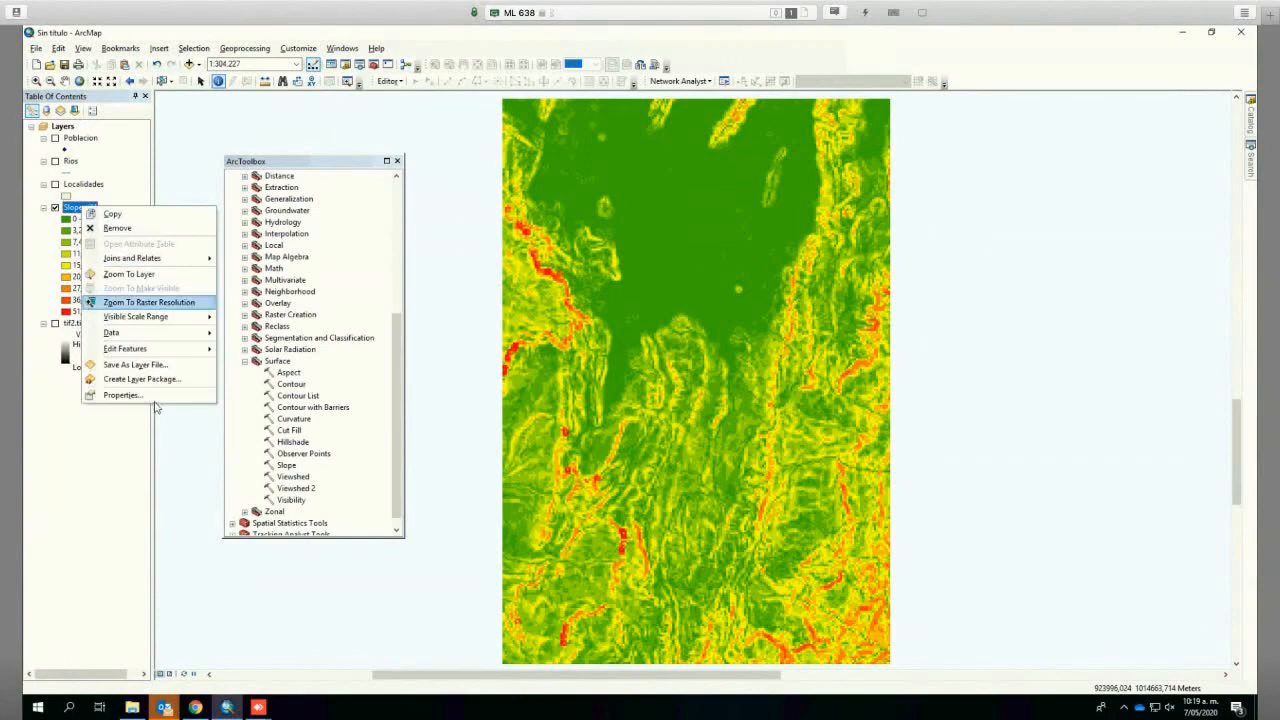
left_click(123, 395)
left_click(628, 232)
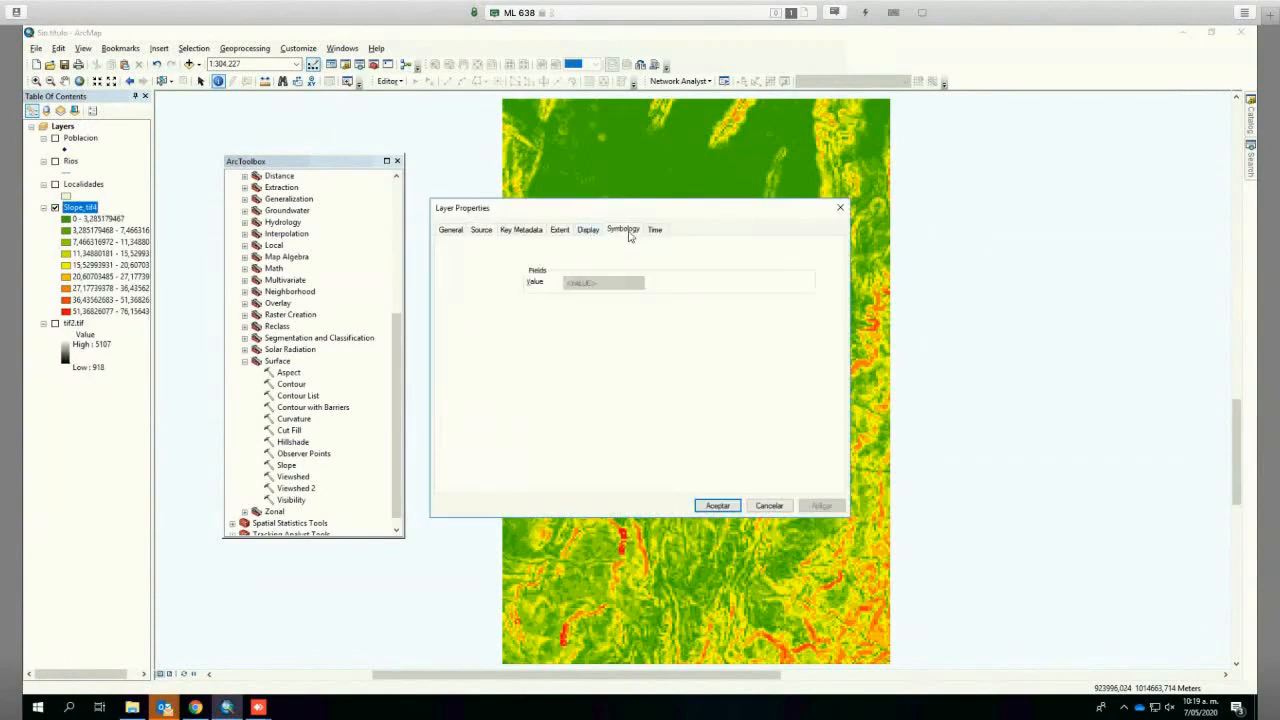
left_click(724, 312)
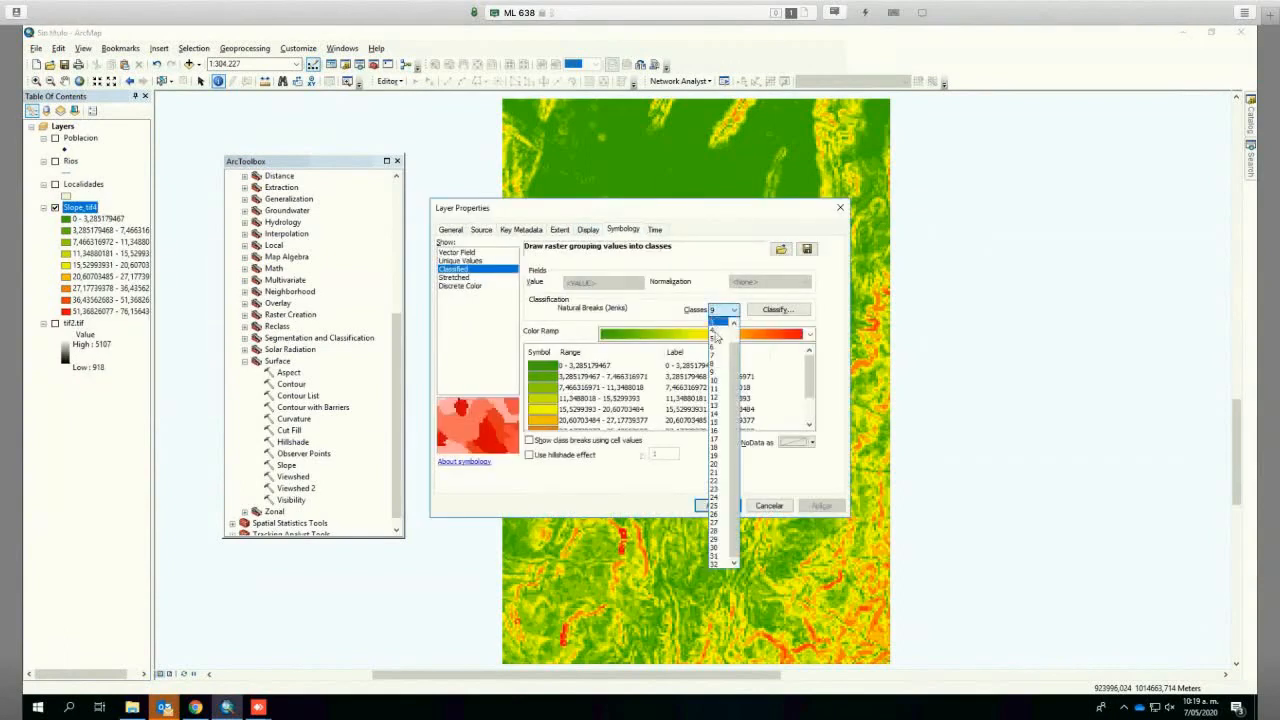
left_click(716, 338)
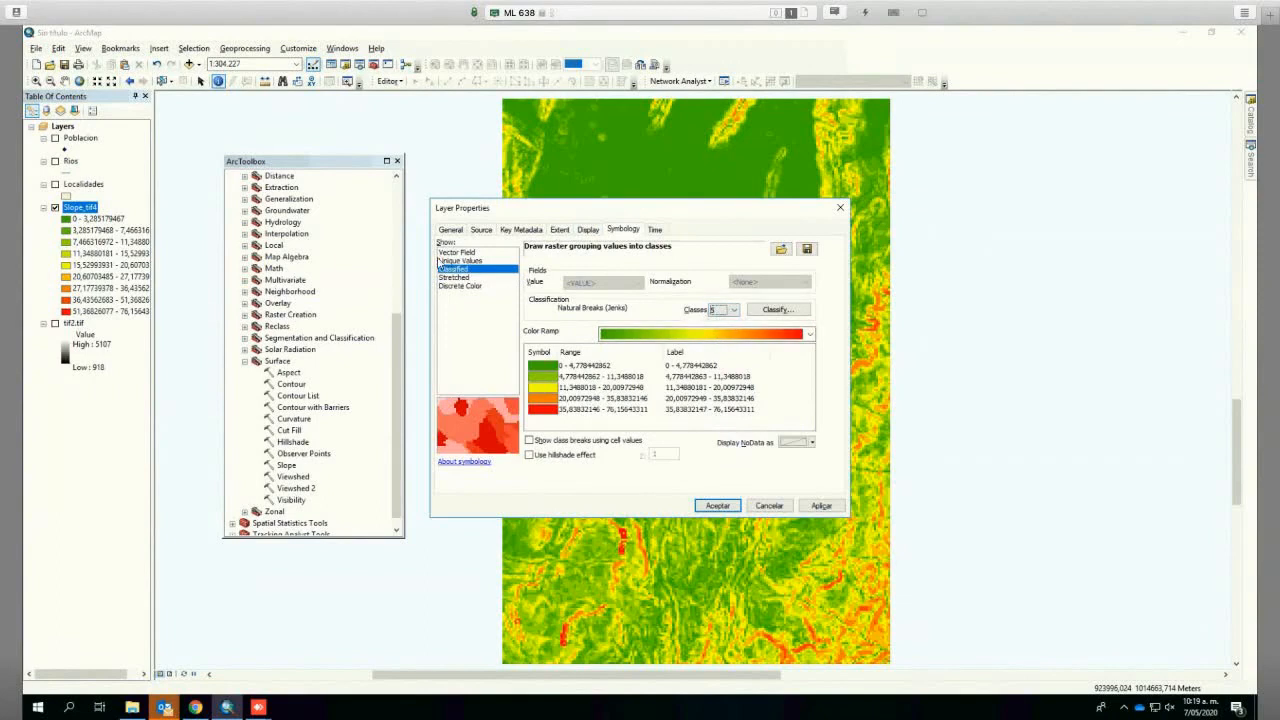
left_click(763, 311)
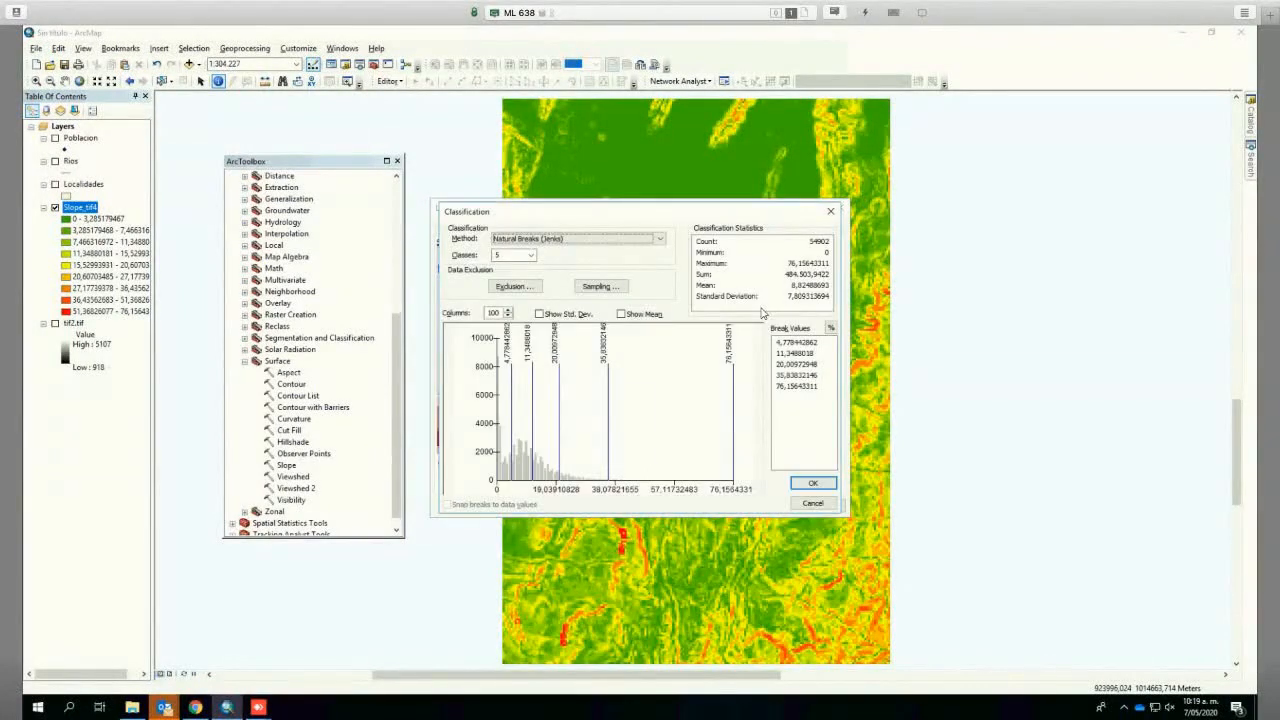
left_click(586, 240)
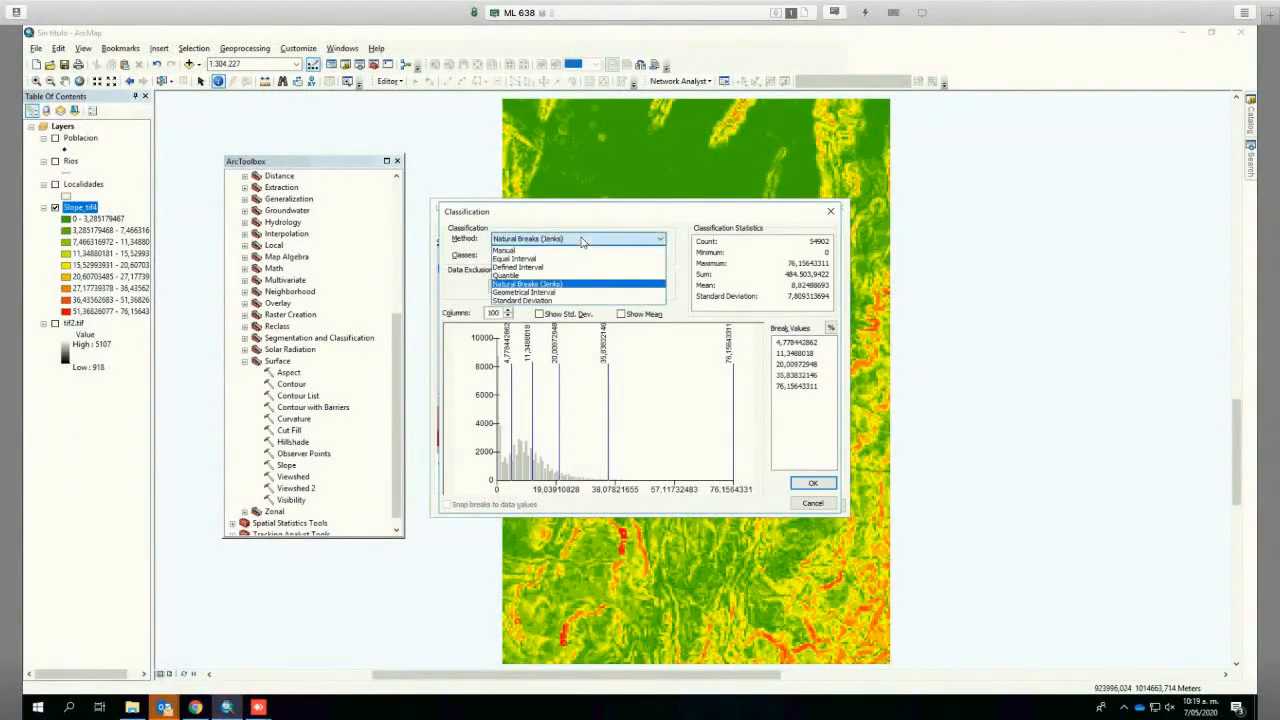
left_click(520, 276)
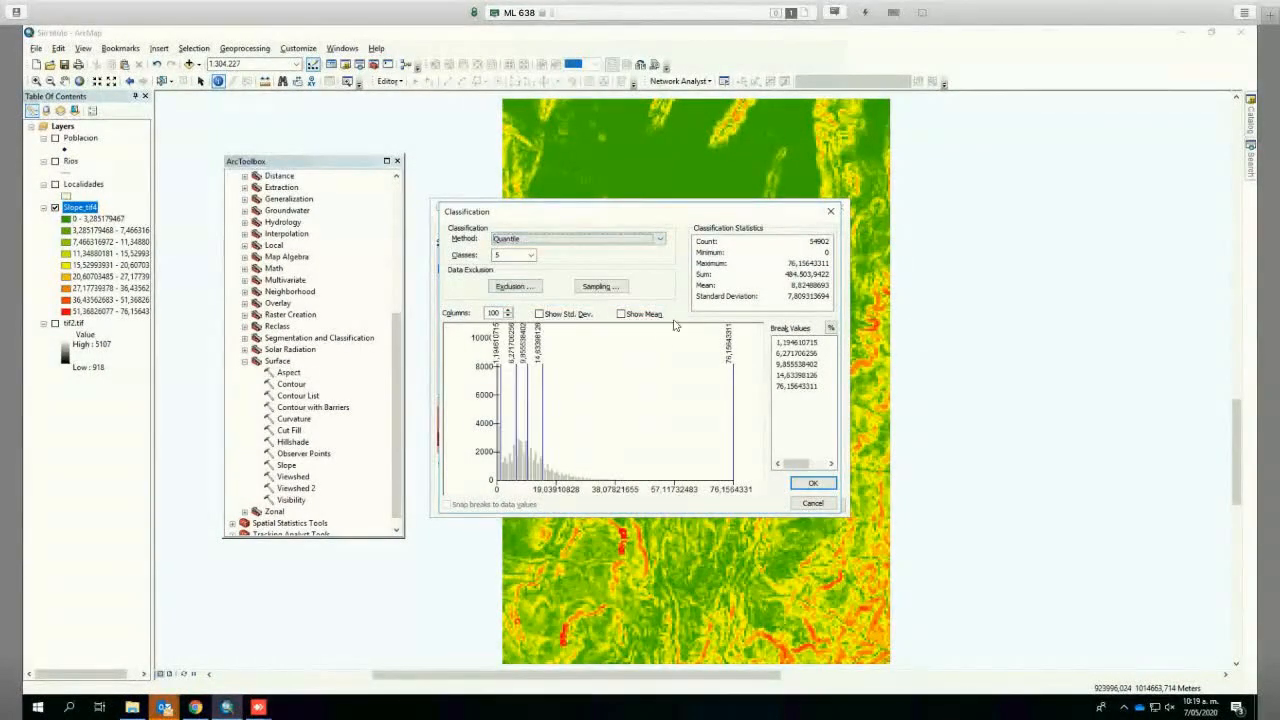
Step: Set the second, third and fourth class breaks of Slope_tif4 to 7, 10 and 15, apply the symbology, and turn tif2.tif back on
left_click(796, 355)
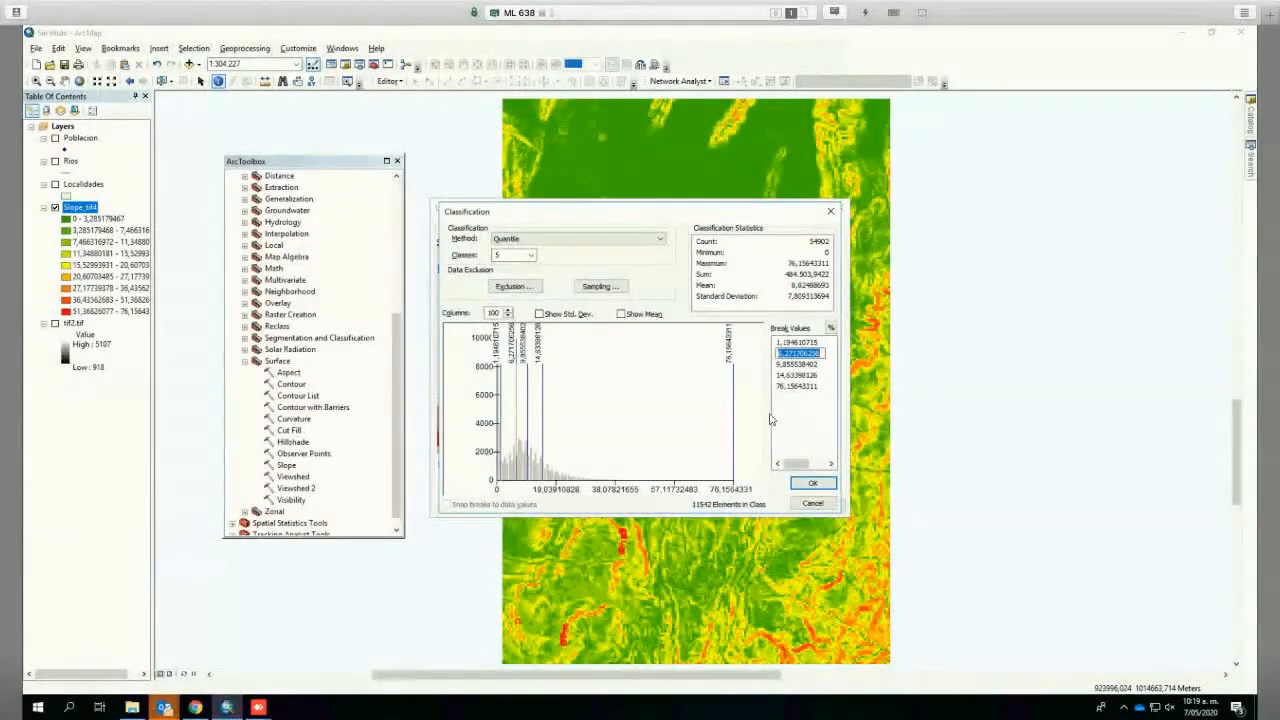
type("7")
key("Return")
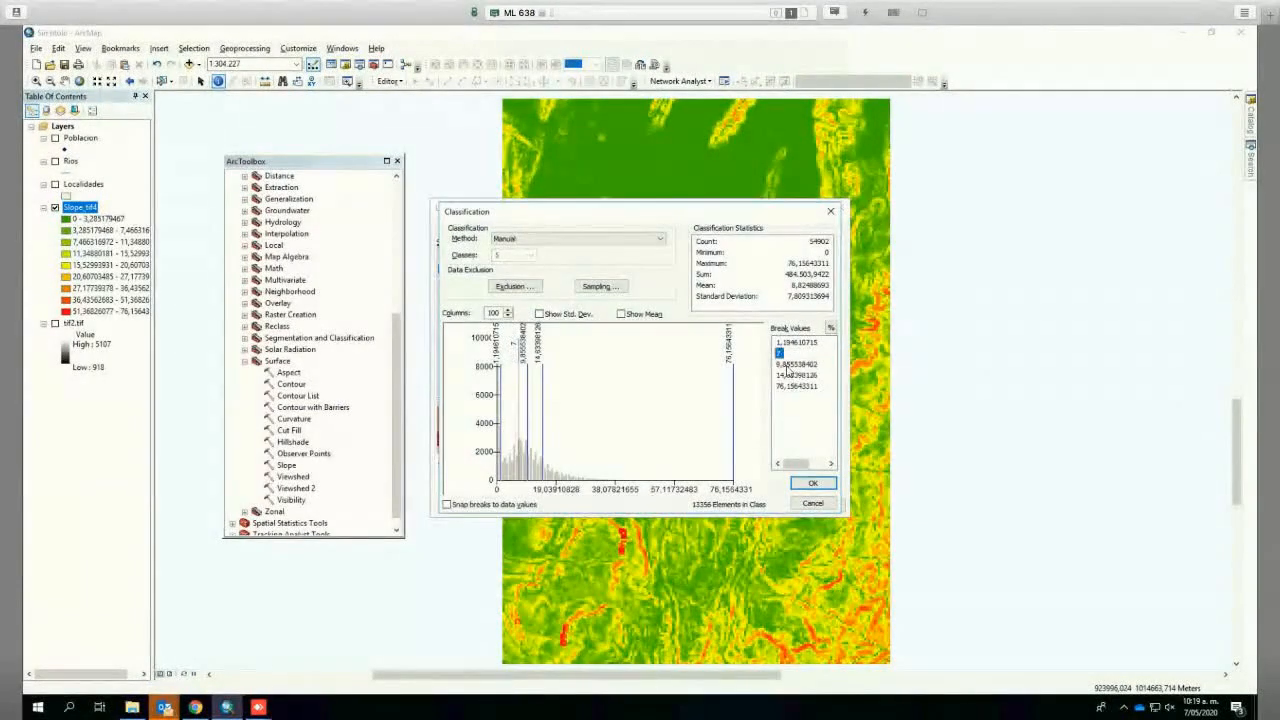
left_click(788, 366)
type("10")
key("Return")
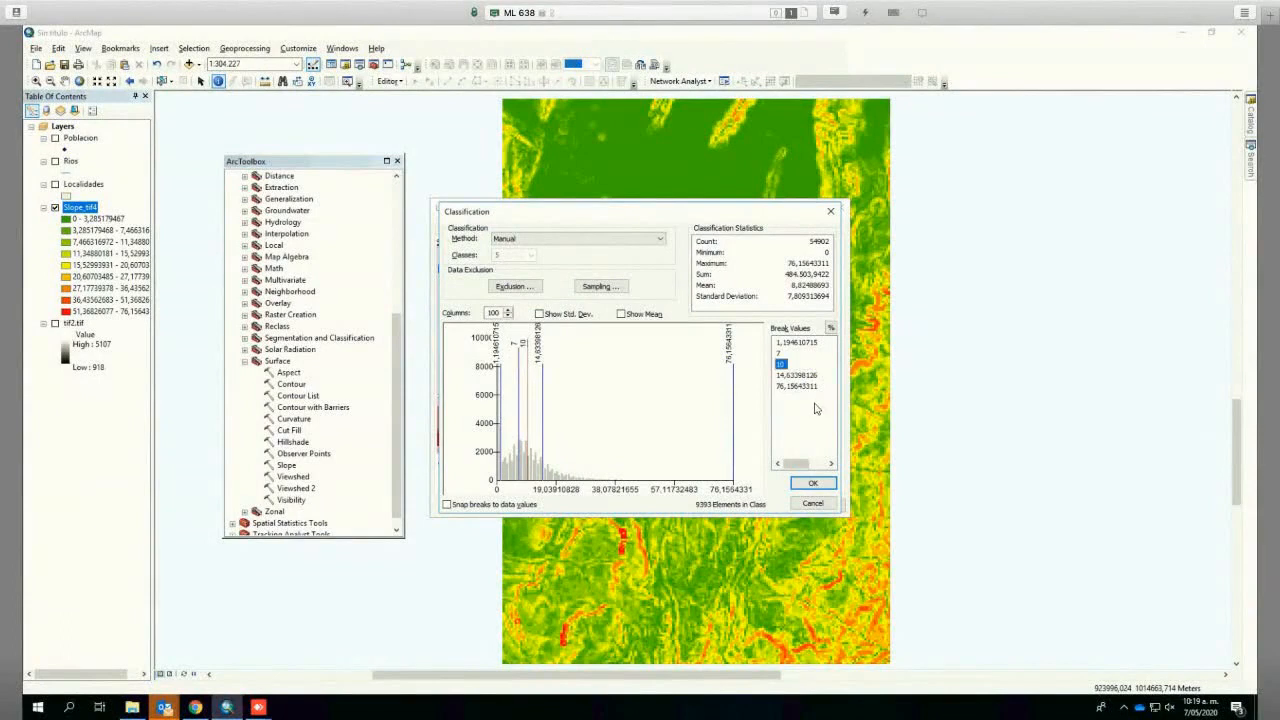
left_click(791, 377)
type("15")
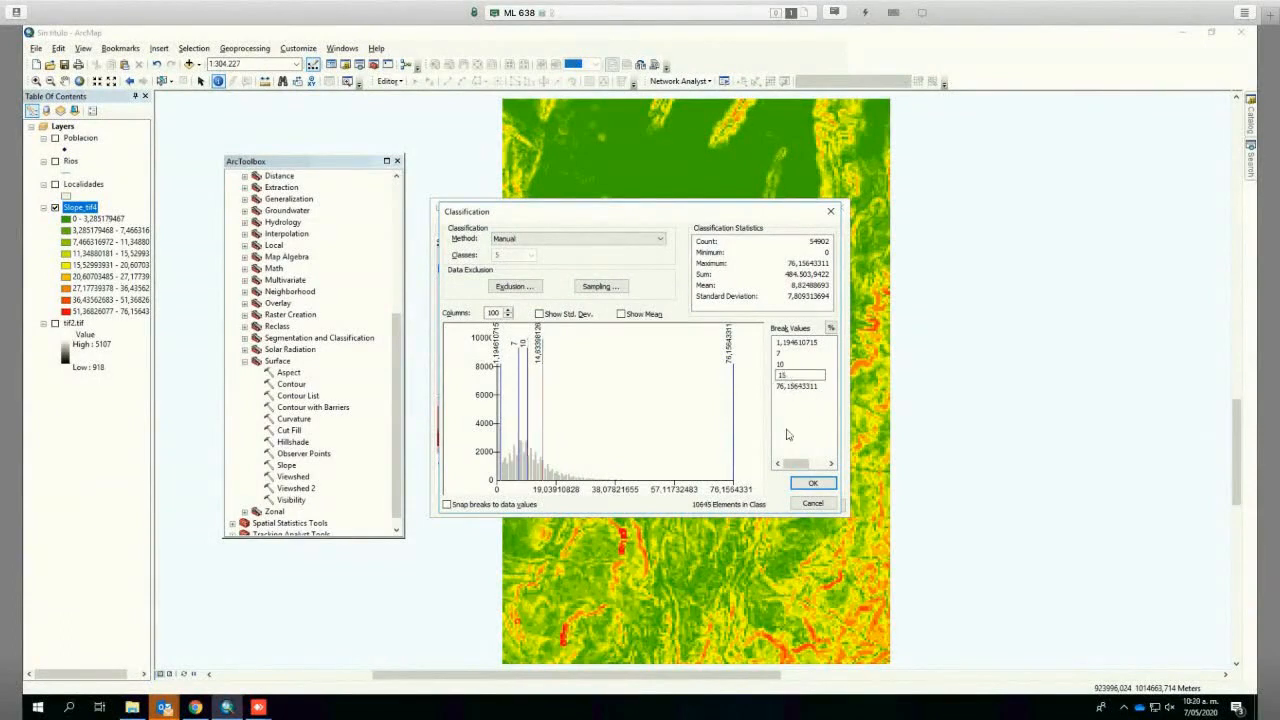
key("Return")
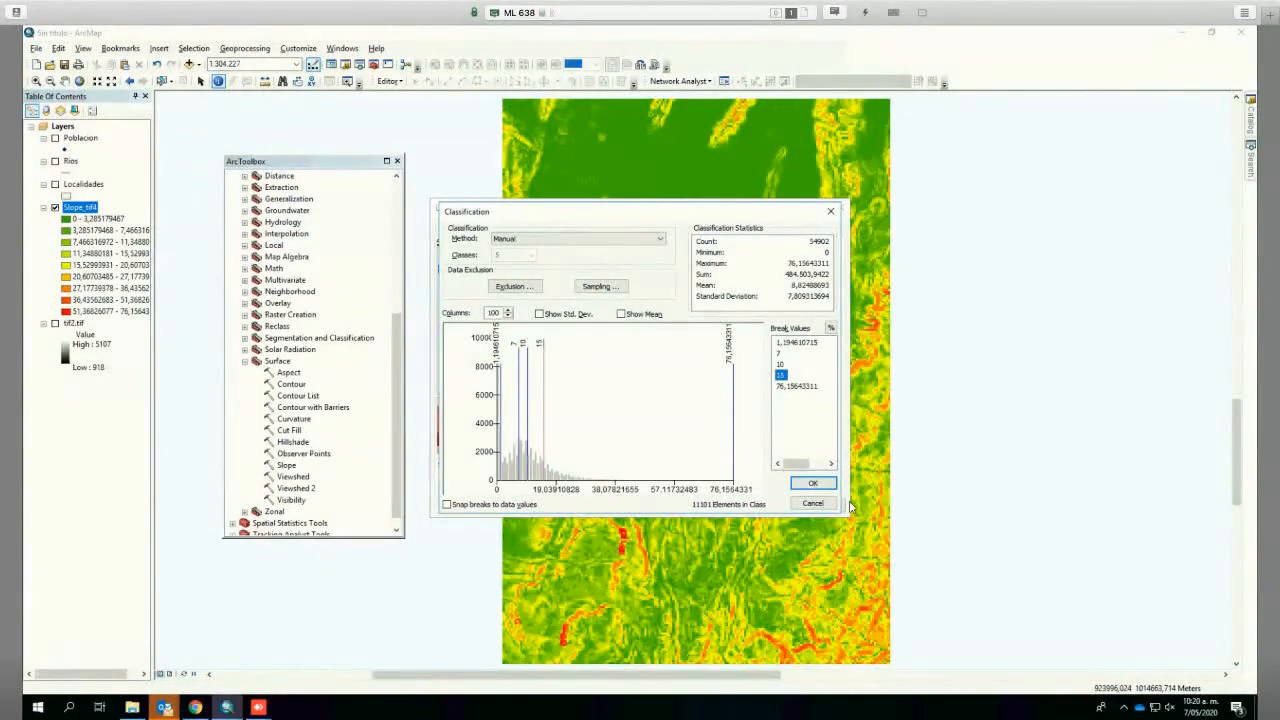
left_click(813, 483)
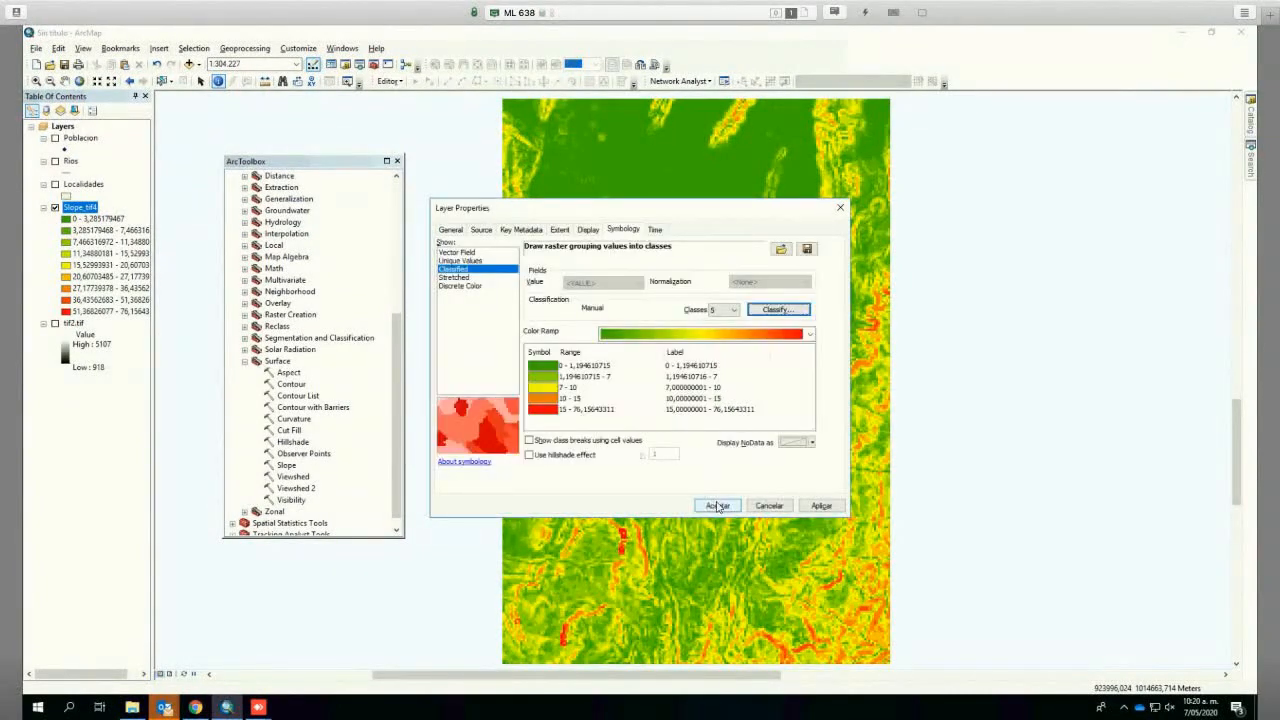
left_click(717, 506)
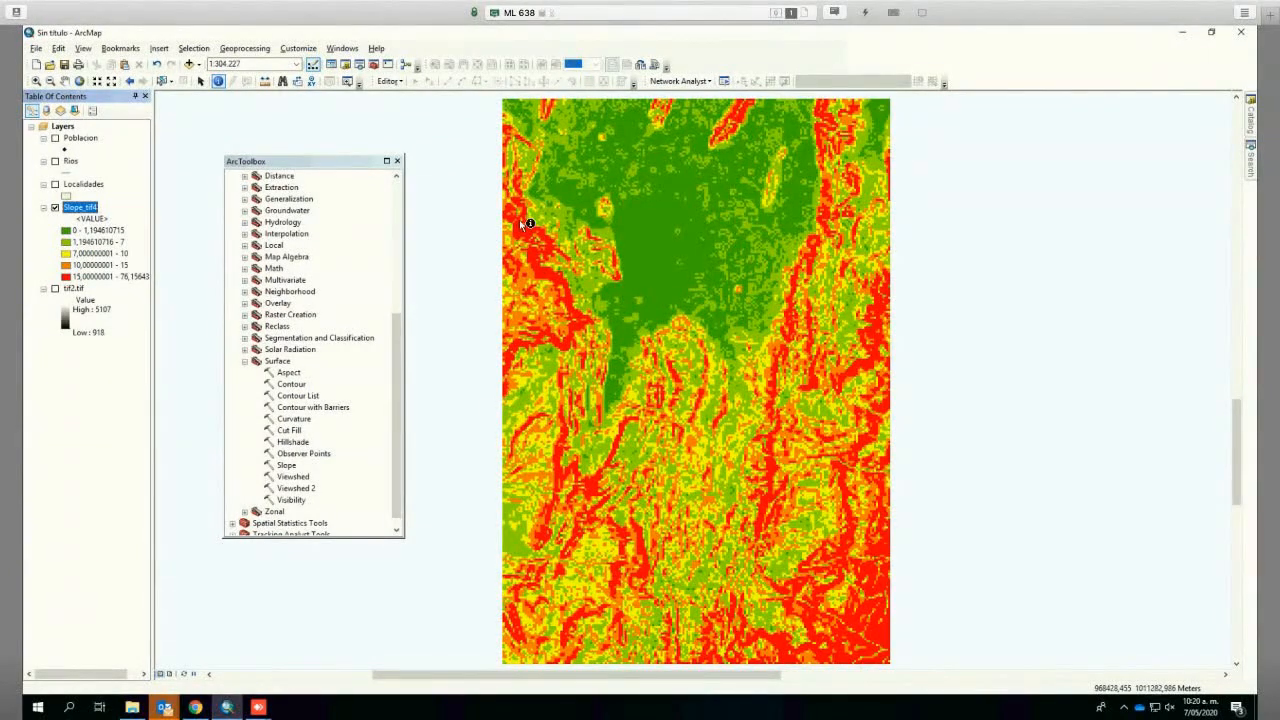
left_click(55, 289)
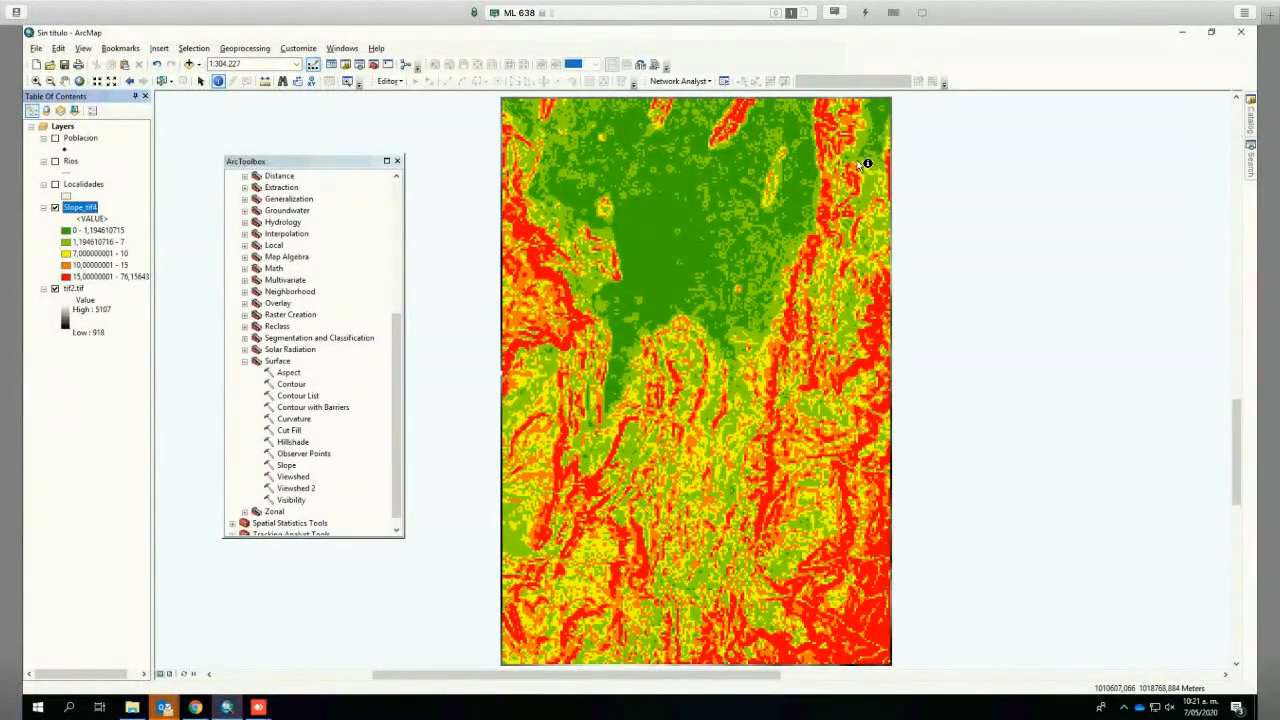
right_click(73, 288)
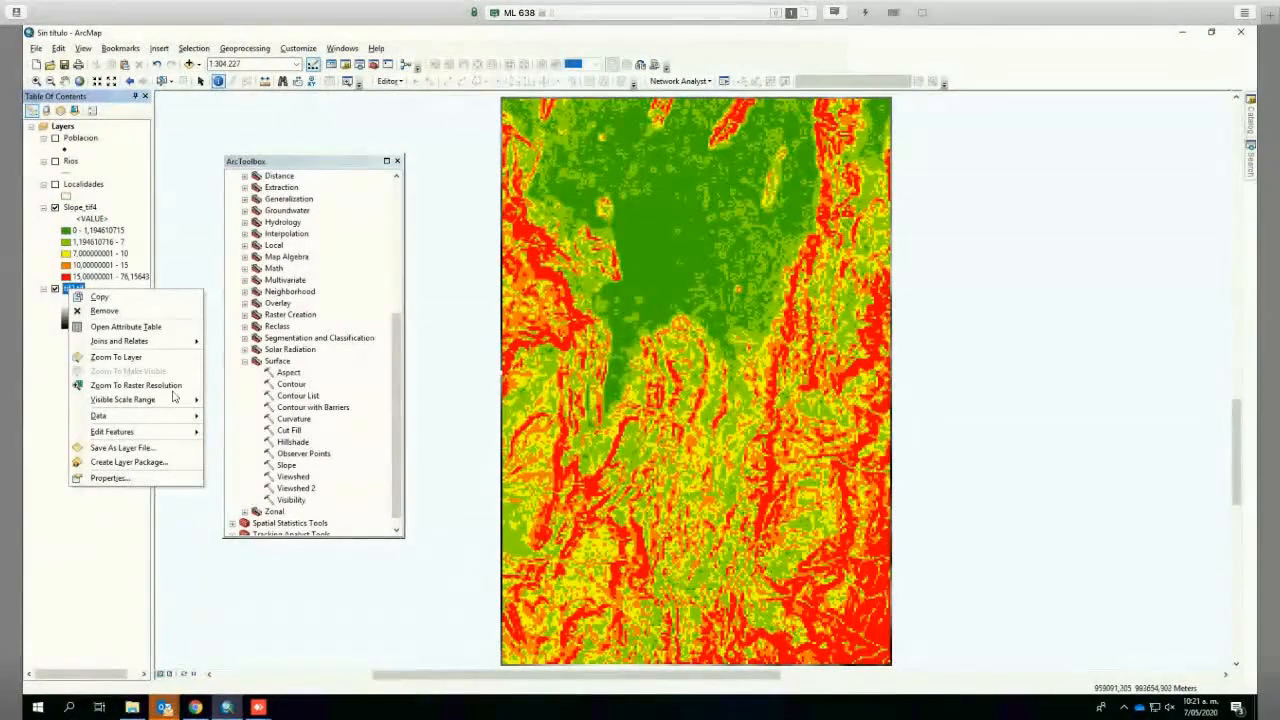
left_click(237, 435)
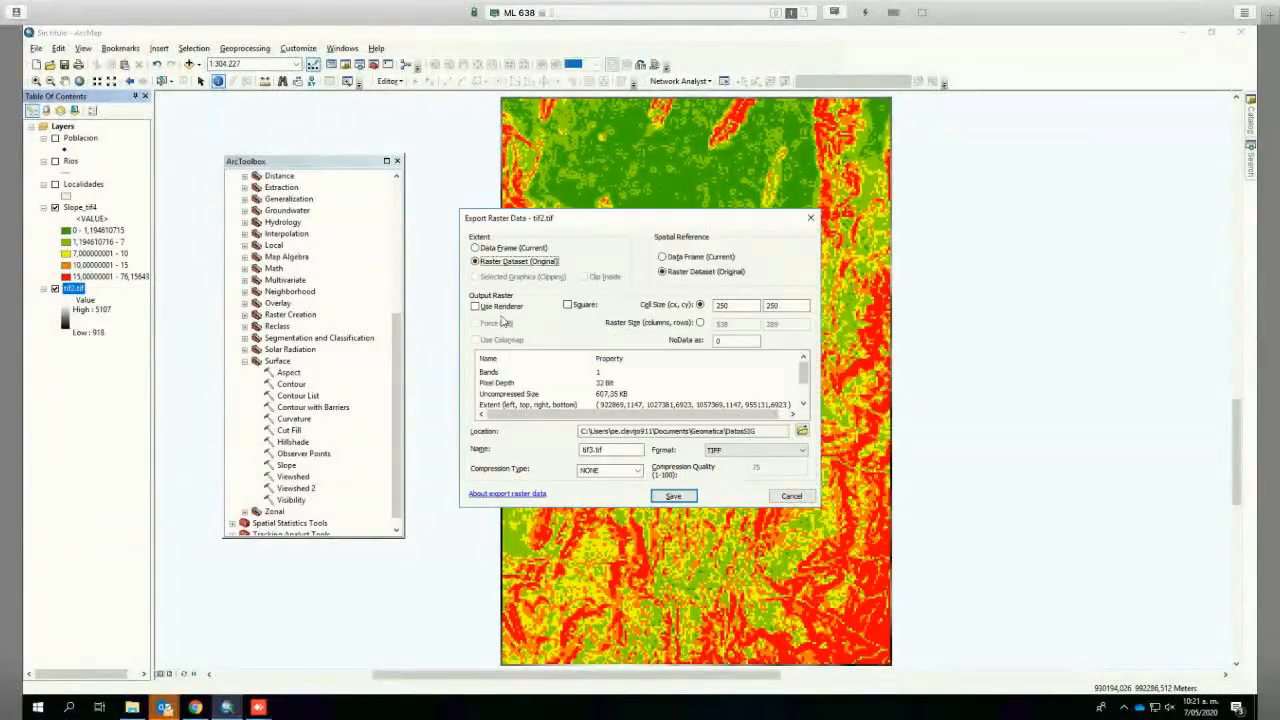
left_click(506, 250)
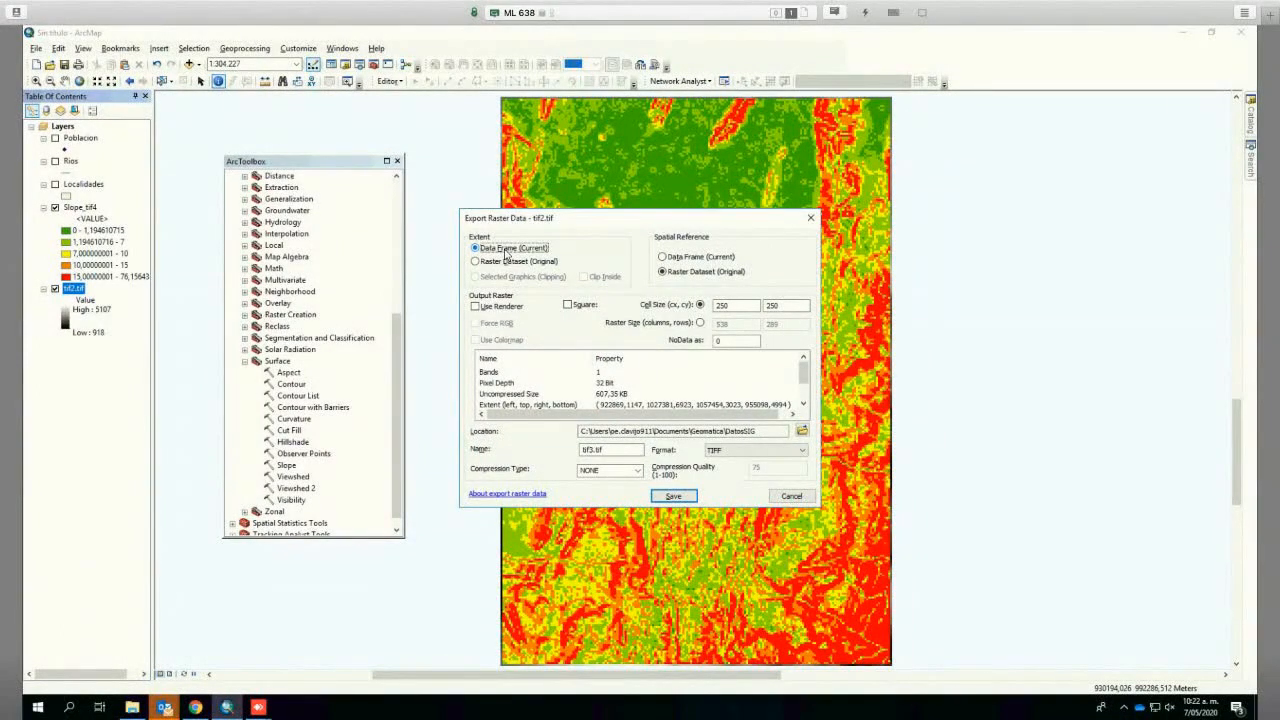
left_click(806, 491)
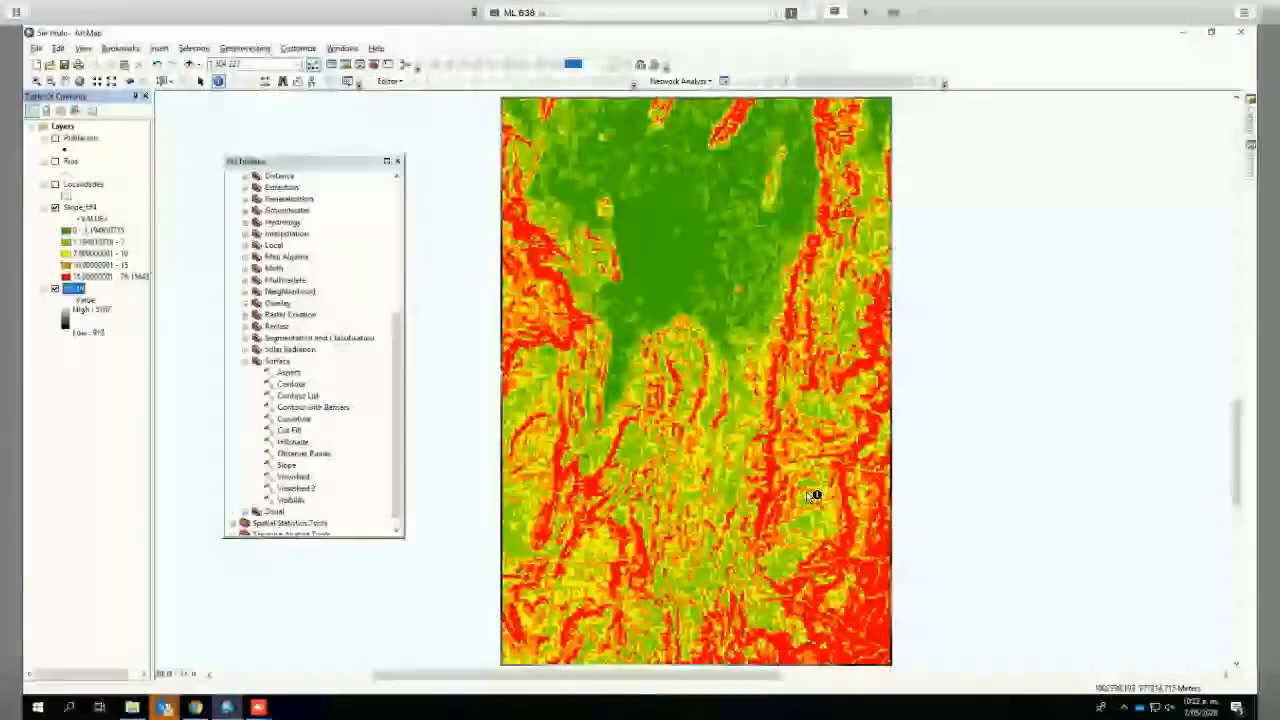
Step: Close ArcToolbox and toggle the Slope_tif4 layer off and back on to compare it with the elevation raster underneath
left_click(397, 161)
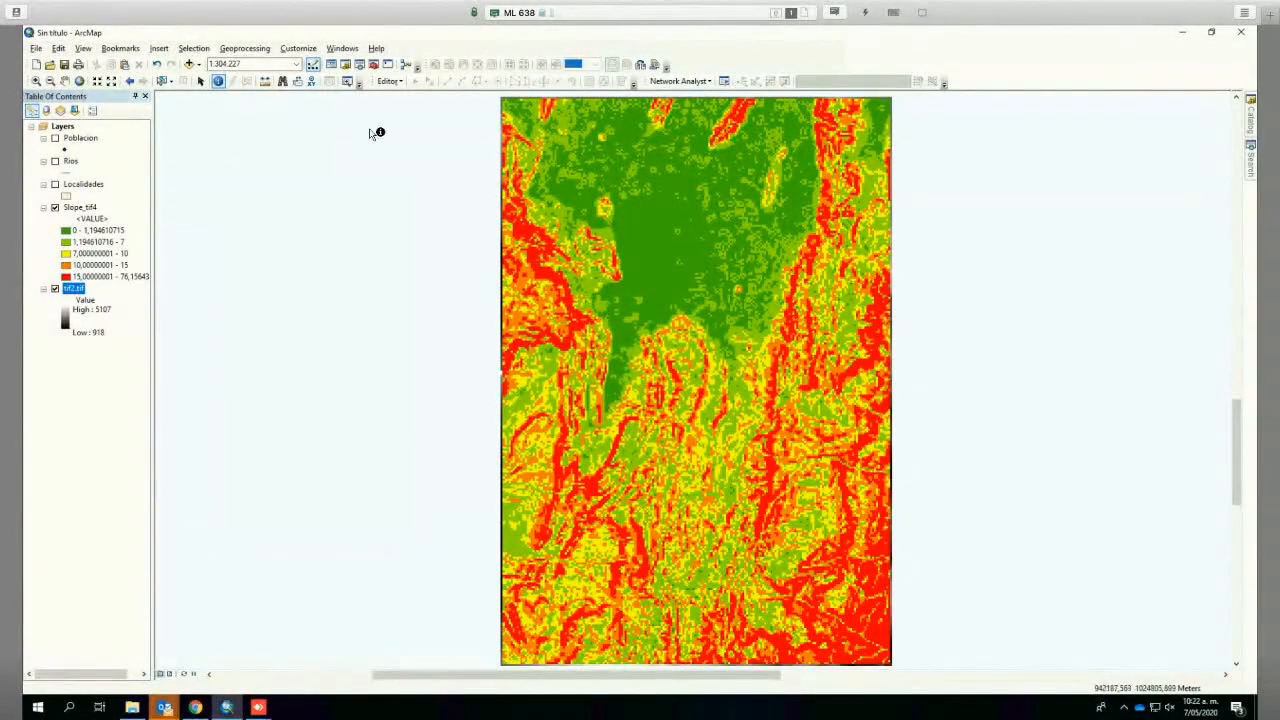
left_click(55, 207)
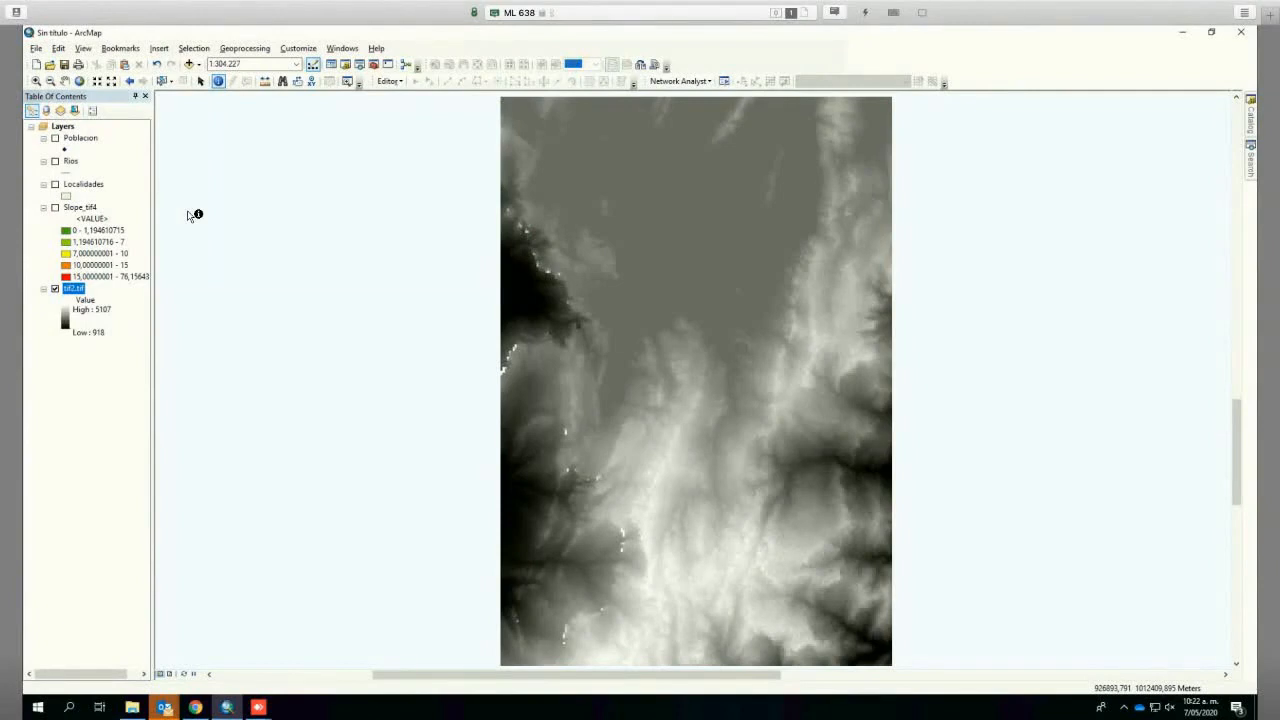
left_click(55, 208)
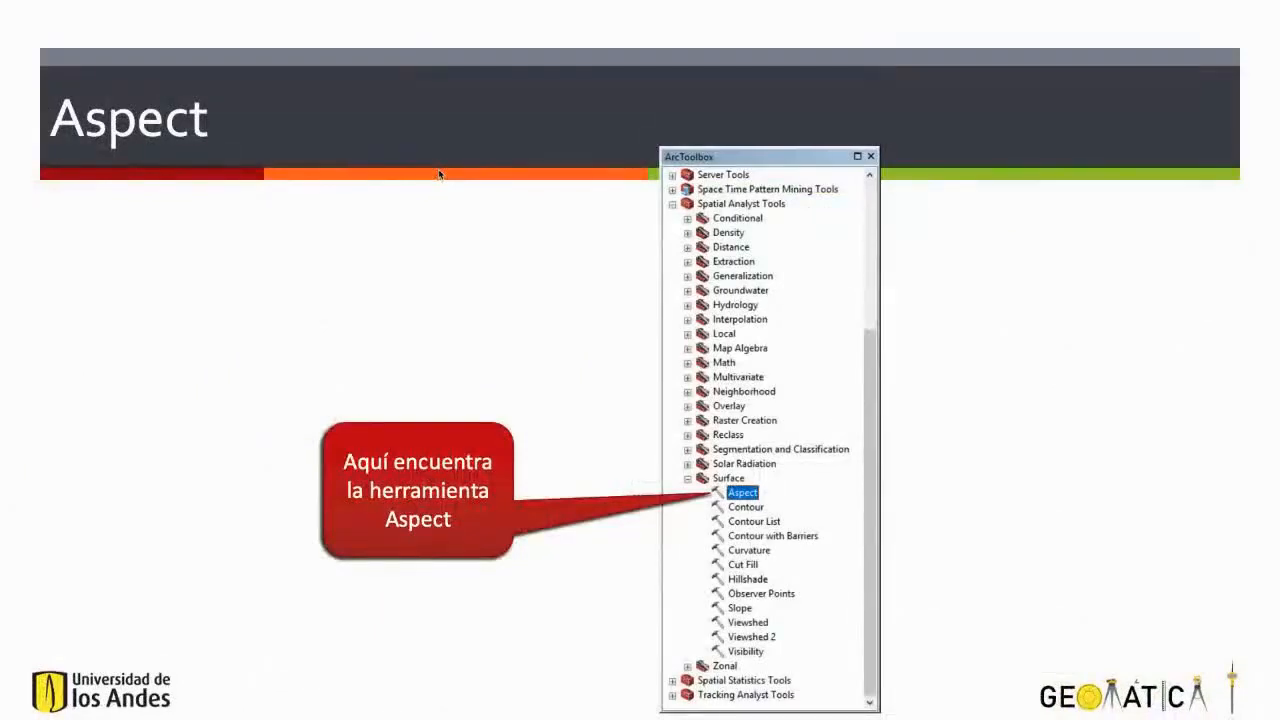
key("Right")
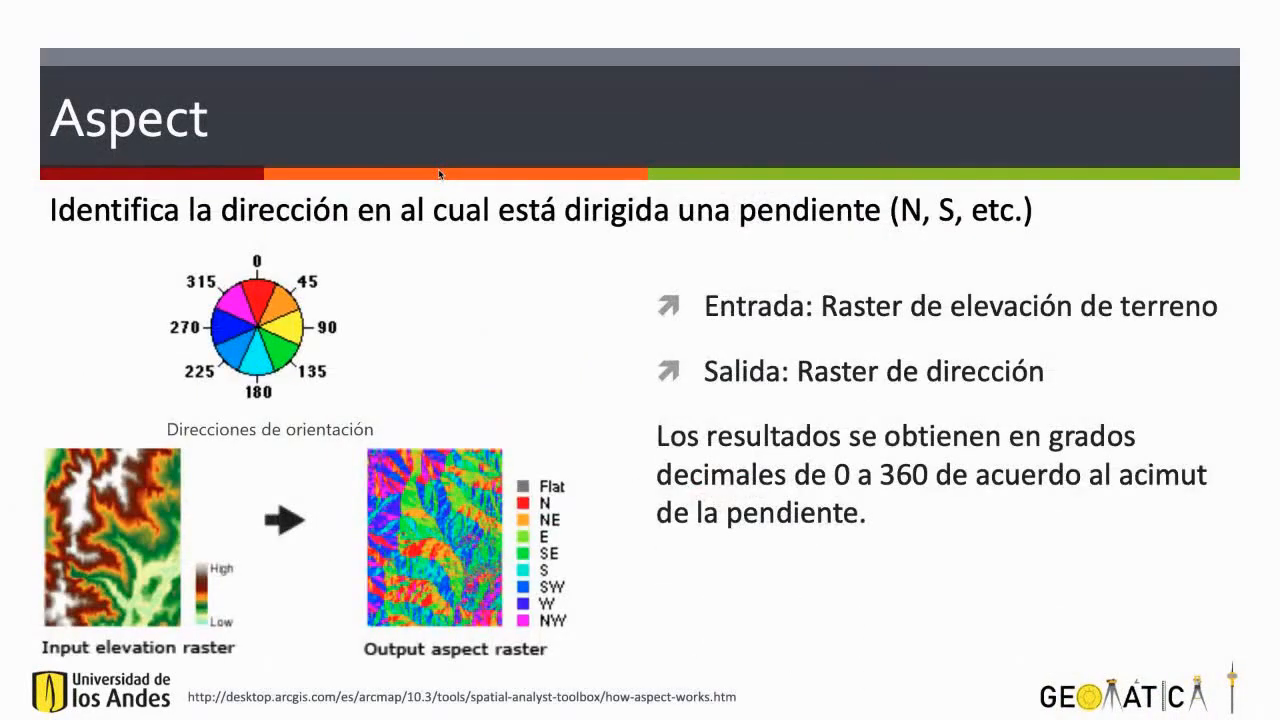
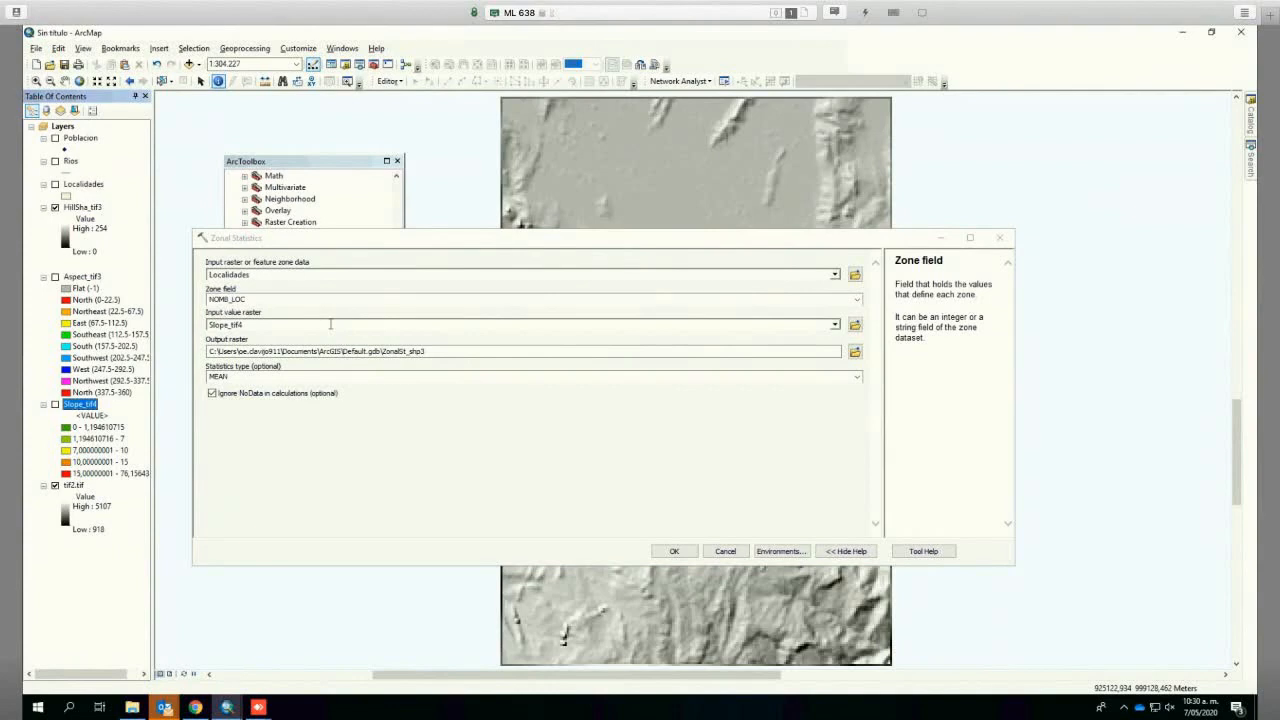
Step: Run Zonal Statistics on Slope_tif4 by Localidades zones (NOMB_LOC) with the MAXIMUM statistic, outputting ZonalSt_shp3 to Default.gdb
left_click(856, 378)
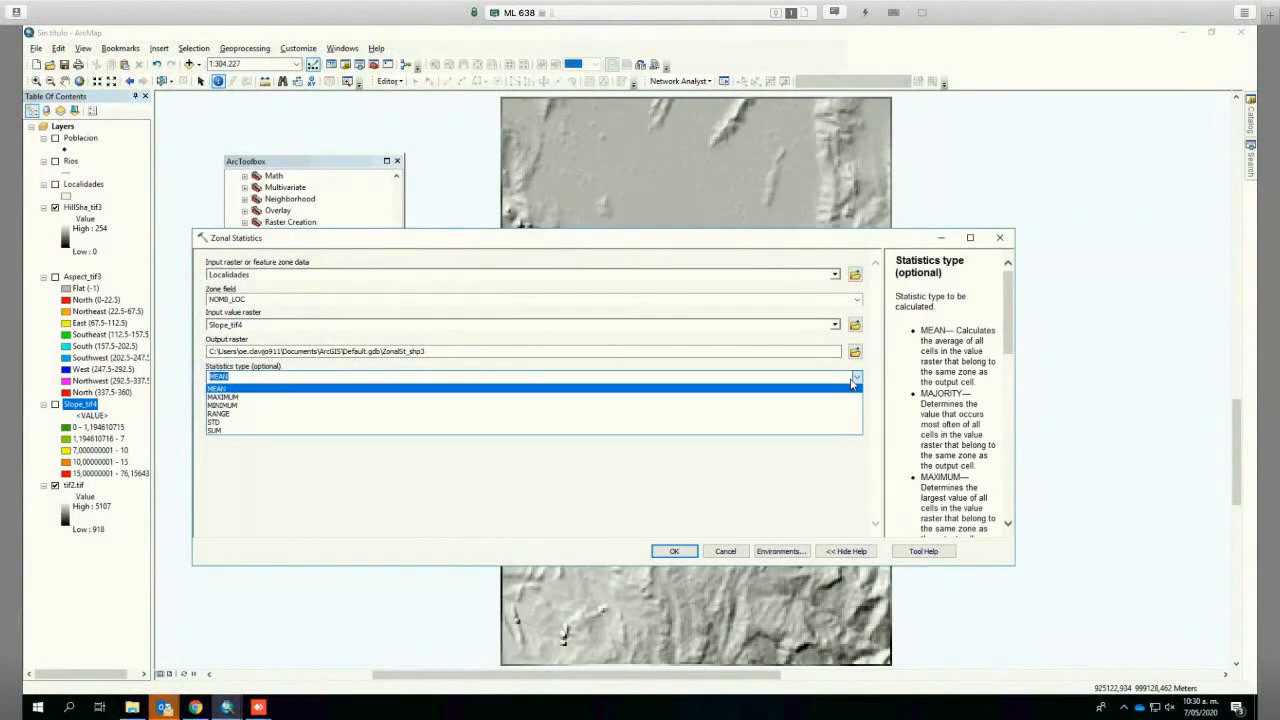
left_click(500, 397)
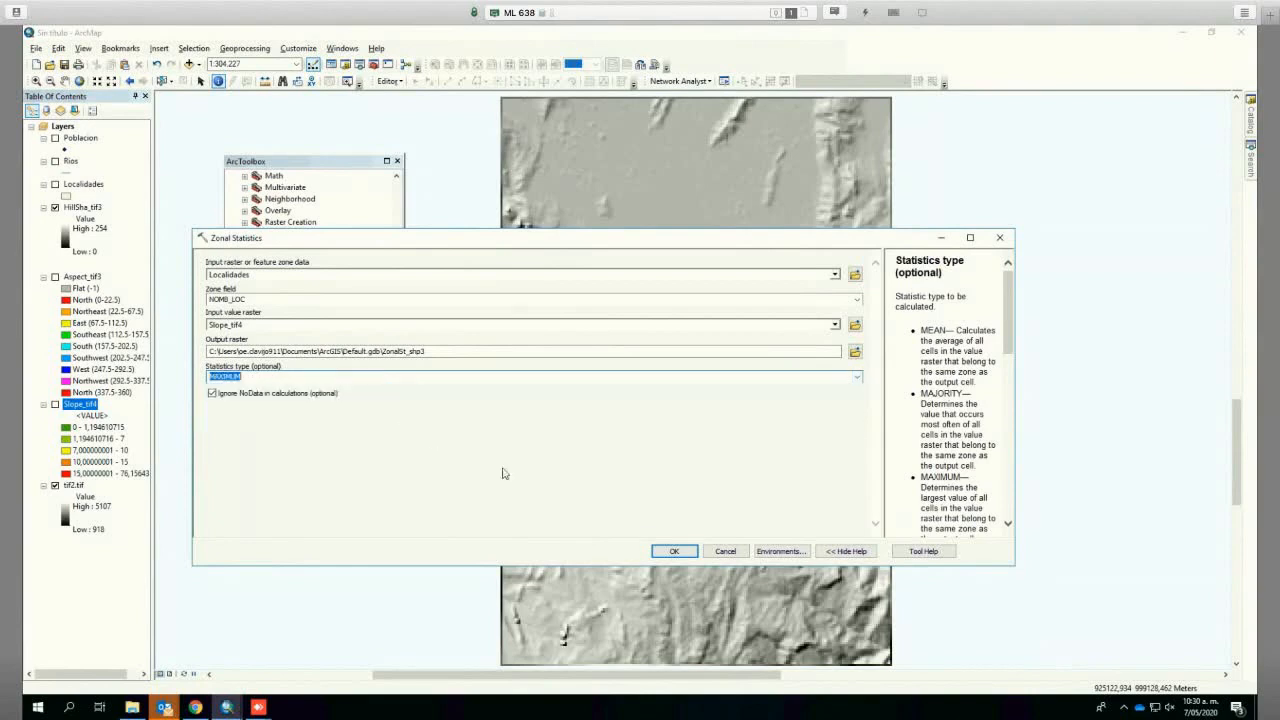
left_click(673, 551)
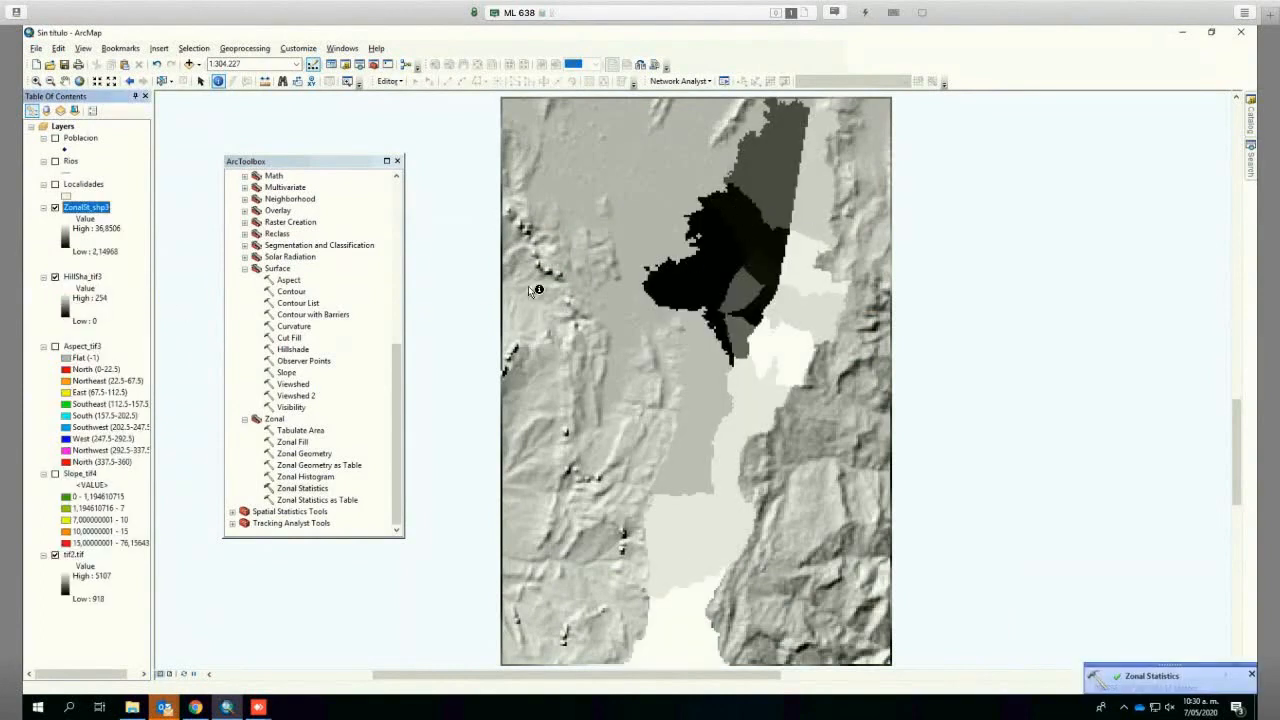
Step: Symbolize the Localidades layer as hollow polygons with a white outline and turn the layer on
left_click(71, 196)
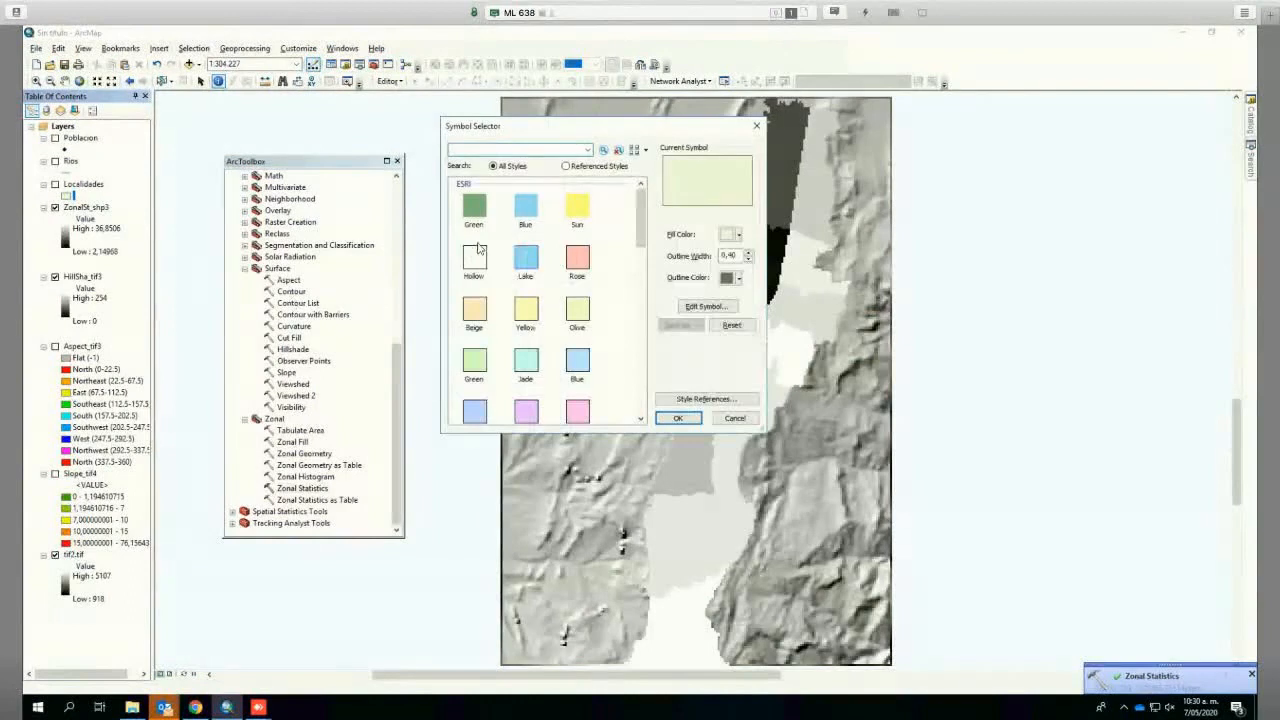
left_click(474, 259)
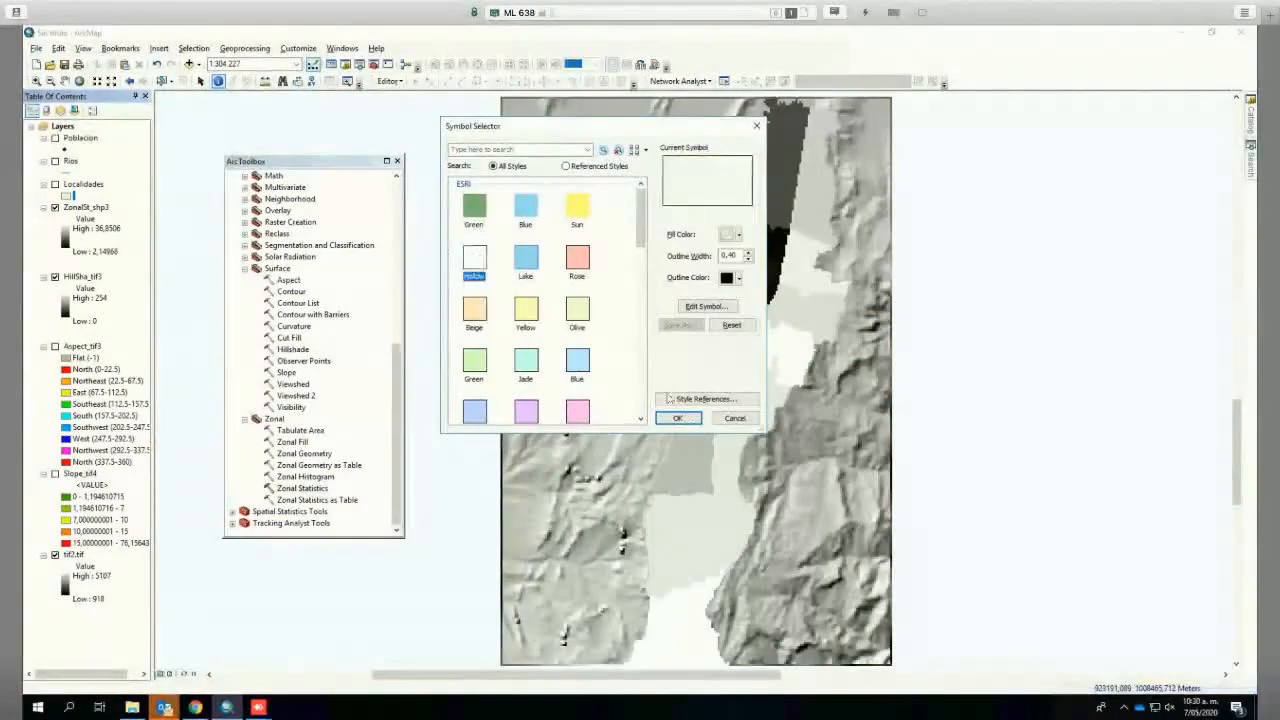
left_click(678, 418)
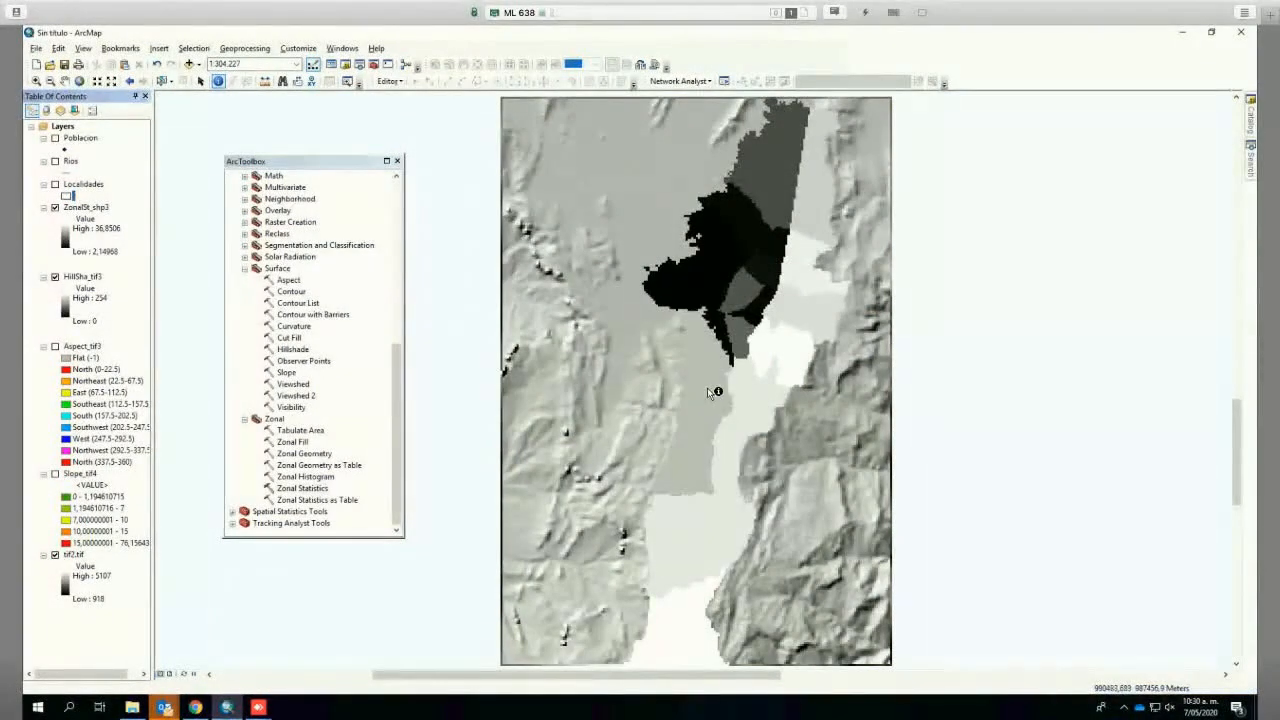
left_click(55, 184)
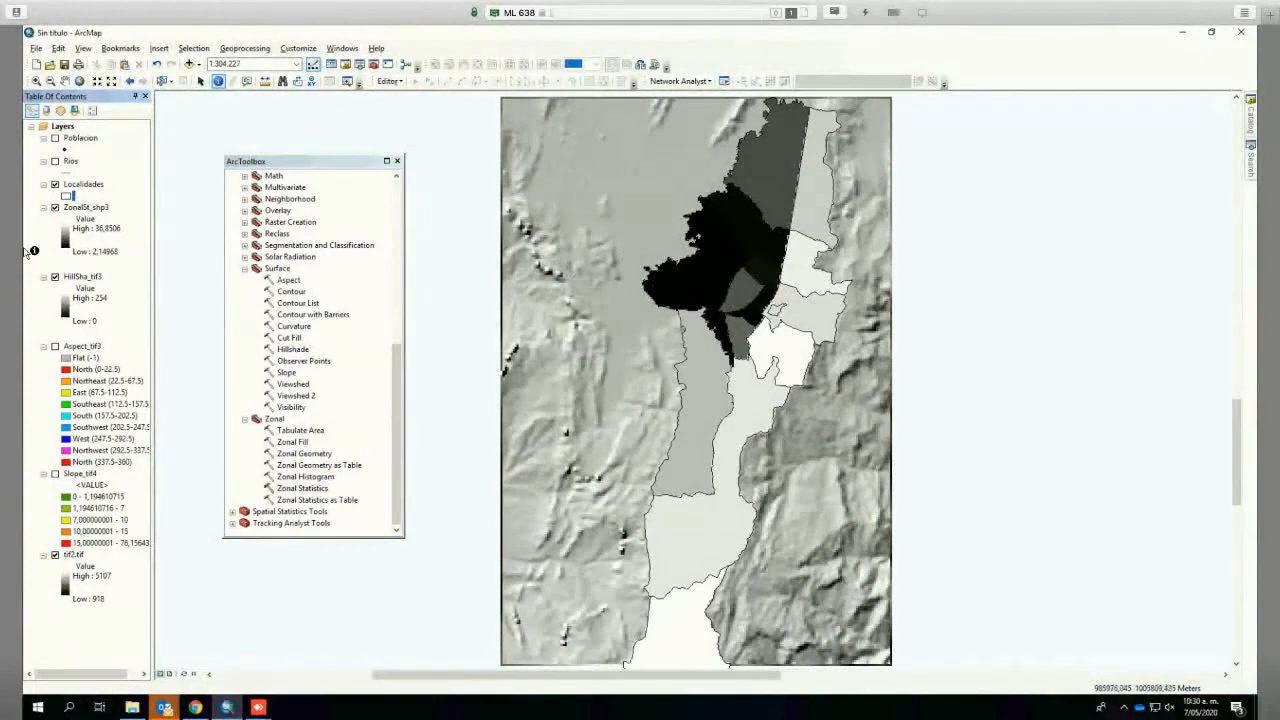
left_click(68, 196)
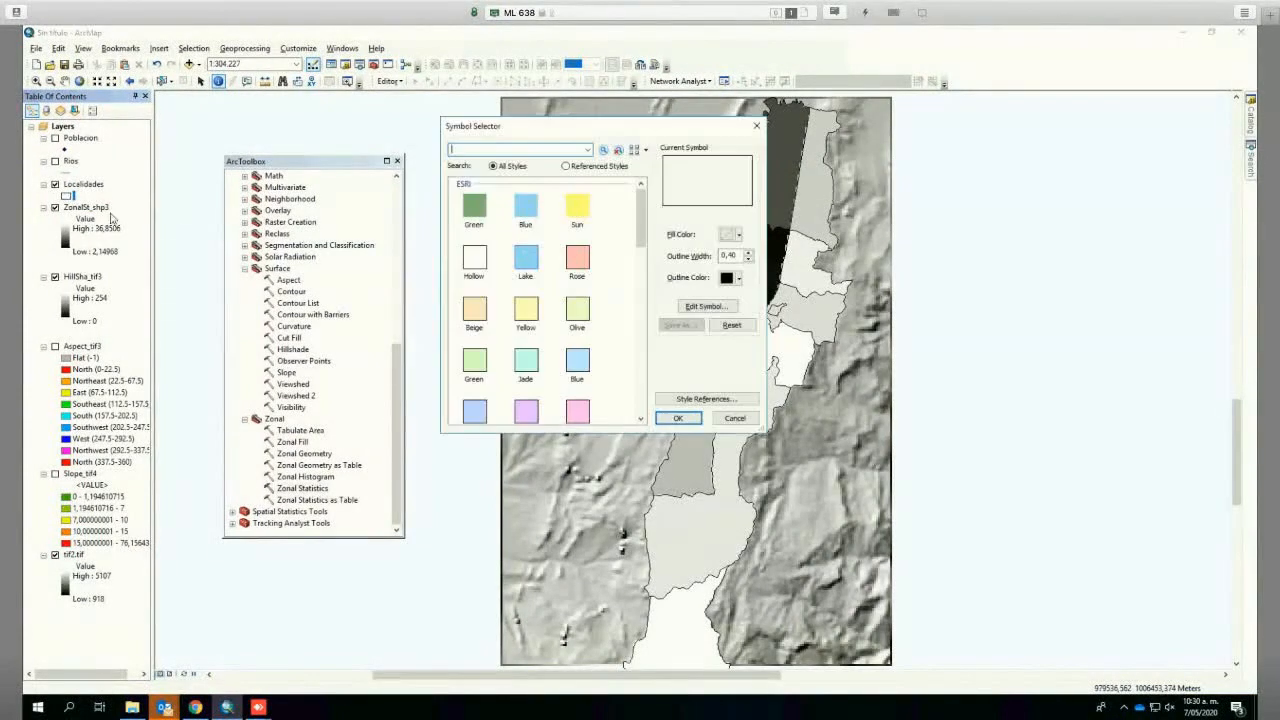
left_click(678, 418)
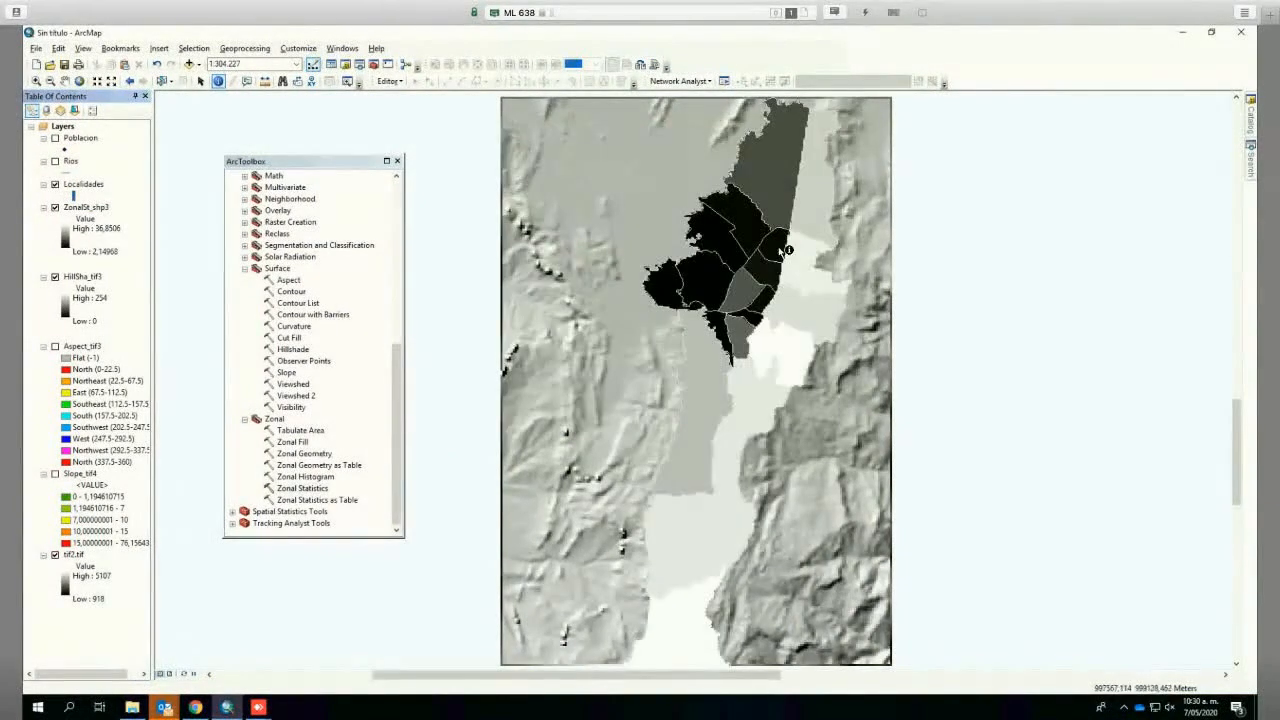
Step: Identify a dark Localidades polygon in the north of the city, examine its full attribute list, and close the results
left_click(729, 205)
left_click_drag(540, 385, 528, 348)
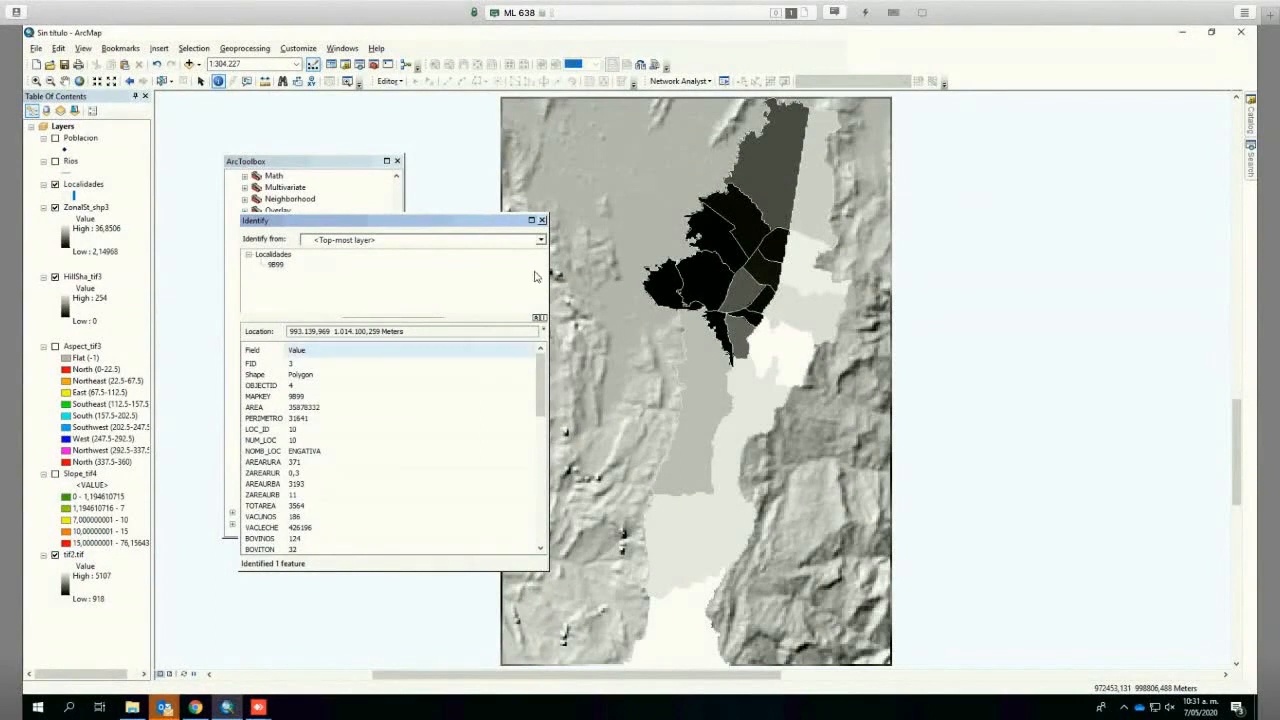
scroll(520, 430, "down", 10)
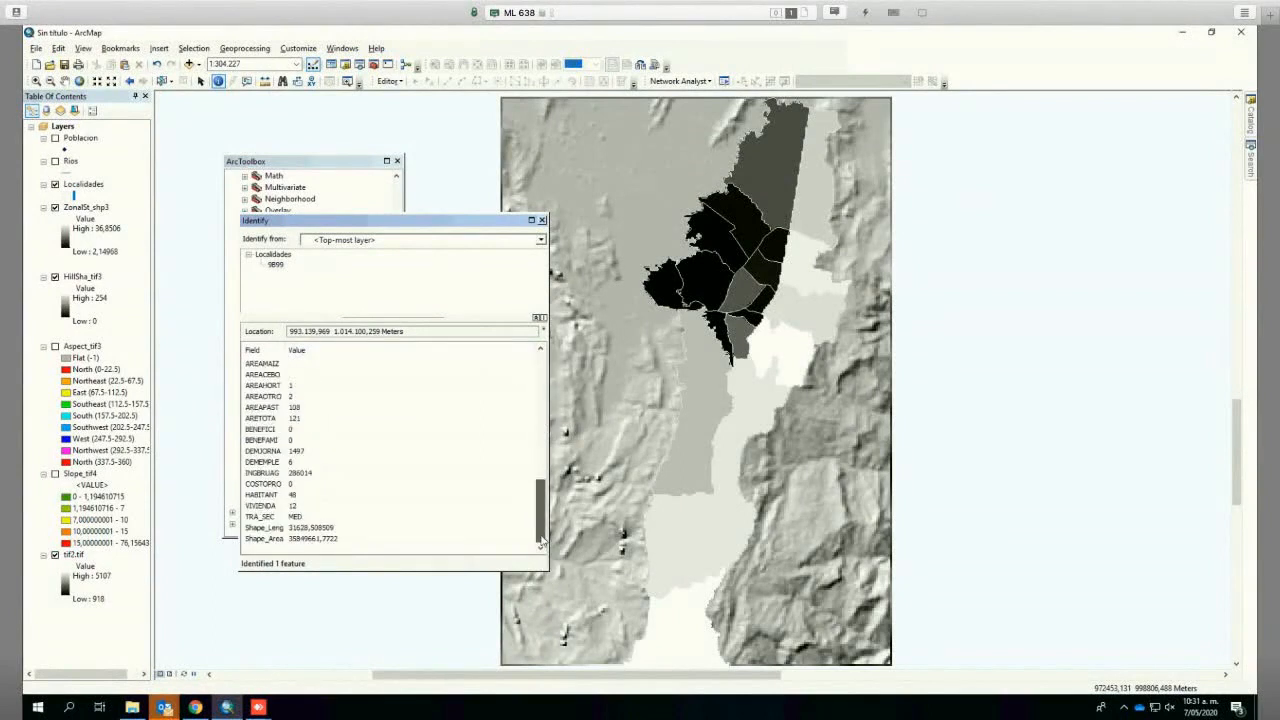
left_click_drag(540, 540, 540, 357)
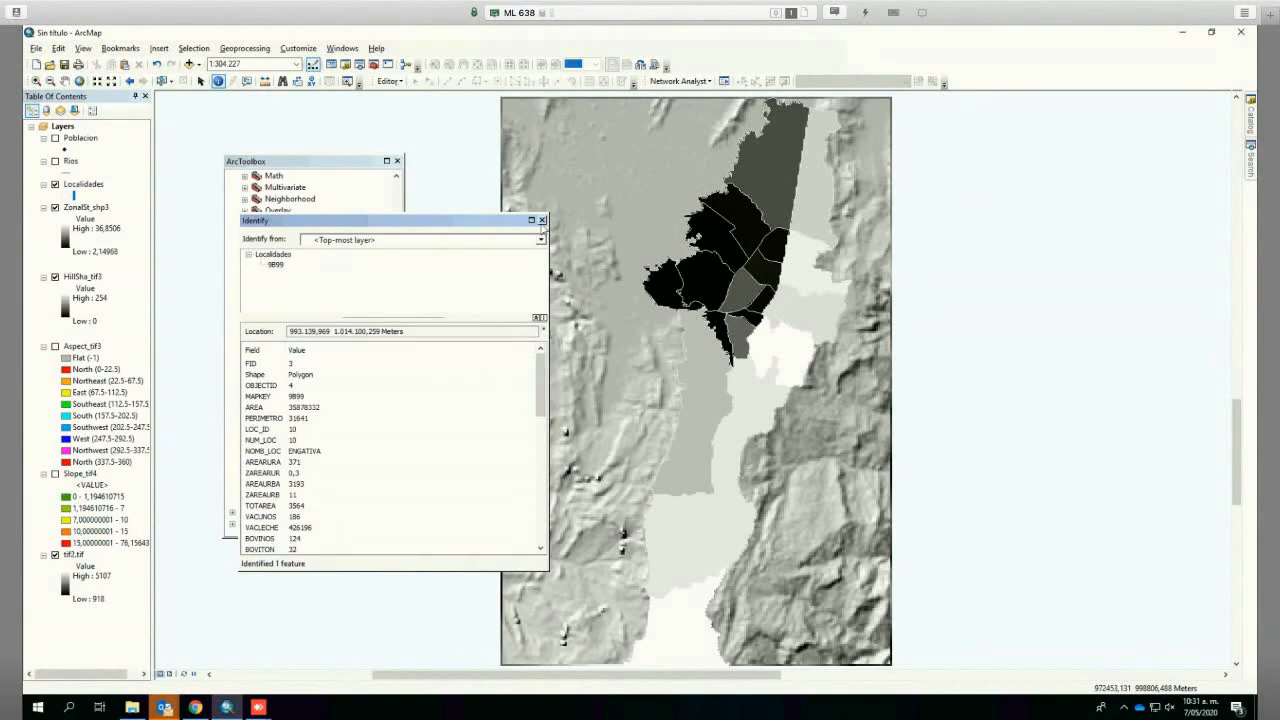
left_click(542, 220)
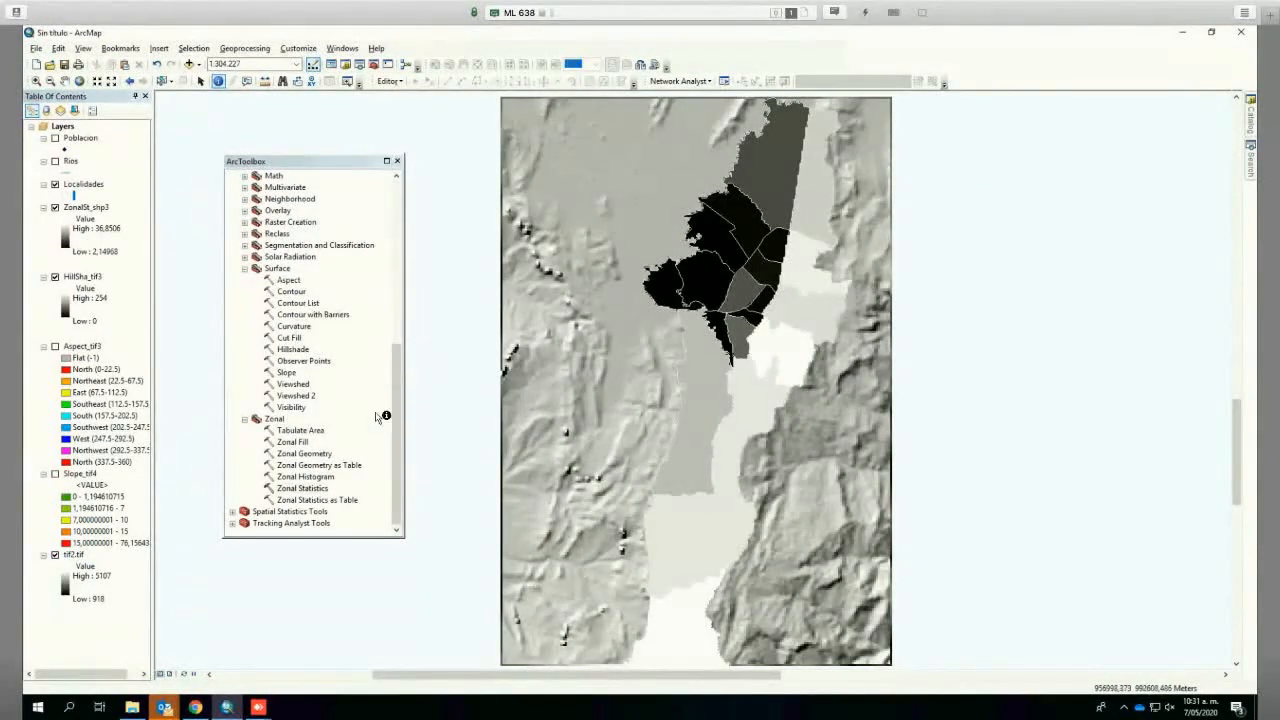
Step: Run Zonal Statistics as Table for Localidades by NOMB_LOC on Slope_tif4 with ALL statistics, outputting ZonalSt_shp4 to Default.gdb
double_click(332, 502)
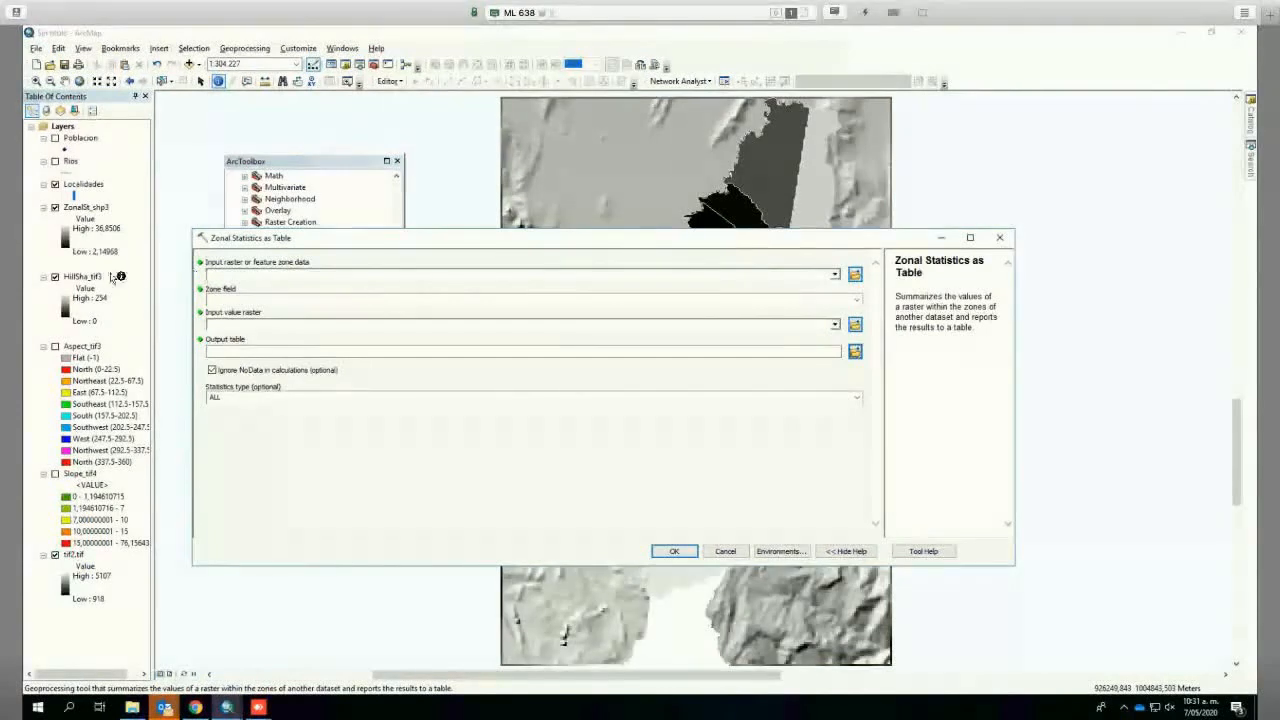
left_click(450, 274)
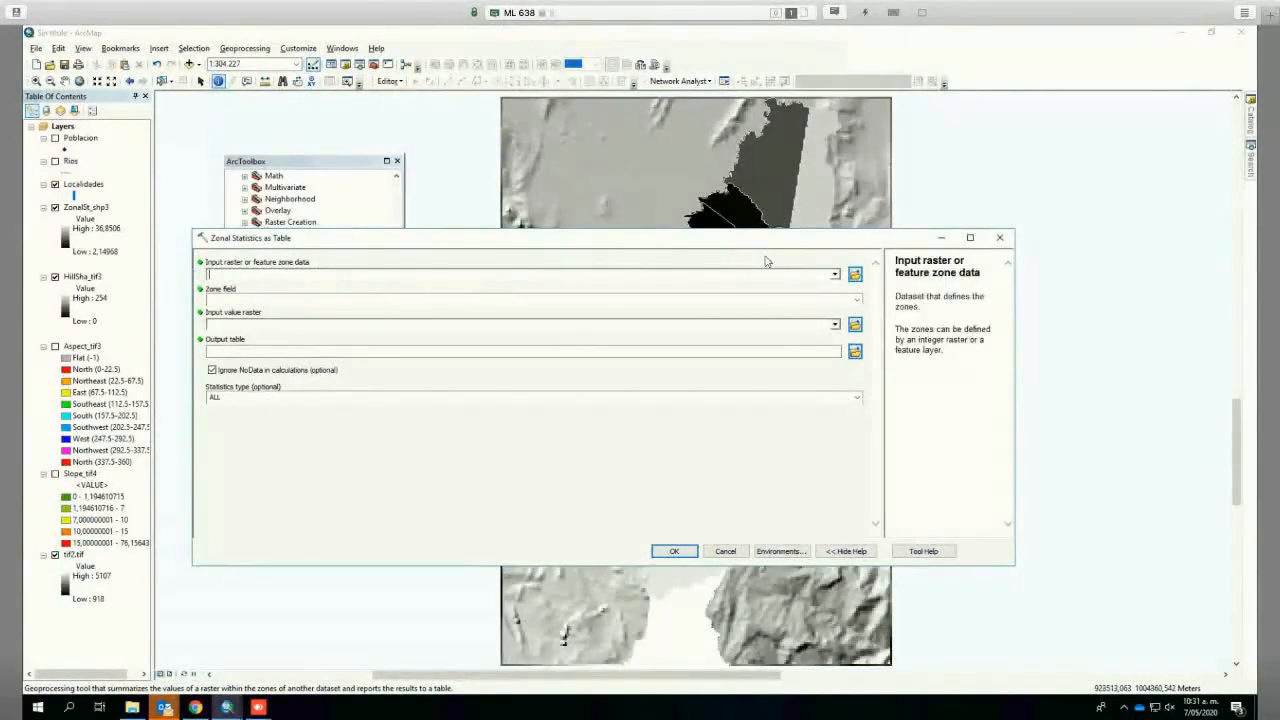
left_click(835, 276)
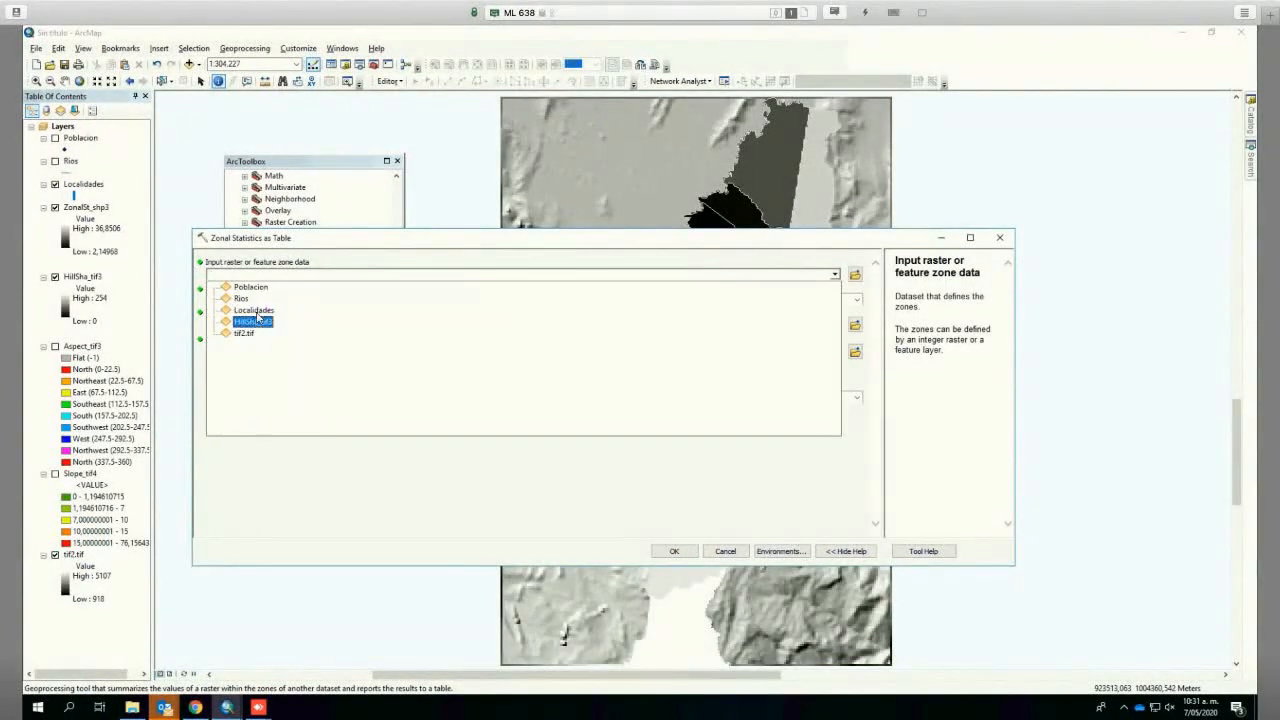
left_click(254, 311)
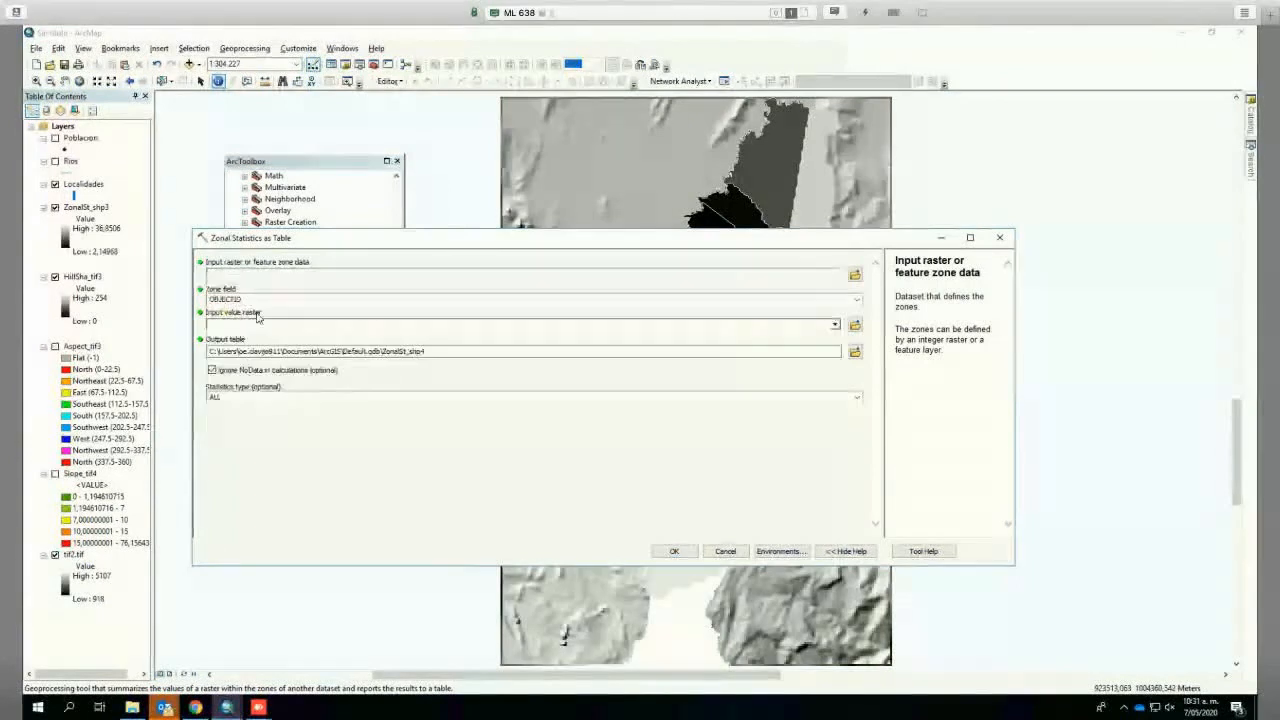
left_click(856, 300)
left_click(634, 323)
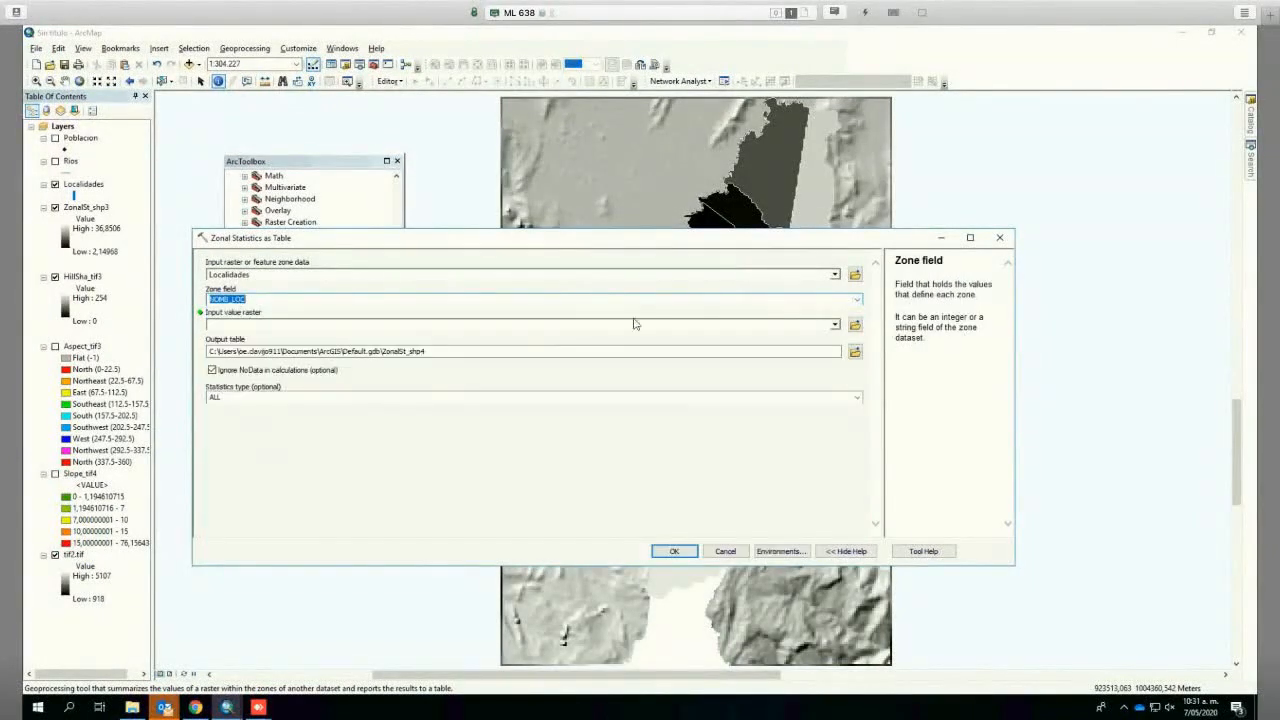
left_click(835, 325)
left_click(252, 375)
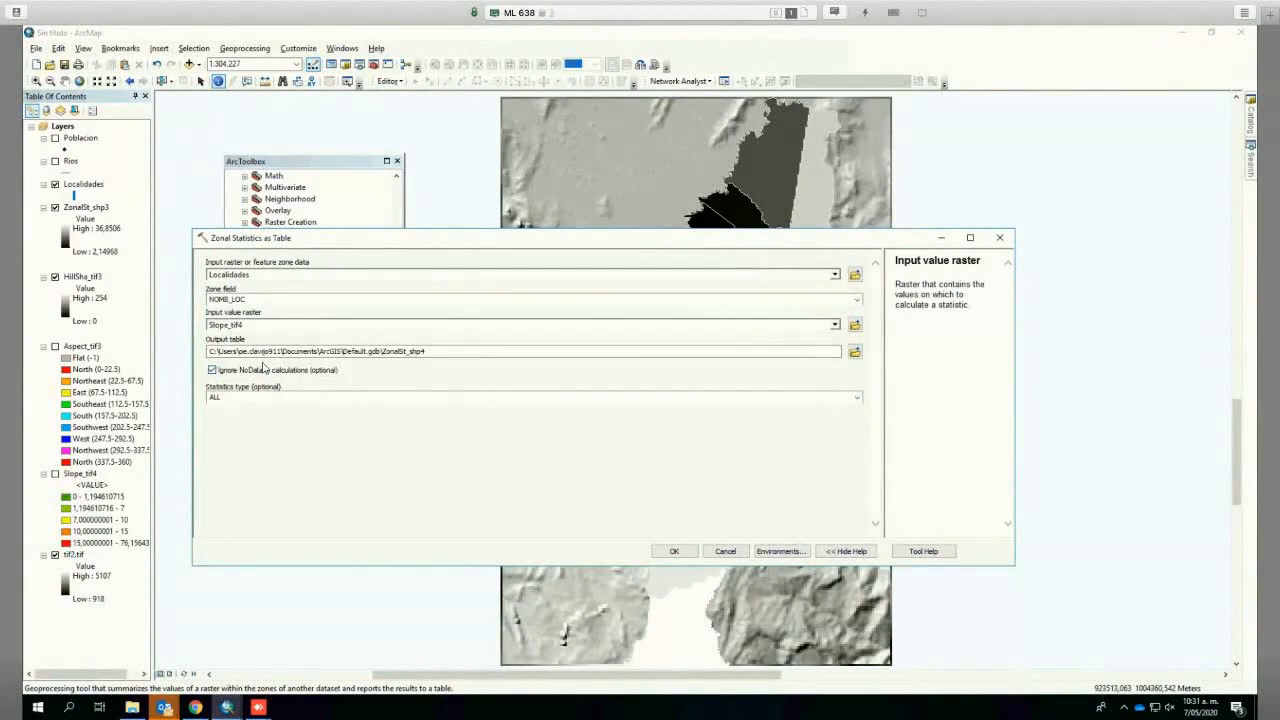
left_click(857, 398)
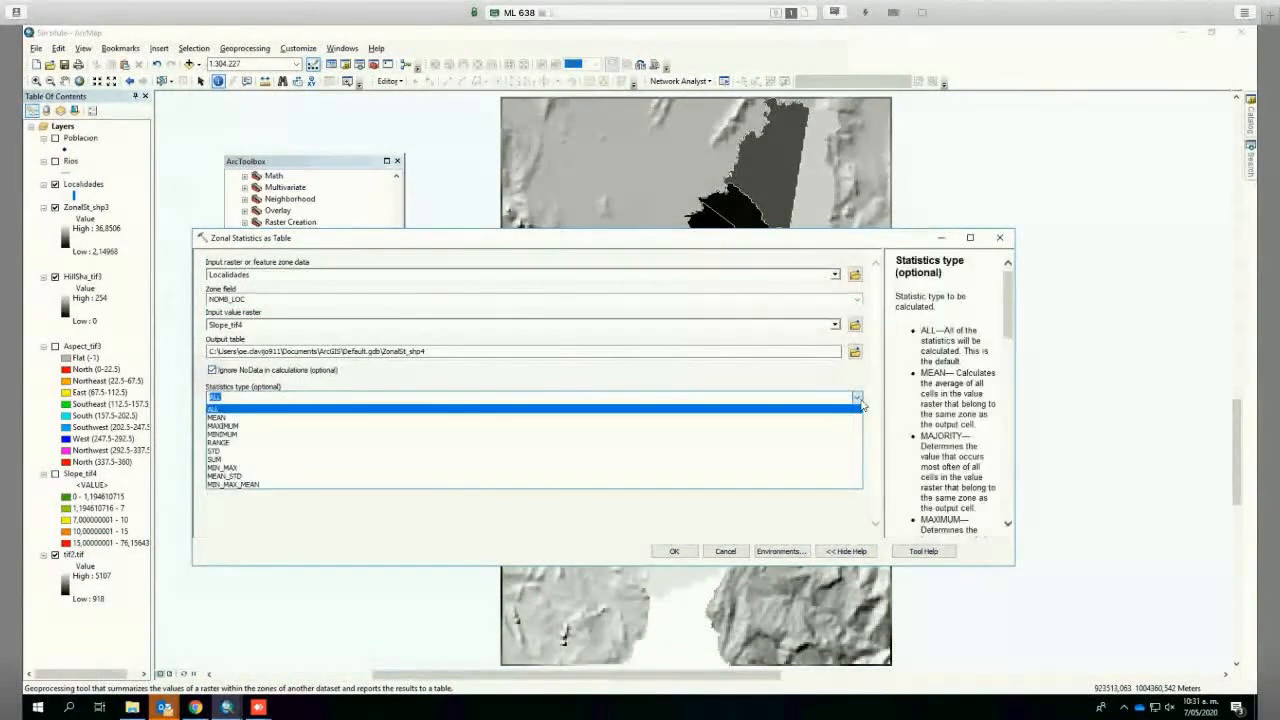
left_click(790, 410)
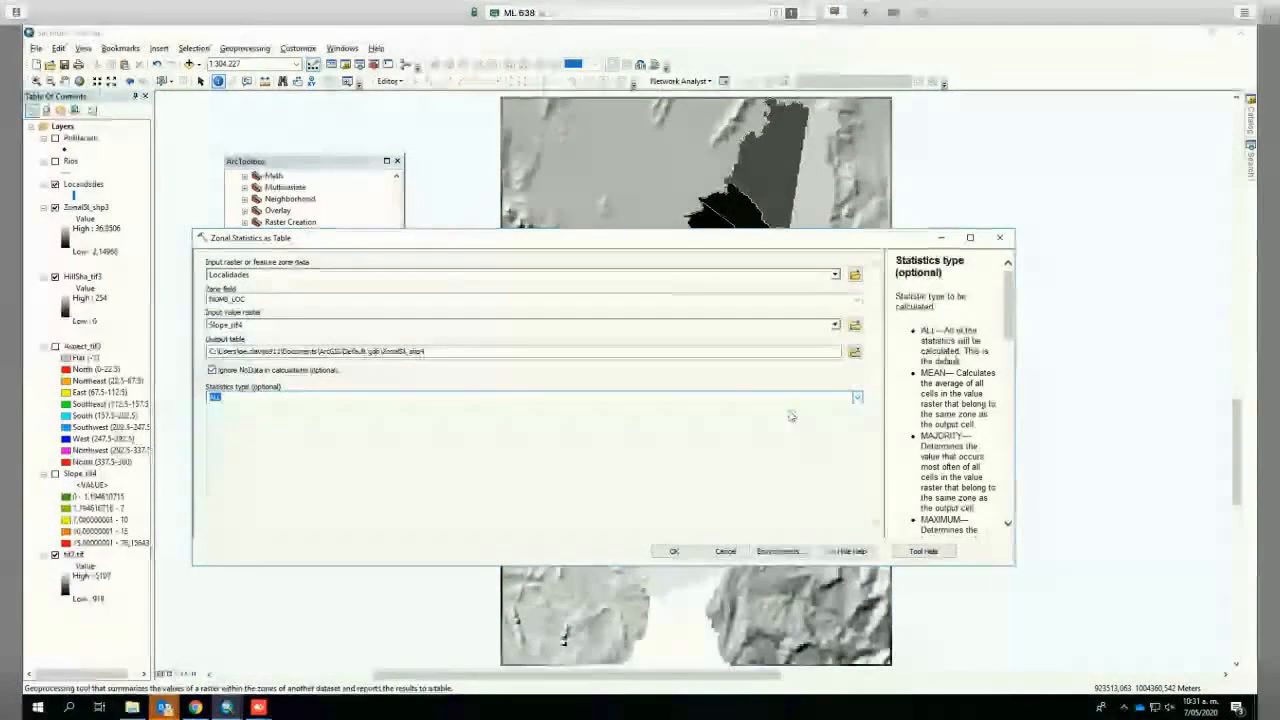
left_click(672, 551)
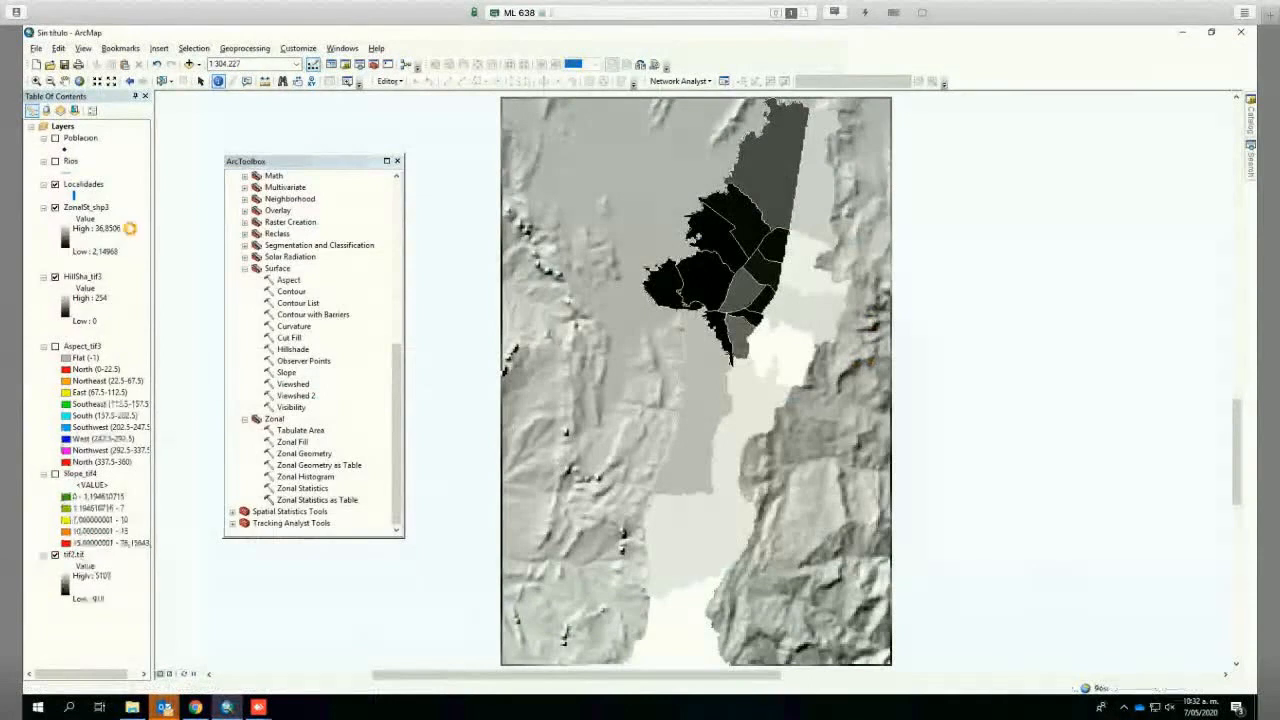
Step: List the layers by source and open the ZonalSt_shp4 table to examine the slope statistics per locality
right_click(100, 578)
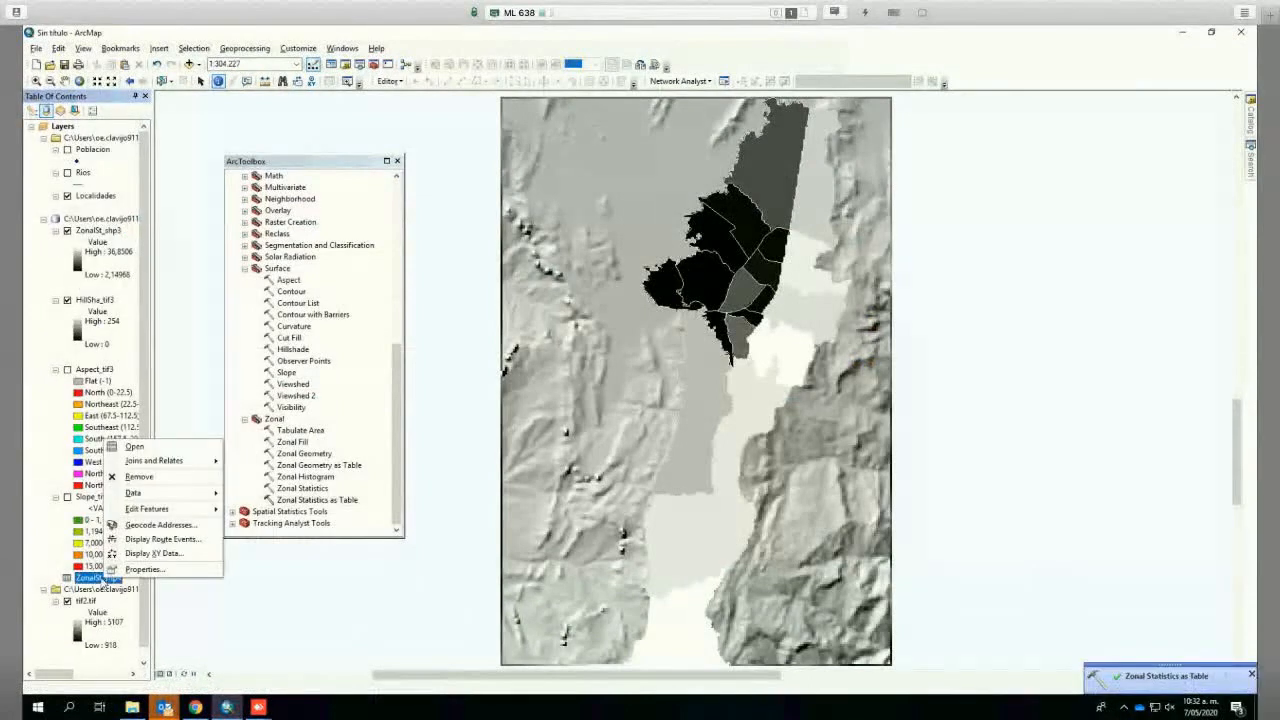
left_click(33, 111)
left_click(45, 110)
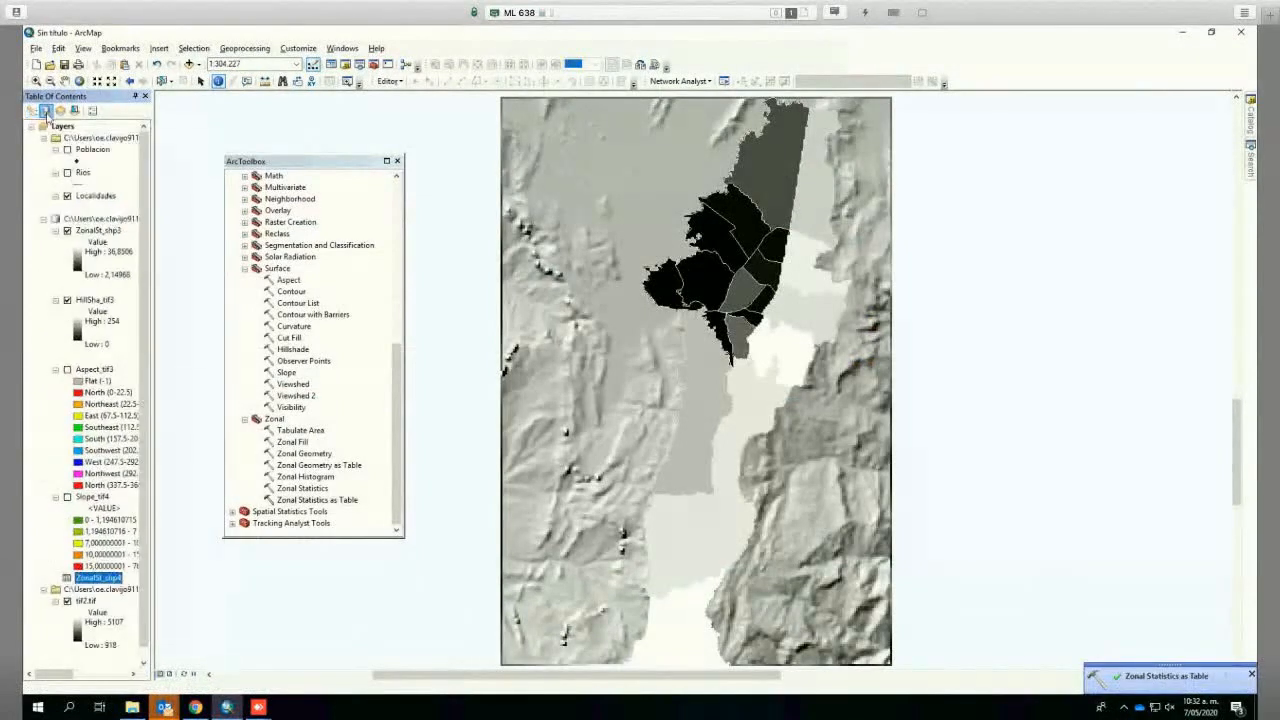
right_click(98, 578)
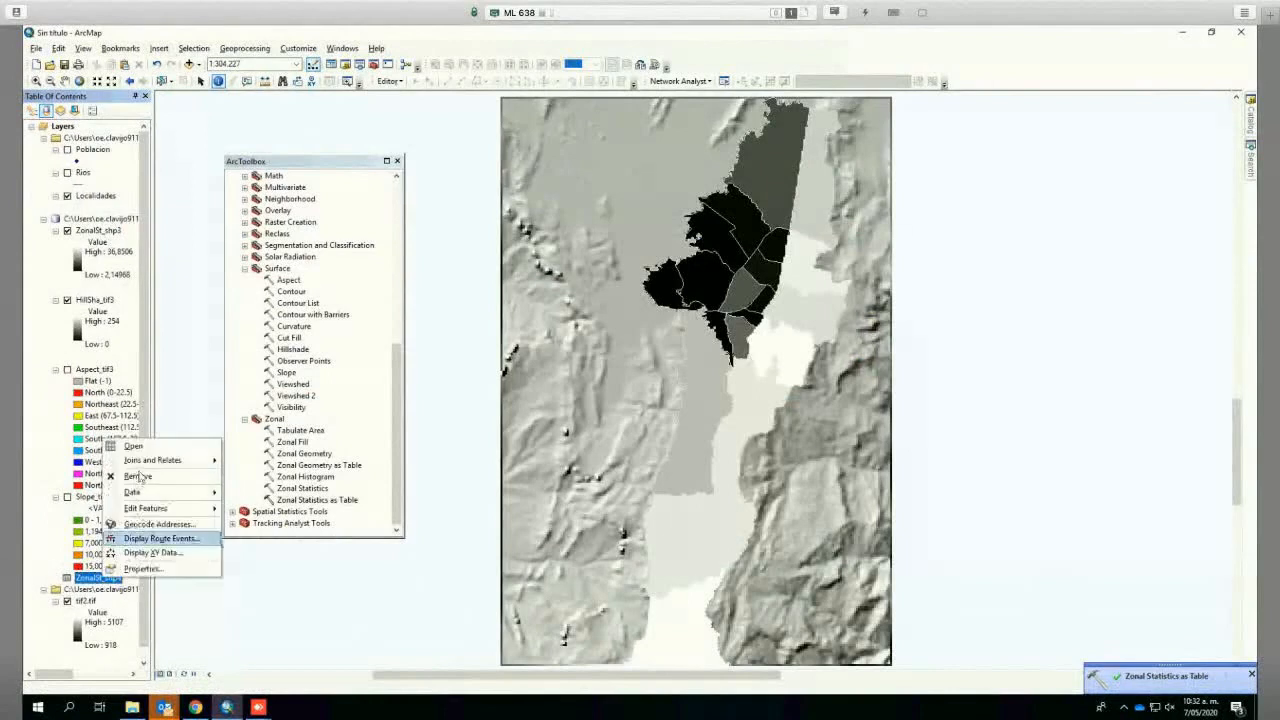
left_click(134, 446)
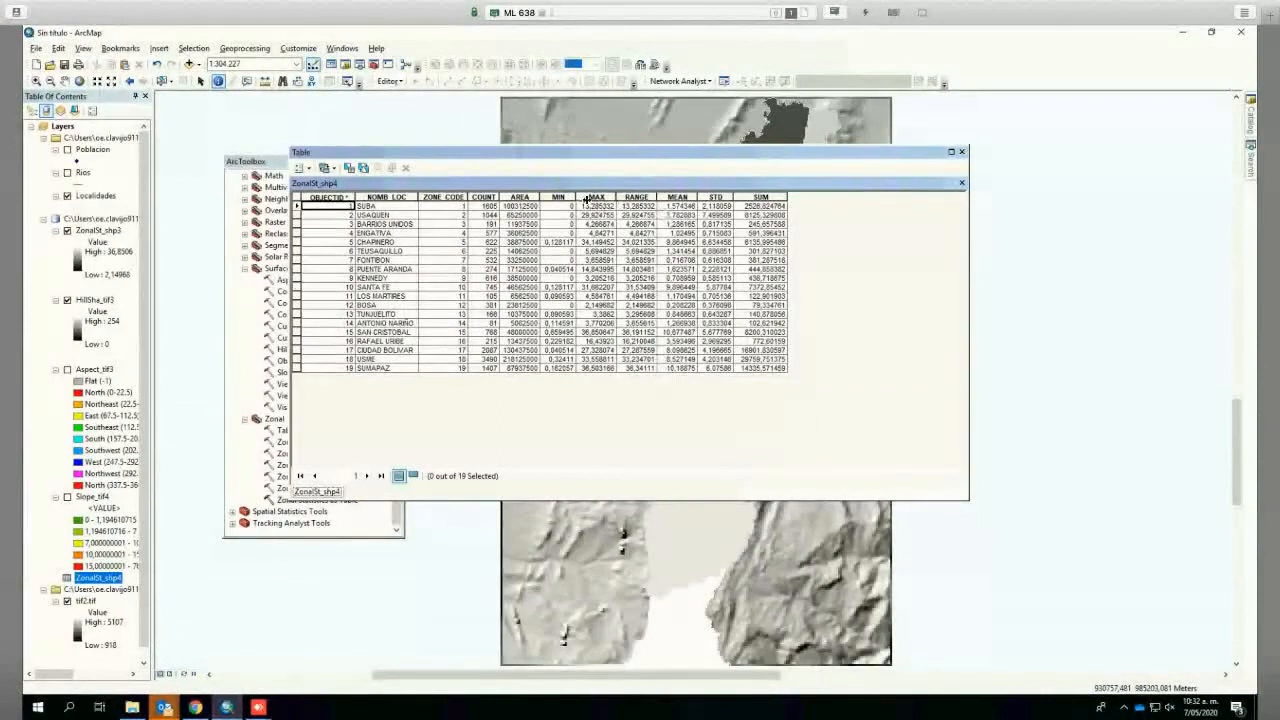
Step: Sort the ZonalSt_shp4 table by MEAN in descending order, select the first record, and close the table
right_click(680, 193)
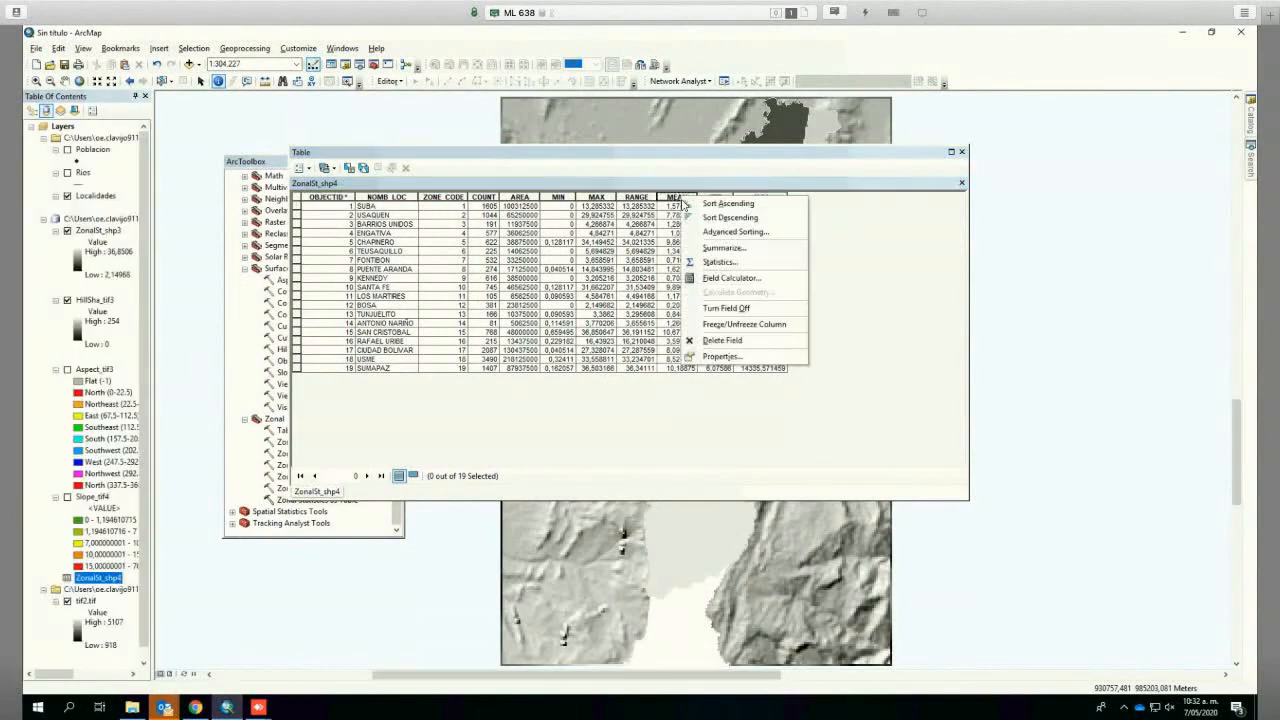
left_click(706, 201)
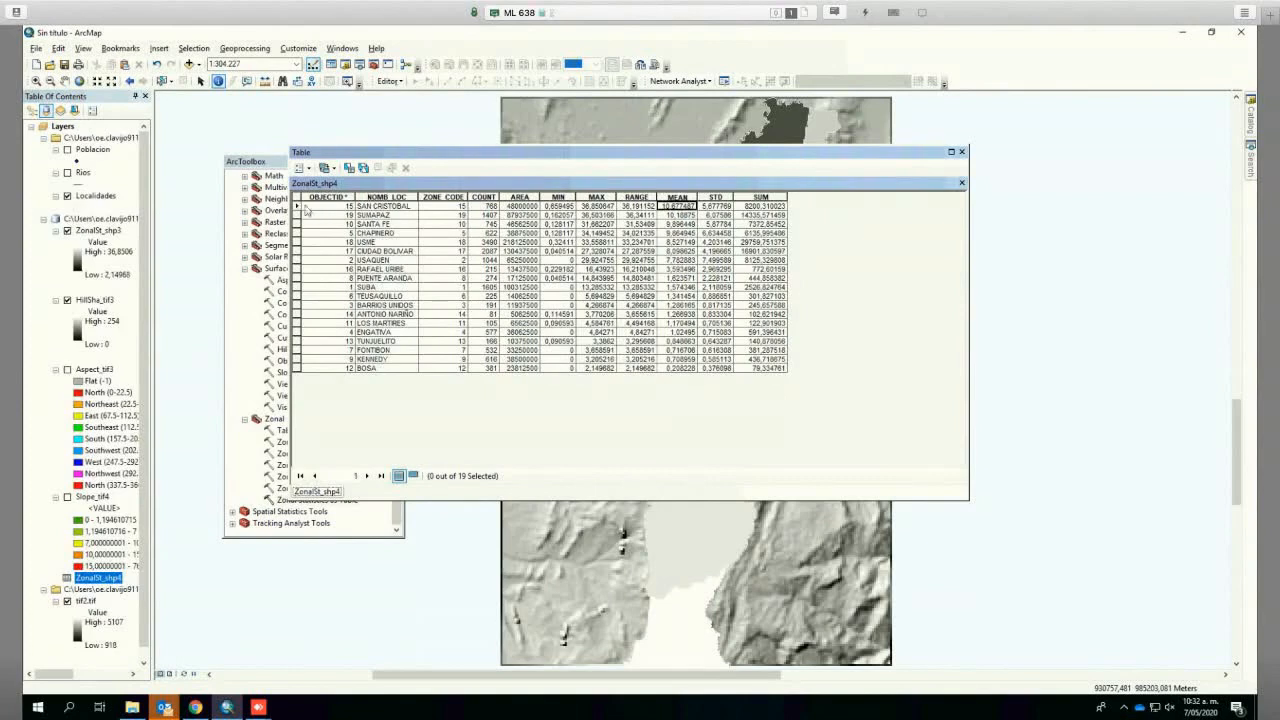
left_click(297, 206)
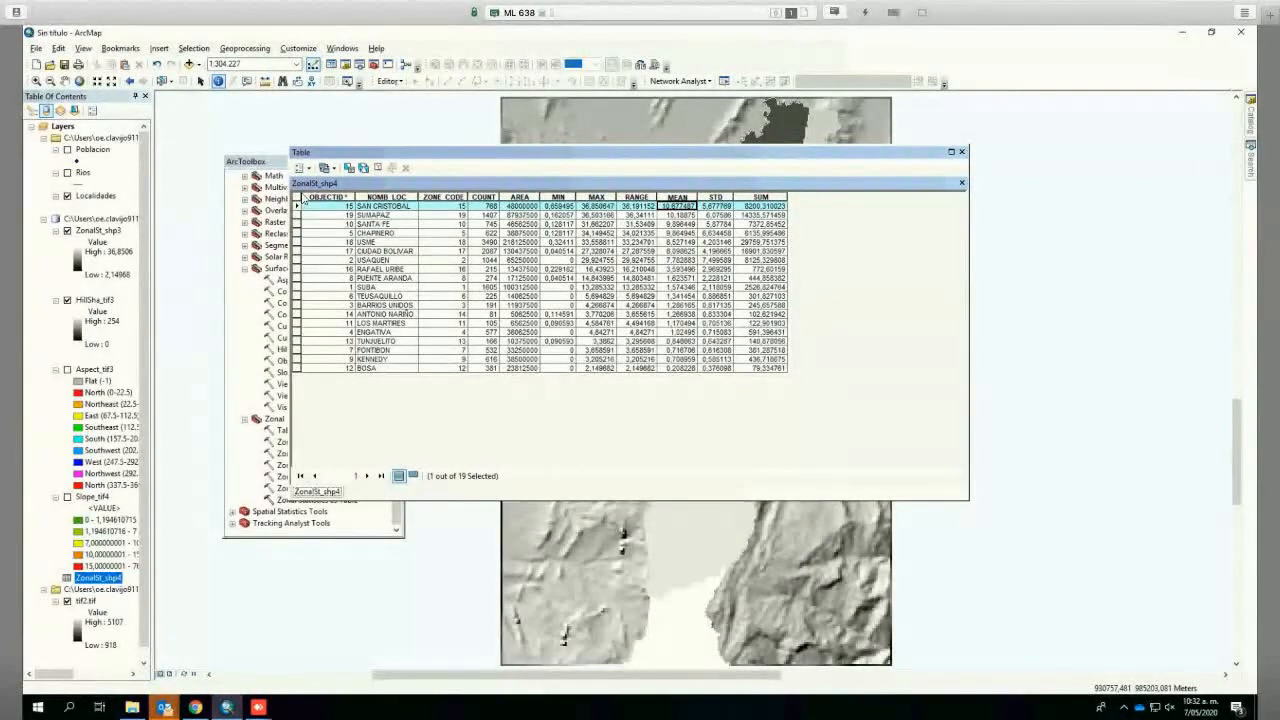
left_click(961, 151)
double_click(317, 499)
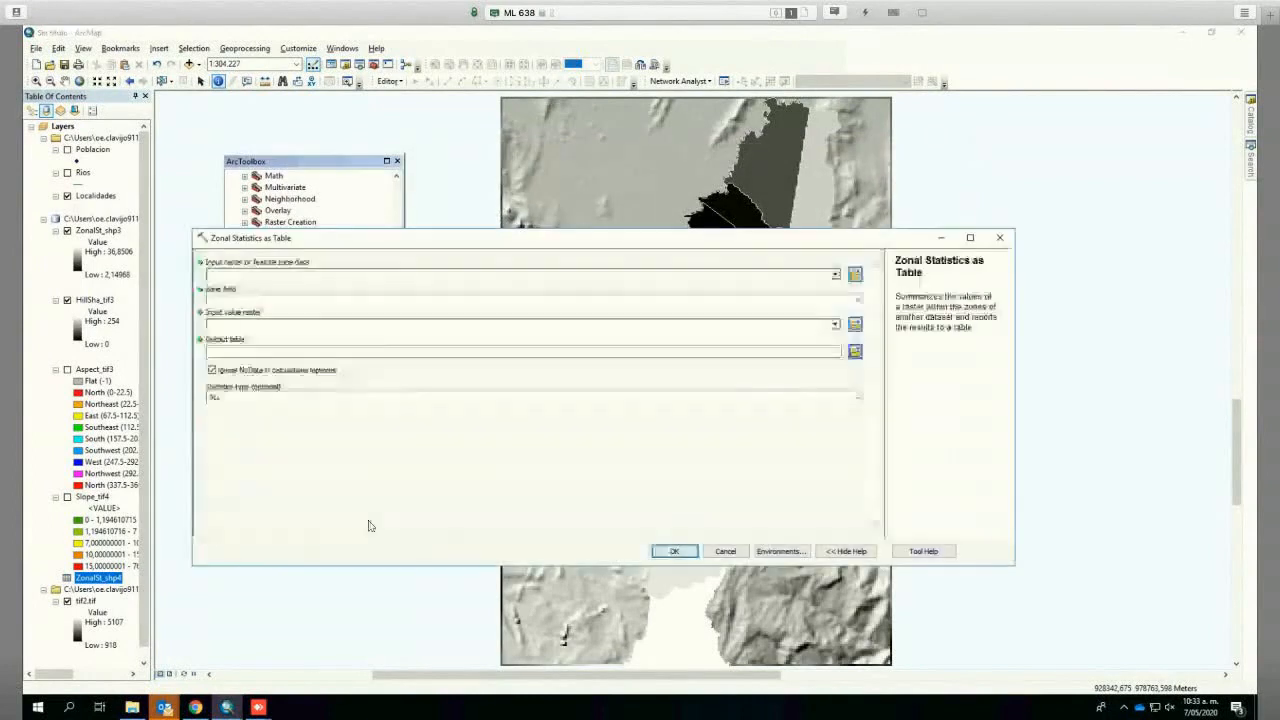
left_click(835, 274)
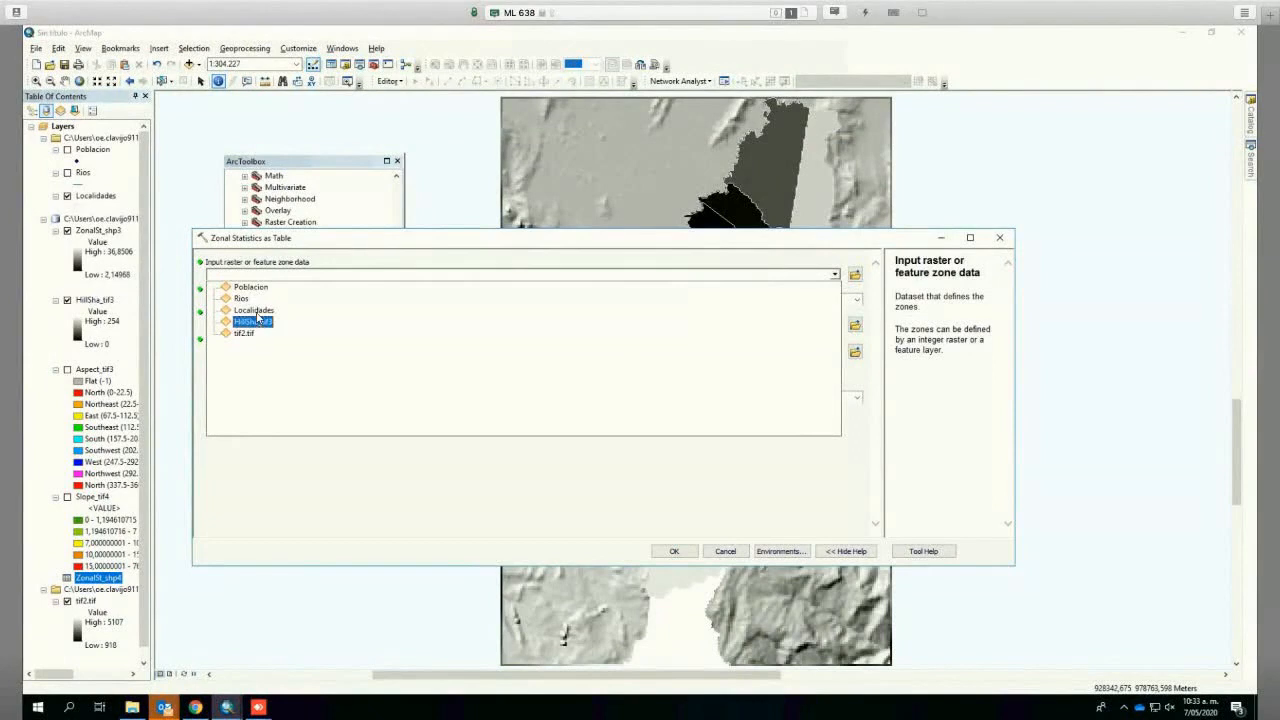
left_click(520, 310)
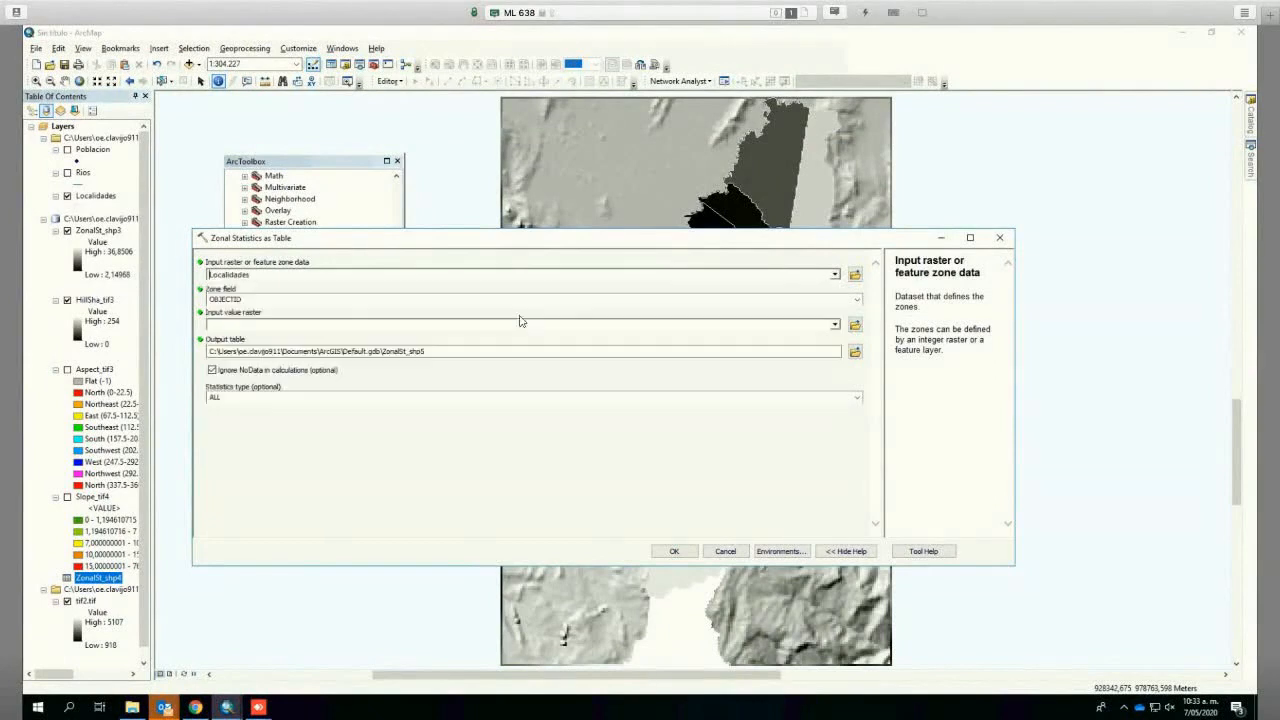
left_click(857, 300)
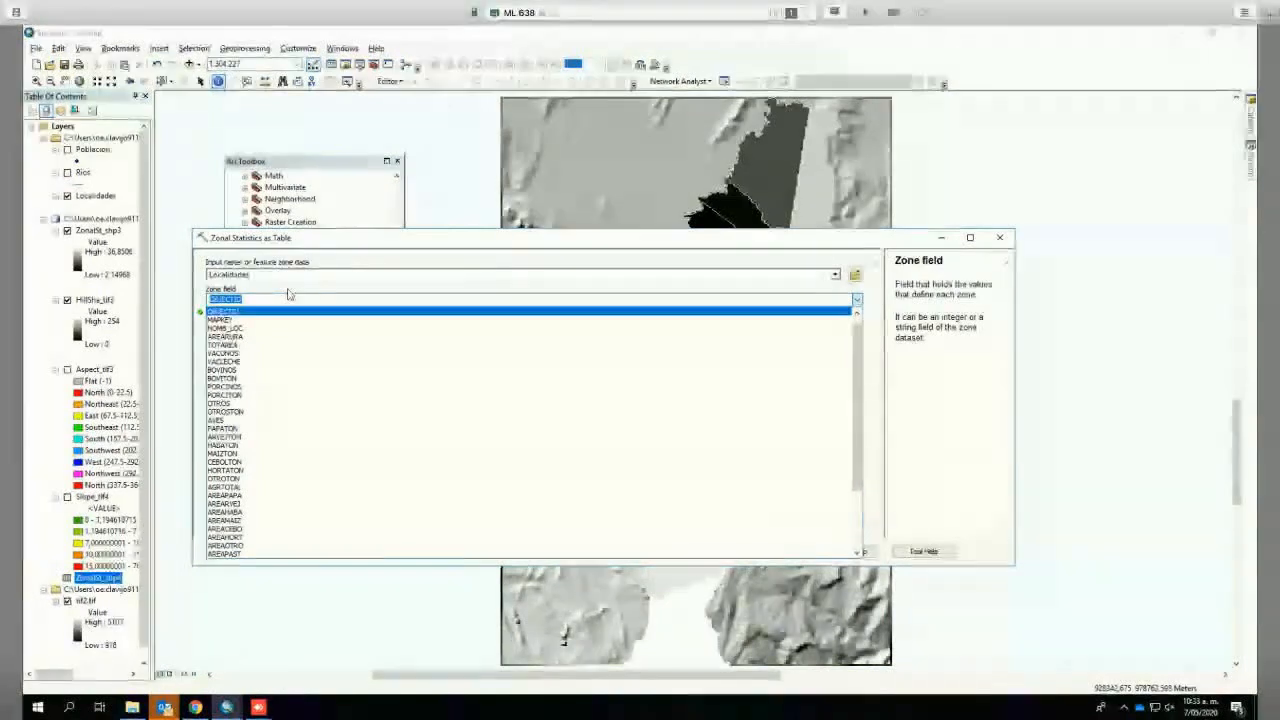
left_click(241, 330)
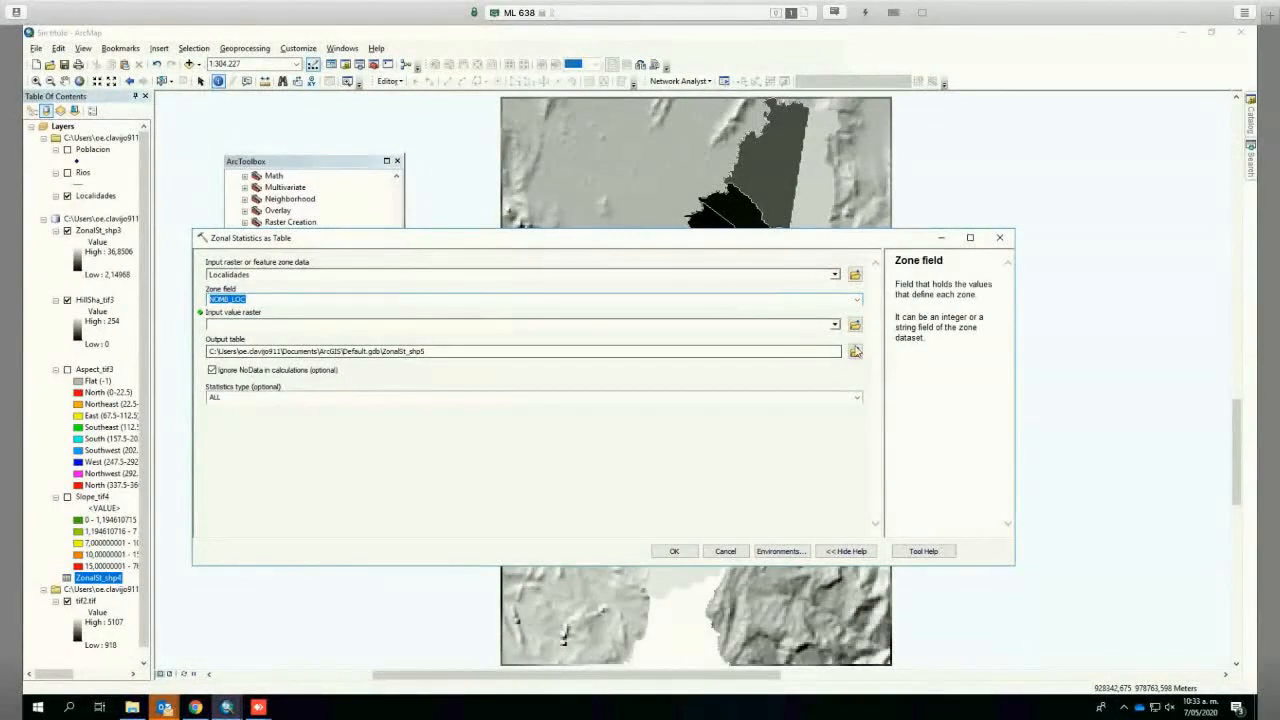
left_click(835, 324)
left_click(835, 324)
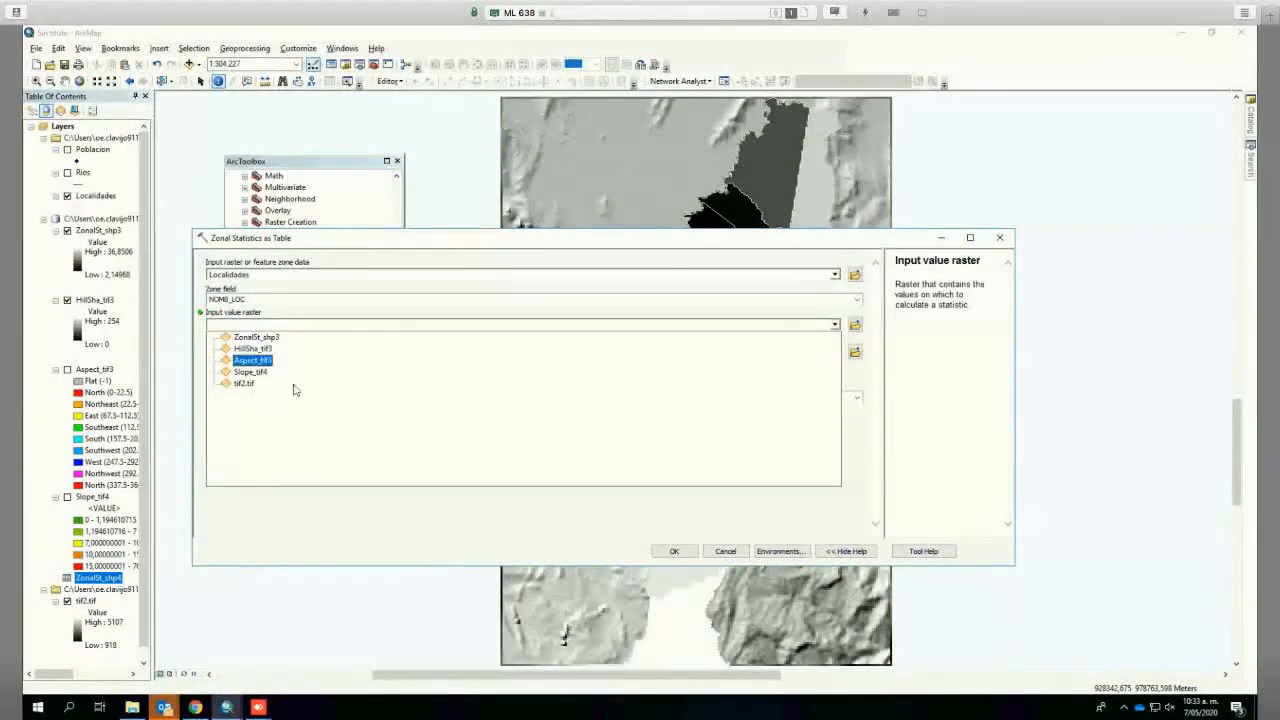
left_click(251, 373)
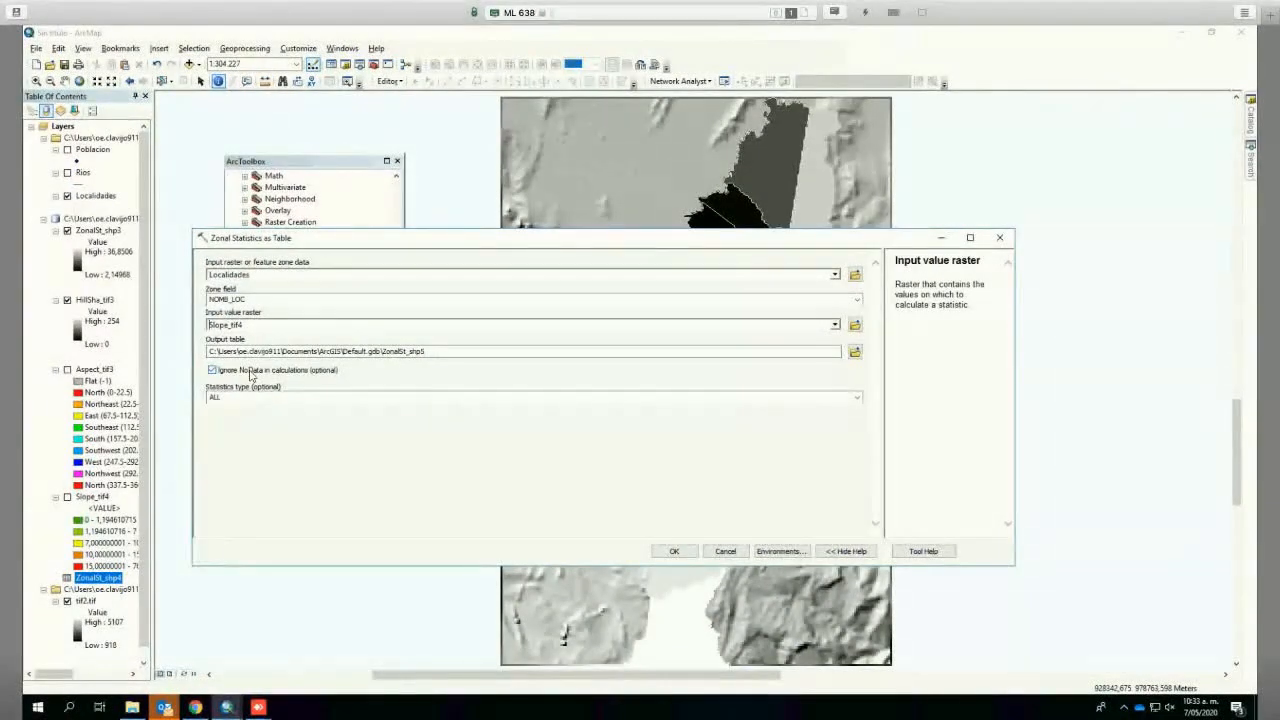
left_click(727, 551)
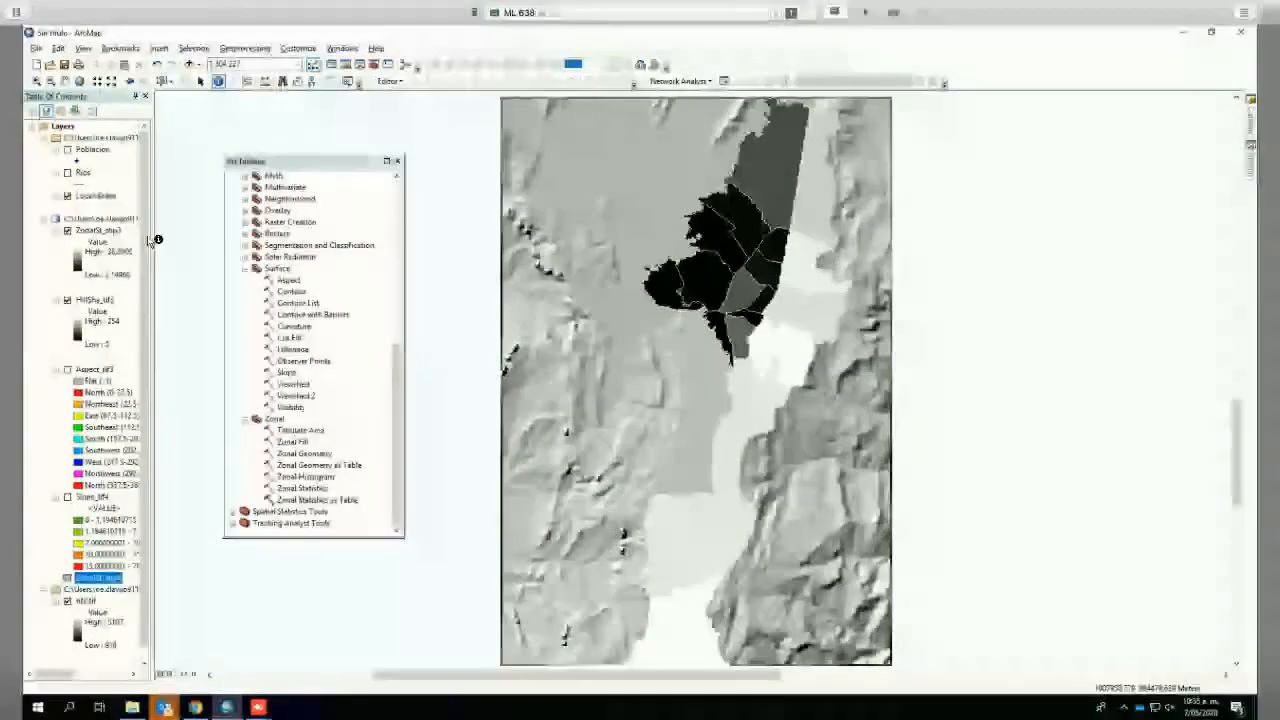
Step: Turn off the HillSha_tif3 and tif2.tif layers and turn on Slope_tif4 beneath the zonal raster
left_click(67, 299)
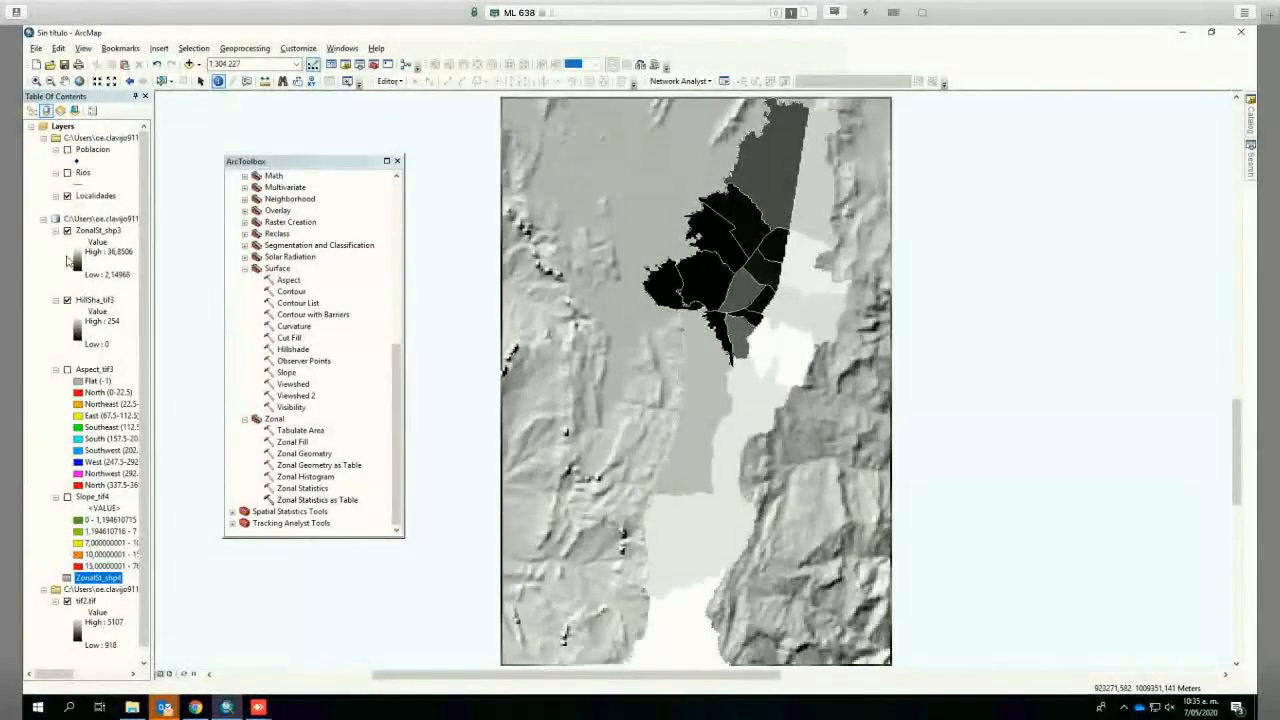
left_click(67, 231)
left_click(67, 231)
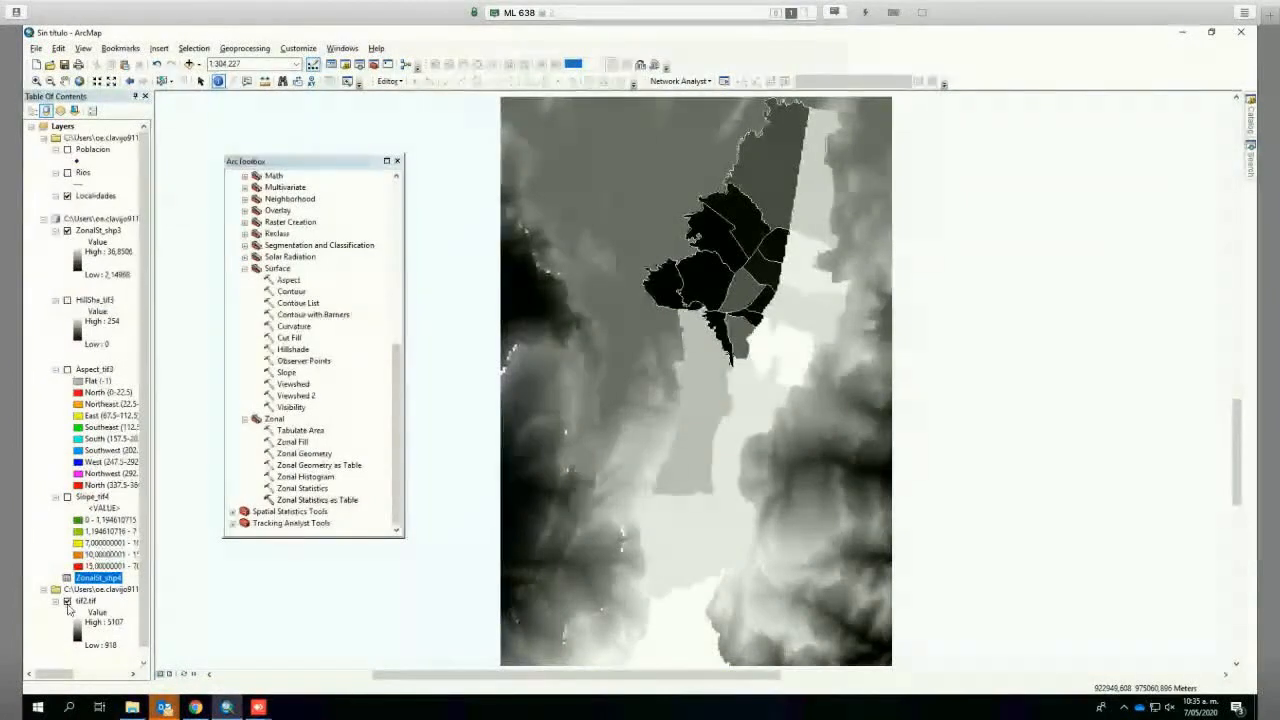
left_click(67, 601)
left_click(67, 497)
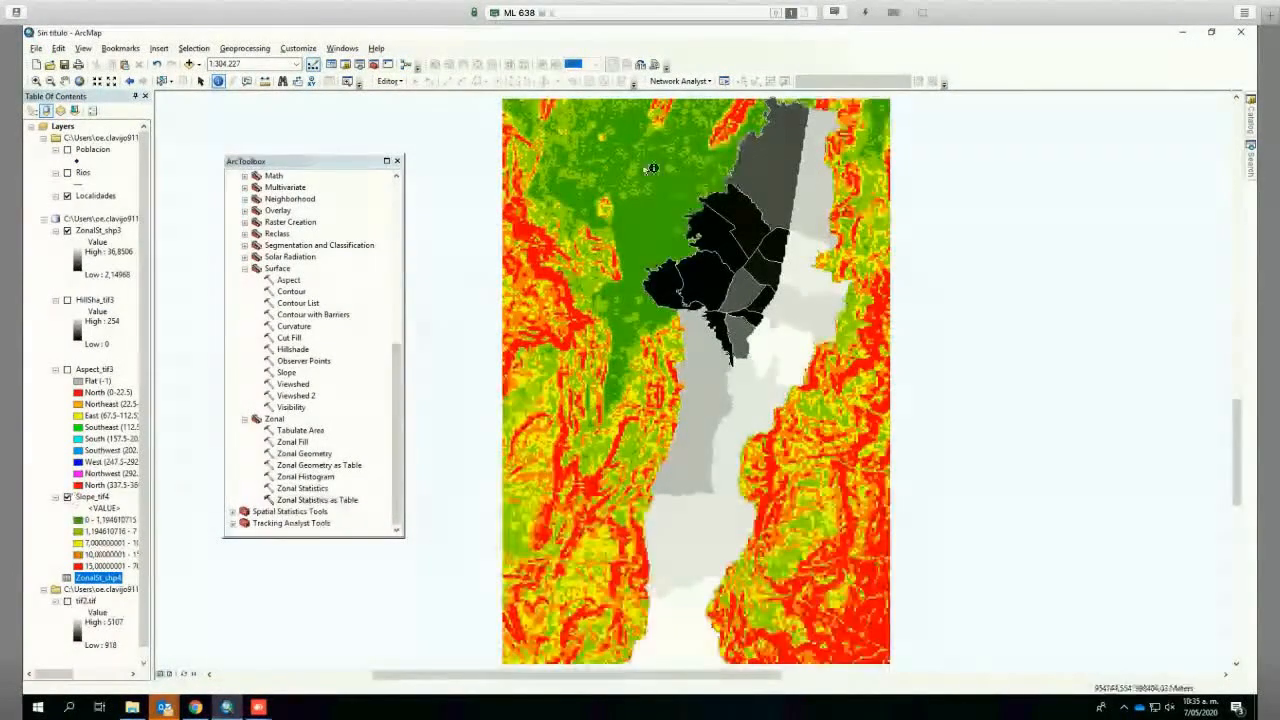
Step: Switch ZonalSt_shp3 off and on to compare it with the slope raster, leaving the zonal layer off
left_click(67, 231)
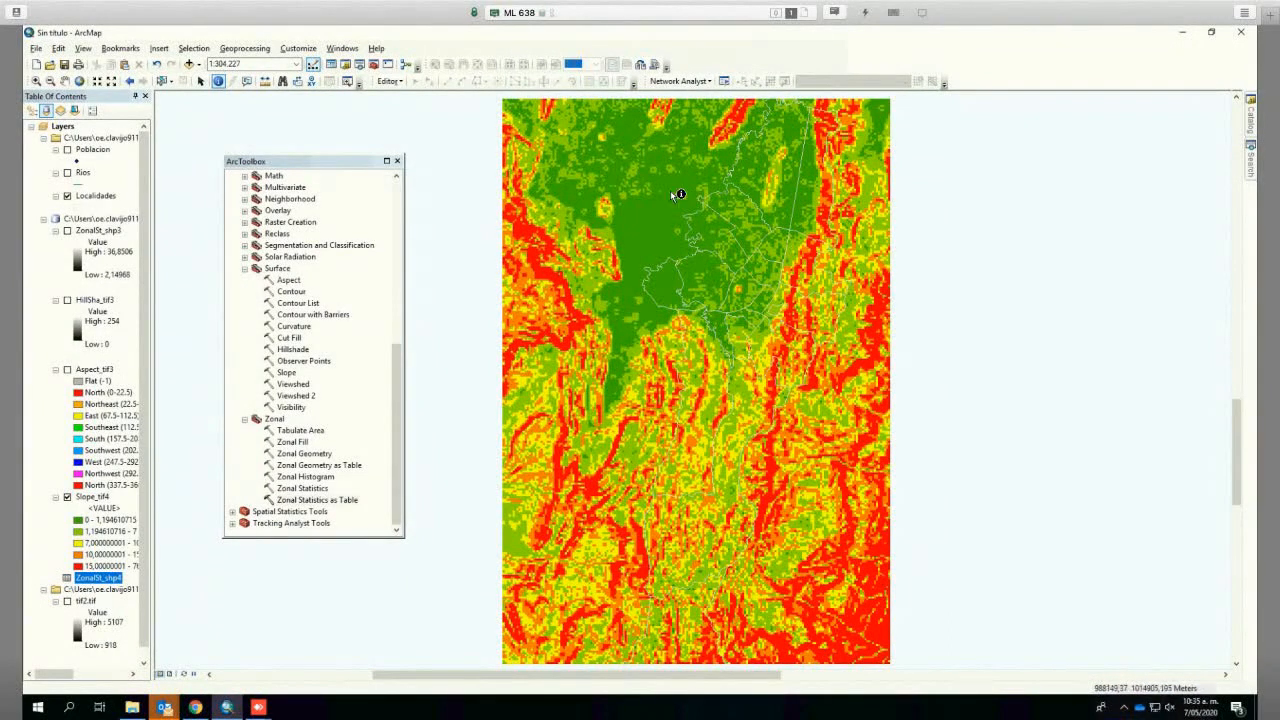
left_click(67, 231)
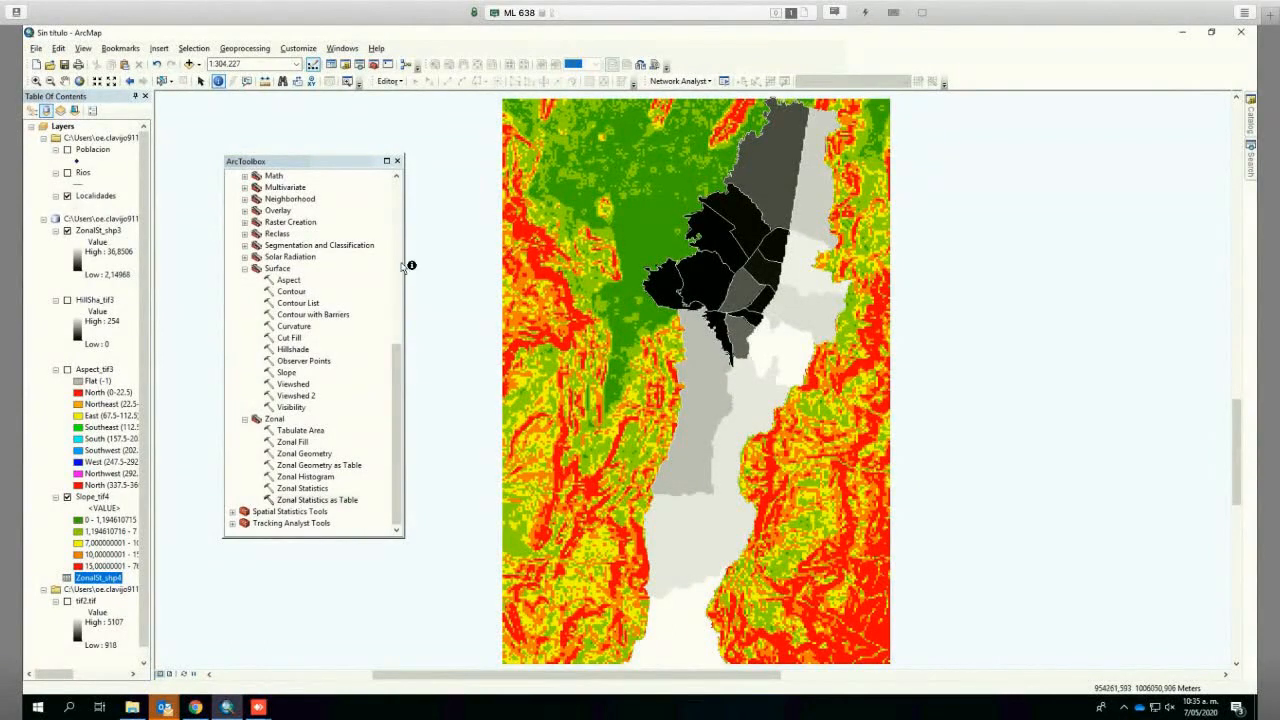
left_click(67, 231)
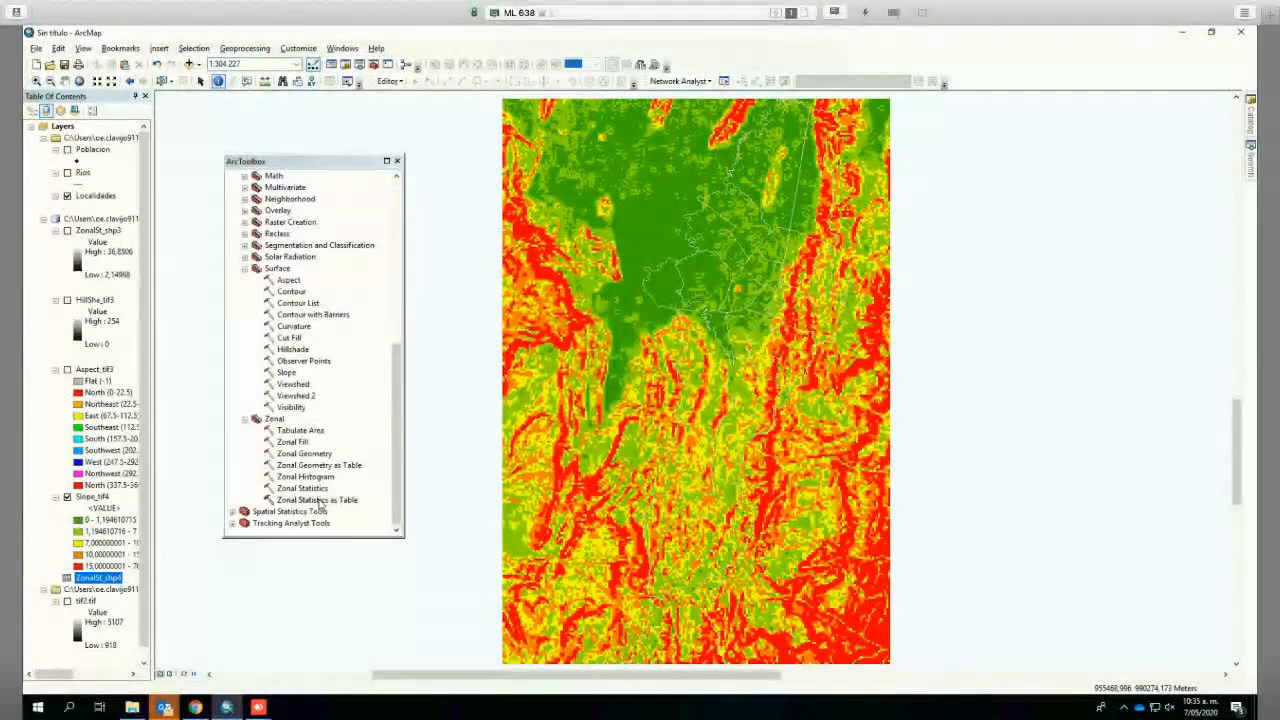
left_click(67, 231)
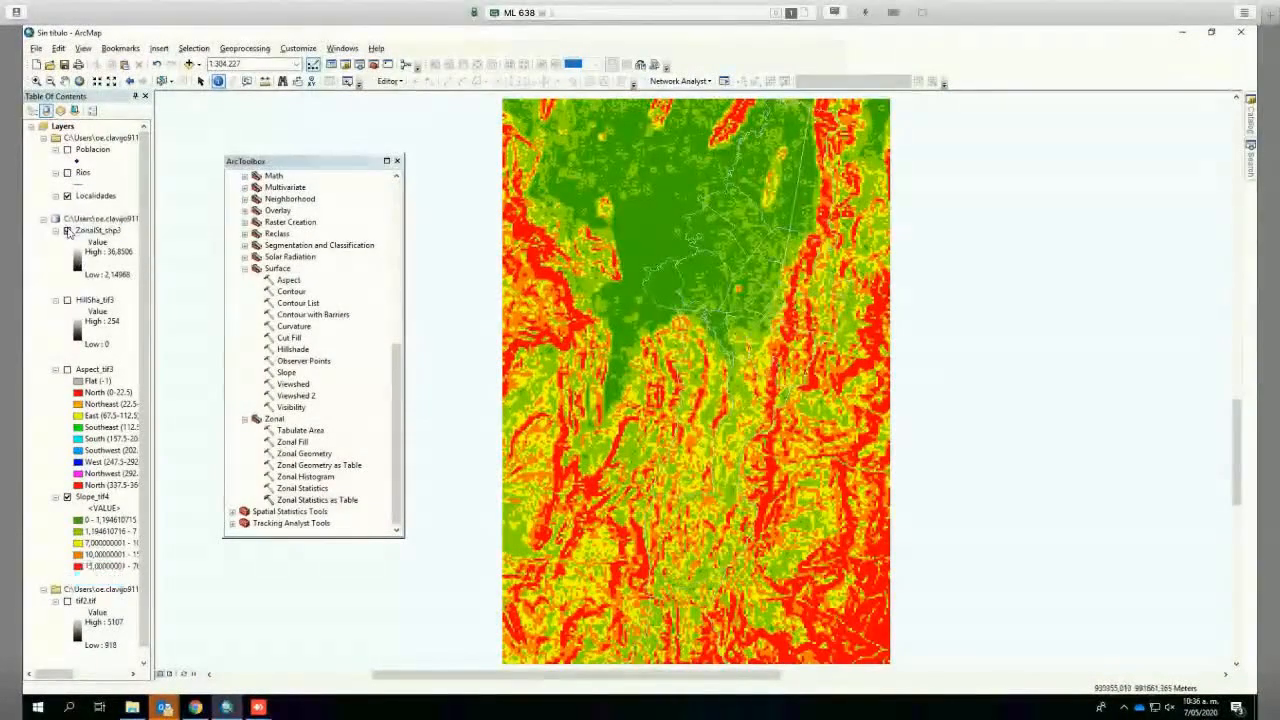
left_click(67, 231)
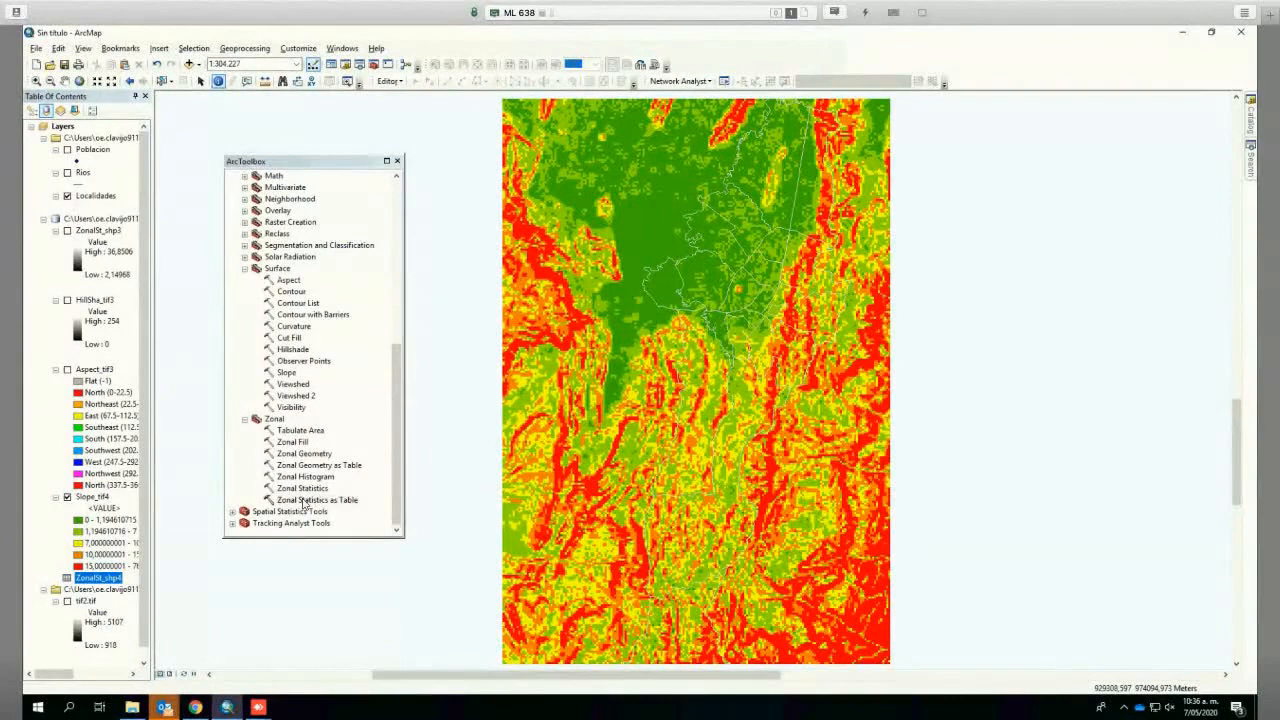
Step: Examine the statistics types offered by Zonal Statistics as Table, and cancel the tool without running it
double_click(305, 500)
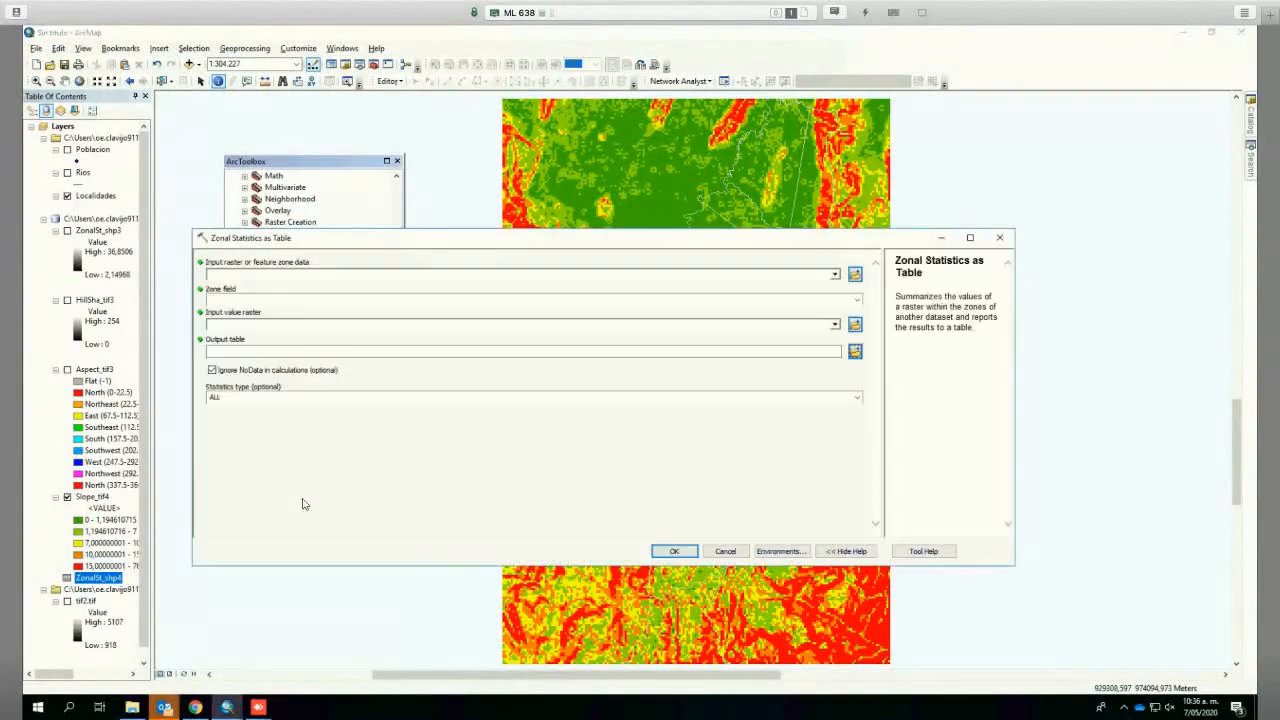
left_click(856, 400)
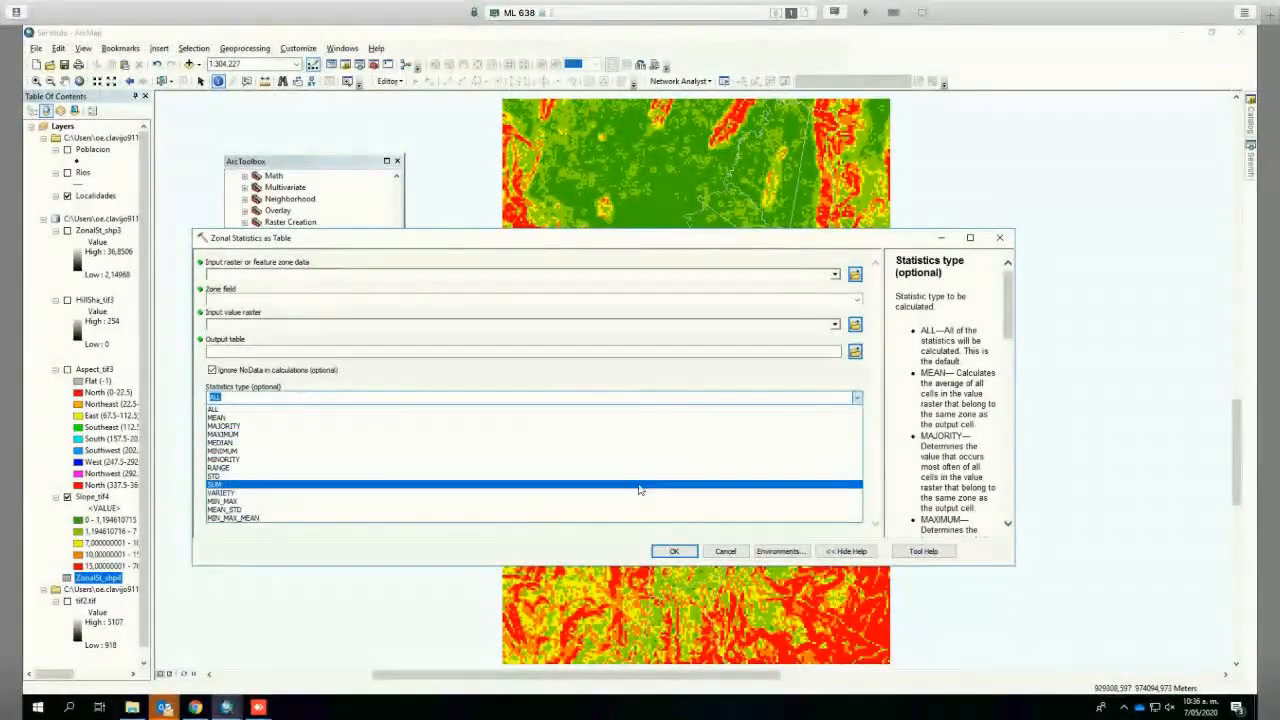
left_click(857, 398)
left_click(725, 552)
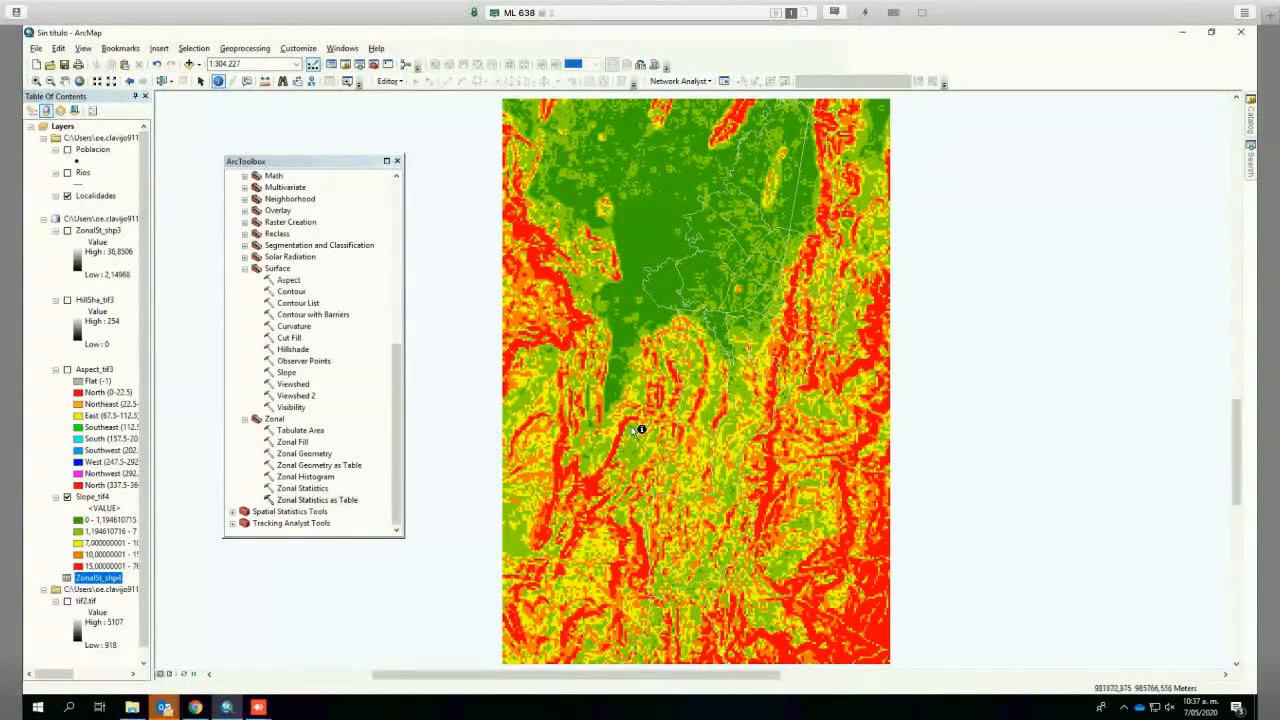
Step: Examine the individual cells of Slope_tif4 up close and return to the full layer extent
scroll(578, 437, "up", 5)
right_click(91, 499)
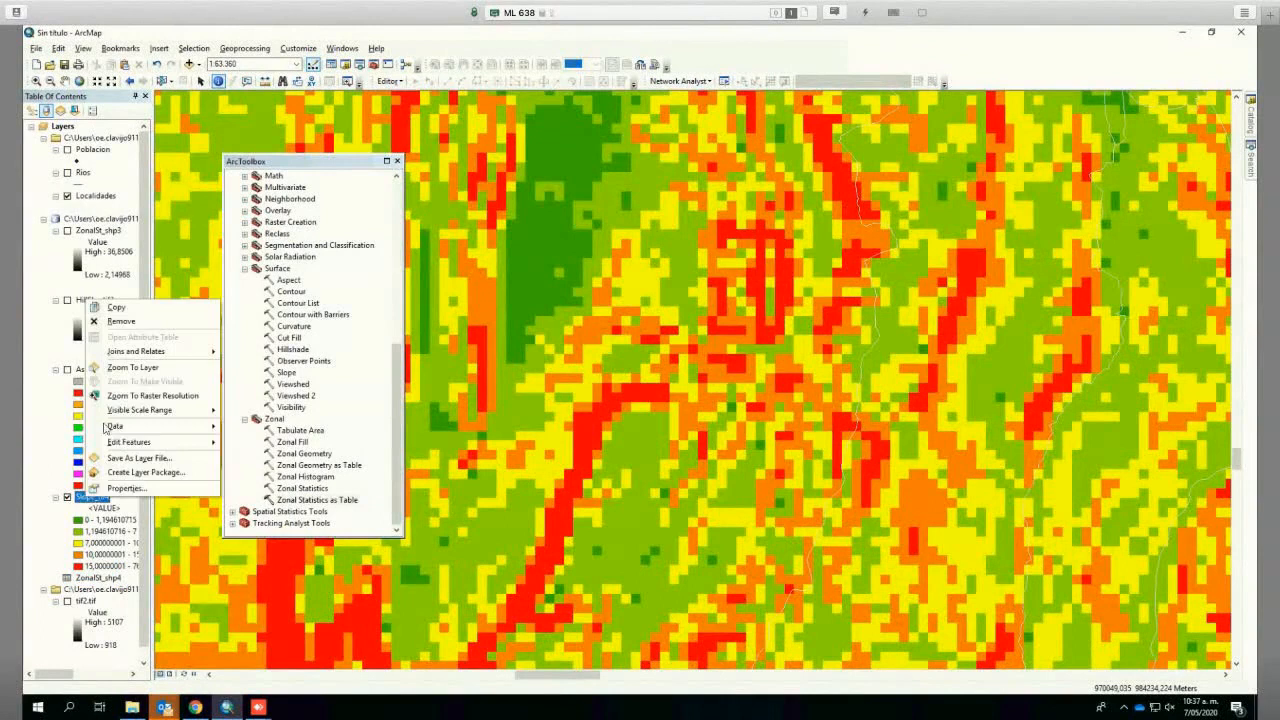
left_click(115, 368)
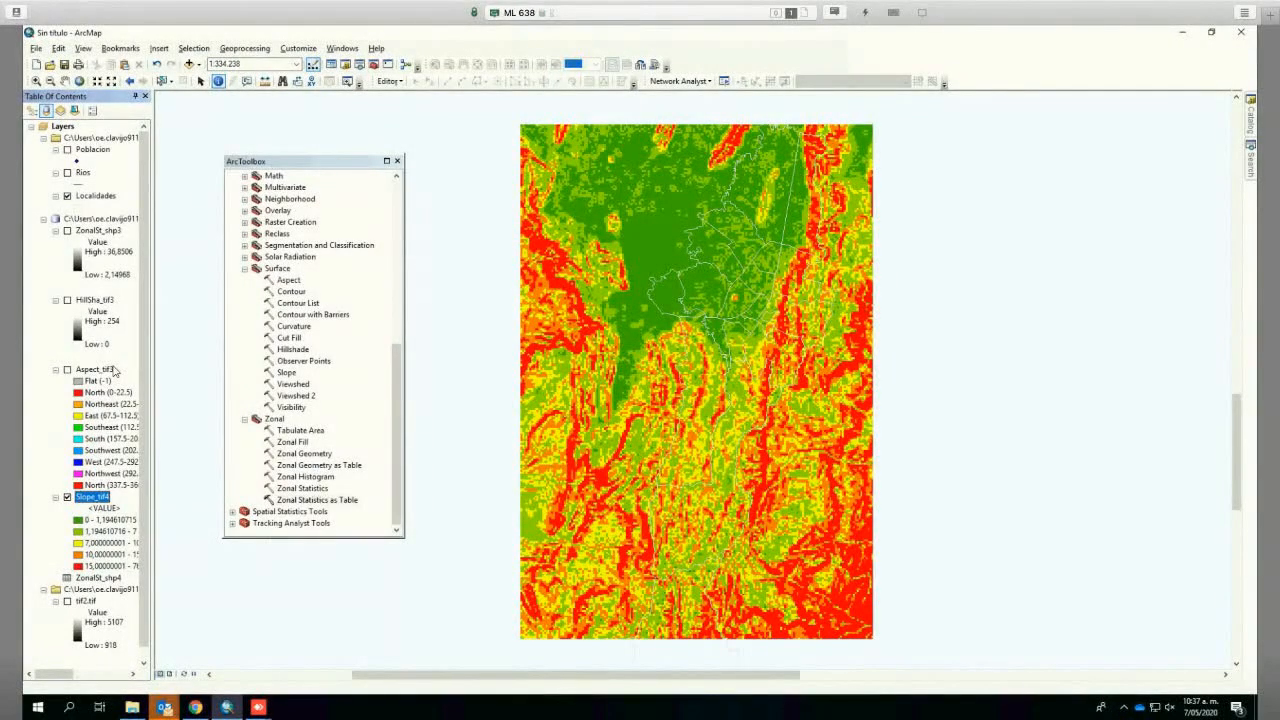
Step: Add Tausuta_dsm.tif from the Tausuta project's 3_dsm_ortho\1_dsm folder, dismiss the coordinate system warning, and frame the surface model
left_click(189, 63)
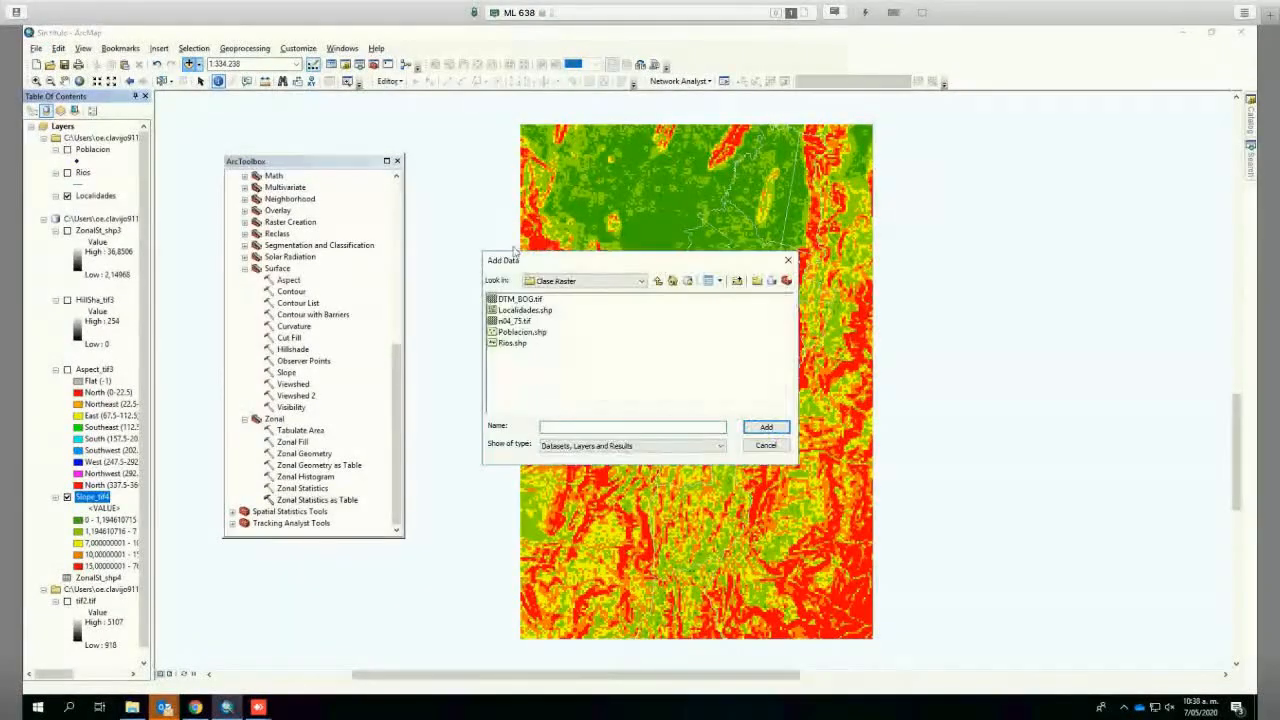
left_click(568, 281)
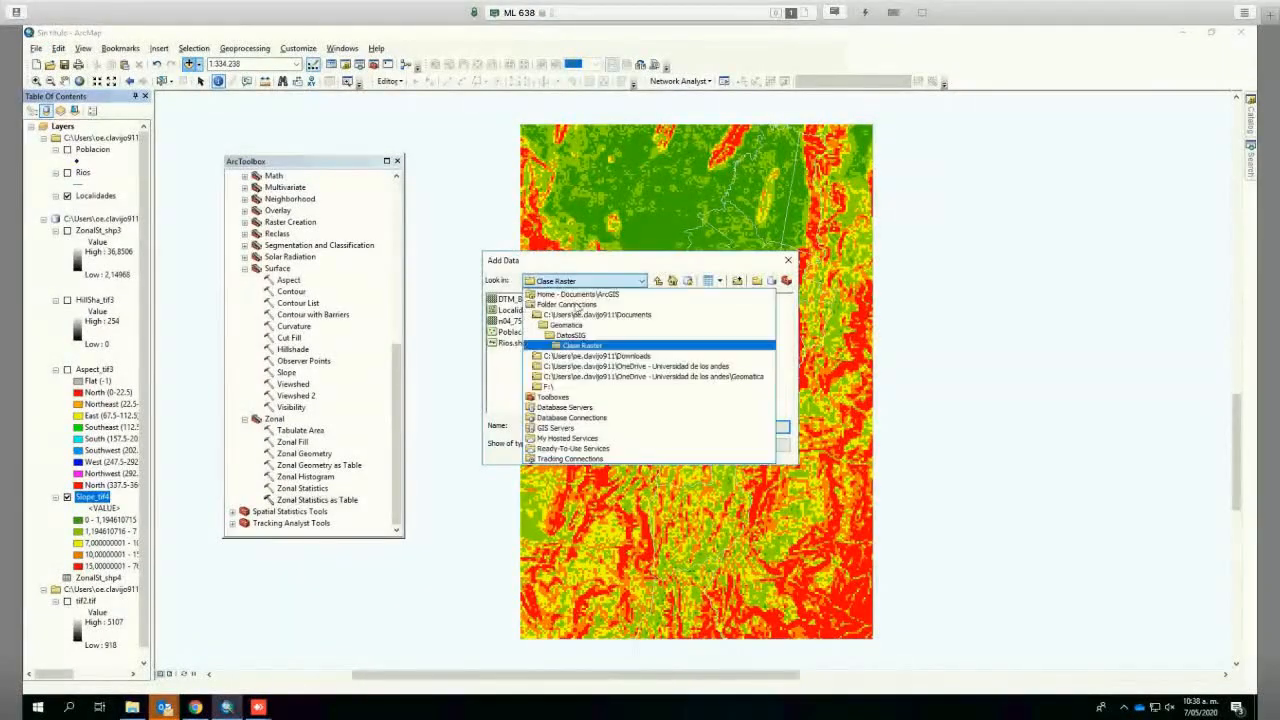
left_click(592, 316)
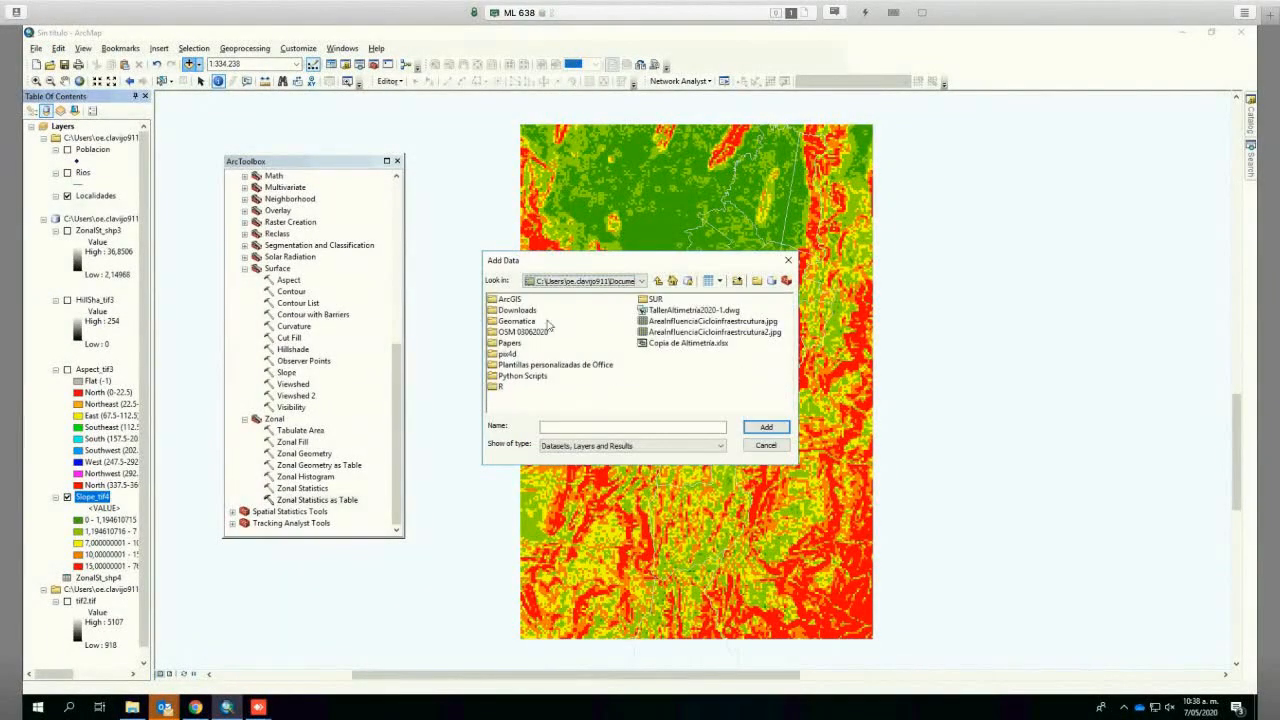
double_click(510, 355)
double_click(506, 299)
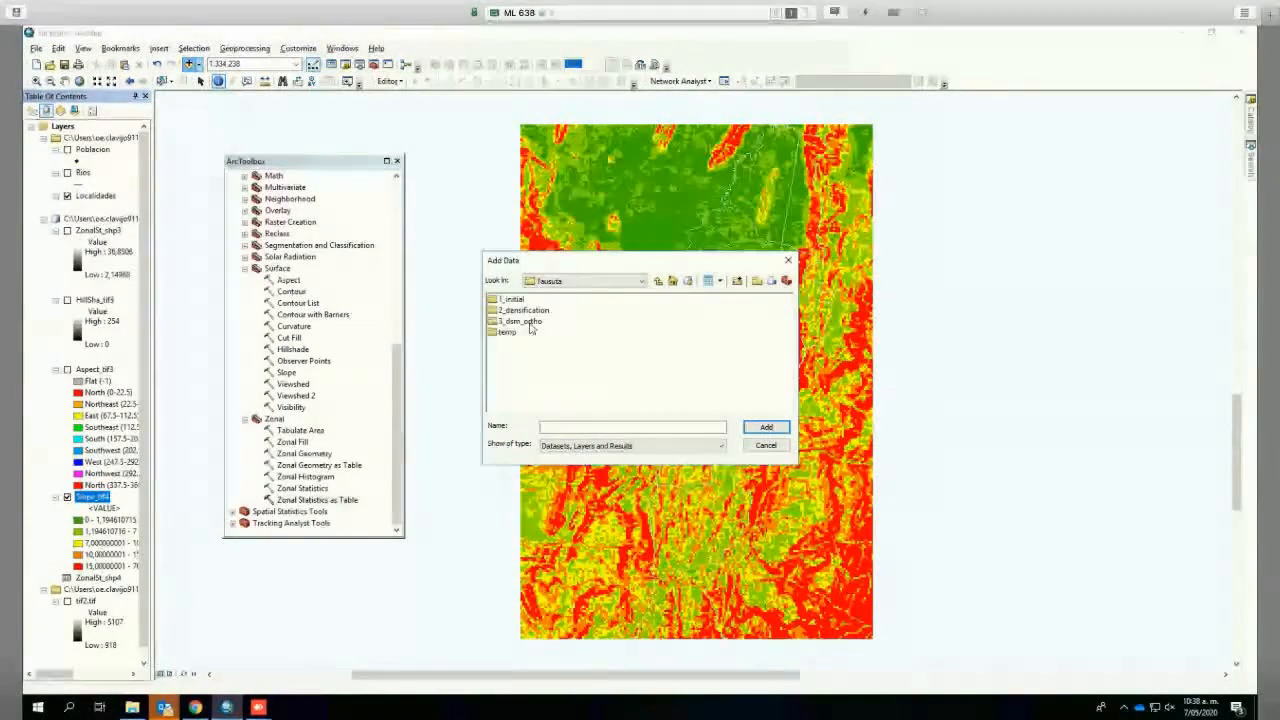
double_click(520, 310)
left_click(530, 311)
double_click(530, 311)
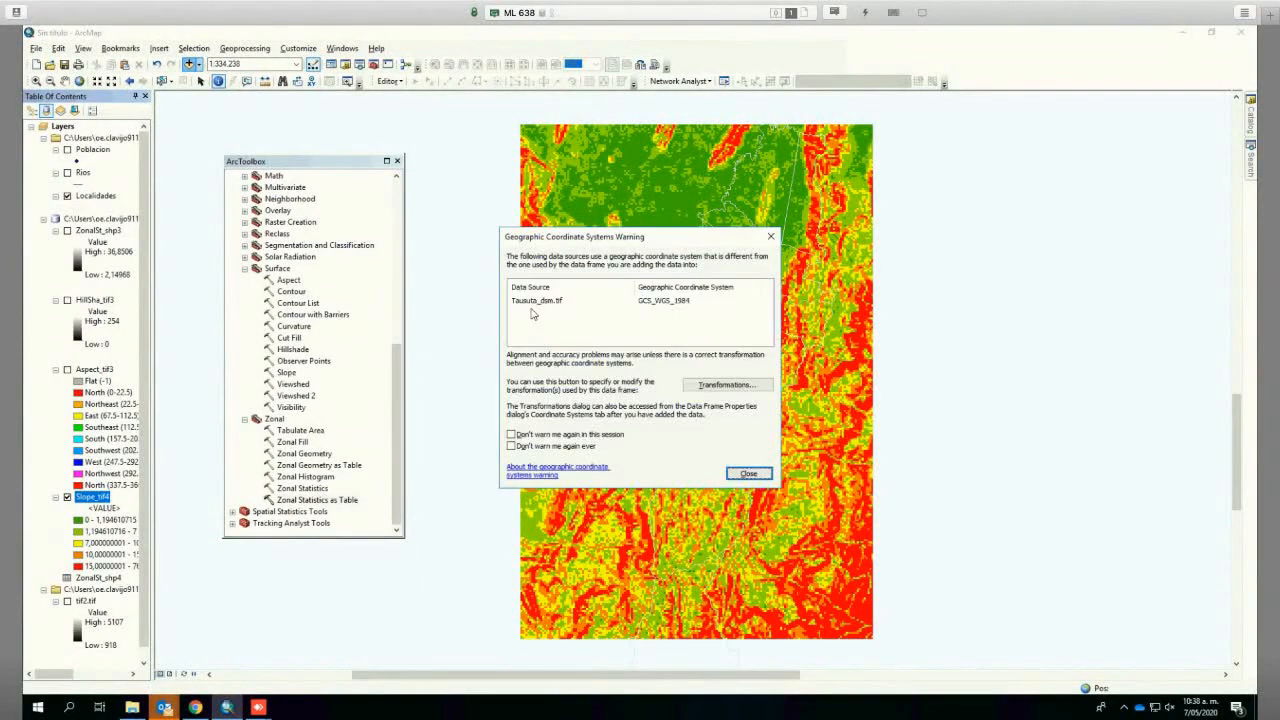
left_click(750, 474)
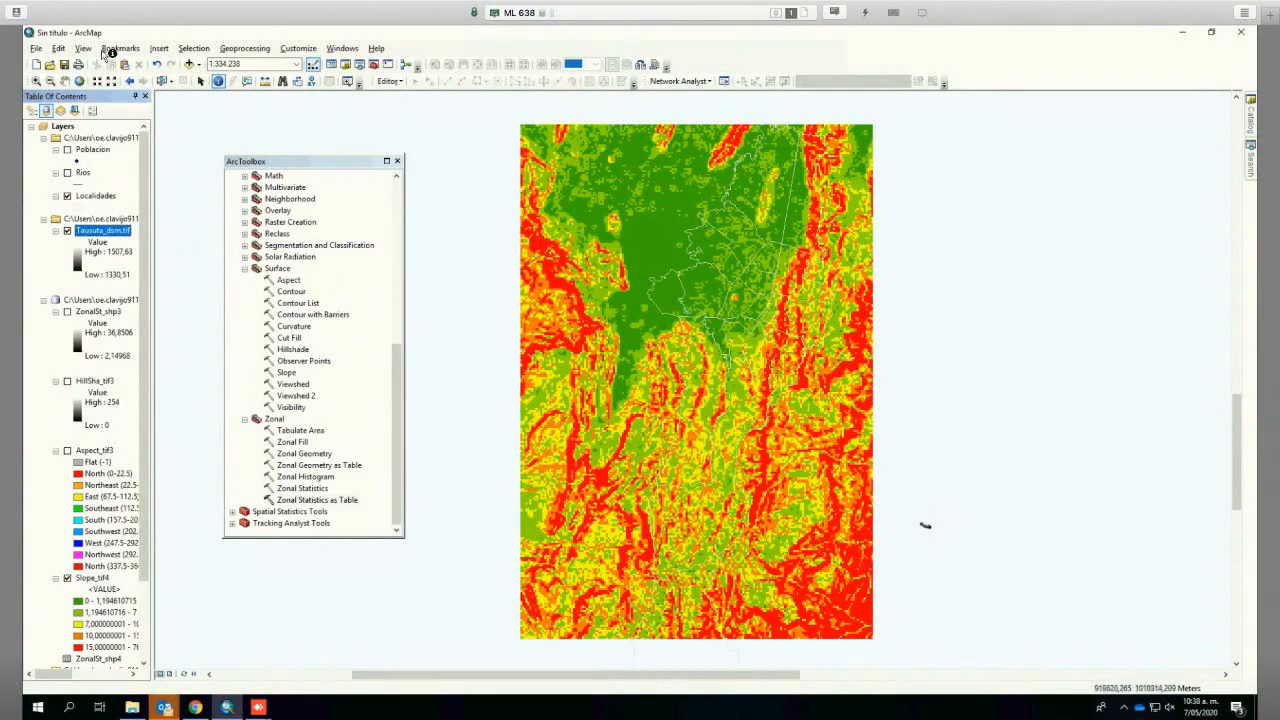
left_click(36, 80)
left_click_drag(508, 251, 991, 591)
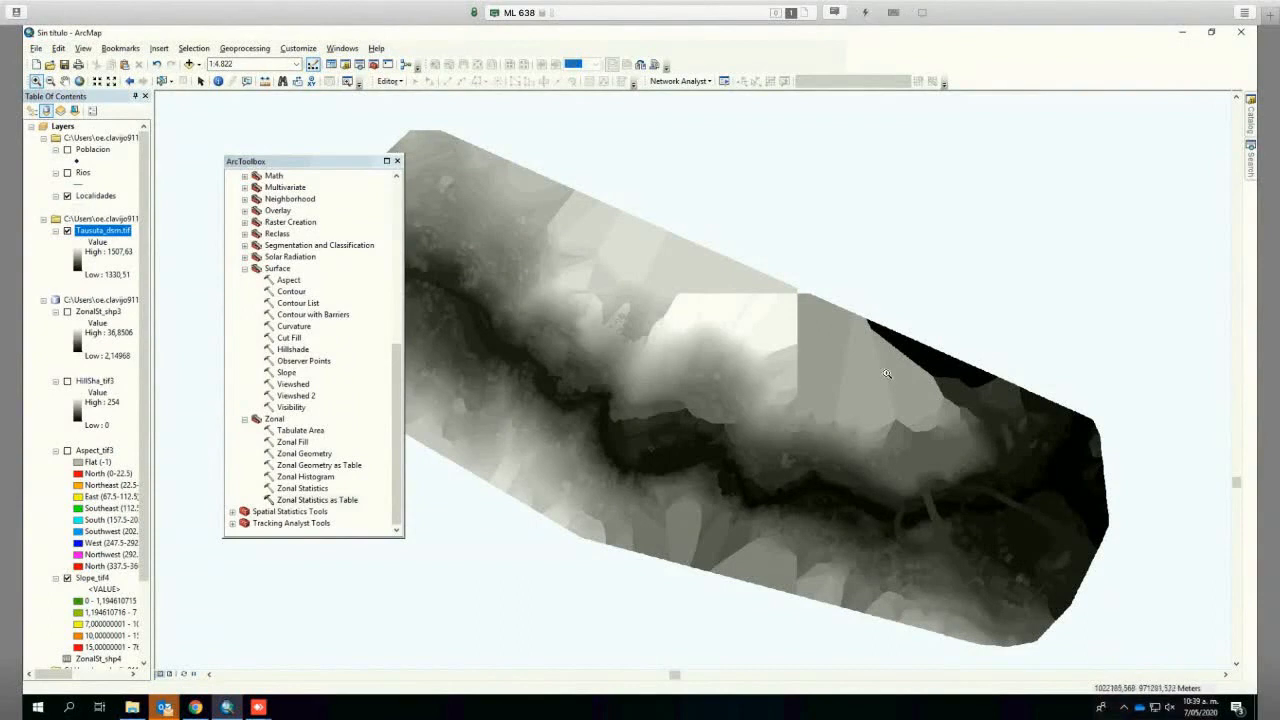
Step: Add Band_1 through Band_4 of the Tausuta transparent mosaic from the 3_dsm_ortho\2_mosaic folder and dismiss the coordinate system warning
left_click(189, 63)
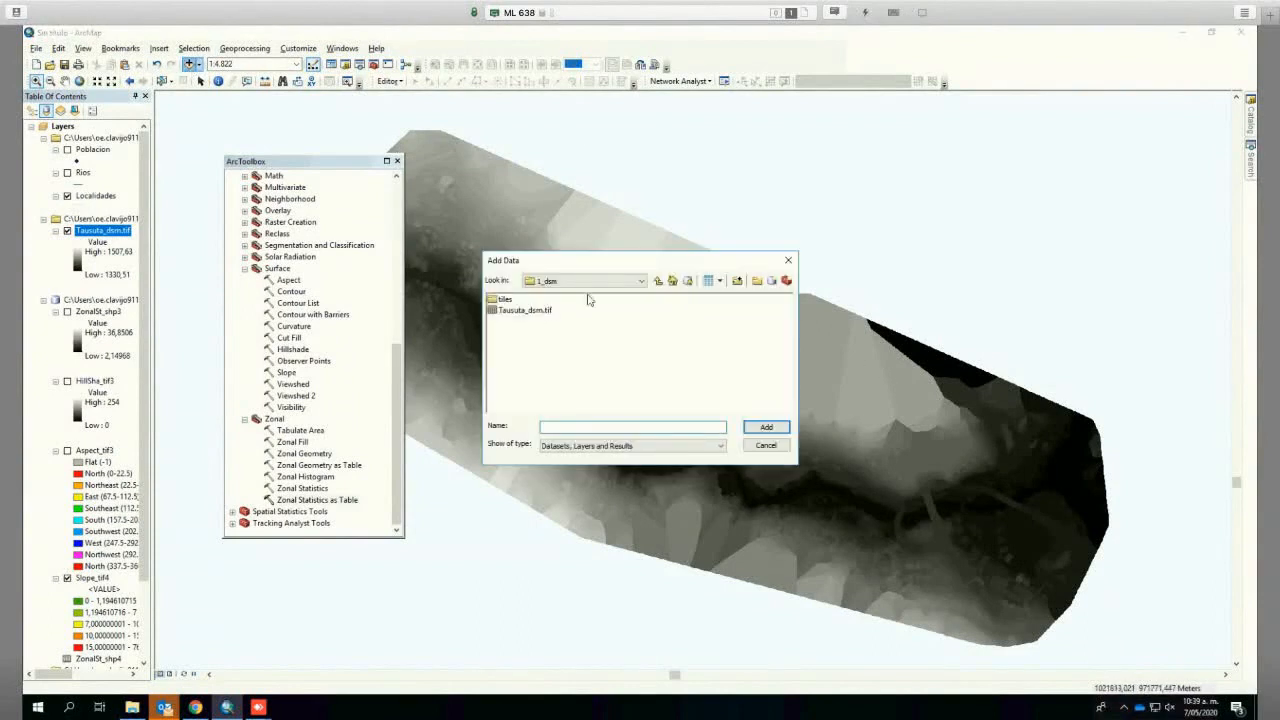
left_click(658, 281)
left_click(514, 312)
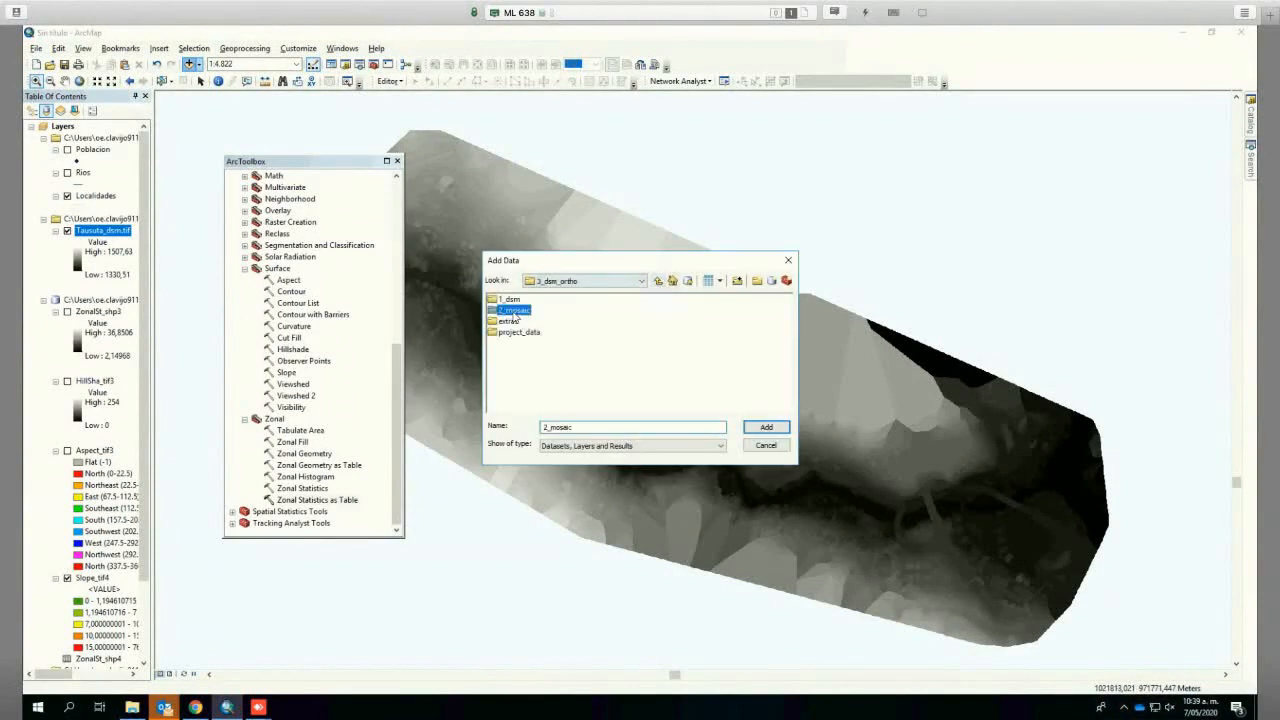
double_click(514, 312)
double_click(514, 300)
left_click_drag(558, 350, 493, 300)
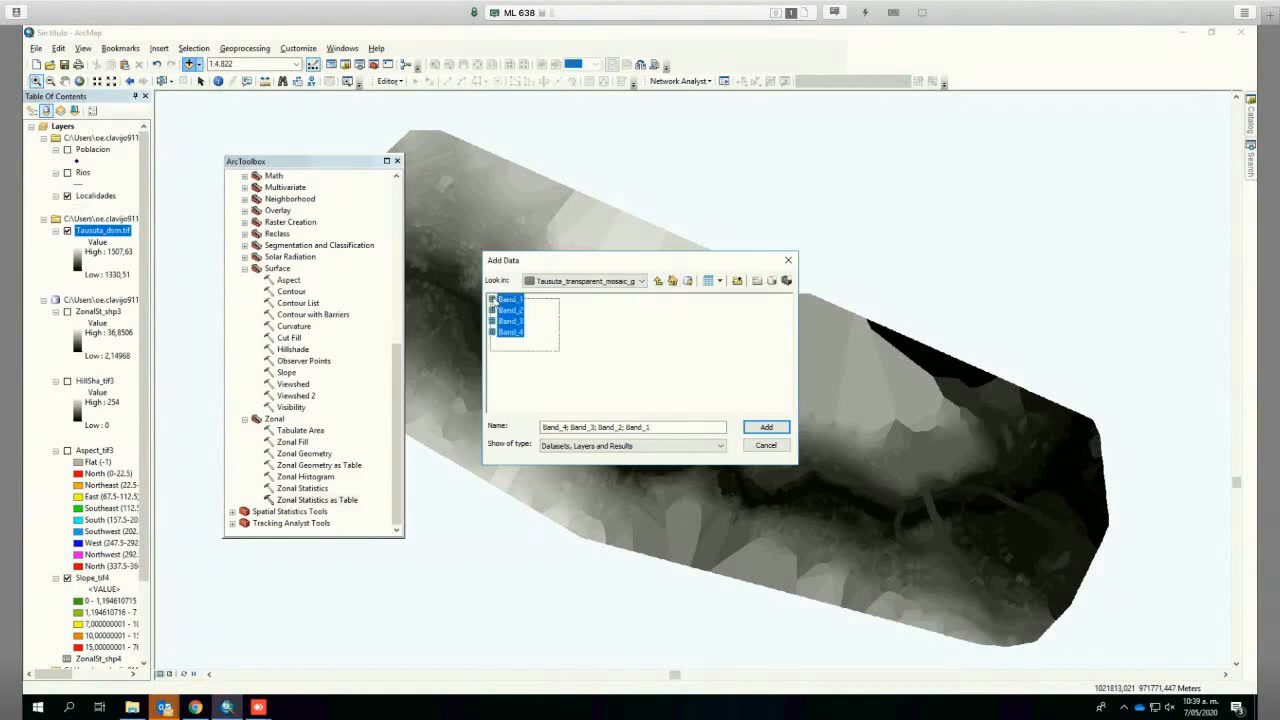
left_click(757, 427)
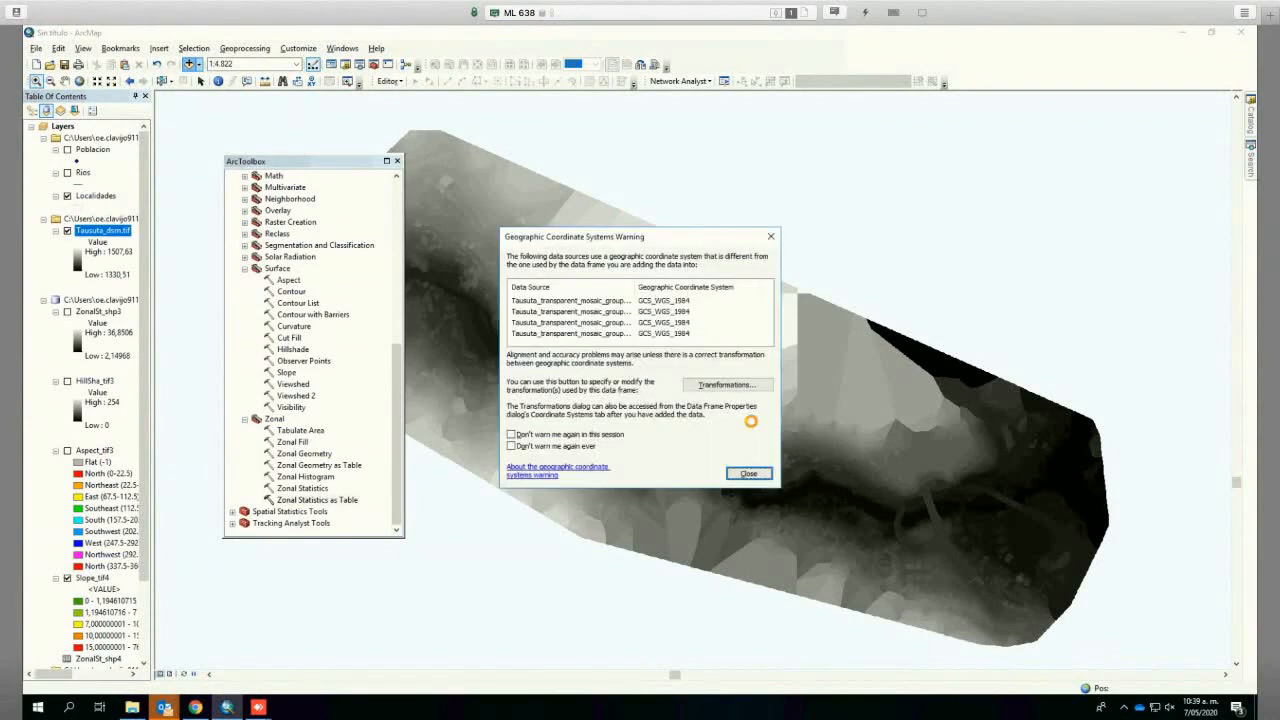
left_click(749, 473)
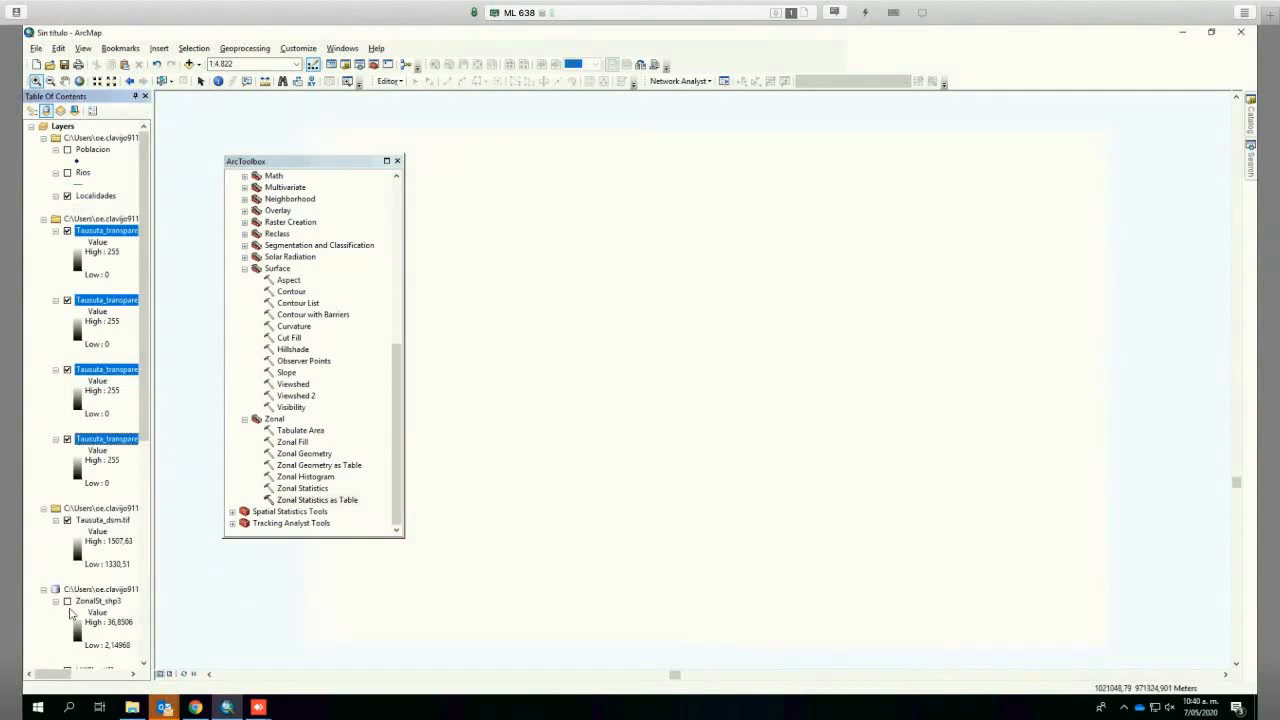
Step: Frame the Tausuta mosaic and view only Band_1, with Bands 2 to 4 and Tausuta_dsm.tif hidden
scroll(110, 236, "down", 8)
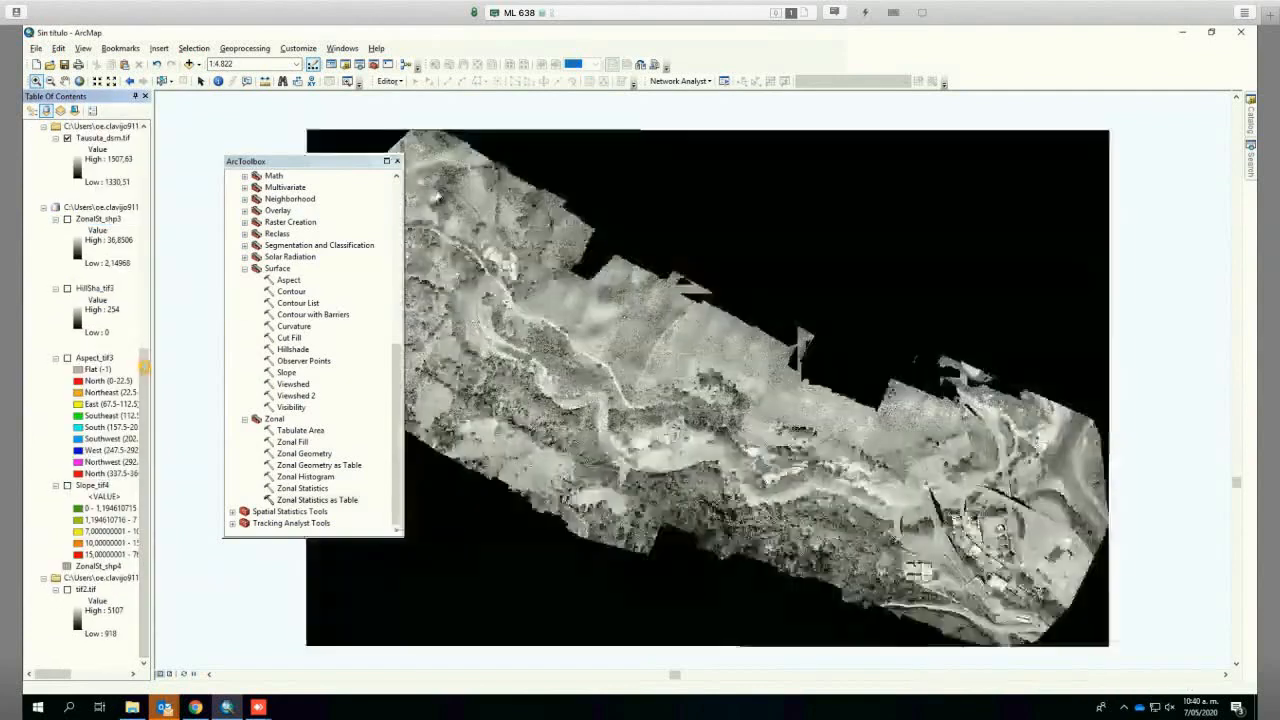
scroll(127, 250, "up", 5)
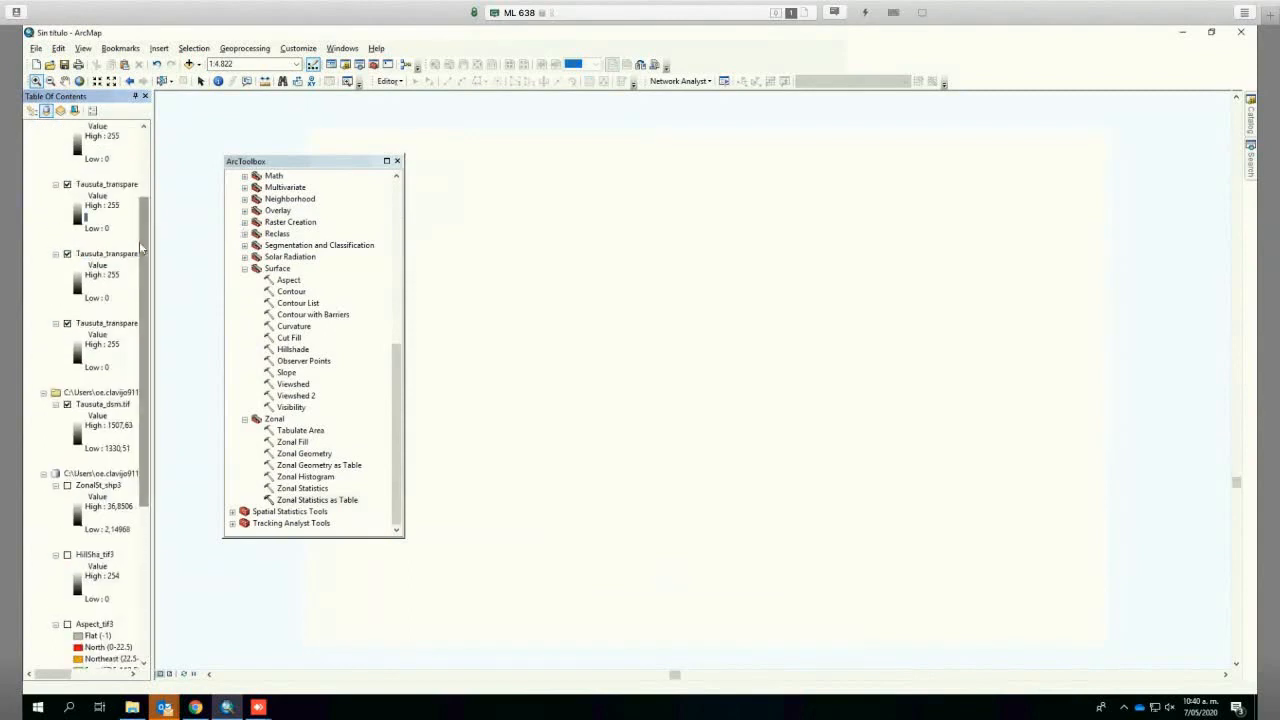
scroll(140, 170, "up", 3)
left_click(106, 231)
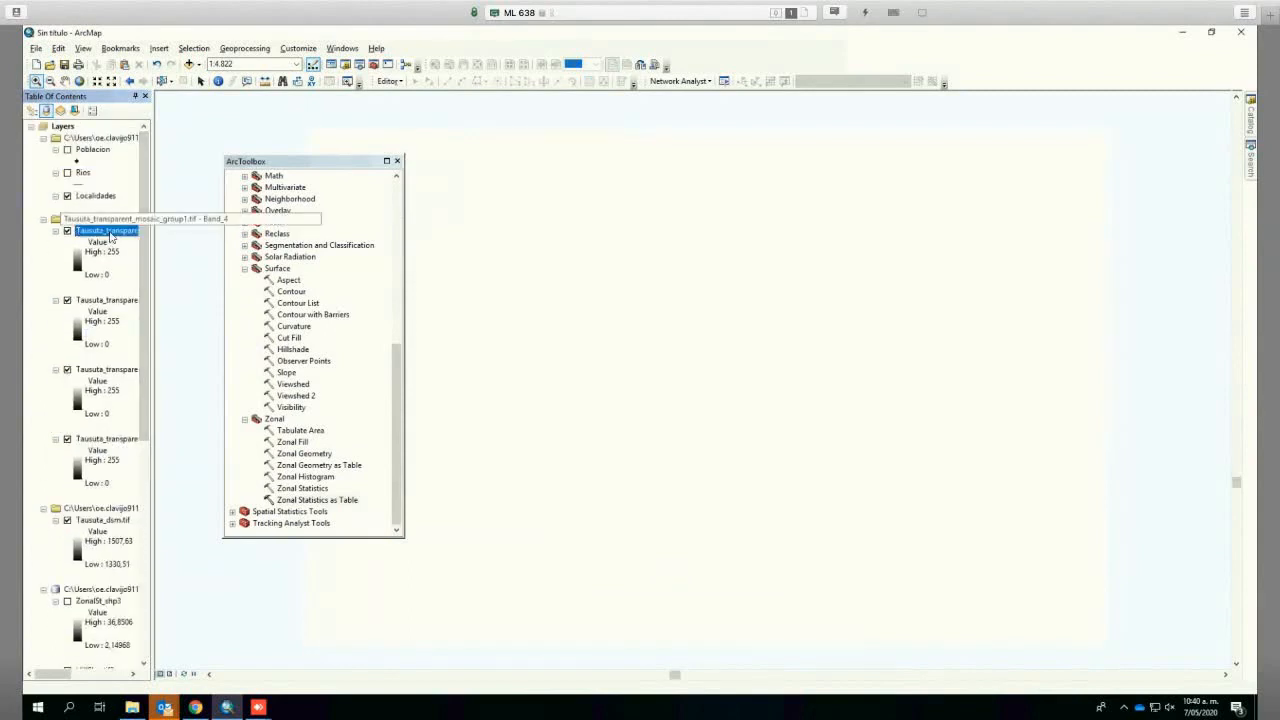
right_click(106, 231)
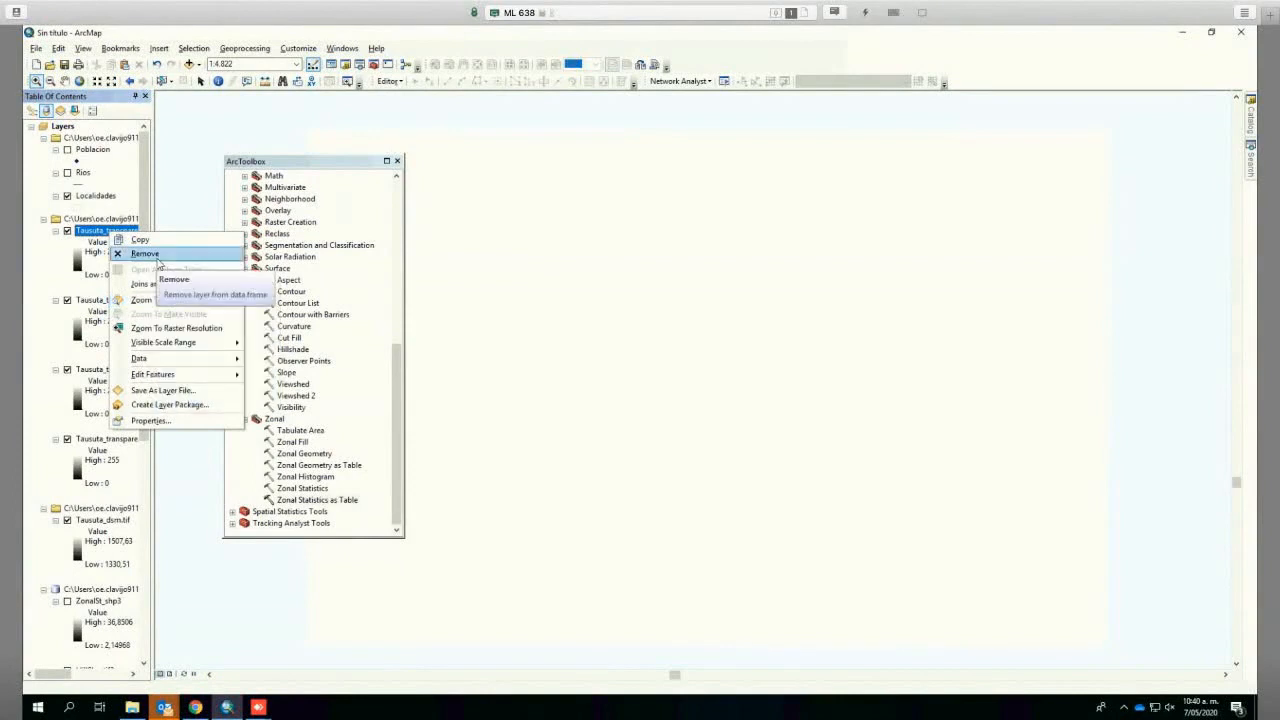
left_click(152, 300)
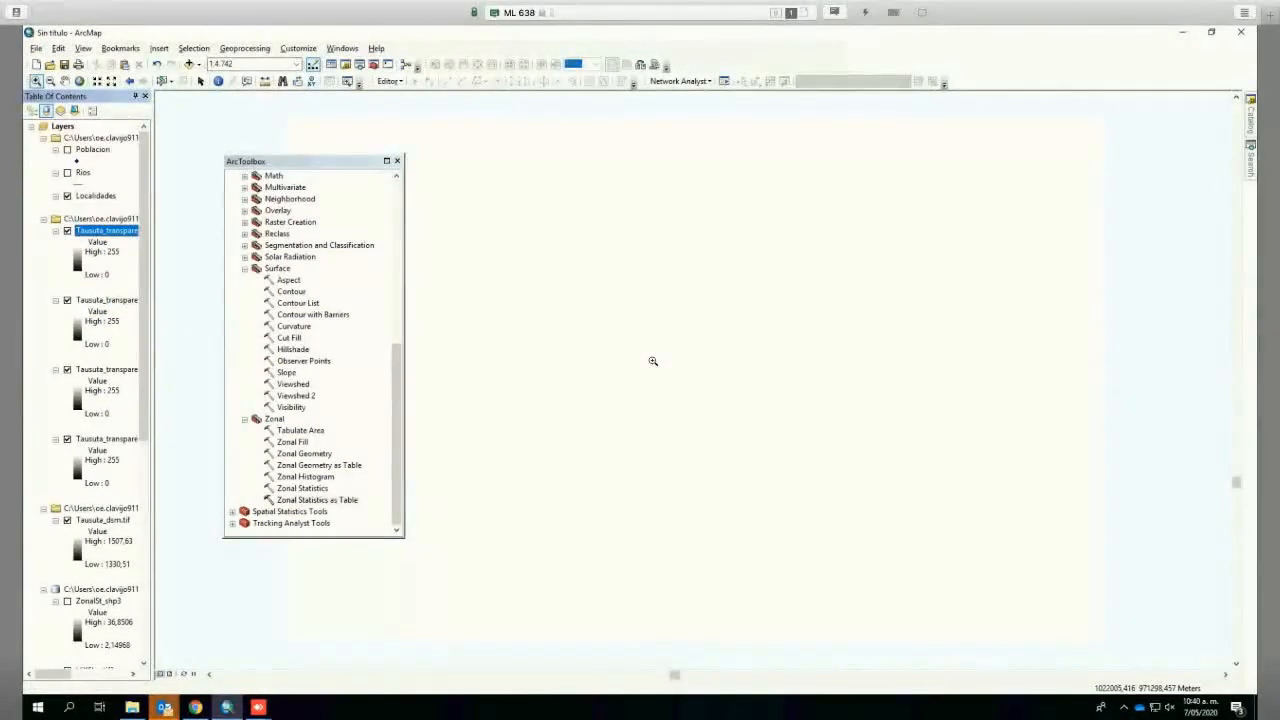
left_click(72, 521)
left_click(67, 438)
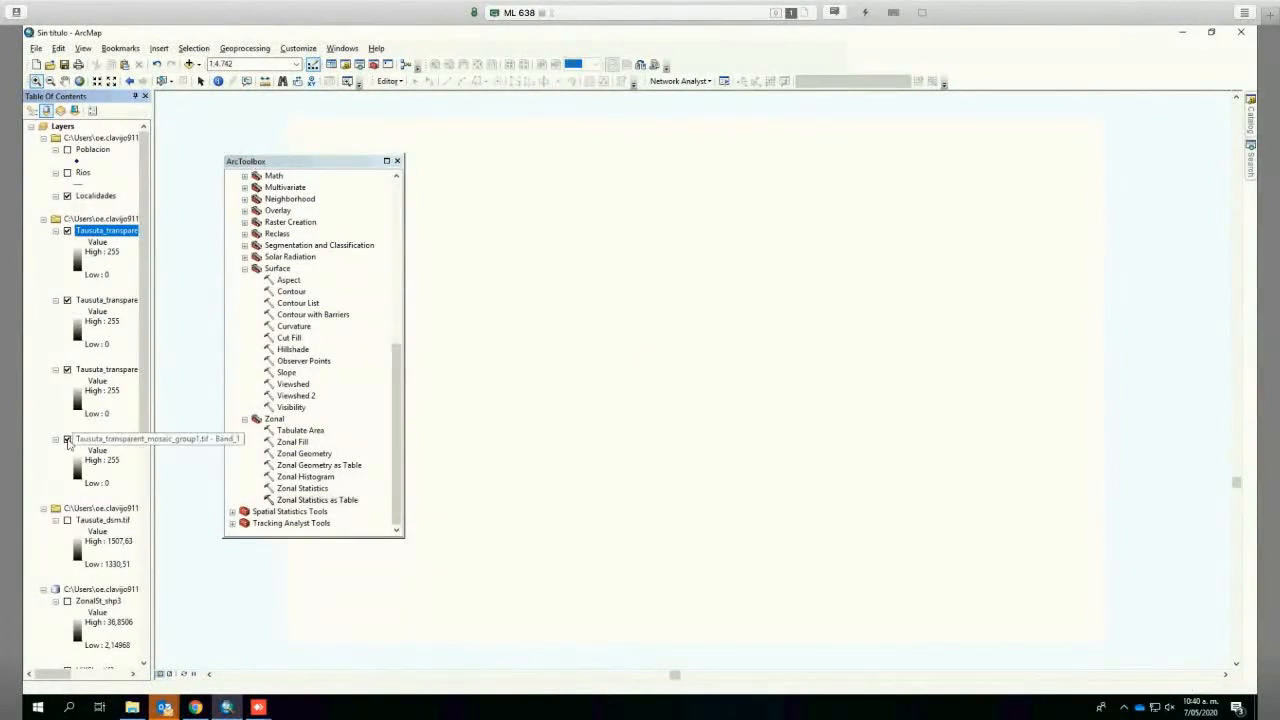
left_click(67, 369)
left_click(67, 300)
left_click(67, 230)
left_click(67, 439)
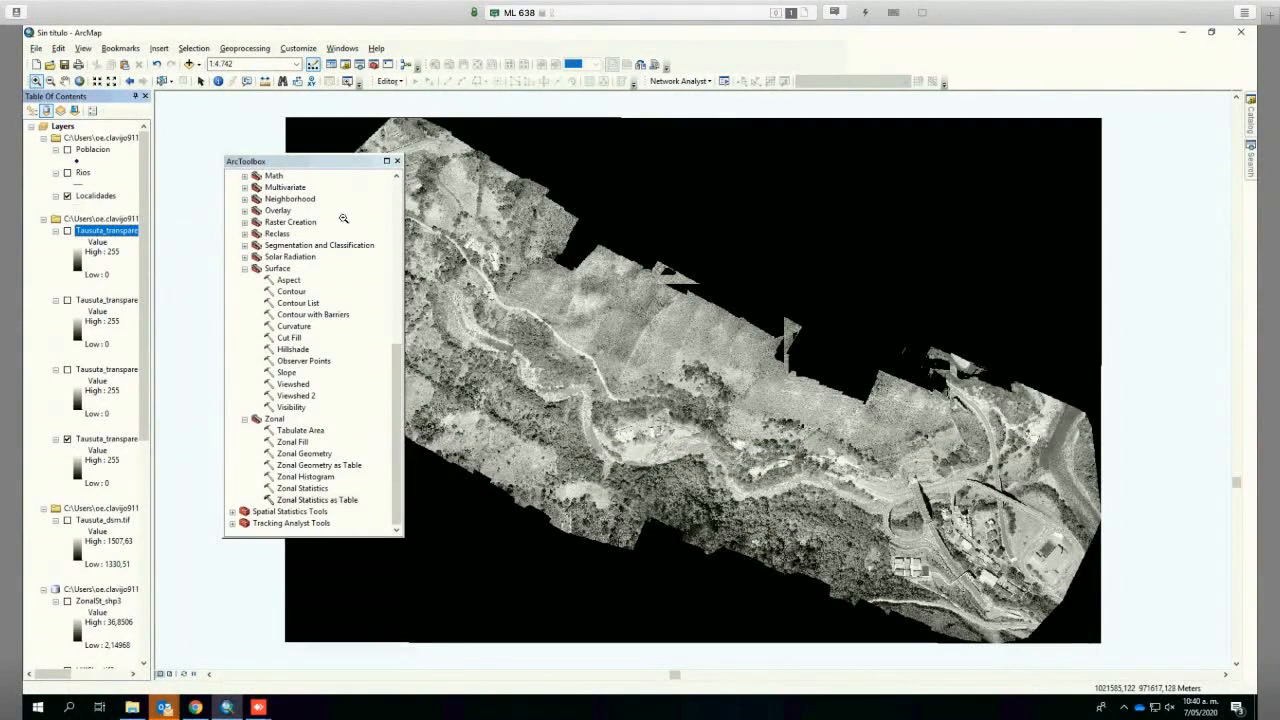
Step: List the layers by drawing order, remove the four Tausuta mosaic bands and Tausuta_dsm.tif, and return to the extent of Slope_tif4
left_click(34, 111)
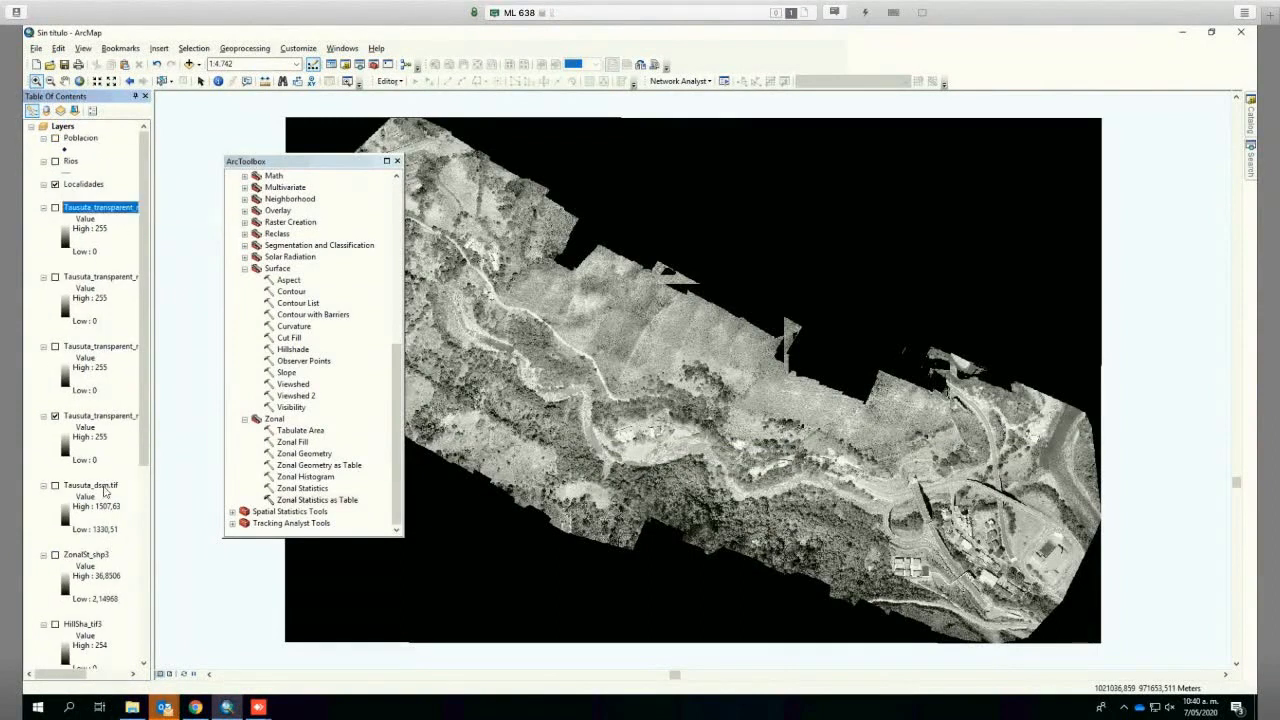
left_click(105, 487, "shift")
right_click(98, 207)
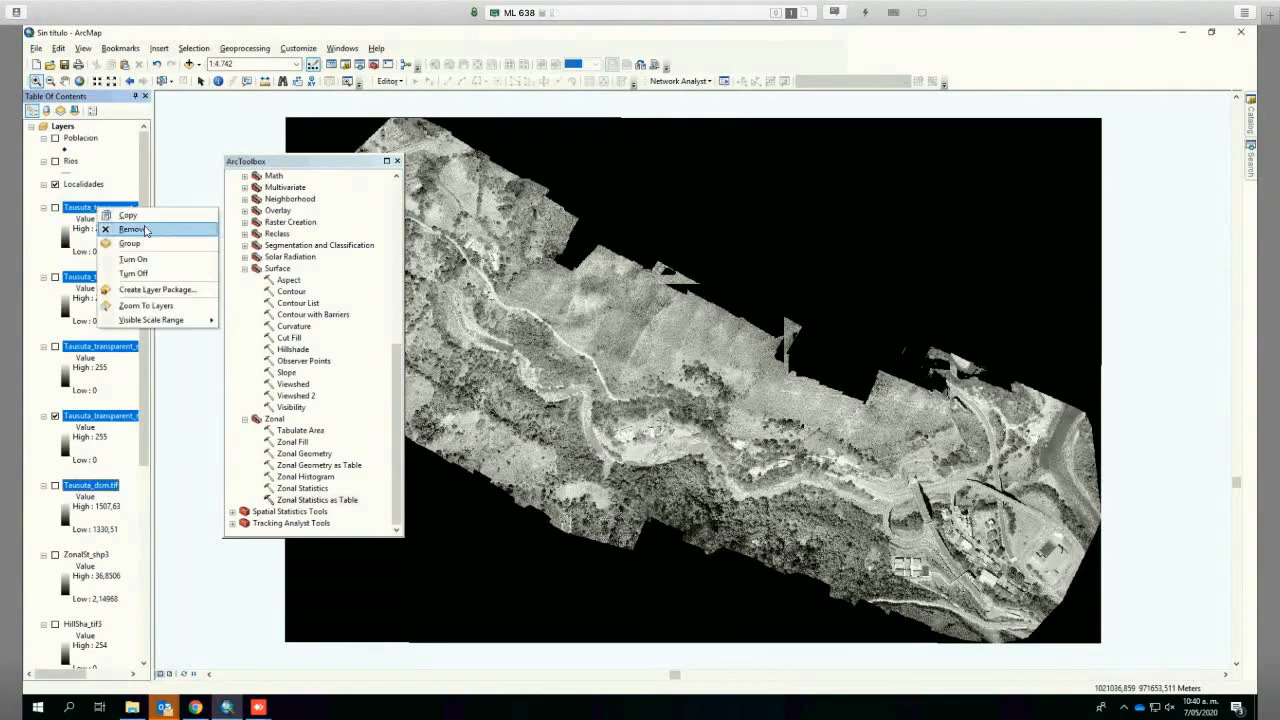
left_click(144, 230)
left_click(55, 473)
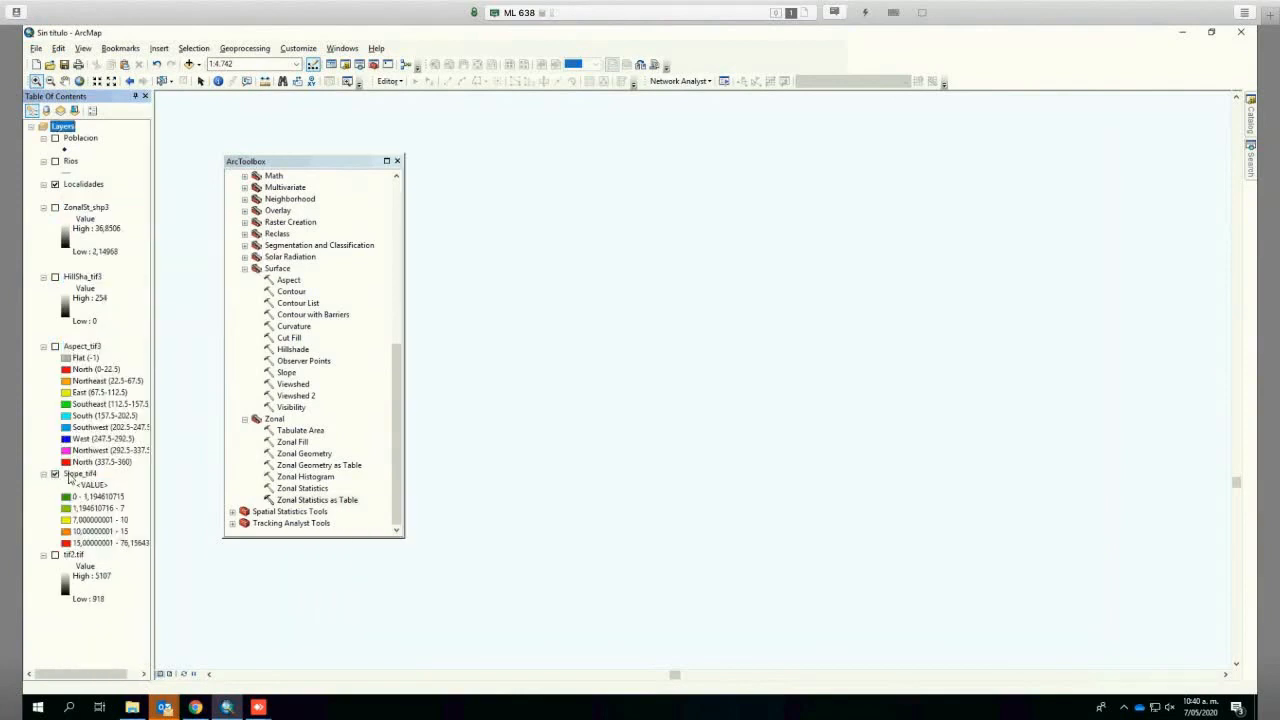
right_click(66, 474)
left_click(118, 536)
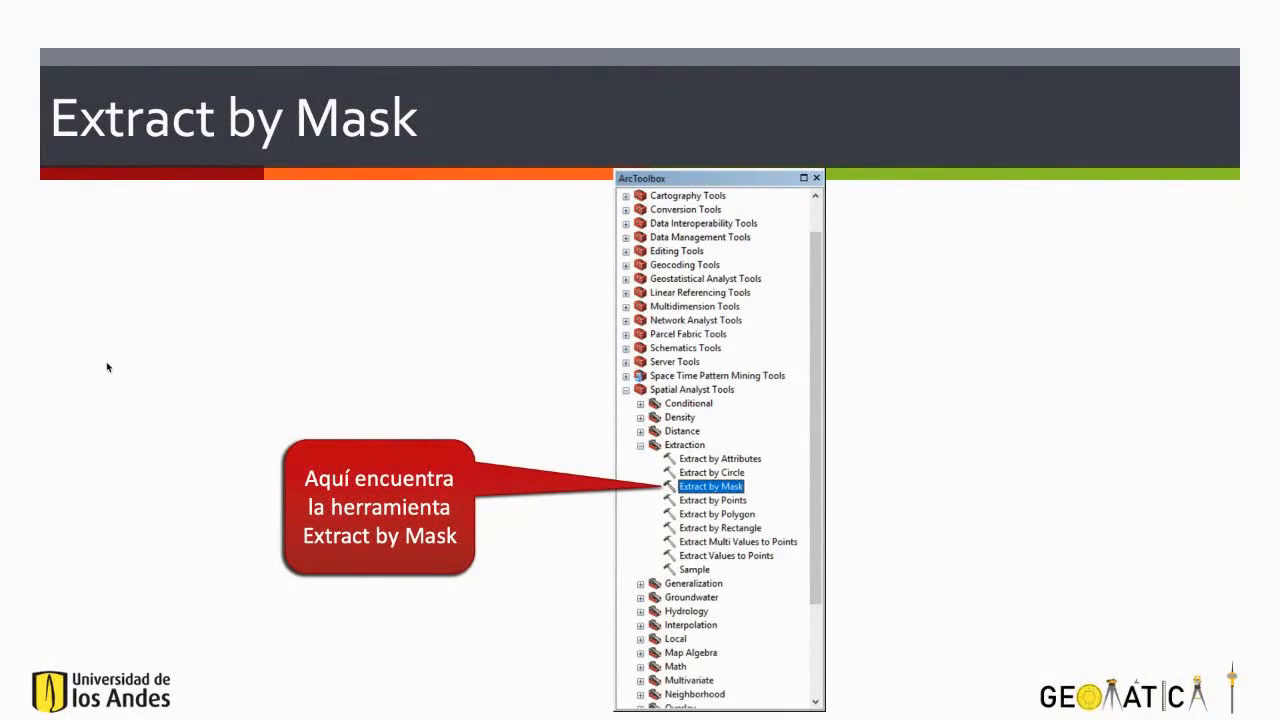
key("Right")
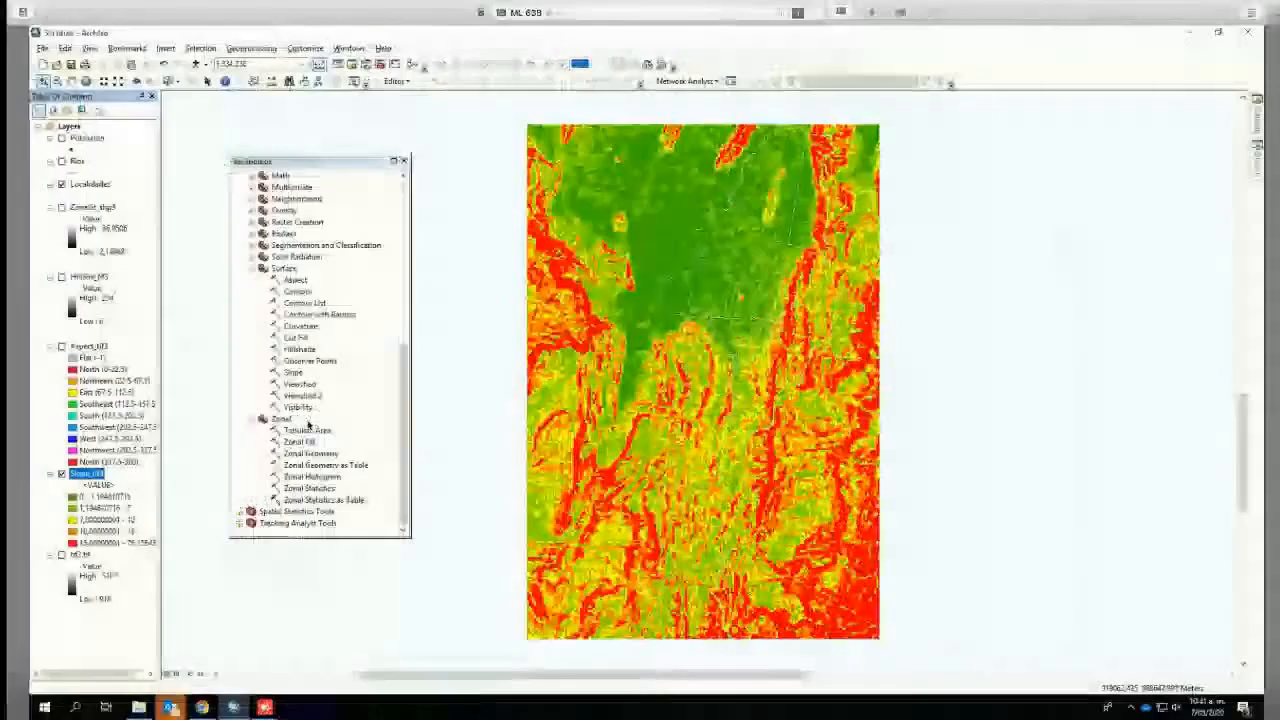
Step: Select the CHAPINERO record in the Localidades attribute table and create a new layer from that selected feature
right_click(83, 186)
left_click(100, 221)
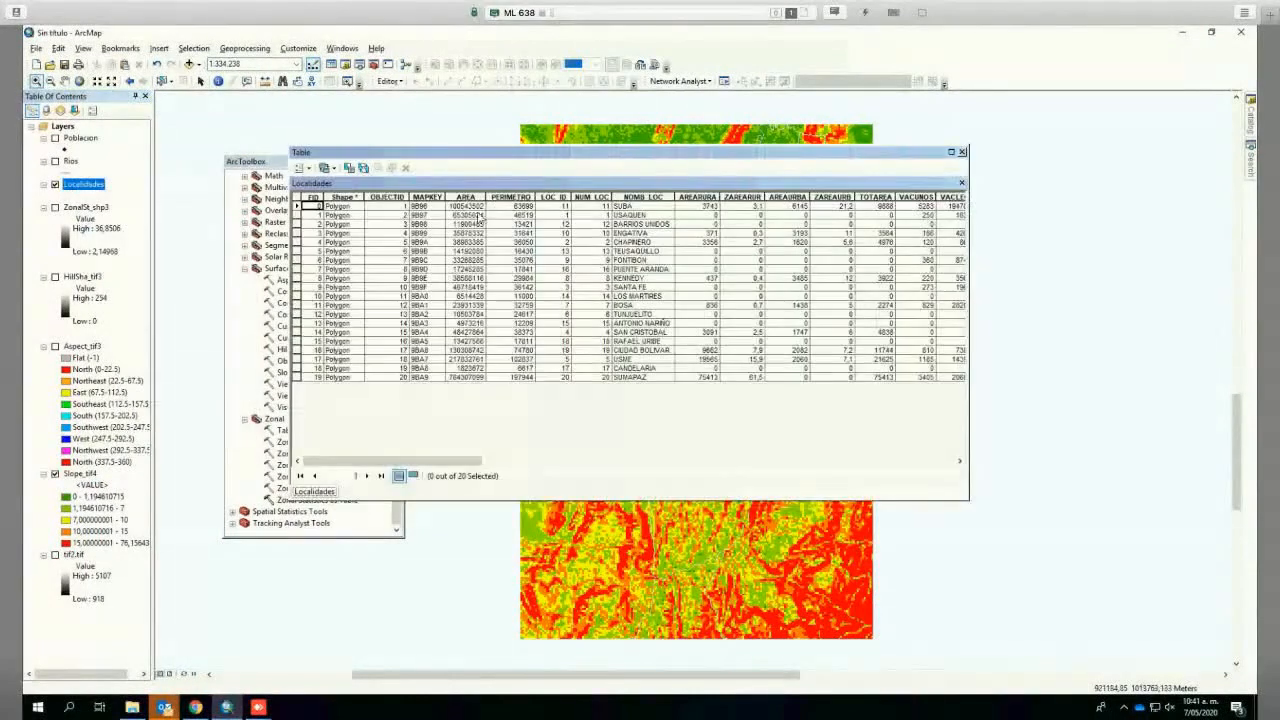
left_click(297, 242)
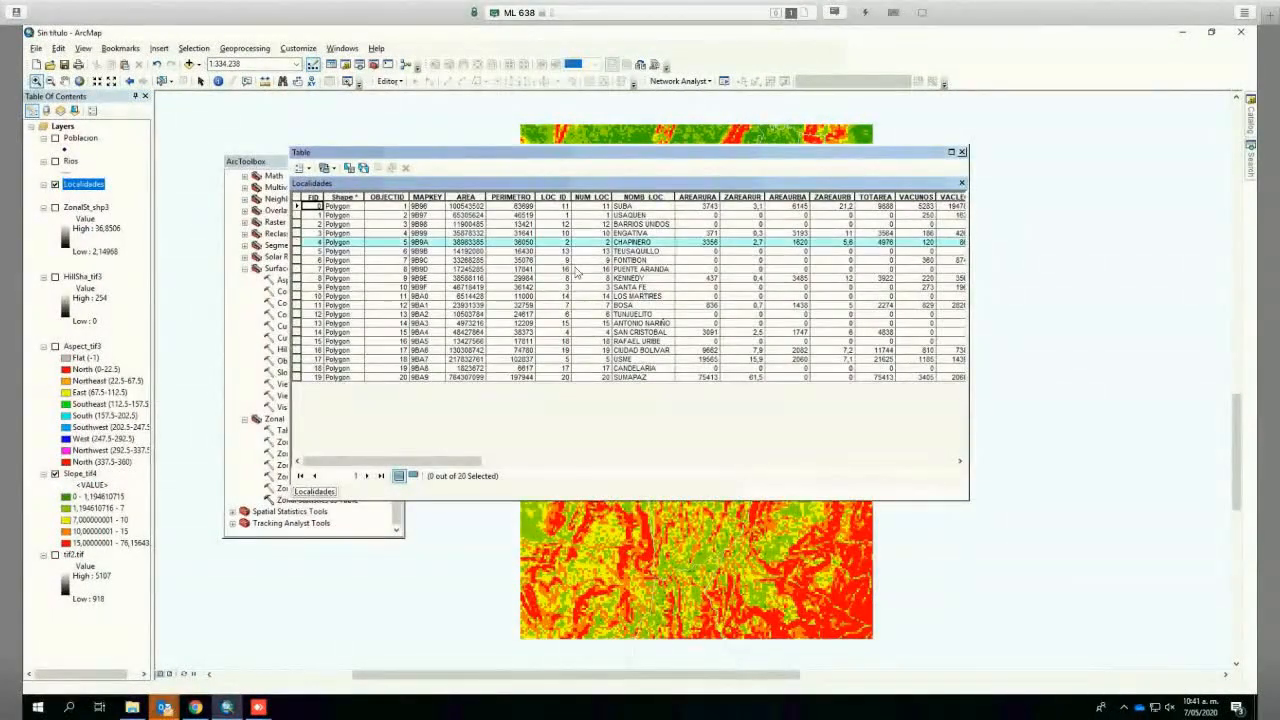
left_click(963, 153)
right_click(84, 186)
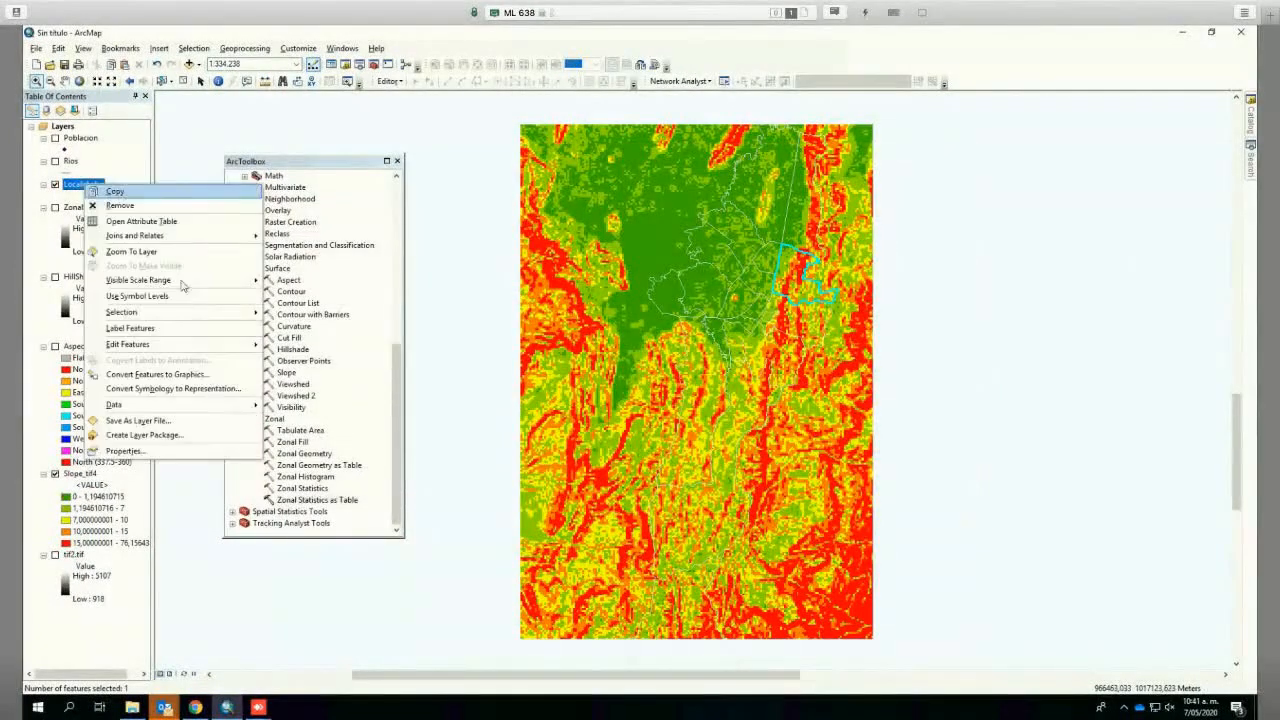
mouse_move(165, 316)
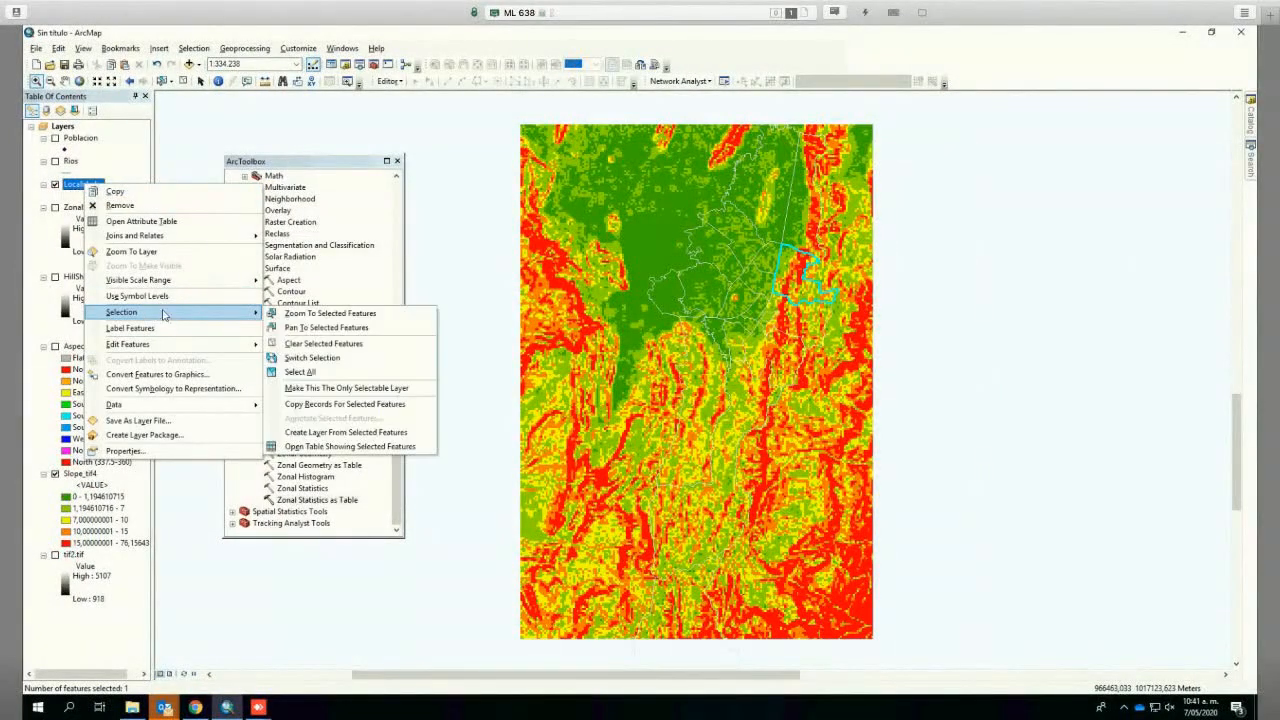
left_click(366, 433)
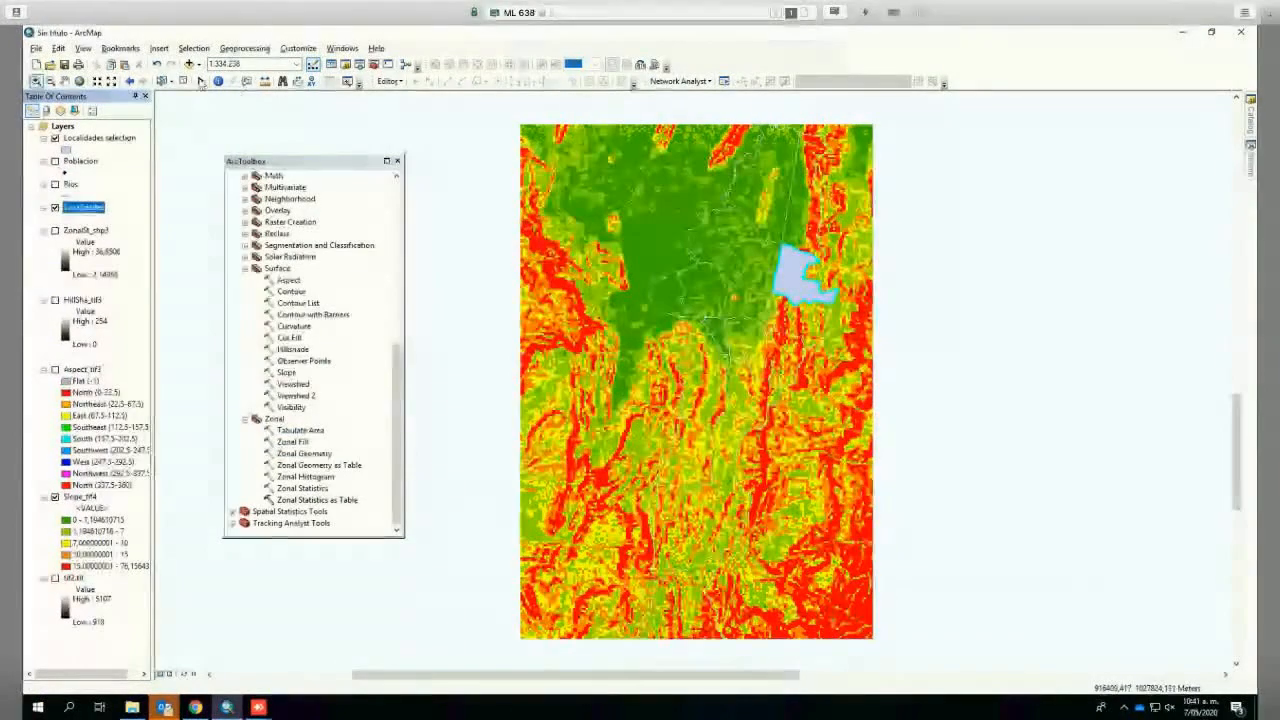
Step: Rename the Localidades selection layer as Chapinero
left_click(82, 139)
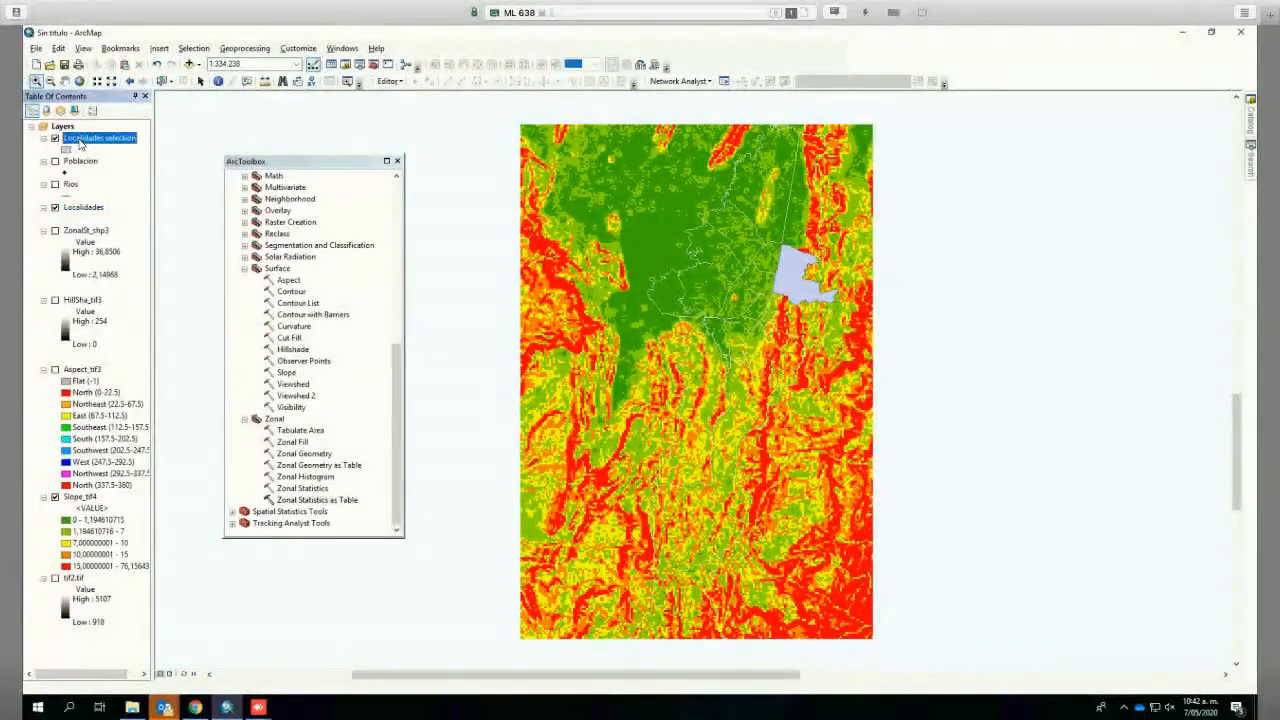
key("F2")
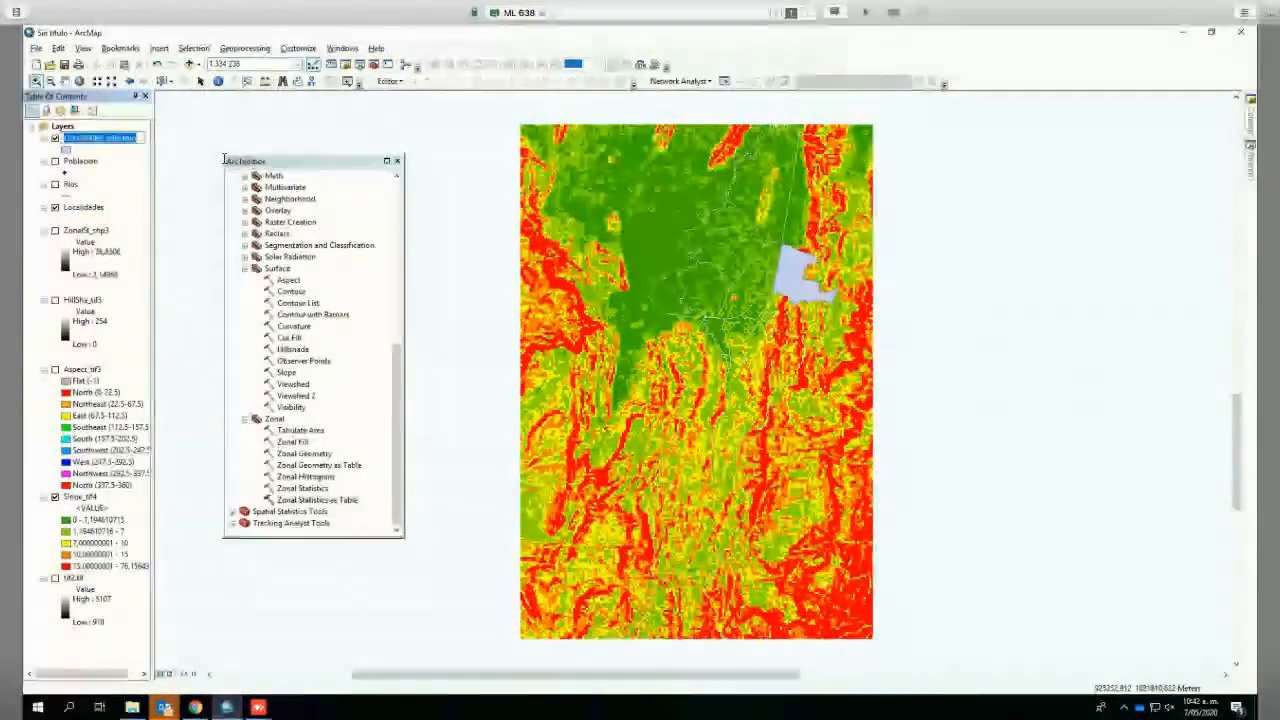
type("Ciupinero")
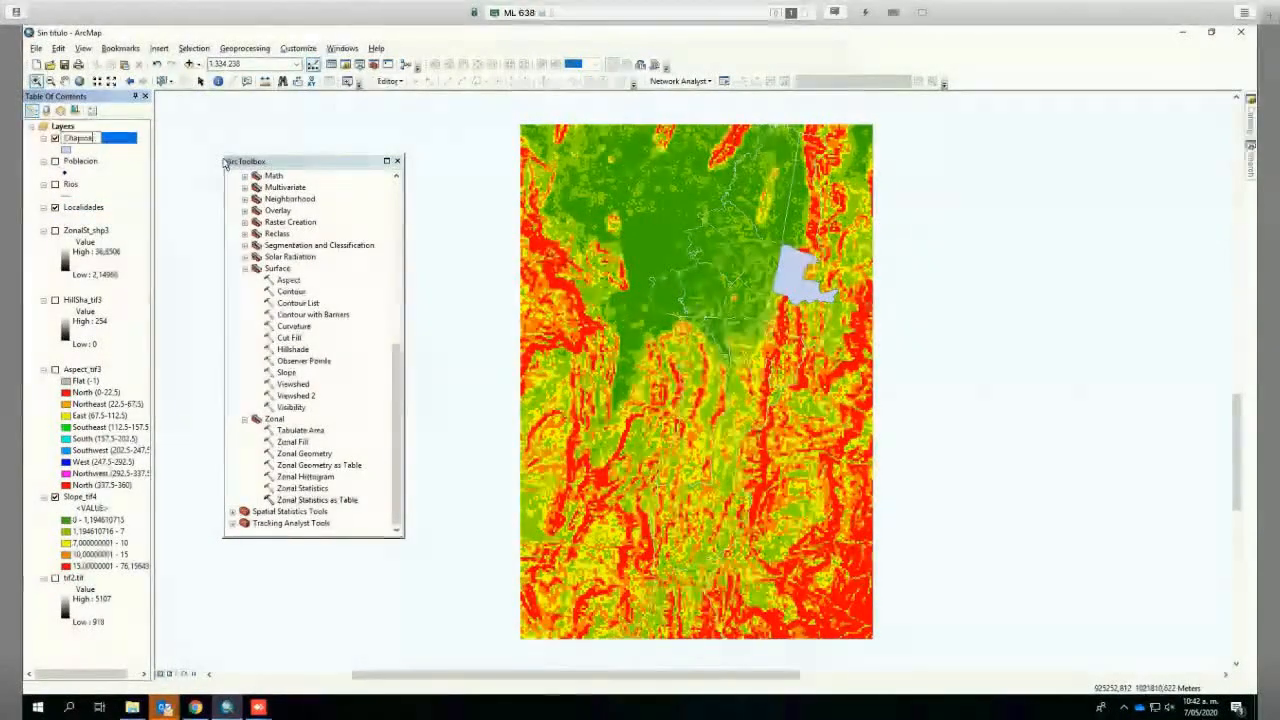
key("Return")
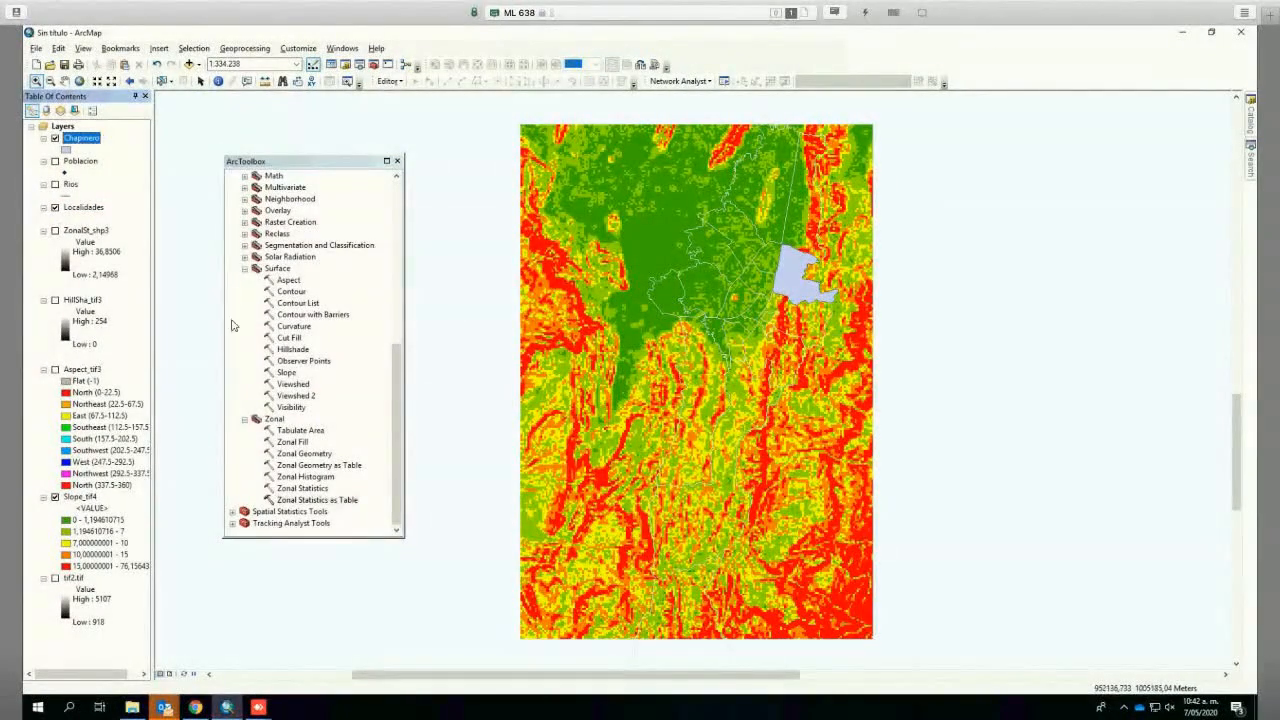
Step: Run Extract by Mask on Slope_tif4 with Chapinero as the mask, keeping the default output raster Extract_Slop2
left_click(244, 269)
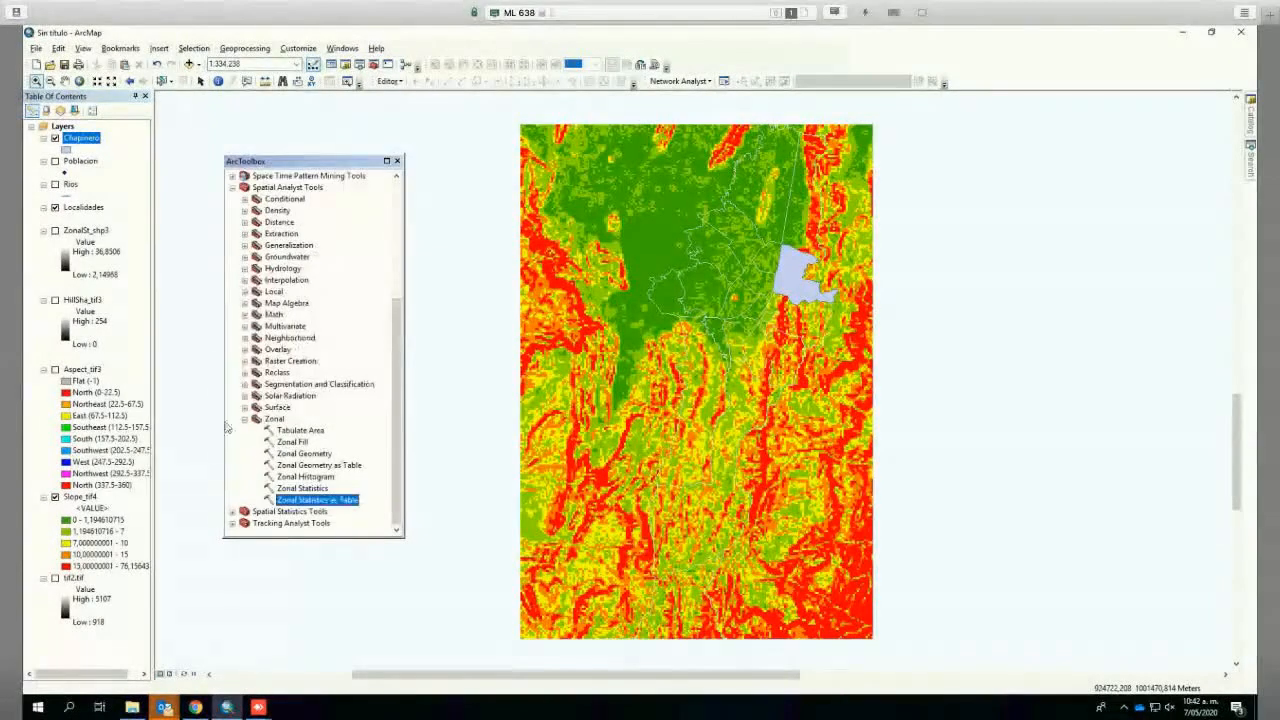
left_click(244, 419)
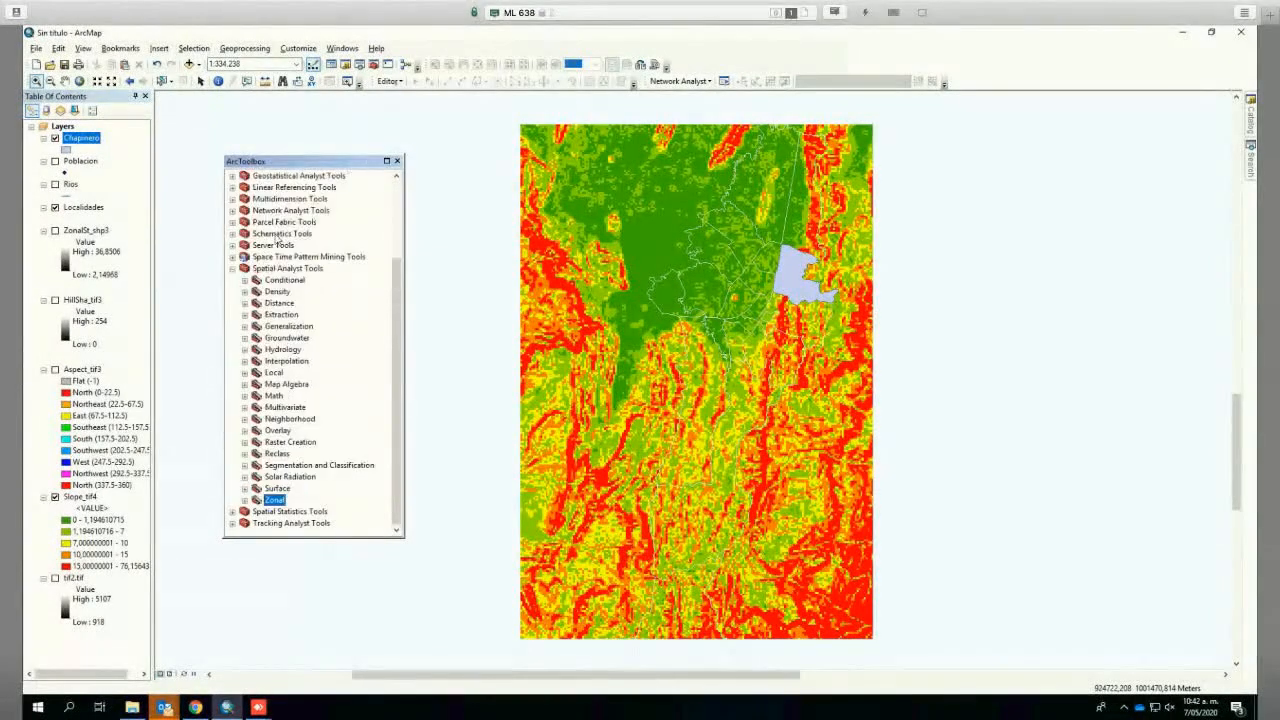
left_click(244, 314)
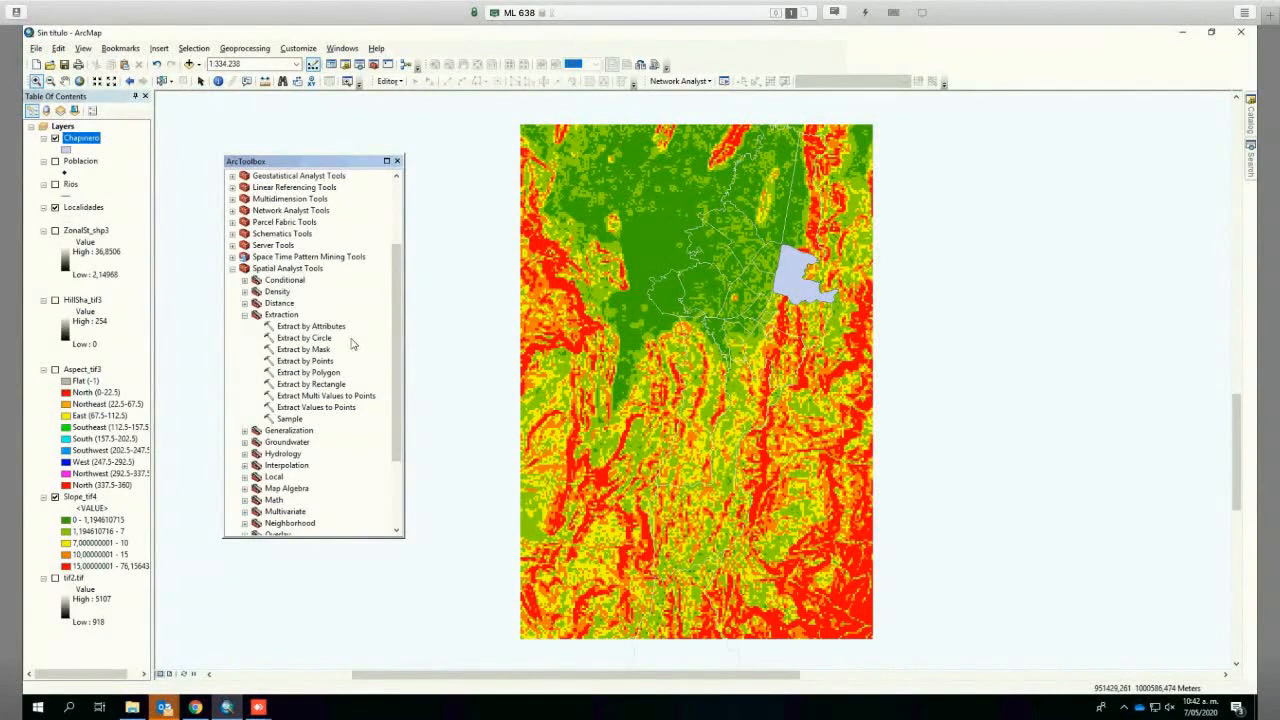
double_click(303, 349)
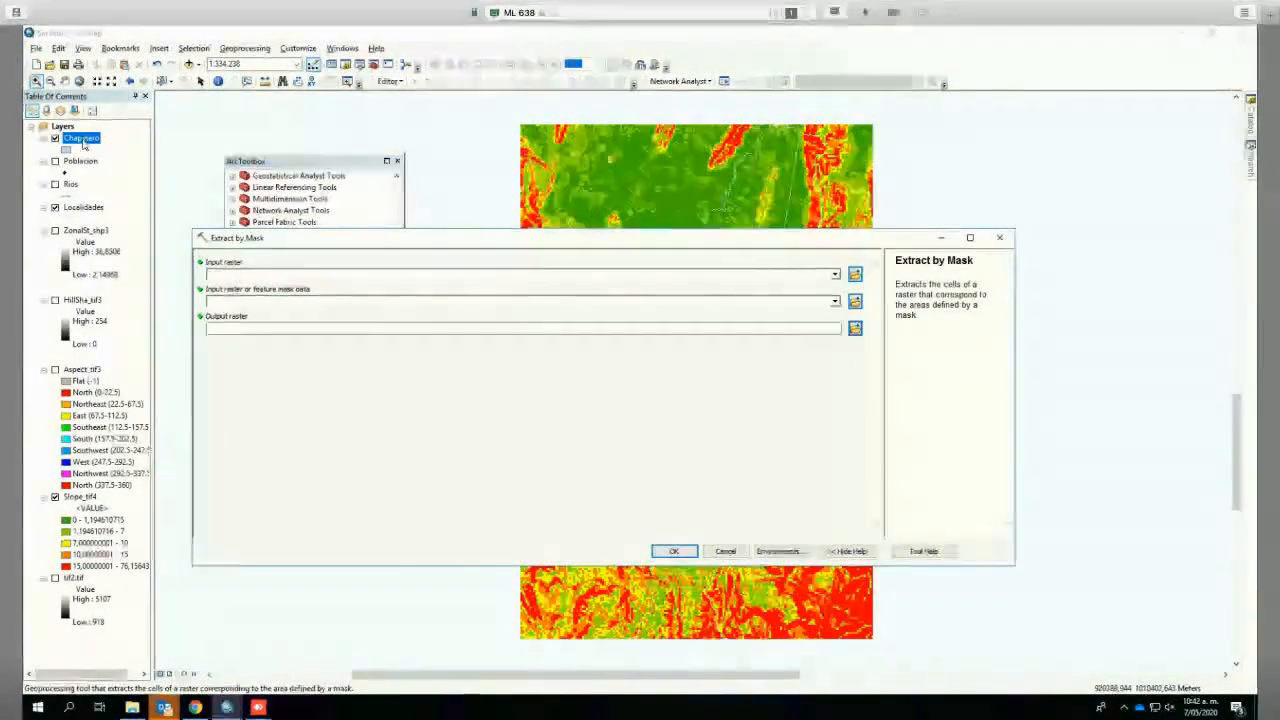
left_click(835, 275)
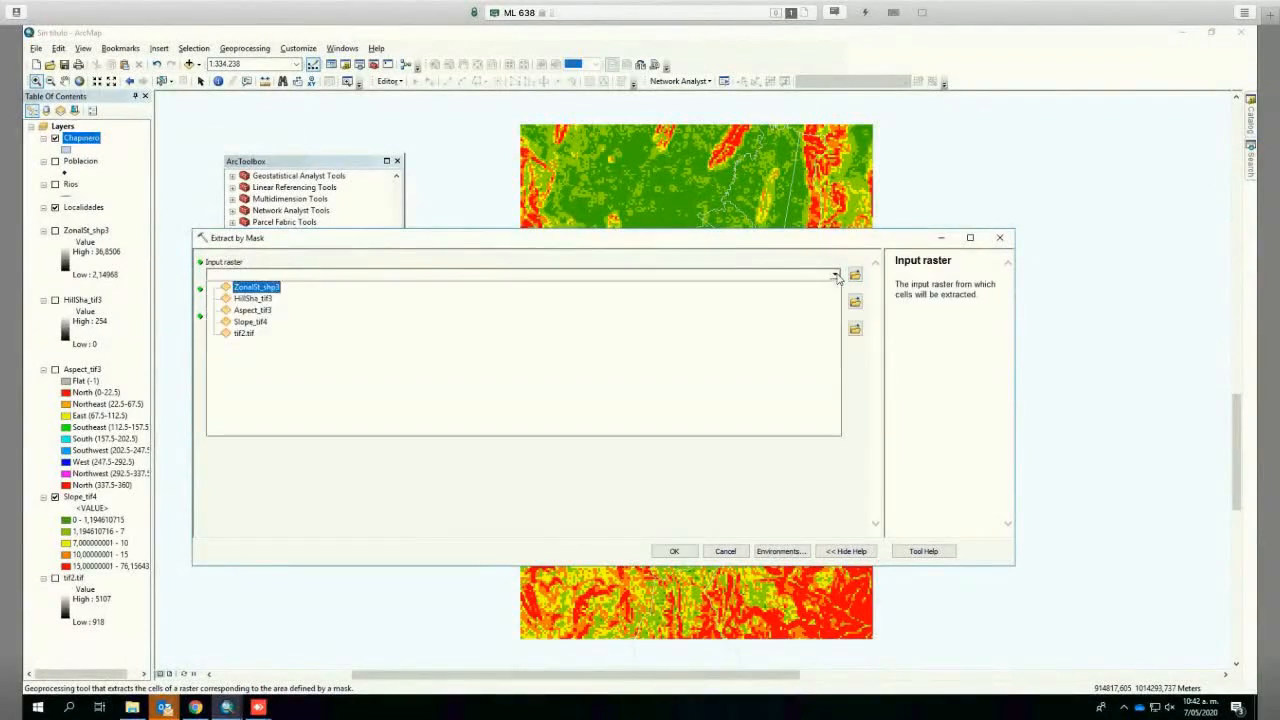
left_click(245, 323)
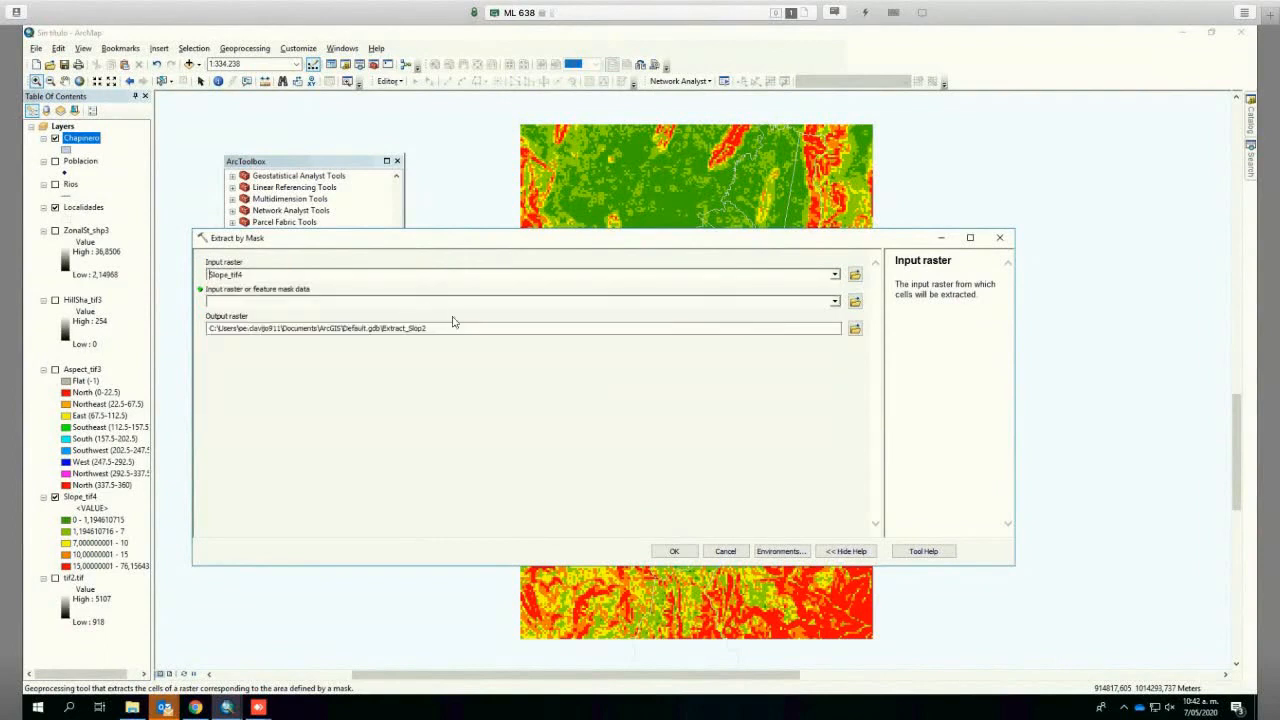
left_click(835, 301)
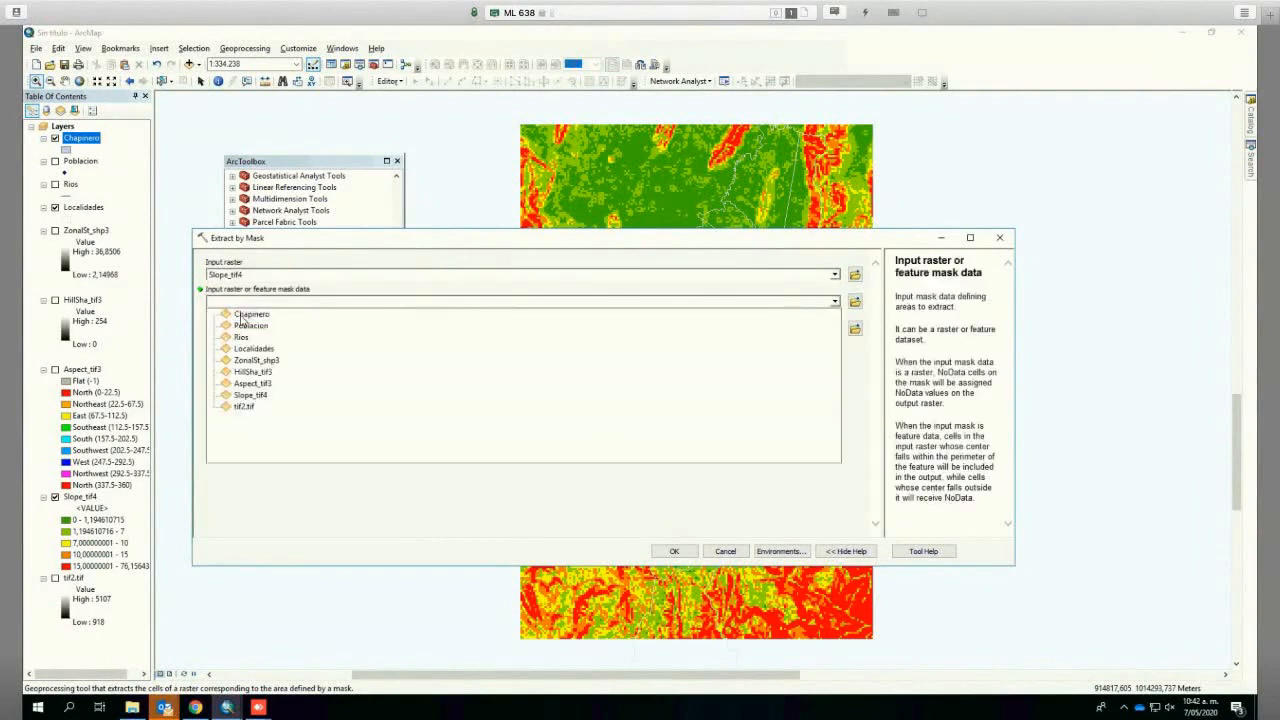
left_click(251, 314)
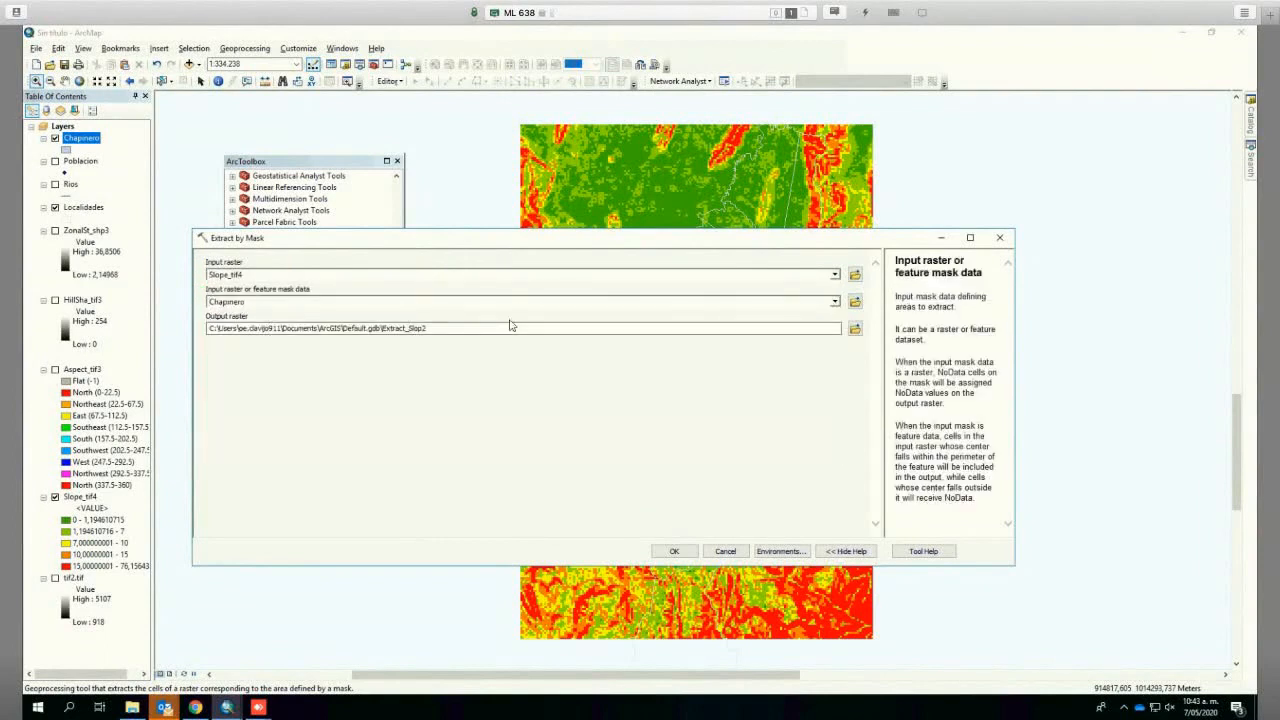
left_click(675, 551)
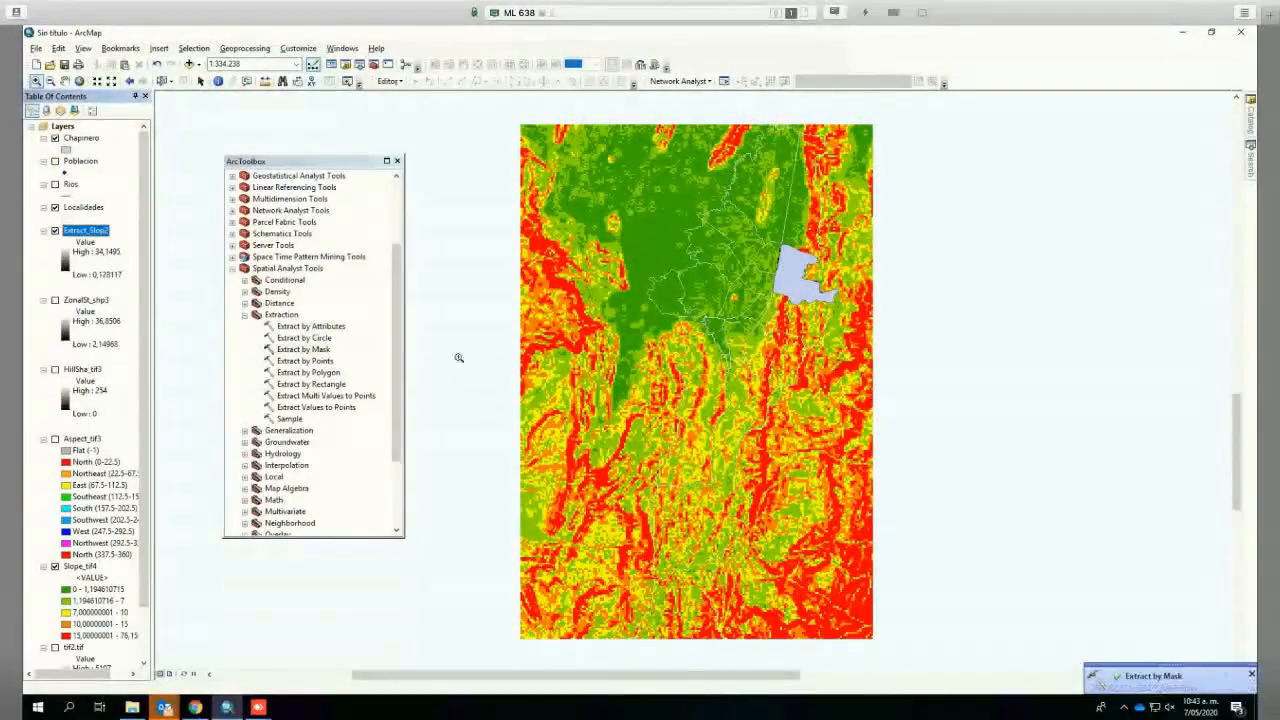
Step: Move the Extract_Slop2 raster above Chapinero to the top of the drawing order
left_click_drag(86, 230, 92, 131)
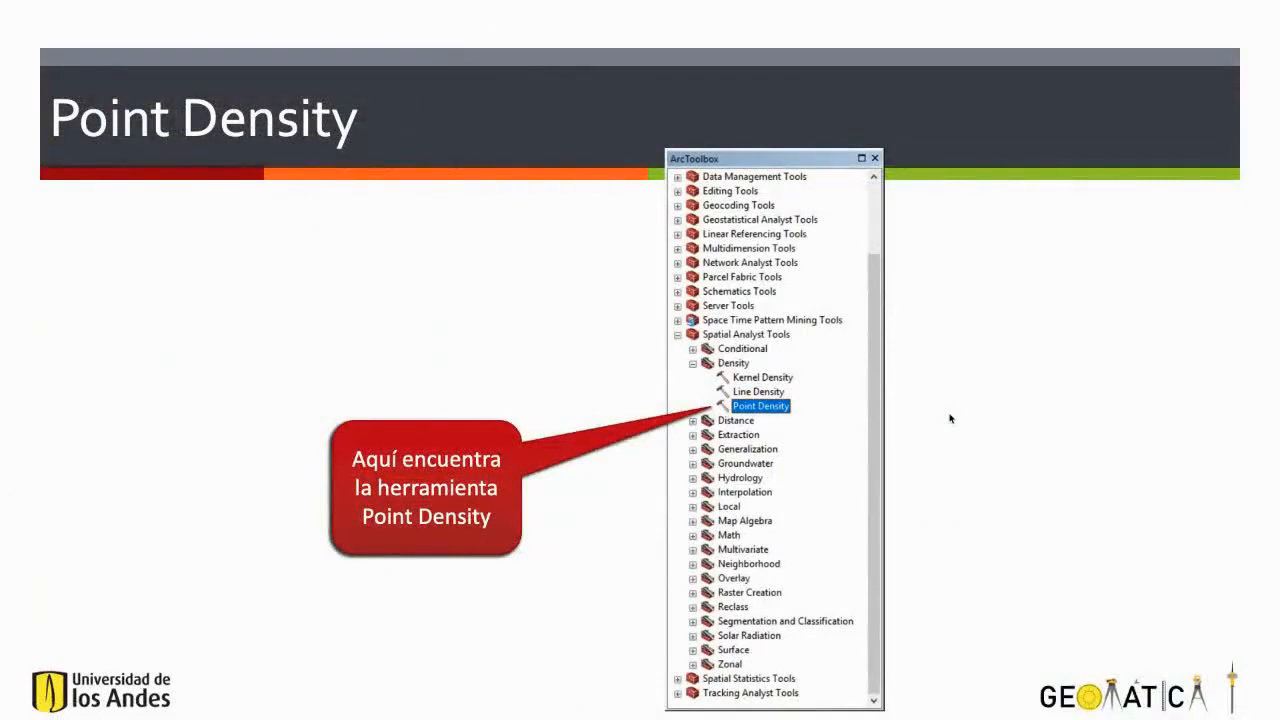
key("Right")
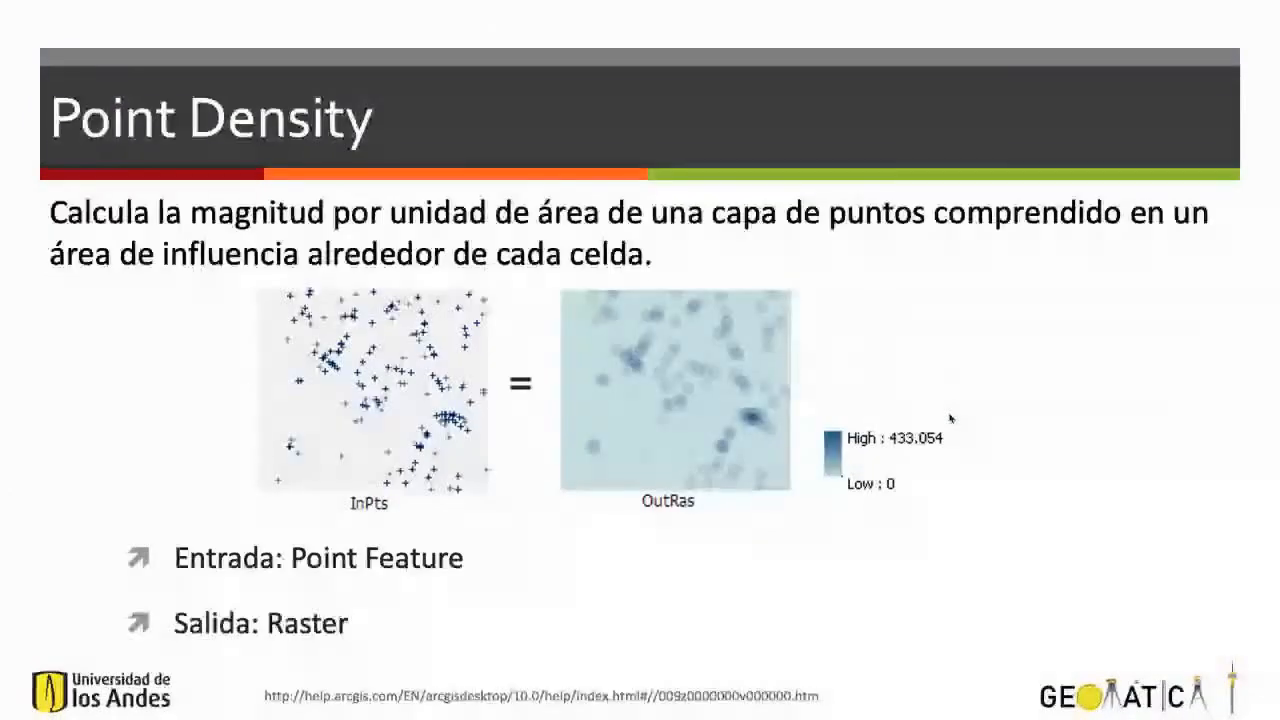
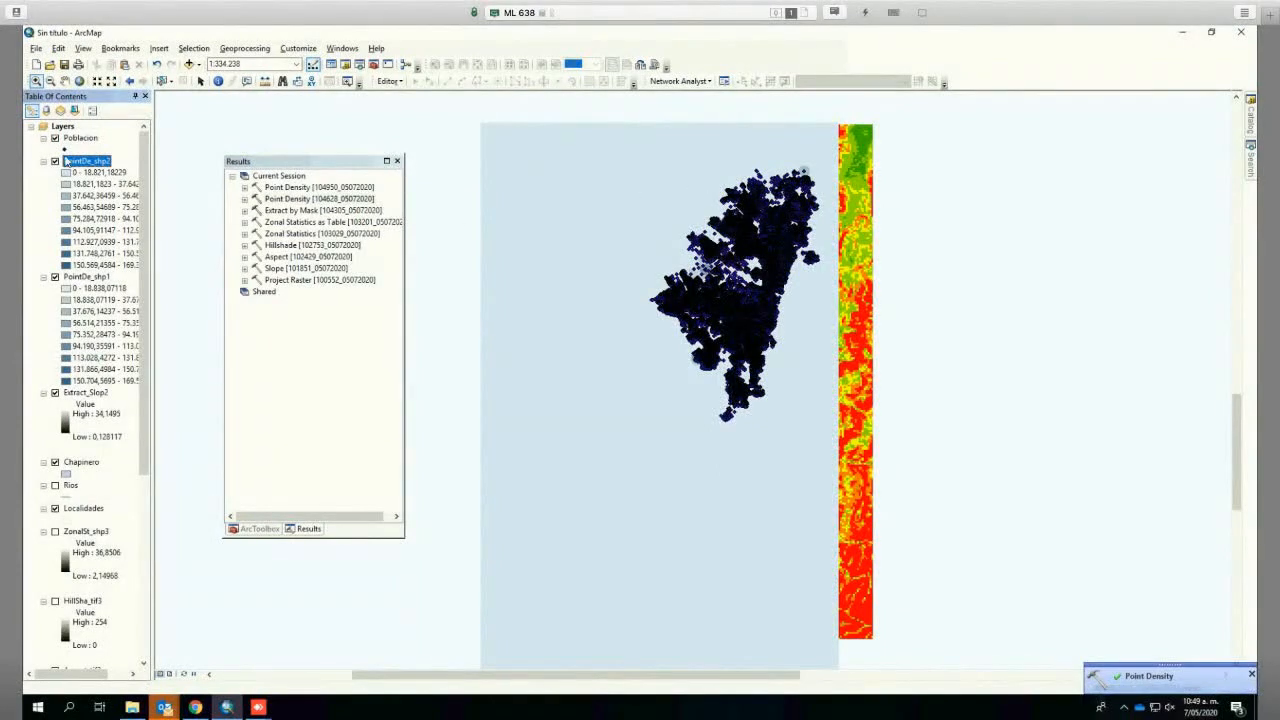
Step: Compare the two point density rasters, then hide Poblacion and PointDe_shp1 and keep PointDe_shp2 displayed
left_click(55, 161)
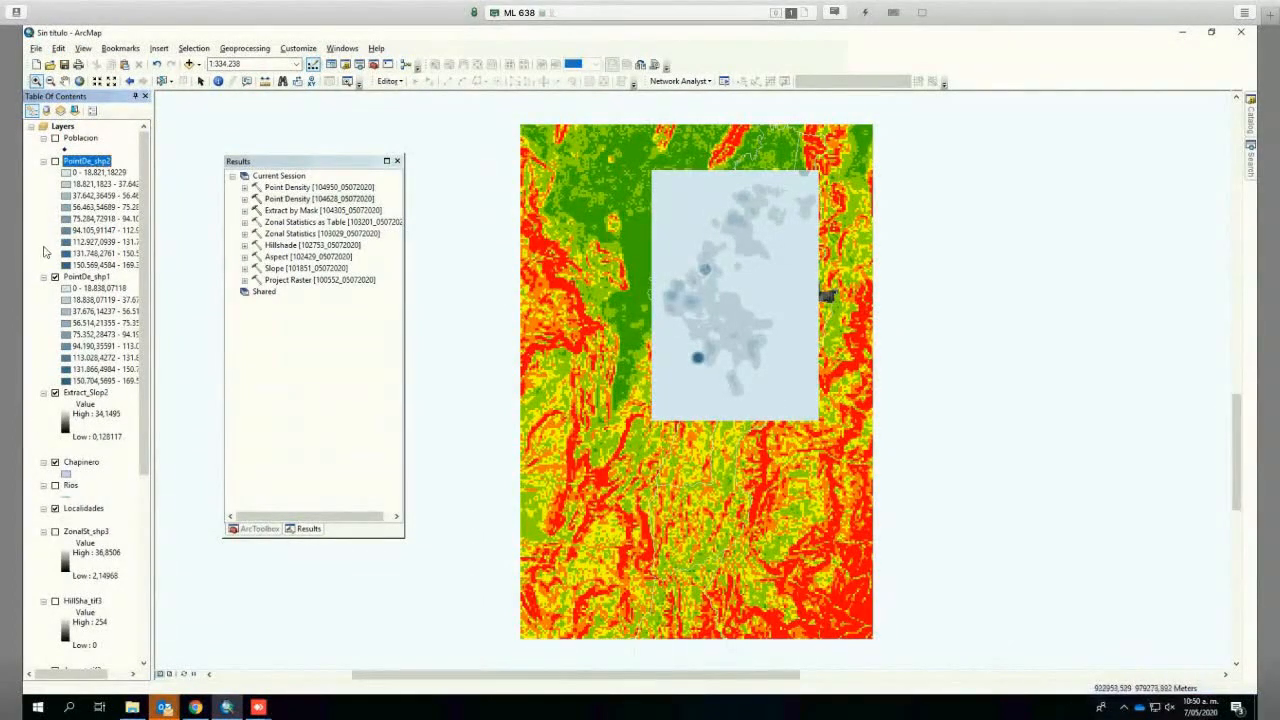
left_click(63, 284)
left_click(55, 277)
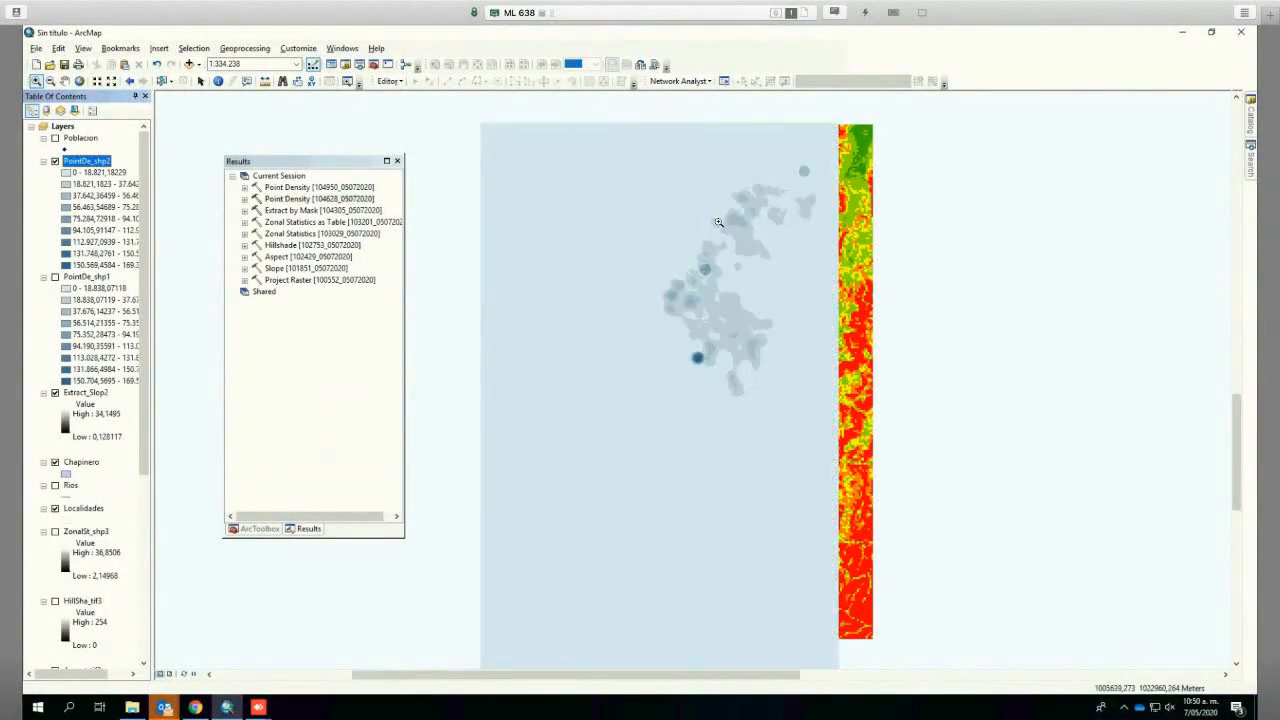
Step: Give the Localidades layer the Hollow symbol and move it to the top of the drawing order
left_click(67, 522)
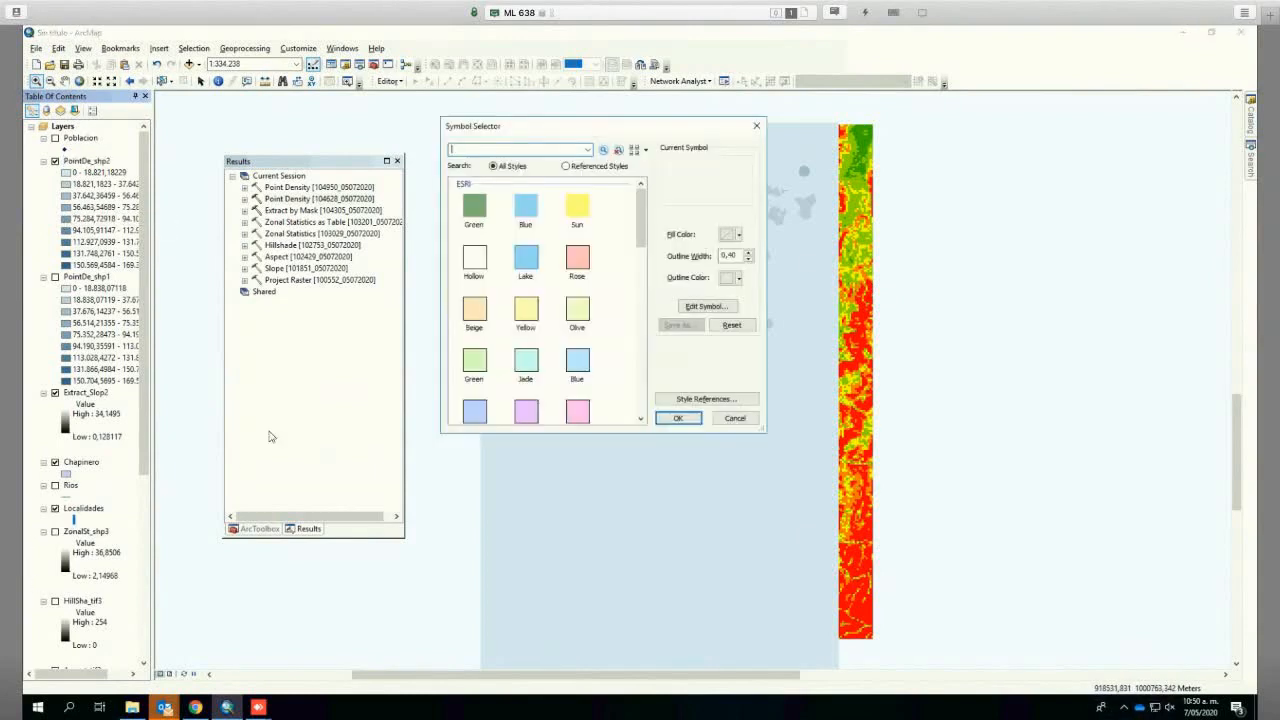
left_click(474, 262)
left_click(678, 420)
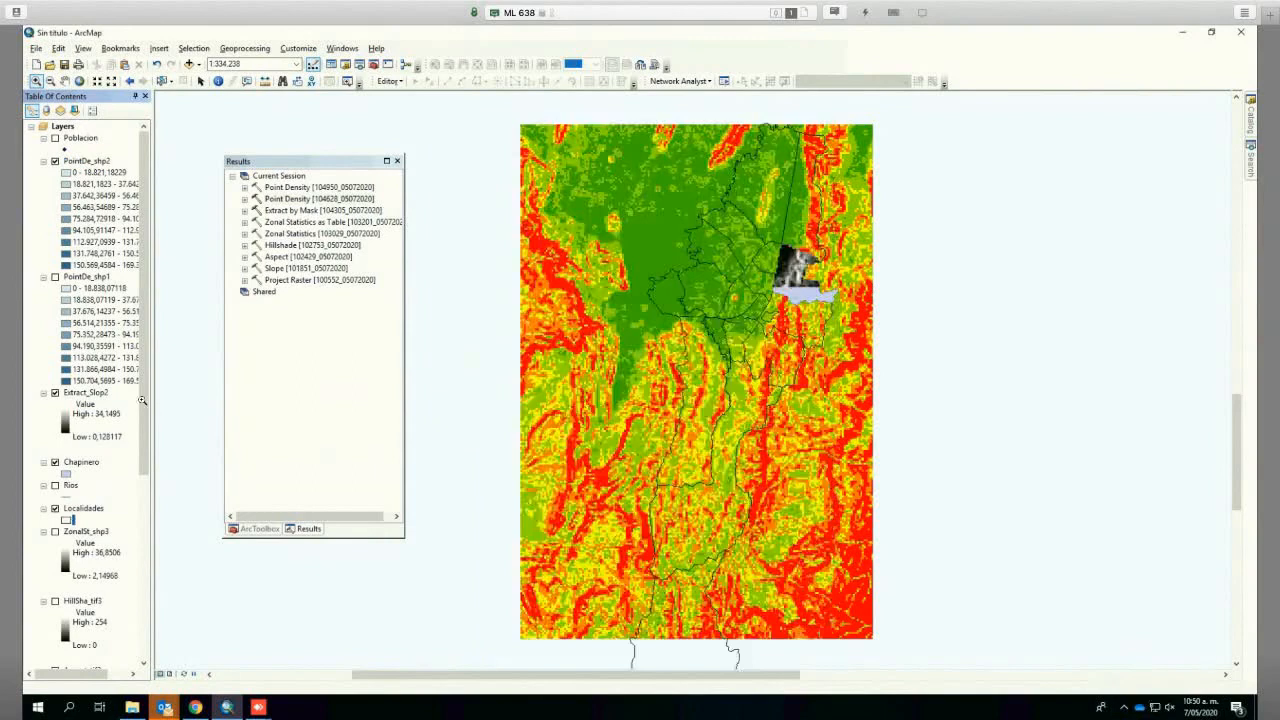
left_click_drag(83, 508, 76, 130)
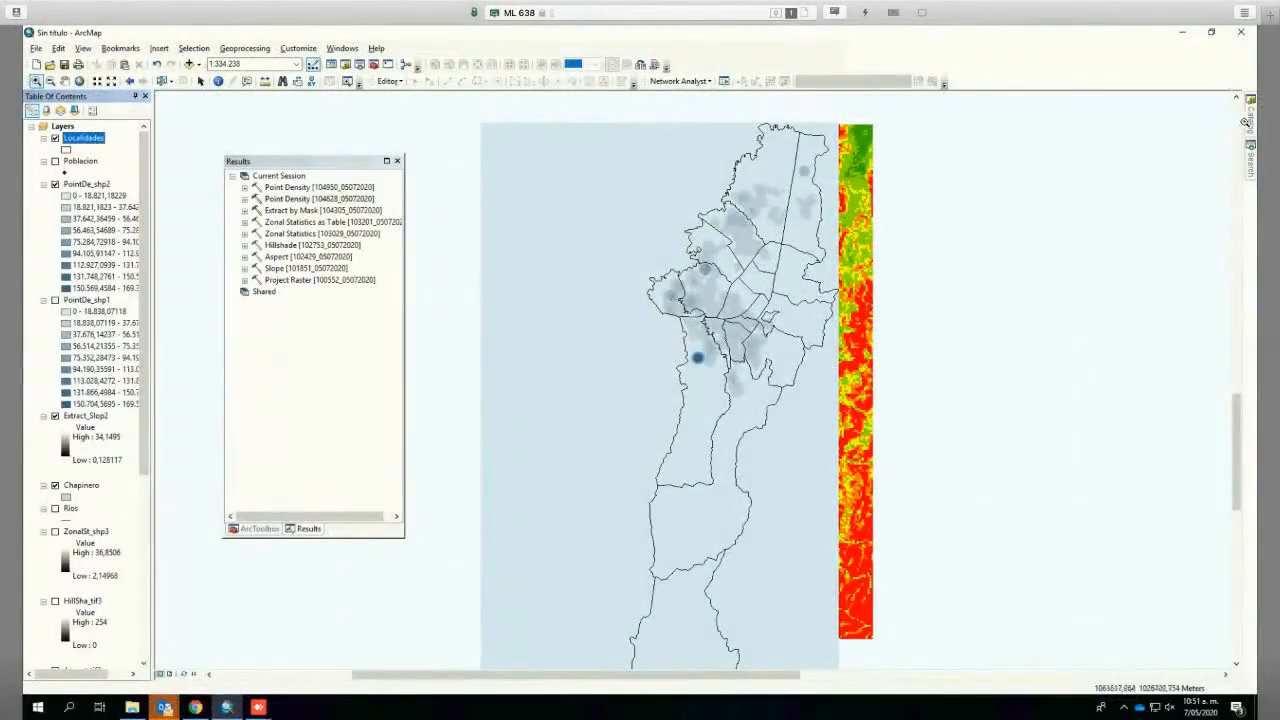
Step: Add the Troncal_Transmilenio feature class from DatosGeo1_2020.gdb to the map
left_click(1247, 121)
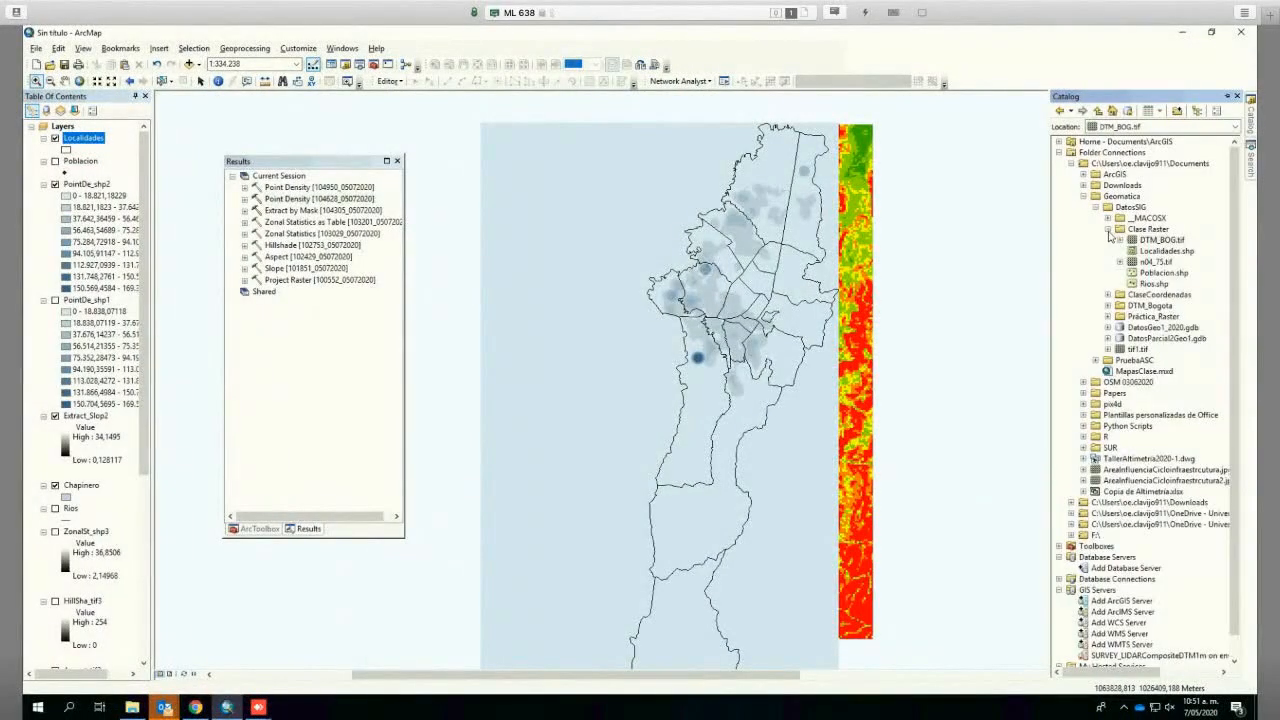
left_click(1108, 231)
left_click(1108, 241)
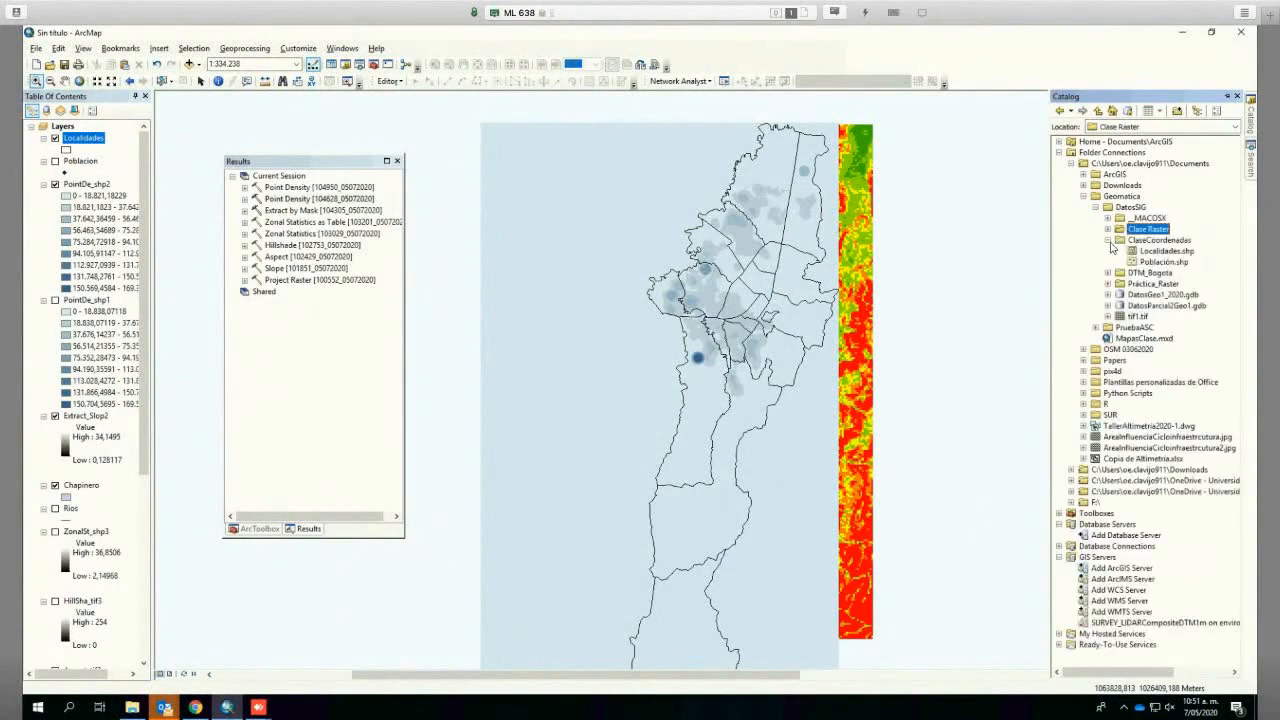
left_click(1108, 241)
left_click(1108, 273)
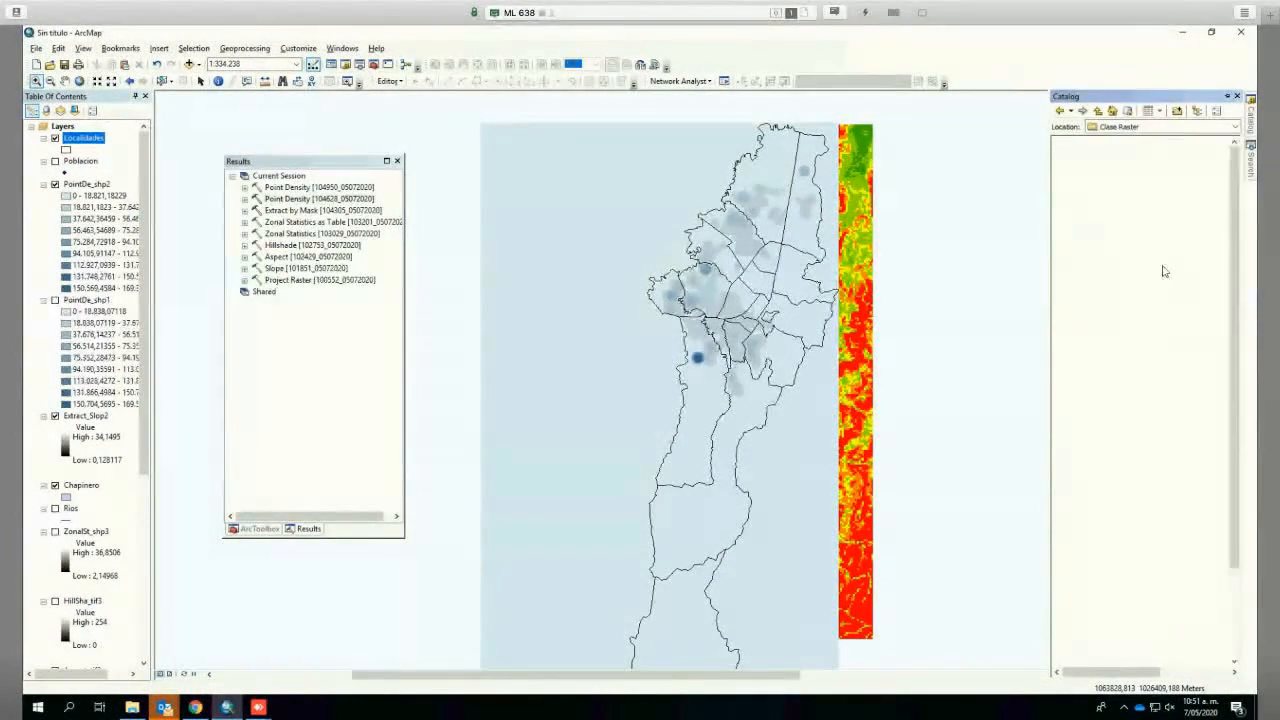
left_click(1174, 382)
left_click_drag(1174, 382, 636, 398)
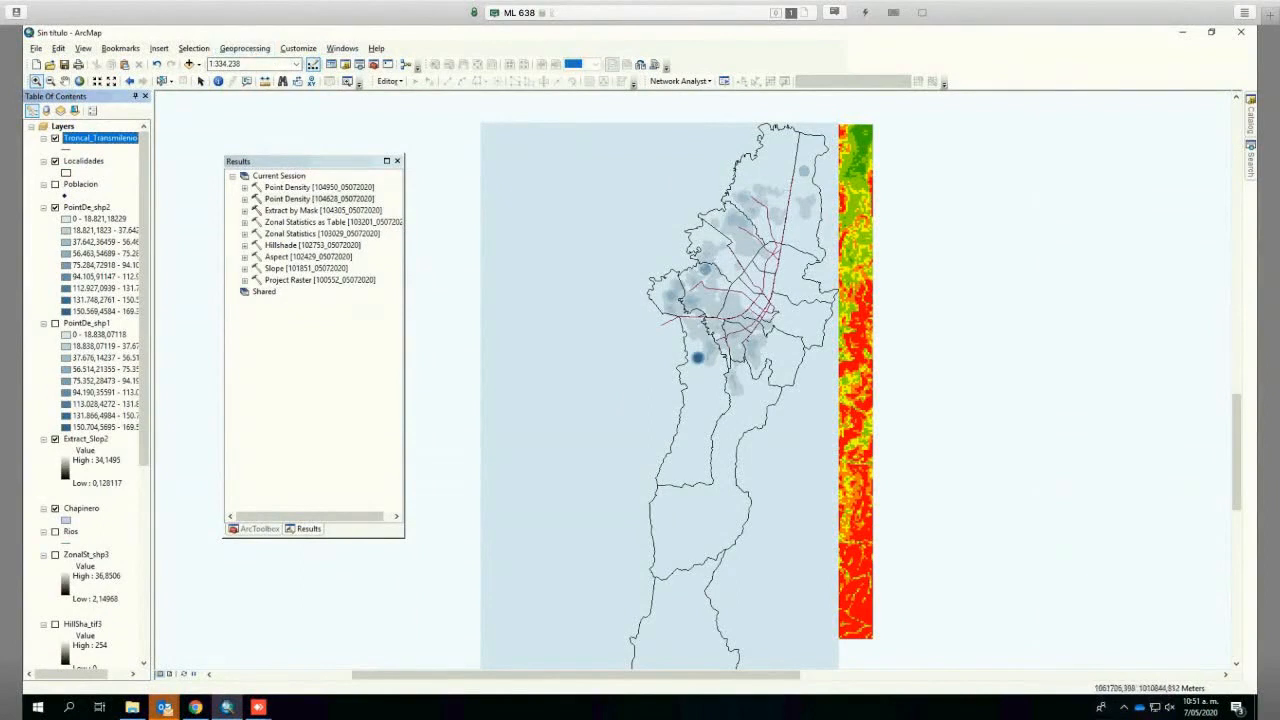
Step: Close the geoprocessing results and open the Euclidean Distance tool from the Spatial Analyst Distance toolset
left_click(397, 161)
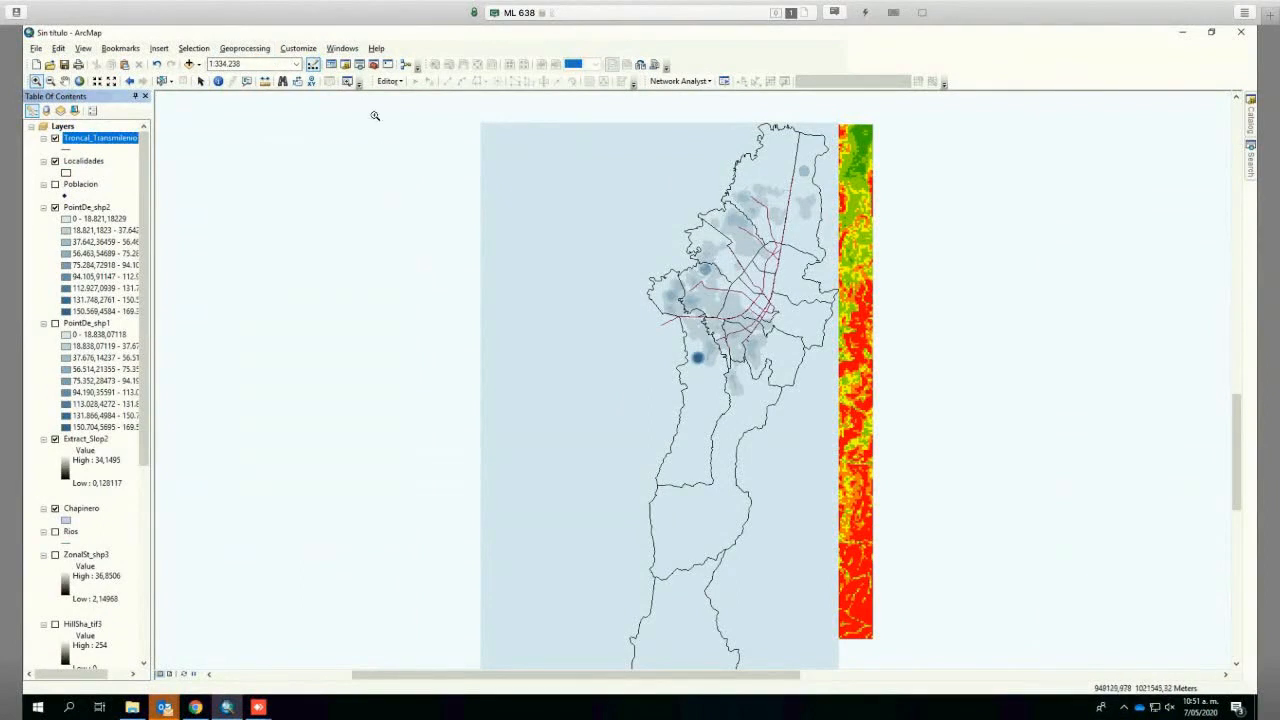
left_click(374, 65)
double_click(278, 291)
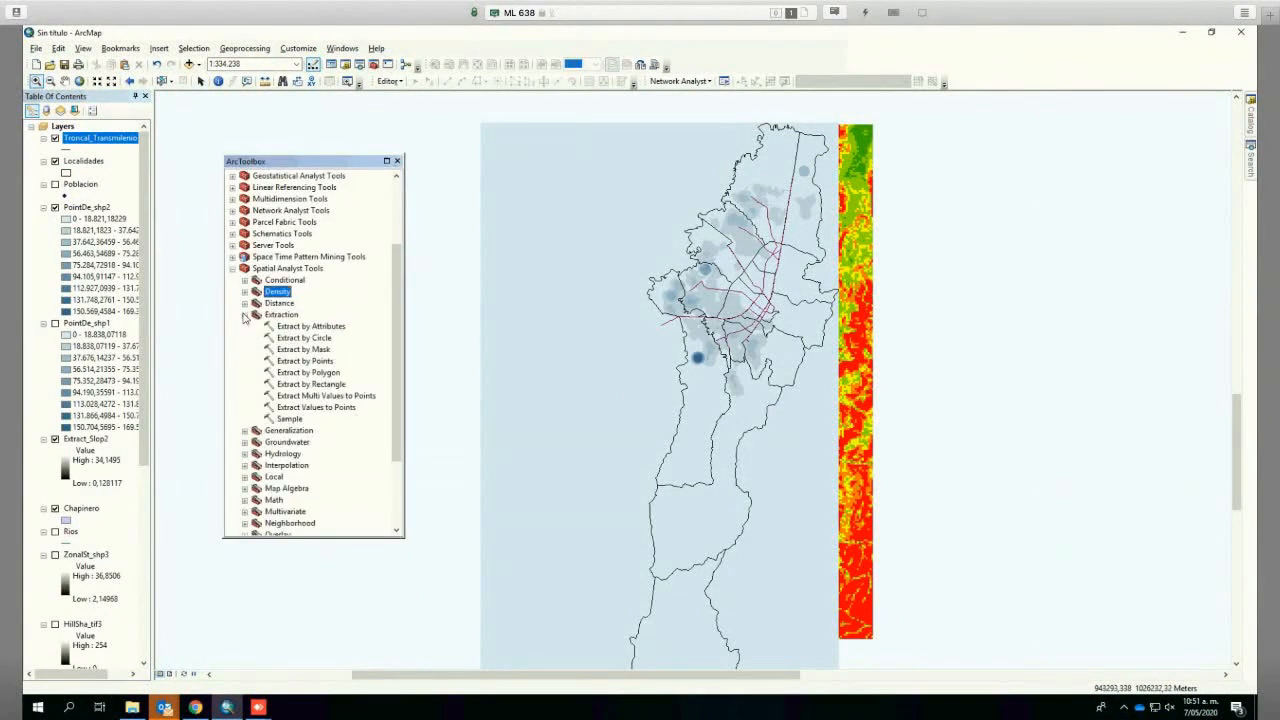
left_click(244, 314)
left_click(244, 303)
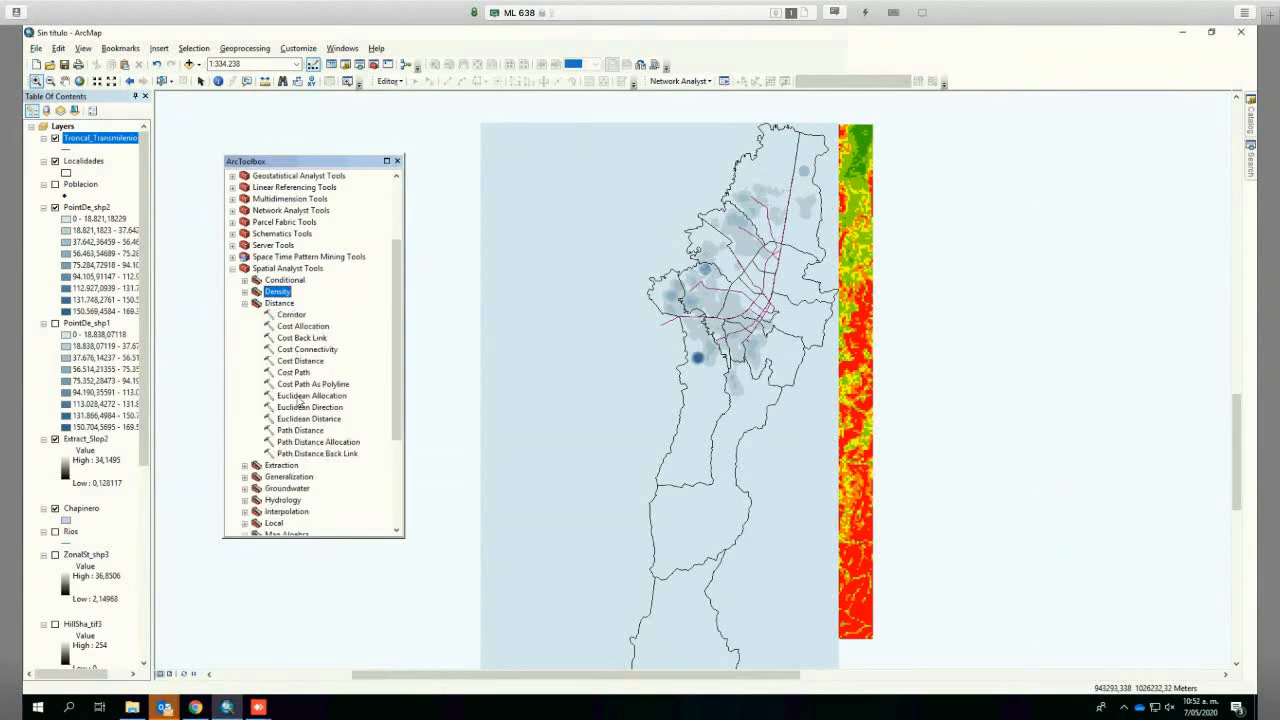
double_click(305, 407)
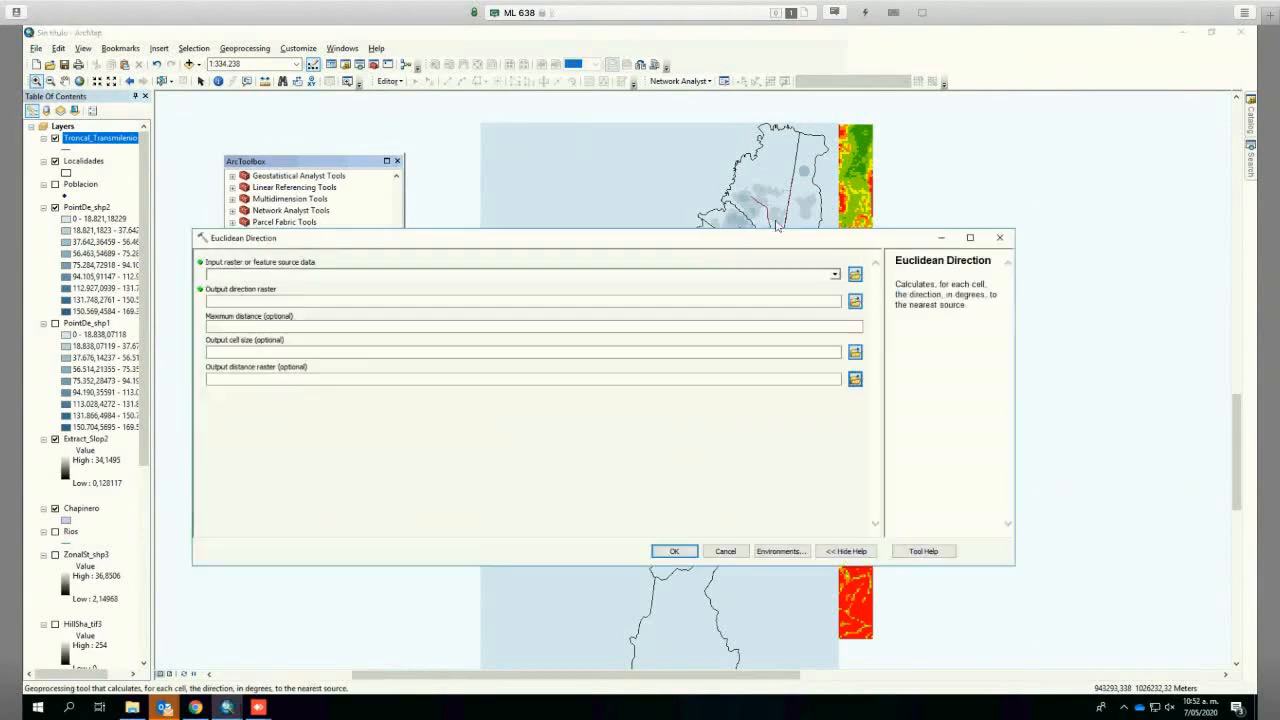
key("Escape")
double_click(309, 418)
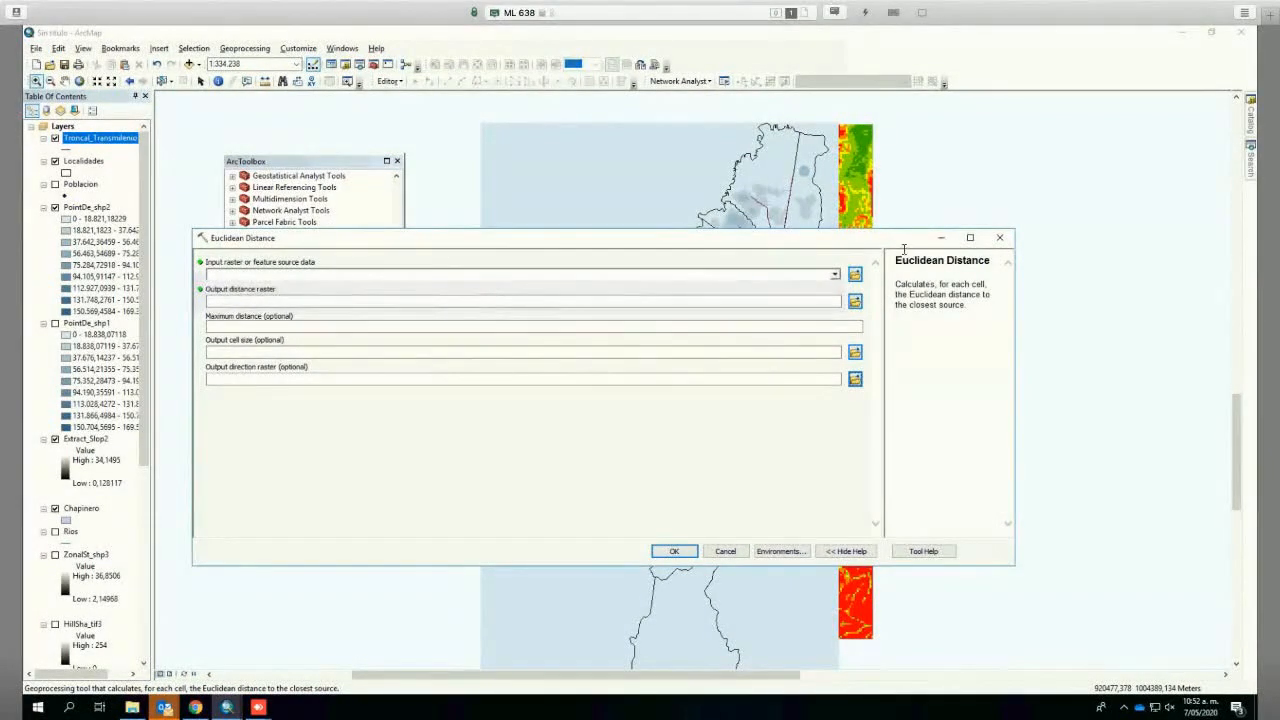
Step: Set Troncal_Transmilenio as the Euclidean Distance source with an output cell size of 50
left_click(835, 274)
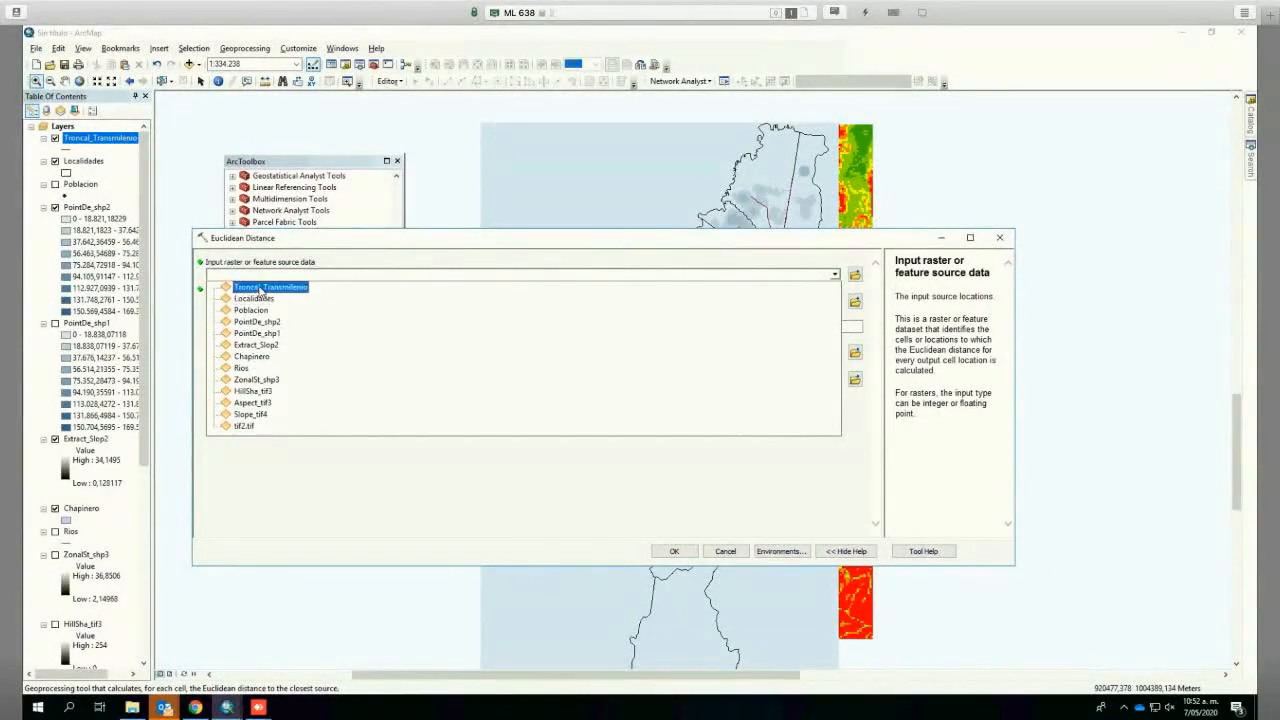
left_click(262, 289)
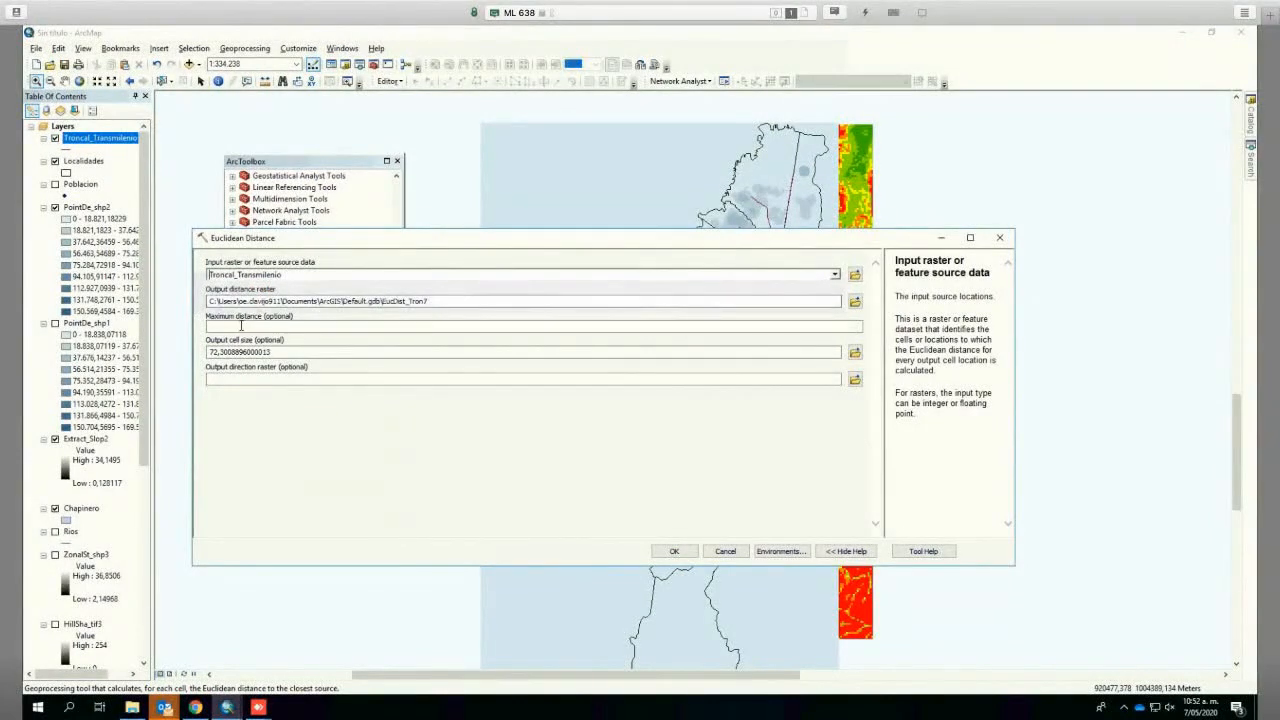
left_click_drag(268, 351, 179, 350)
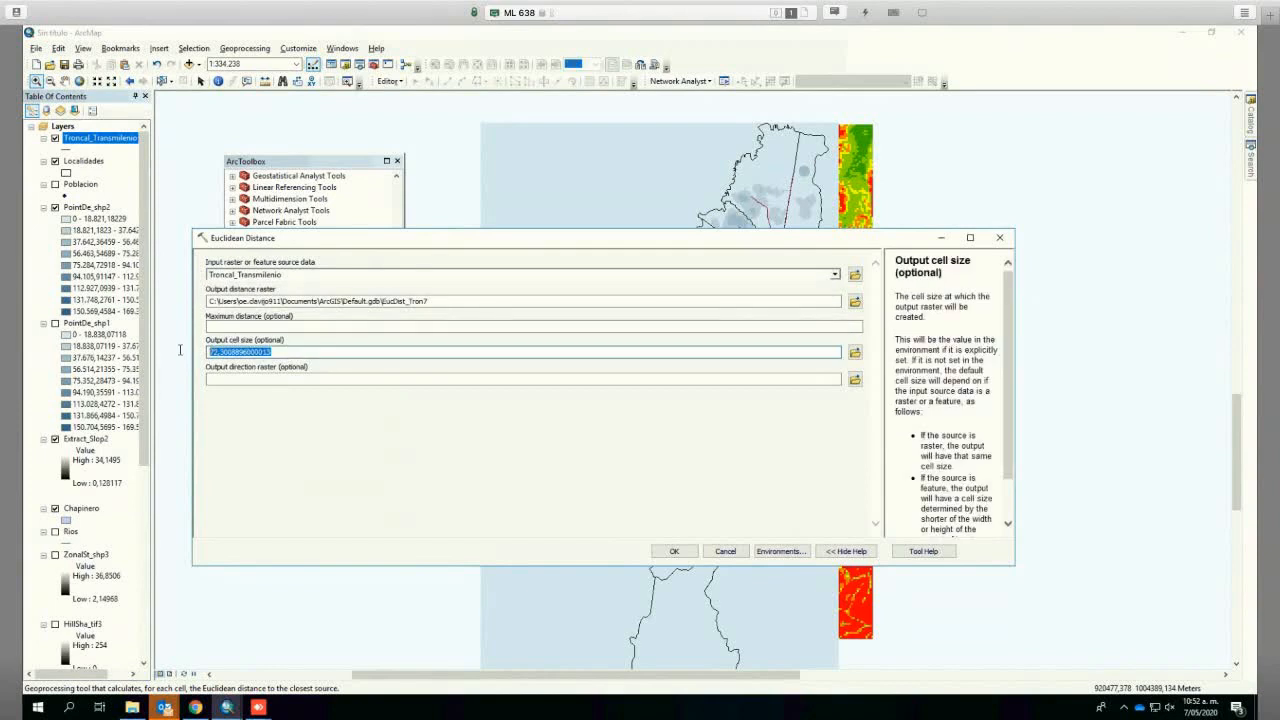
type("50")
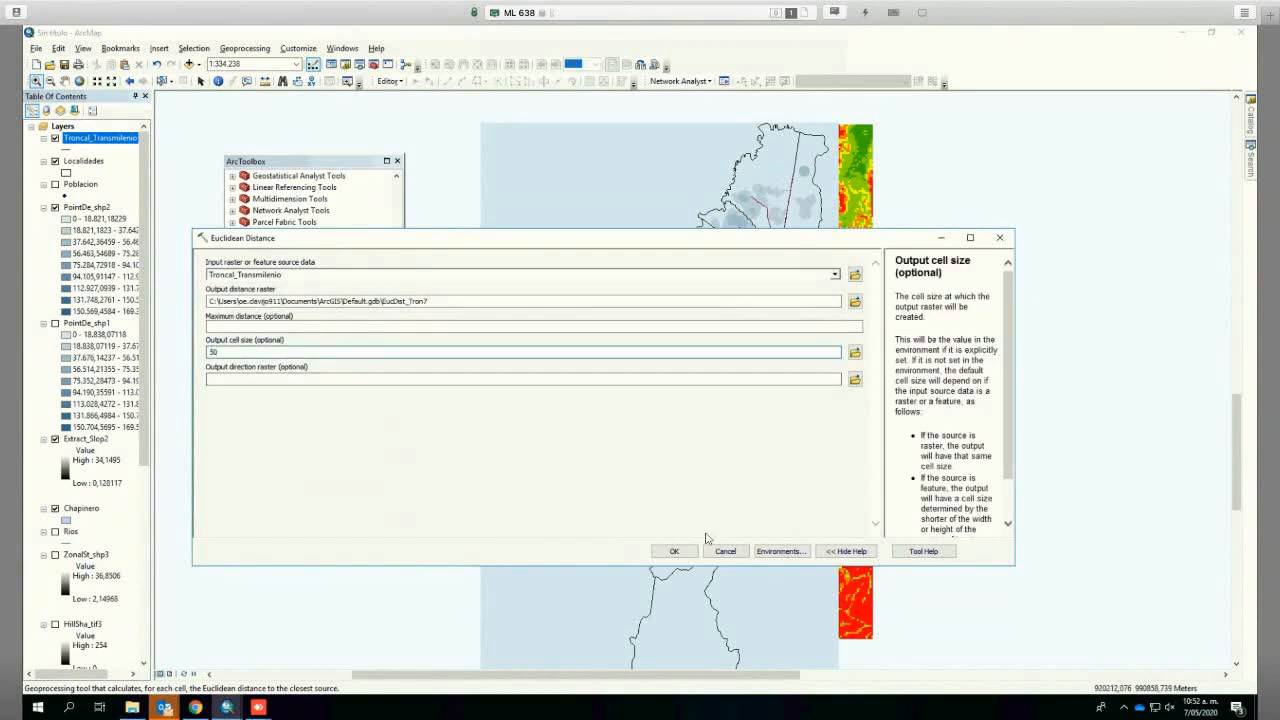
Step: Set the processing extent to Same as layer Localidades with Slope_tif4 as the snap raster, and run Euclidean Distance
left_click(795, 553)
left_click(268, 291)
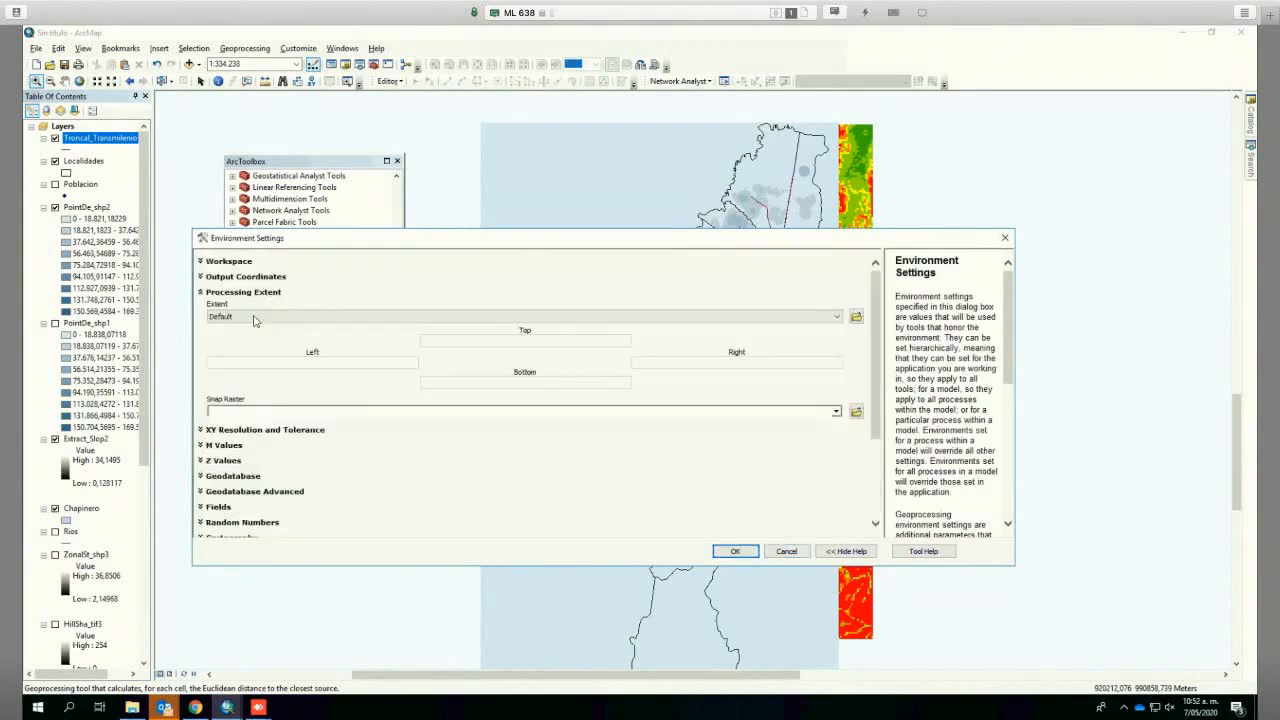
left_click(254, 318)
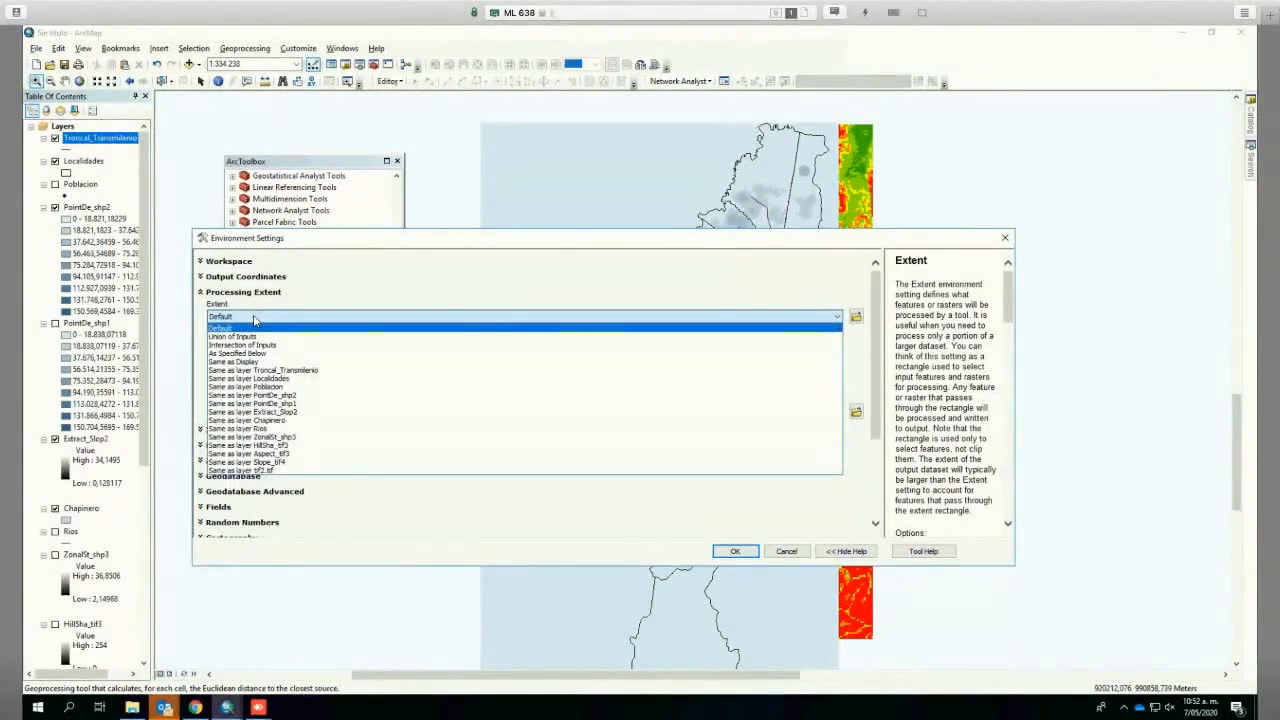
left_click(286, 381)
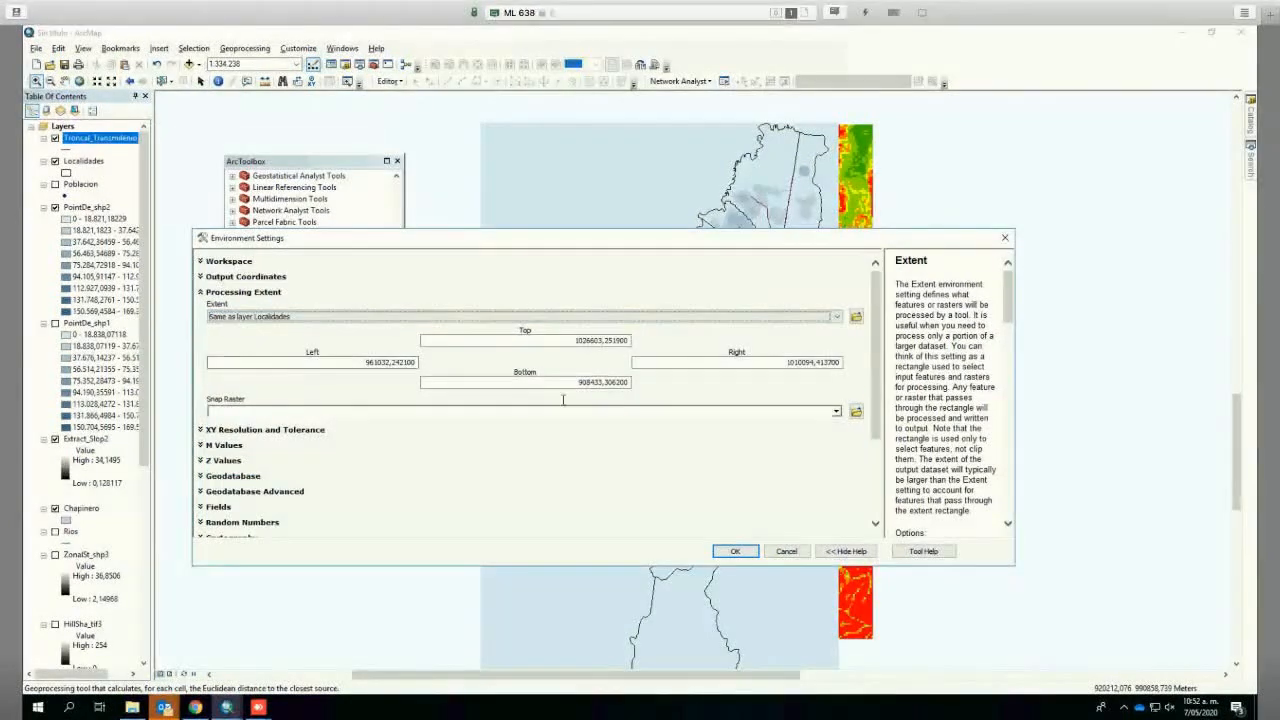
left_click(830, 412)
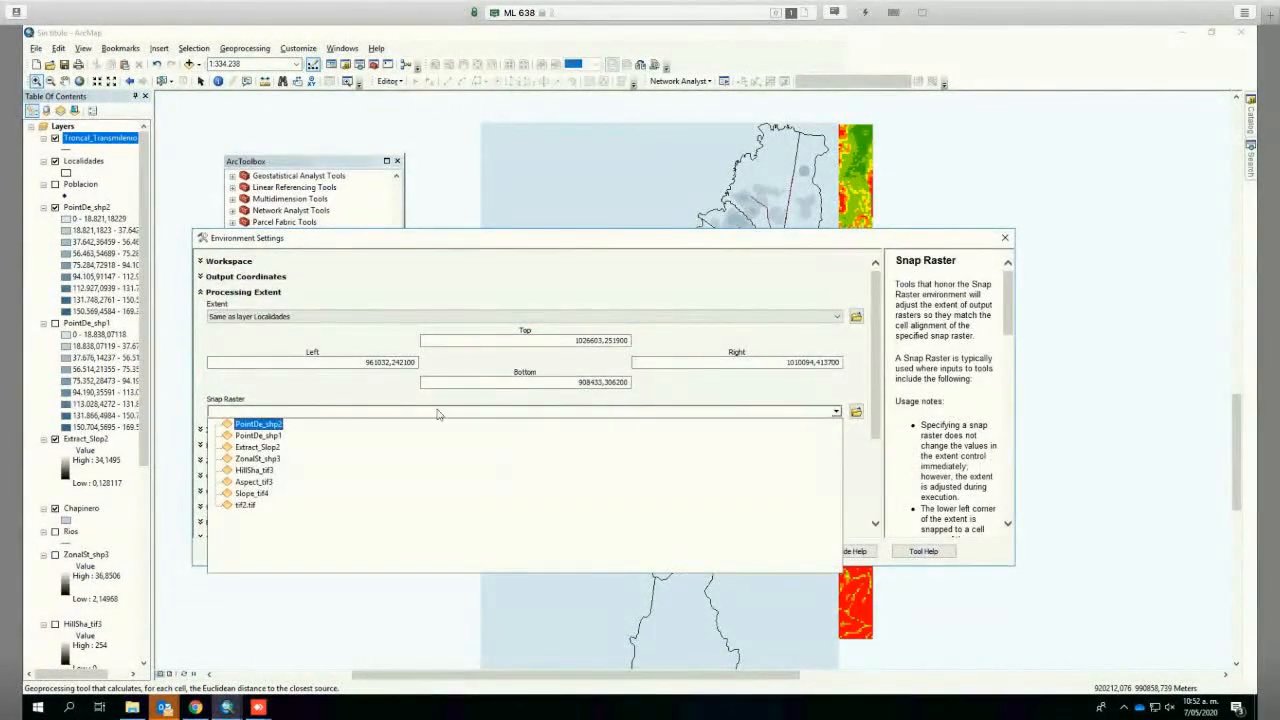
left_click(300, 493)
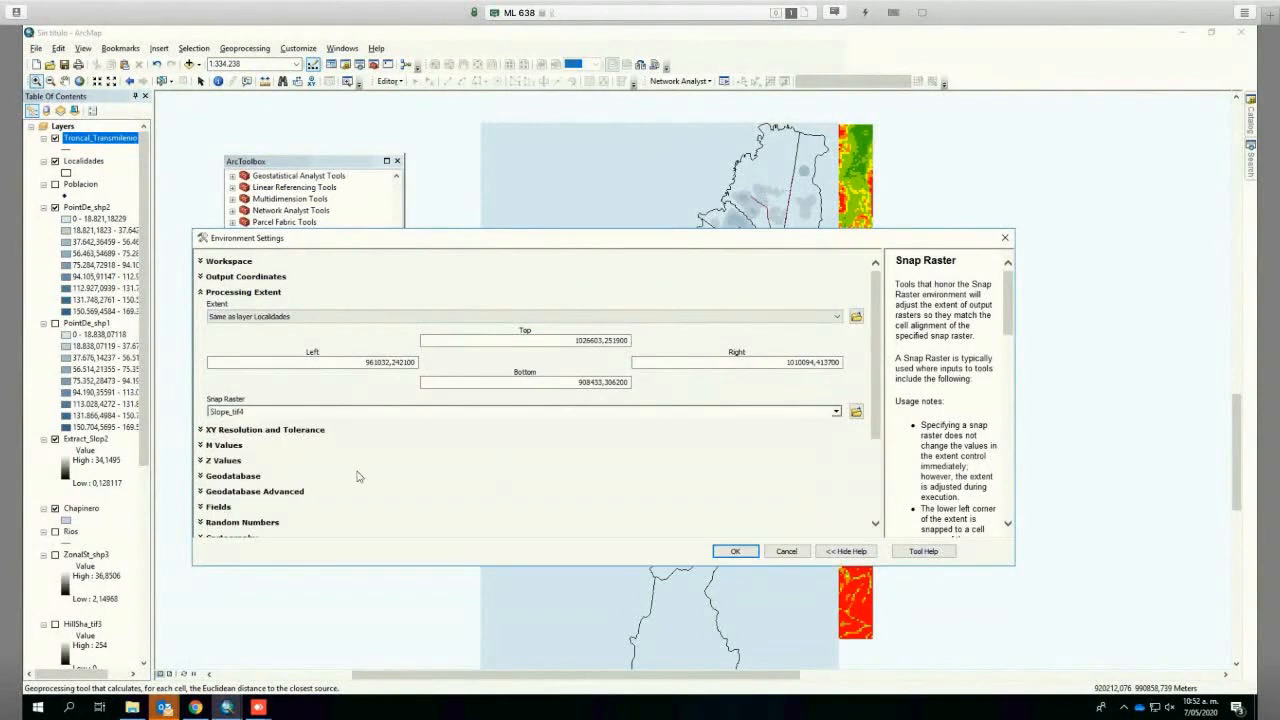
left_click(733, 552)
left_click(669, 551)
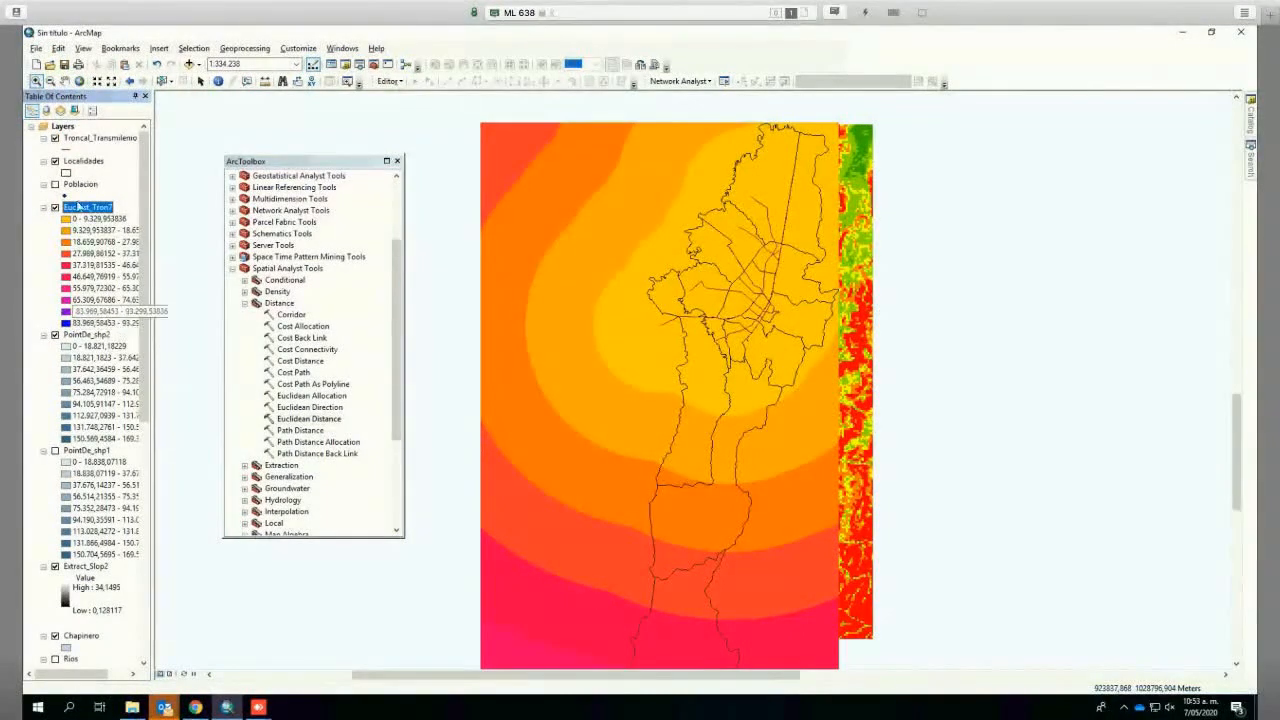
Step: Identify a location near the Transmilenio lines, close the result and hide the Localidades layer
left_click(218, 81)
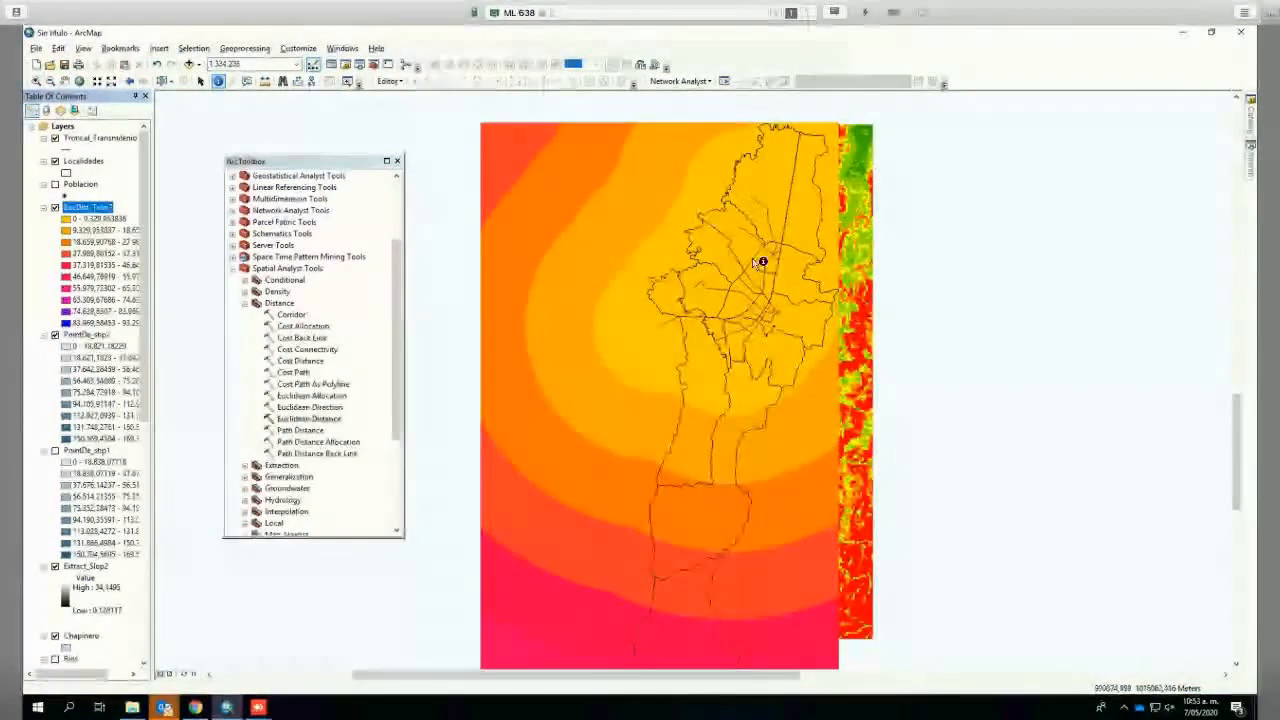
left_click(766, 257)
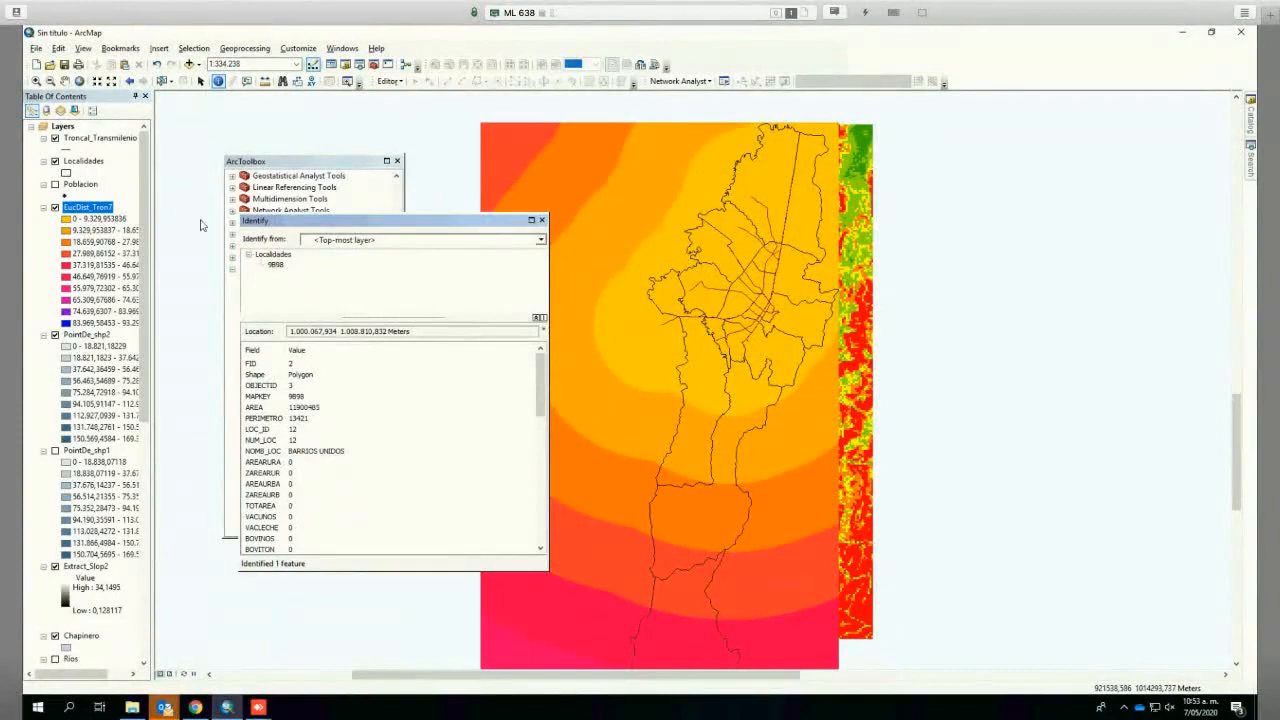
left_click(541, 221)
left_click(55, 161)
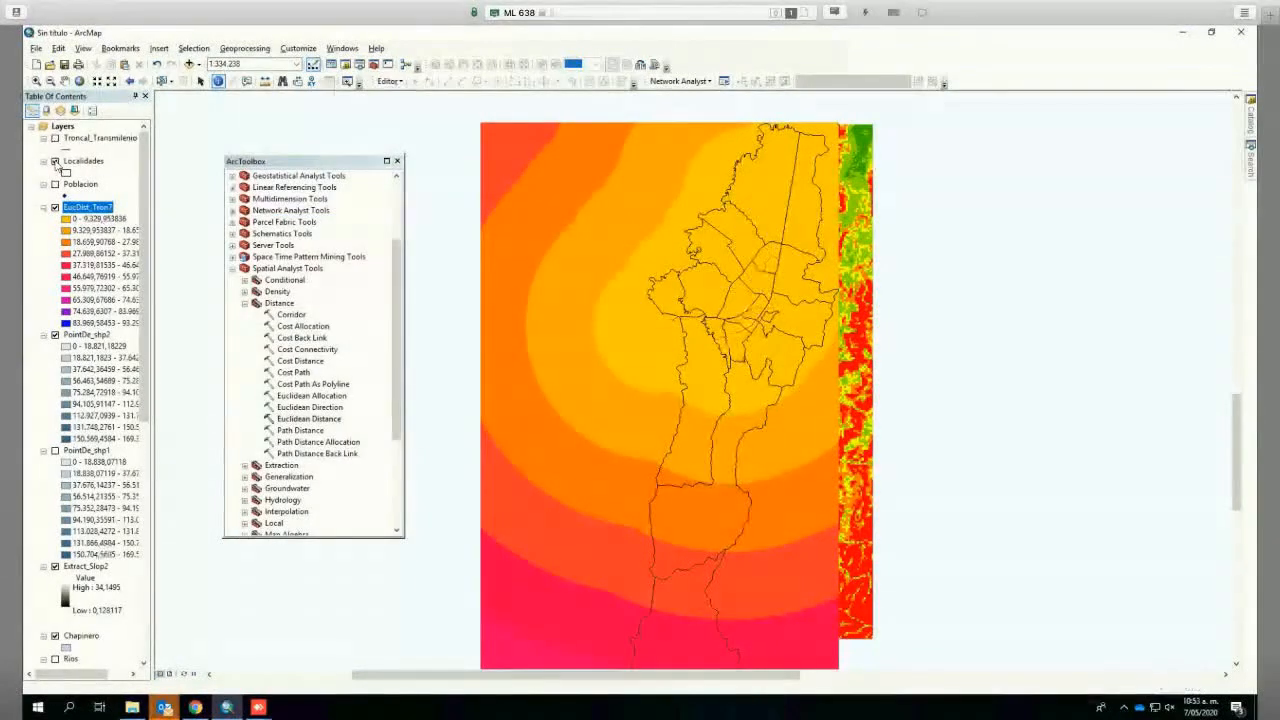
left_click(55, 138)
left_click(55, 138)
Step: Identify the EucDist_Tron7 pixel values at several points beside the Transmilenio trunk lines
left_click(765, 253)
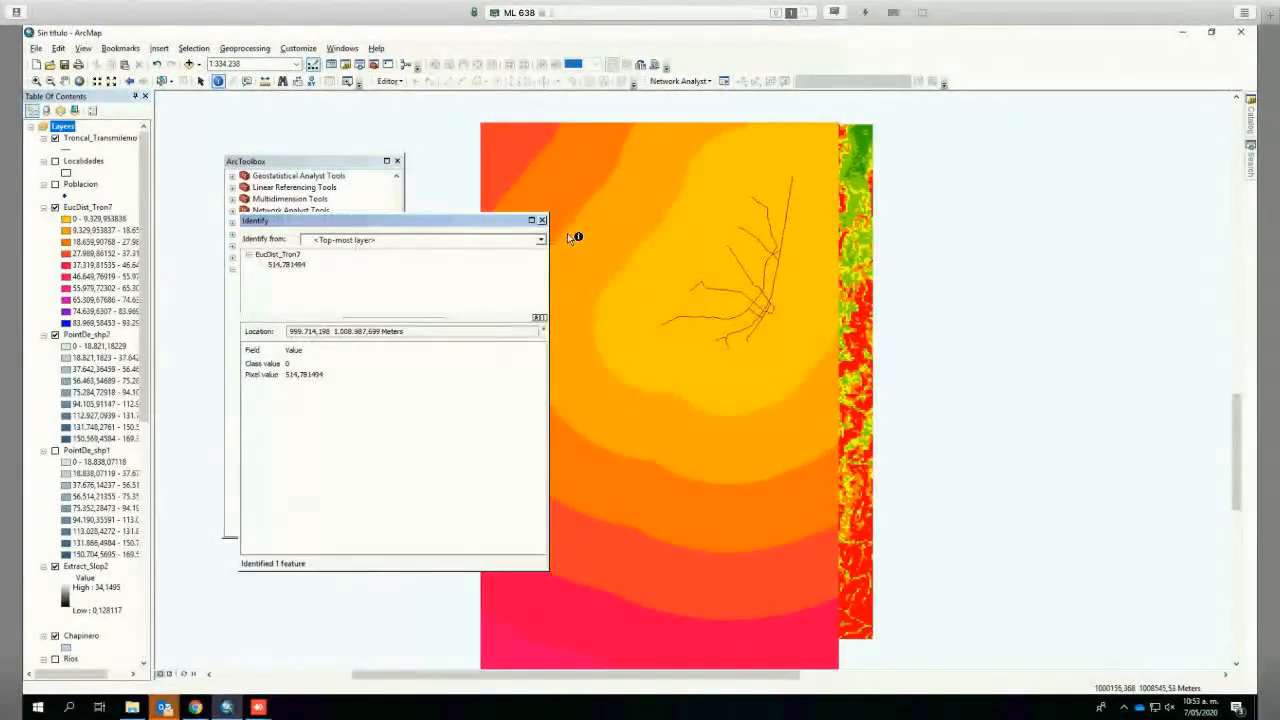
left_click(762, 272)
left_click(761, 270)
left_click(765, 271)
scroll(767, 266, "up", 2)
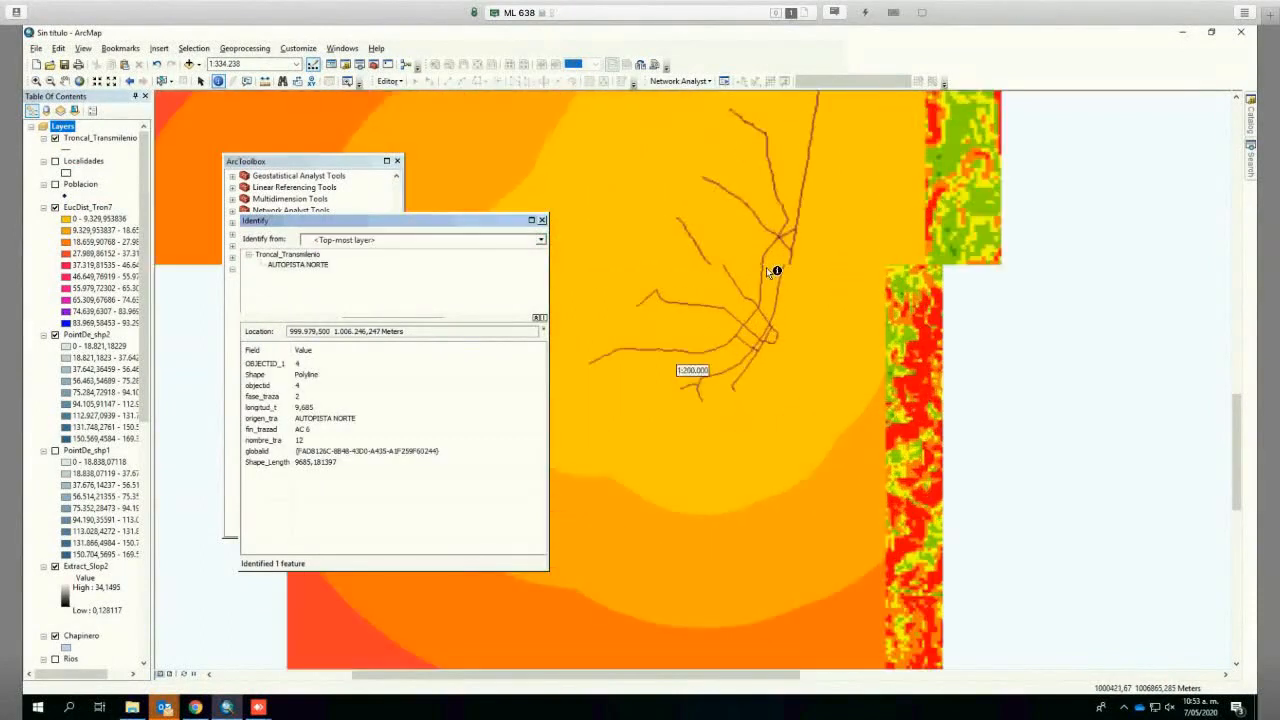
scroll(766, 267, "up", 5)
left_click(766, 265)
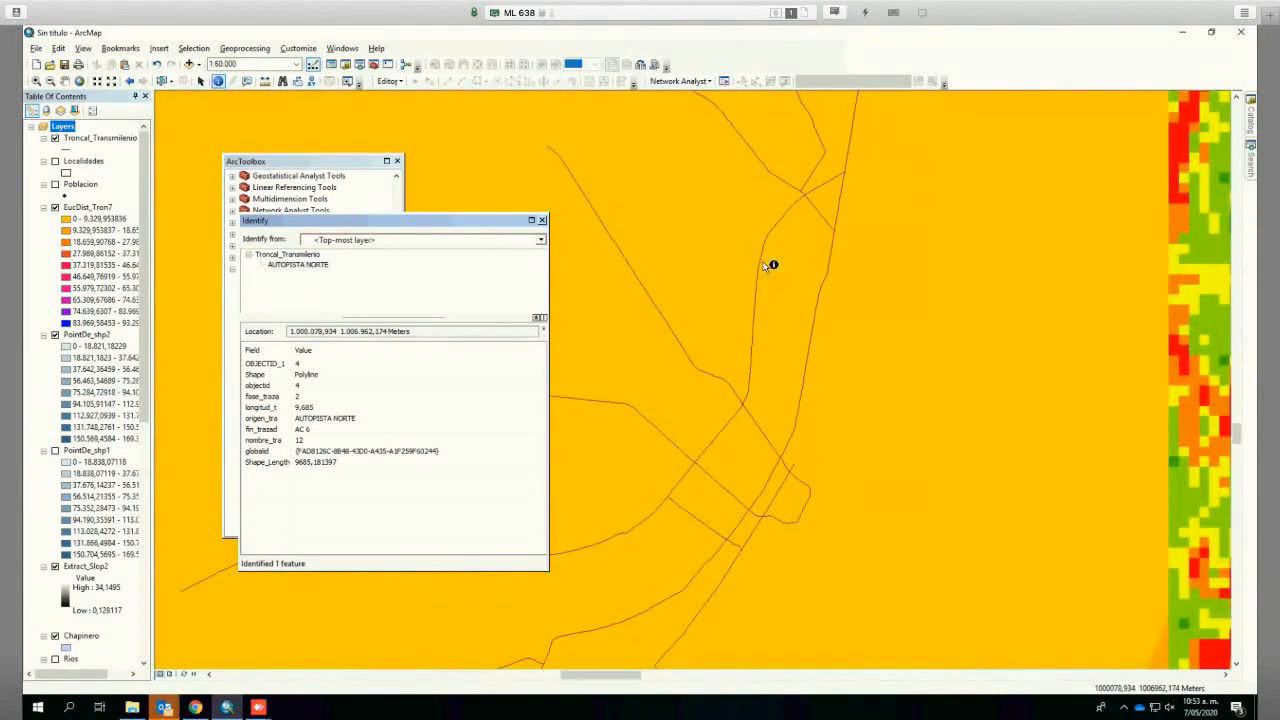
Step: Set the EucDist_Tron7 layer's classified symbology to 5 classes with the Manual classification method
left_click(92, 207)
right_click(90, 207)
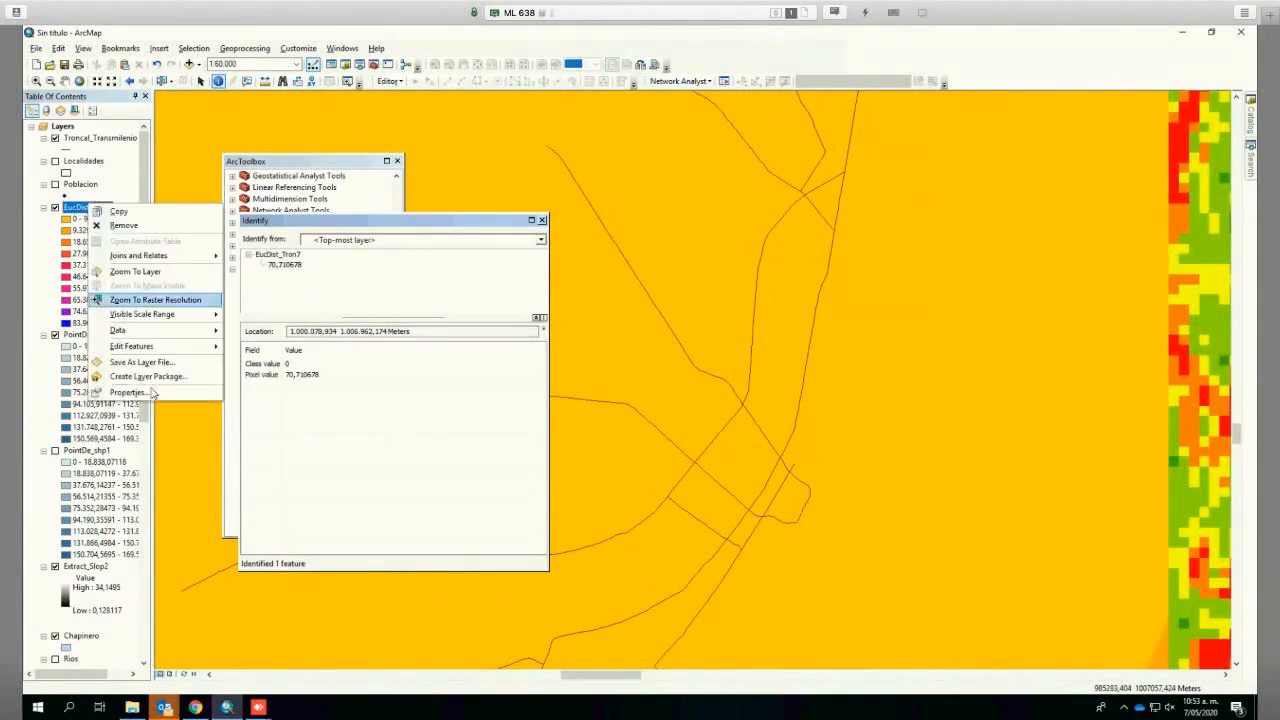
left_click(150, 392)
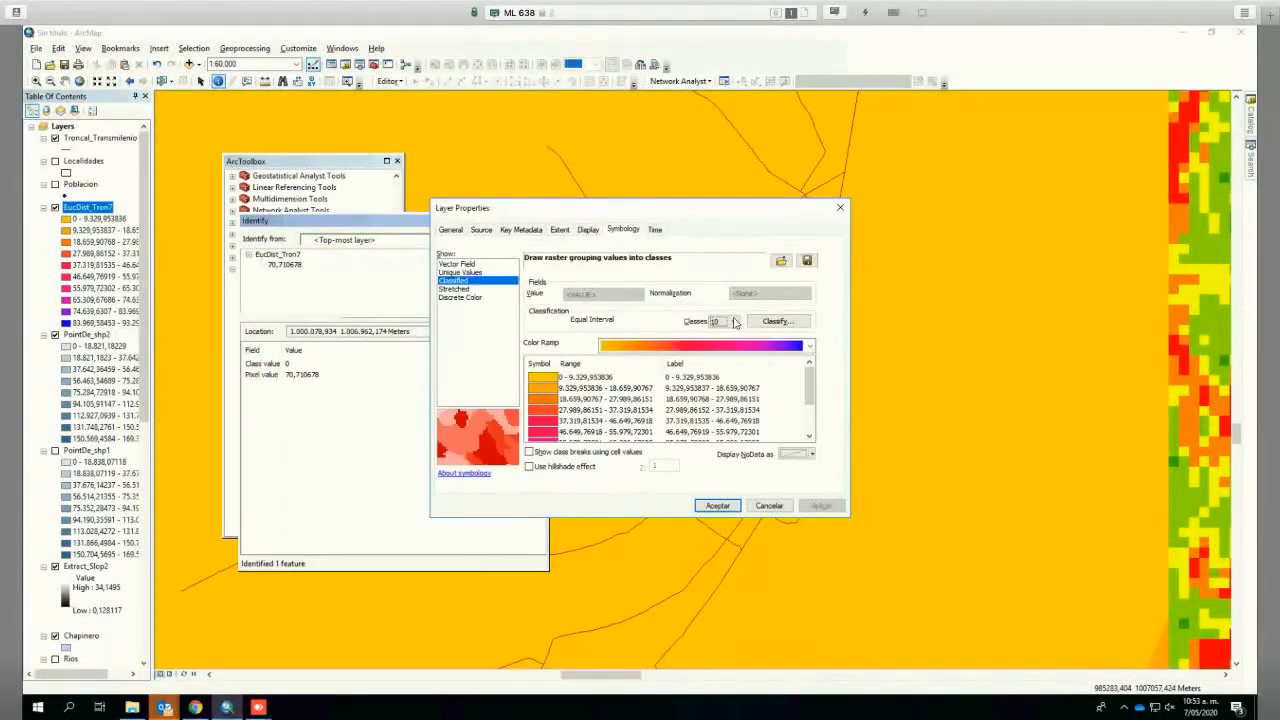
left_click(734, 321)
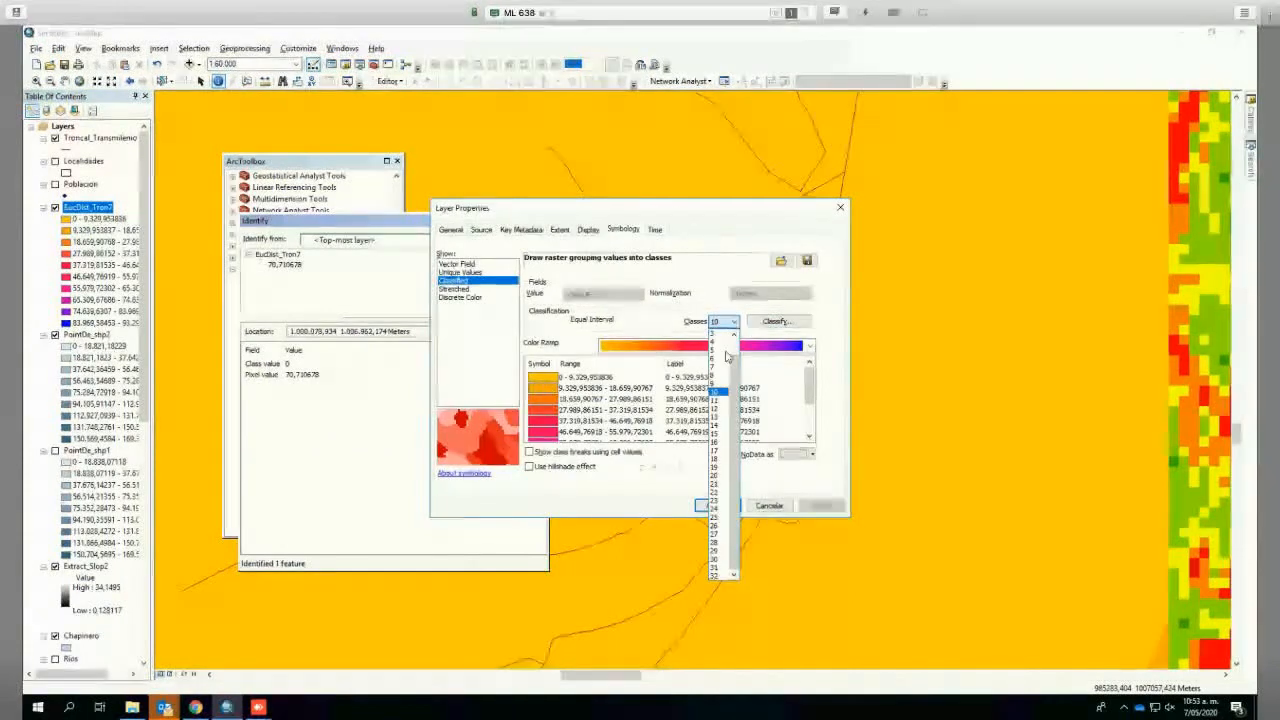
left_click(725, 351)
left_click(776, 321)
left_click(514, 240)
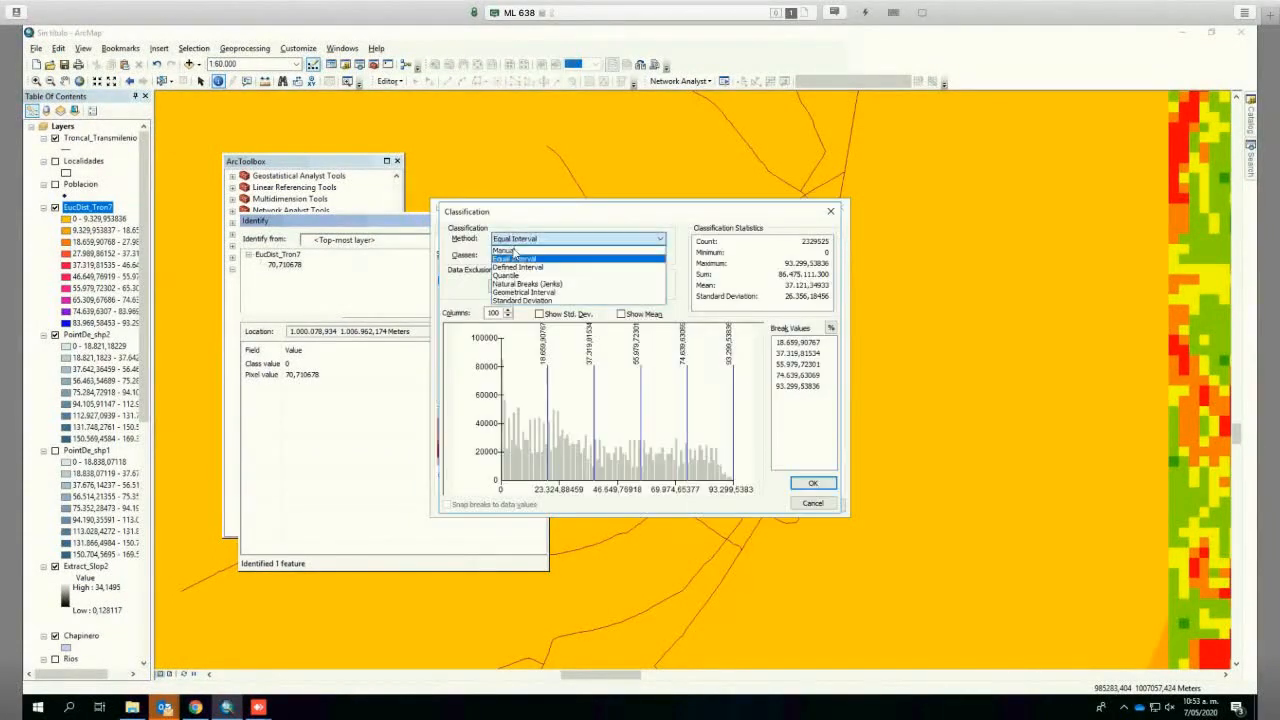
left_click(510, 250)
Step: Set the first four class break values of EucDist_Tron7 to 150, 300, 500 and 3000, and apply the symbology
left_click(788, 343)
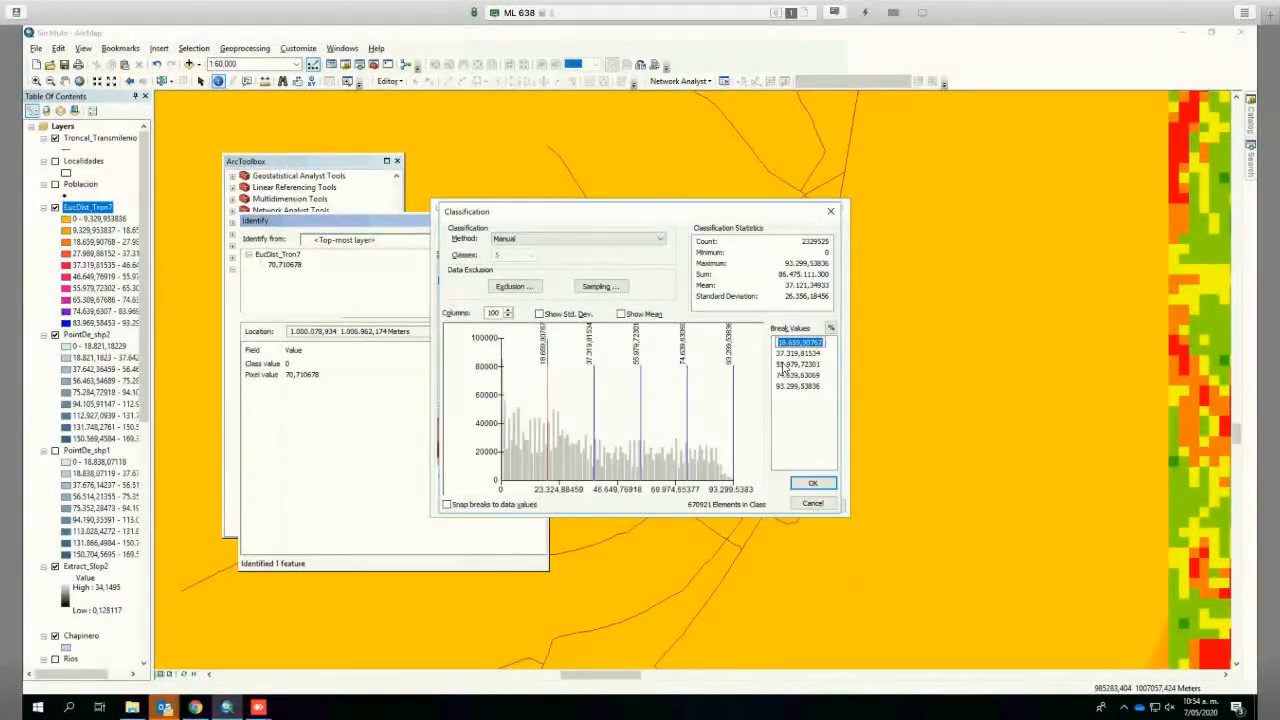
type("150")
left_click(814, 354)
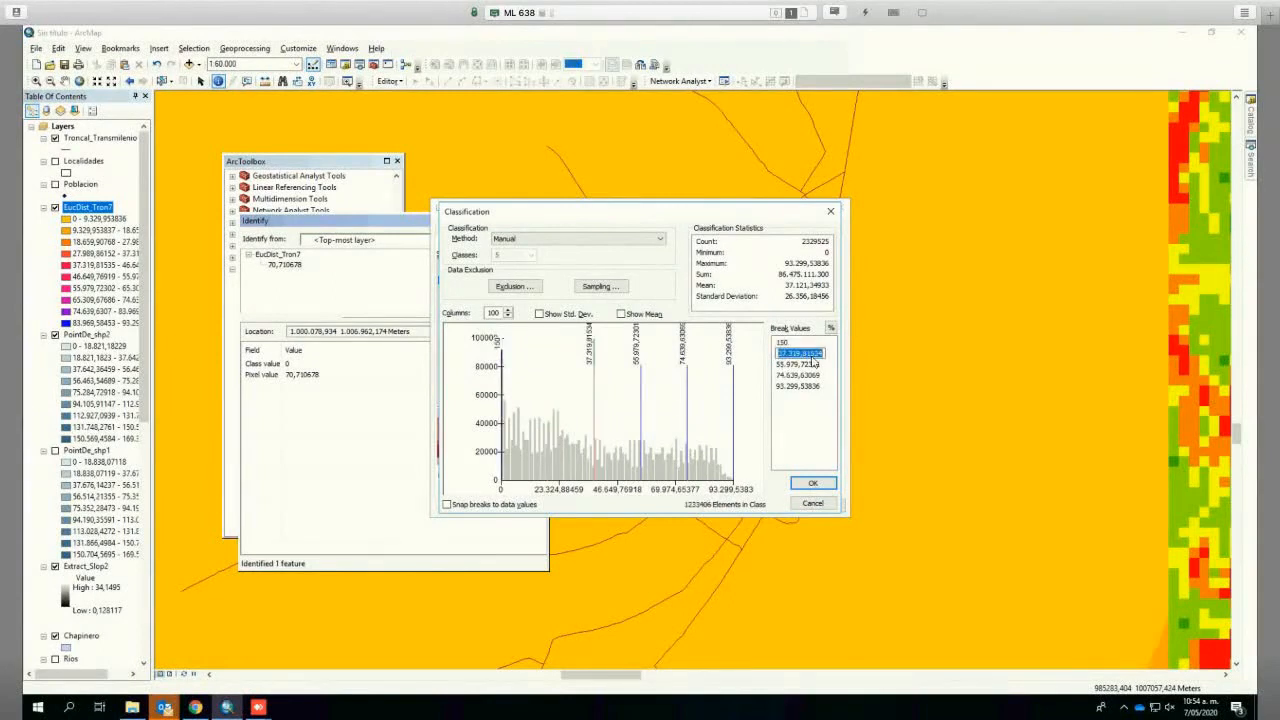
type("300")
key("Return")
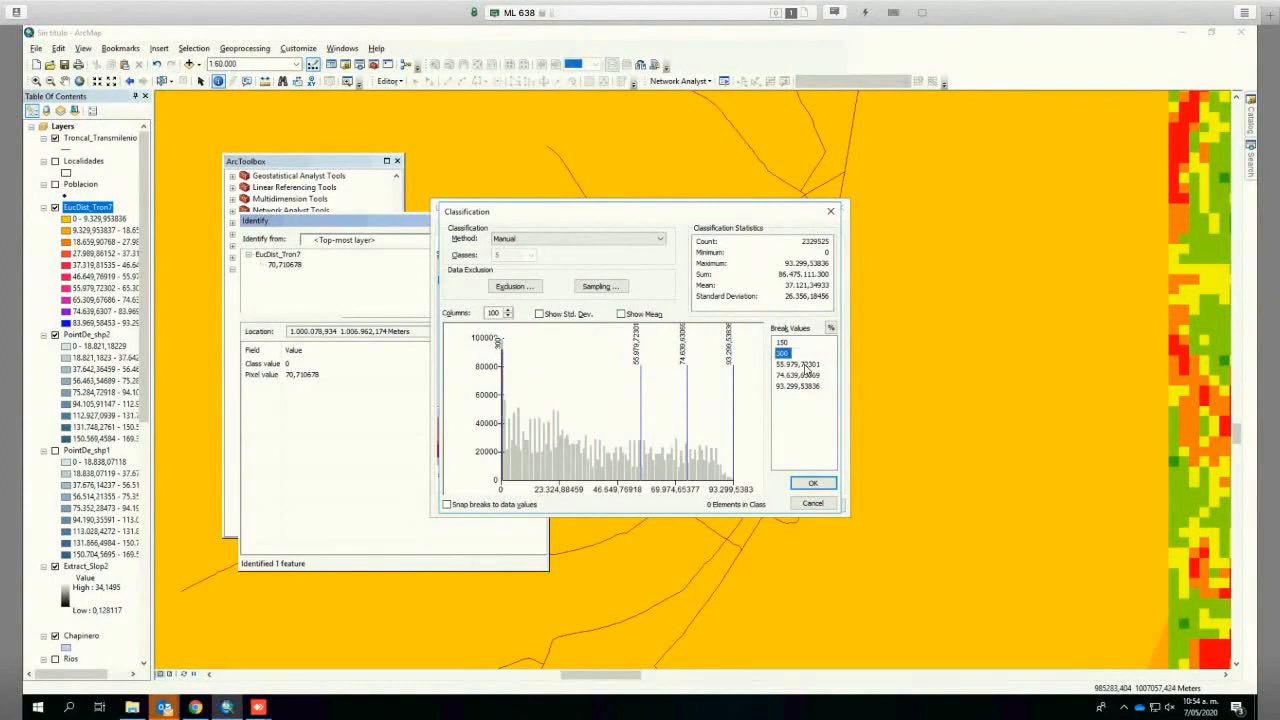
left_click(804, 364)
type("500")
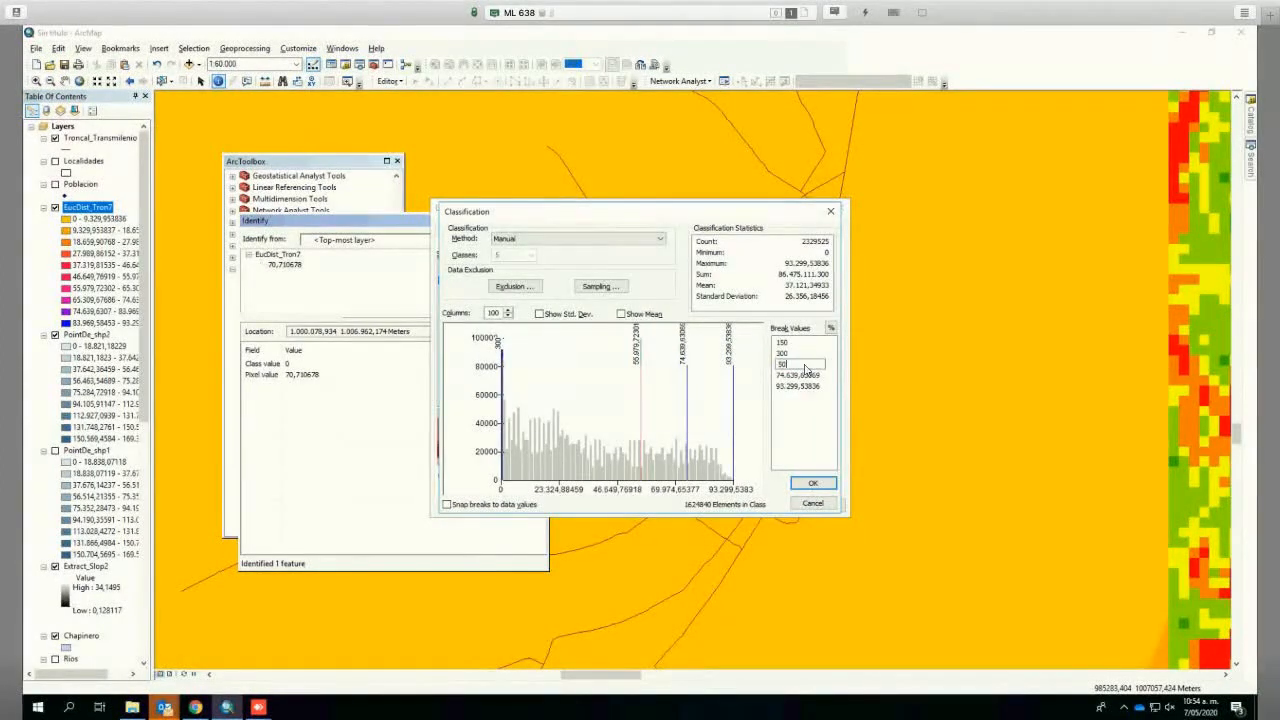
key("Return")
left_click(805, 375)
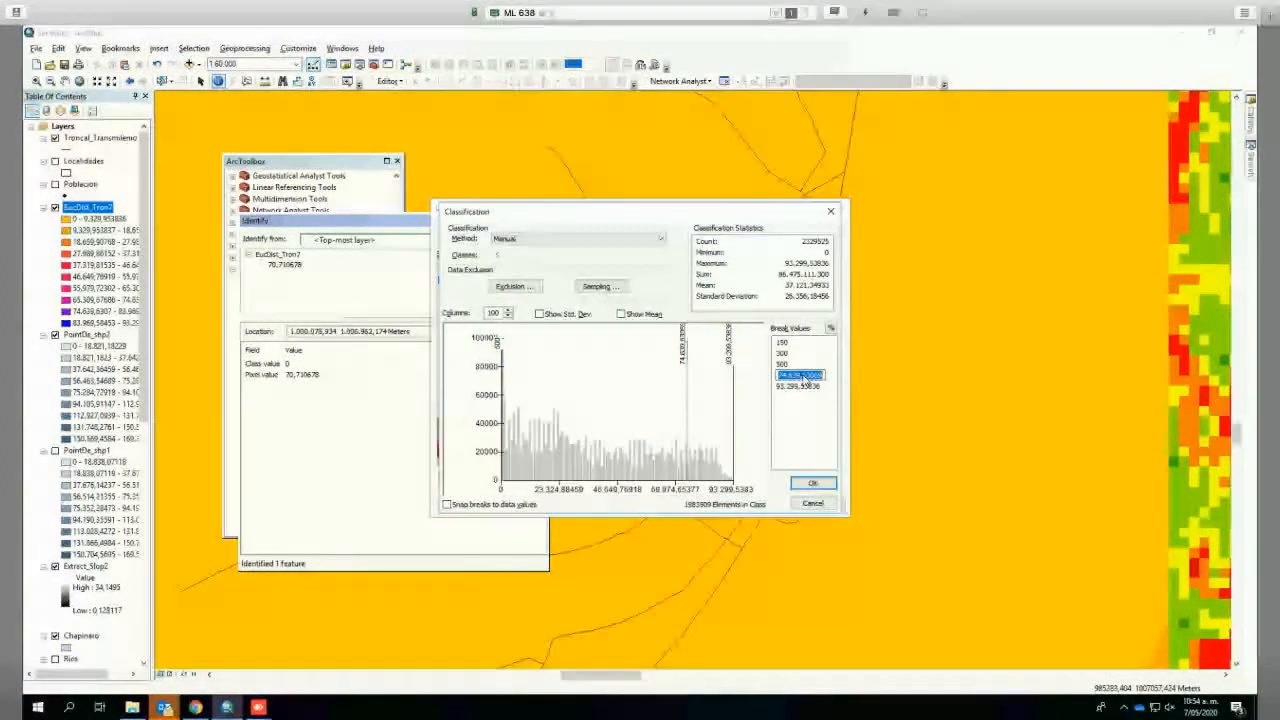
type("3000")
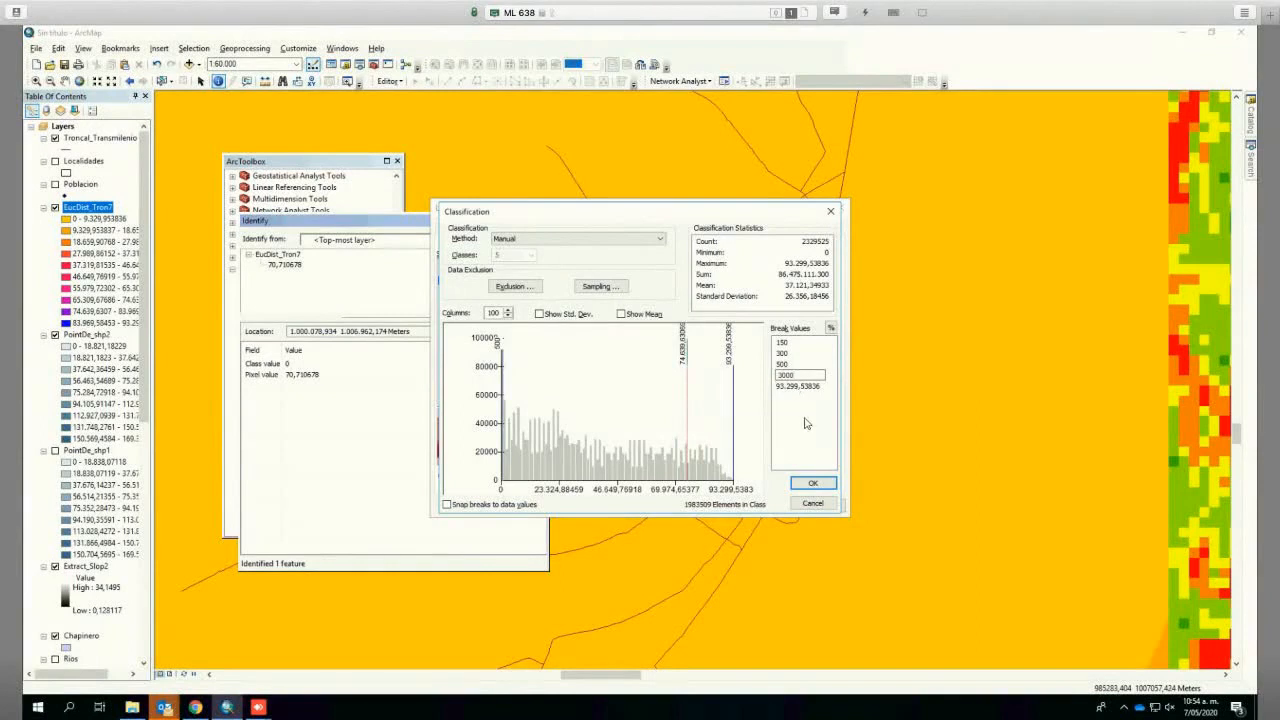
key("Return")
left_click(814, 485)
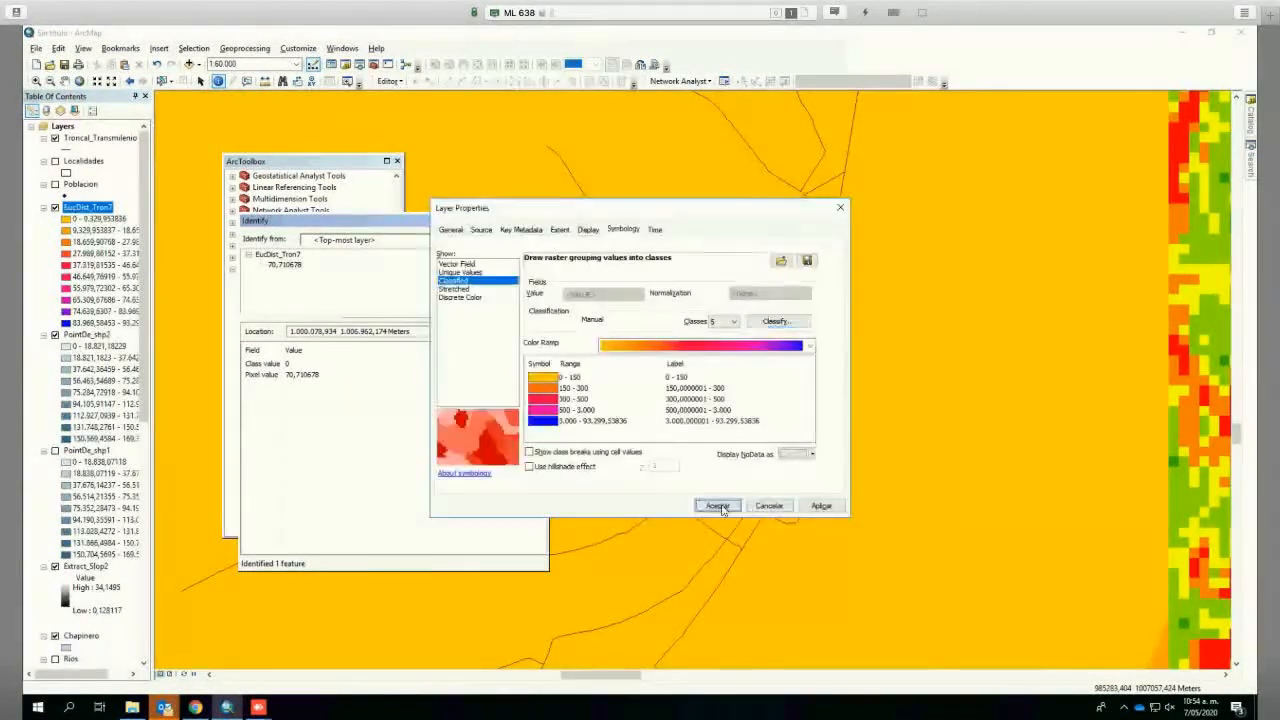
left_click(716, 505)
Step: View the whole EucDist_Tron7 raster with its distance bands, and close the Identify and ArcToolbox windows
scroll(714, 503, "up", 1)
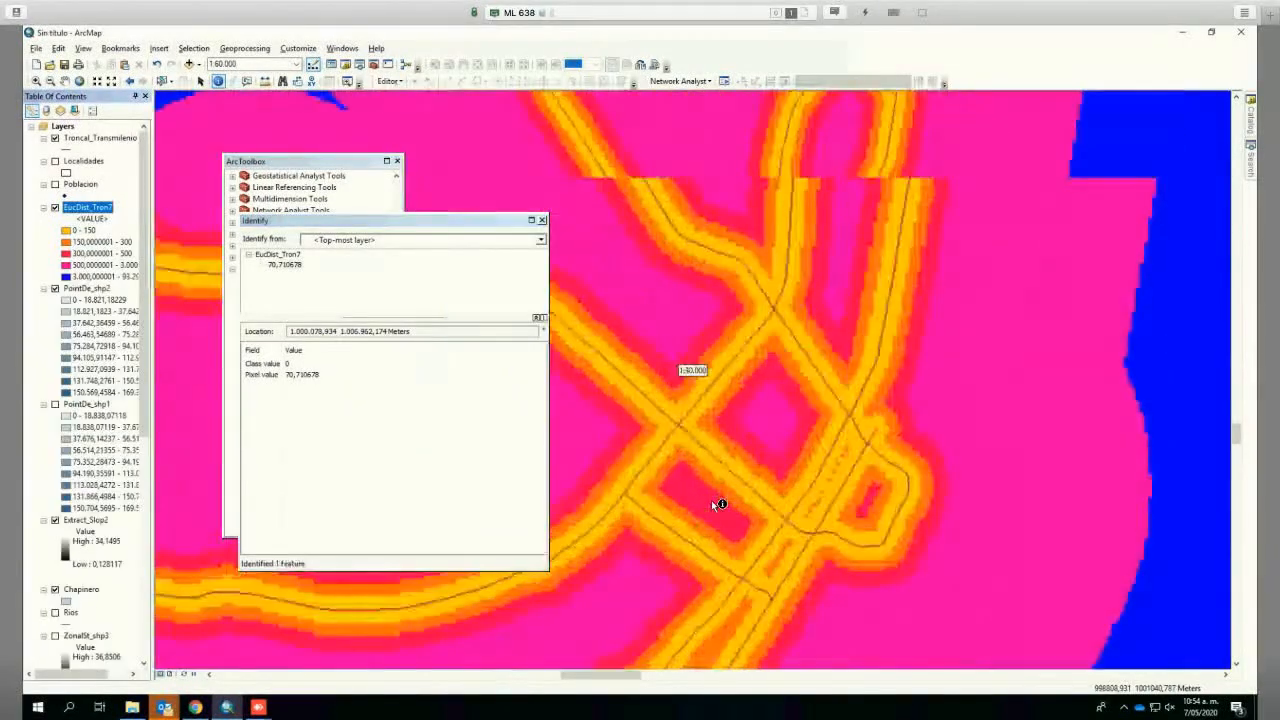
scroll(713, 503, "up", 3)
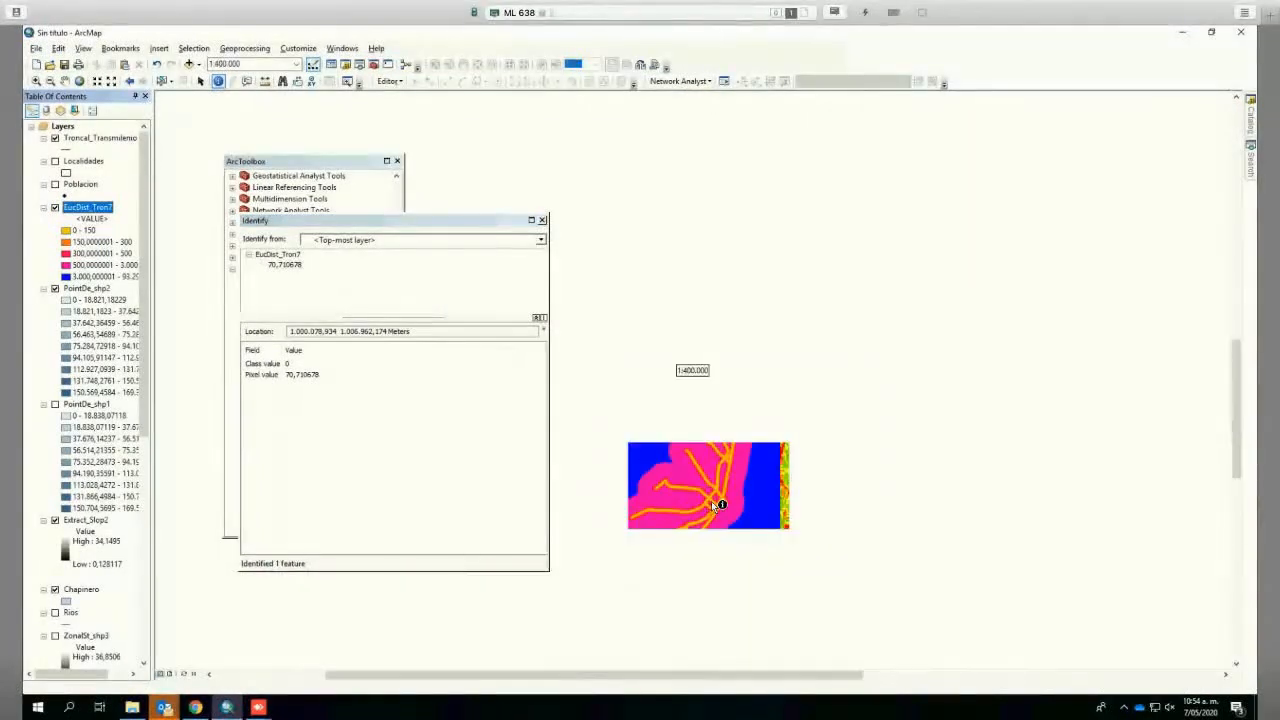
scroll(712, 500, "down", 1)
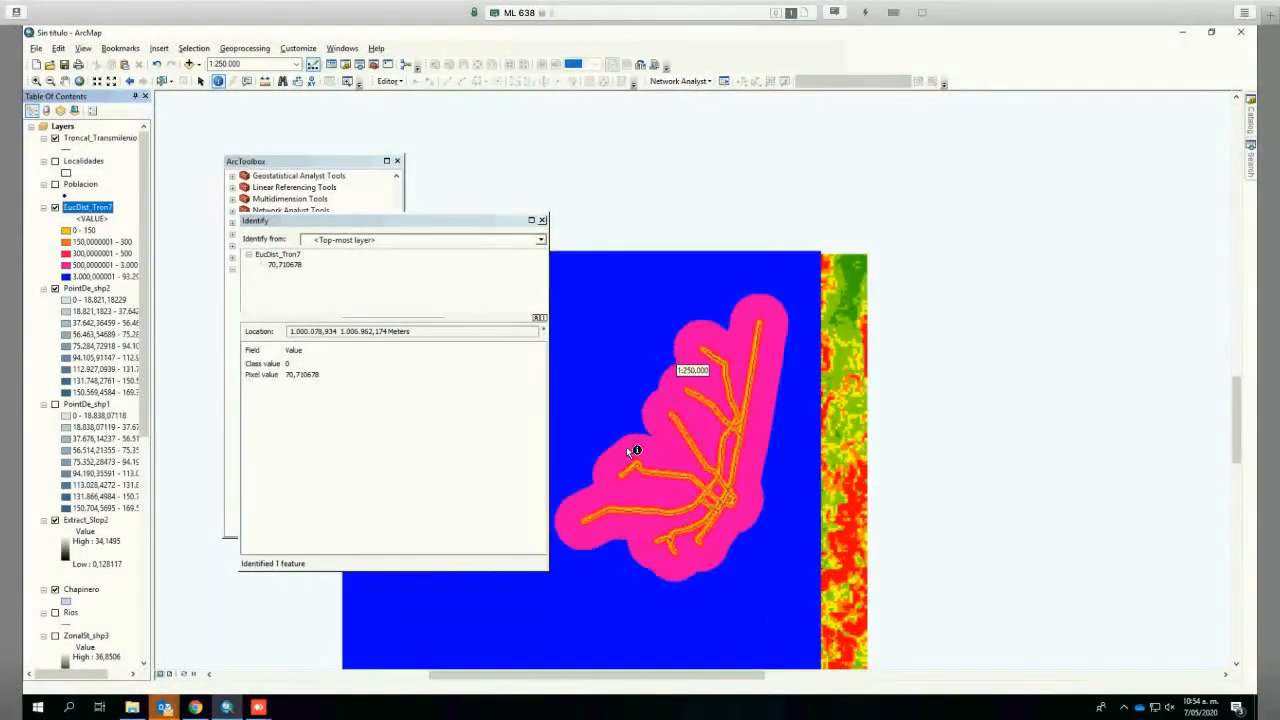
left_click(542, 220)
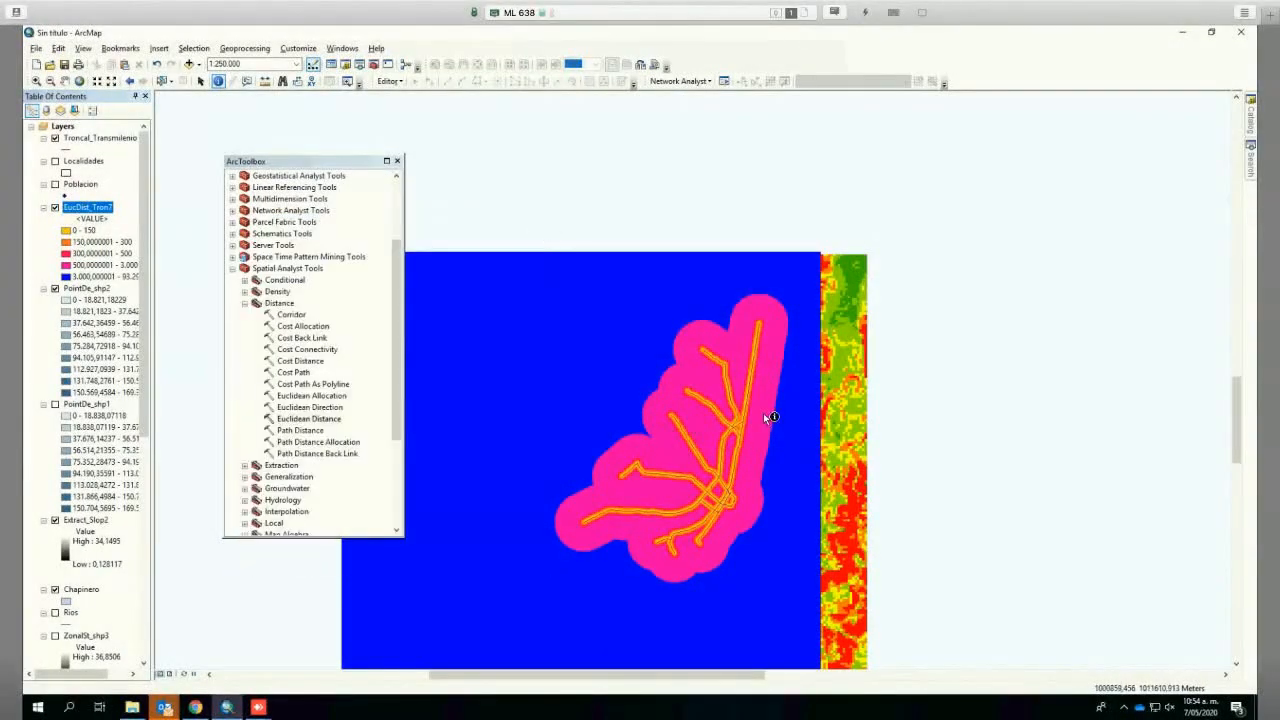
left_click(396, 161)
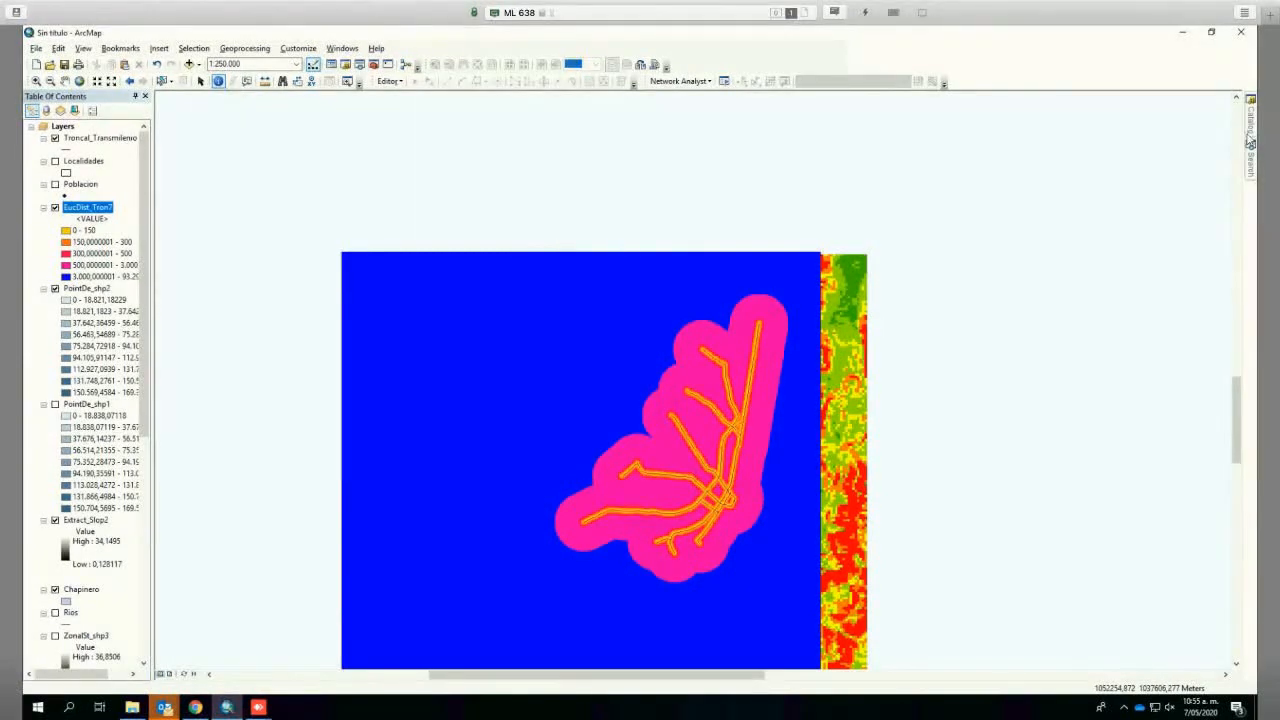
Step: Search the tools for "resample" and open the Resample (Data Management) tool
left_click(1250, 152)
double_click(1107, 148)
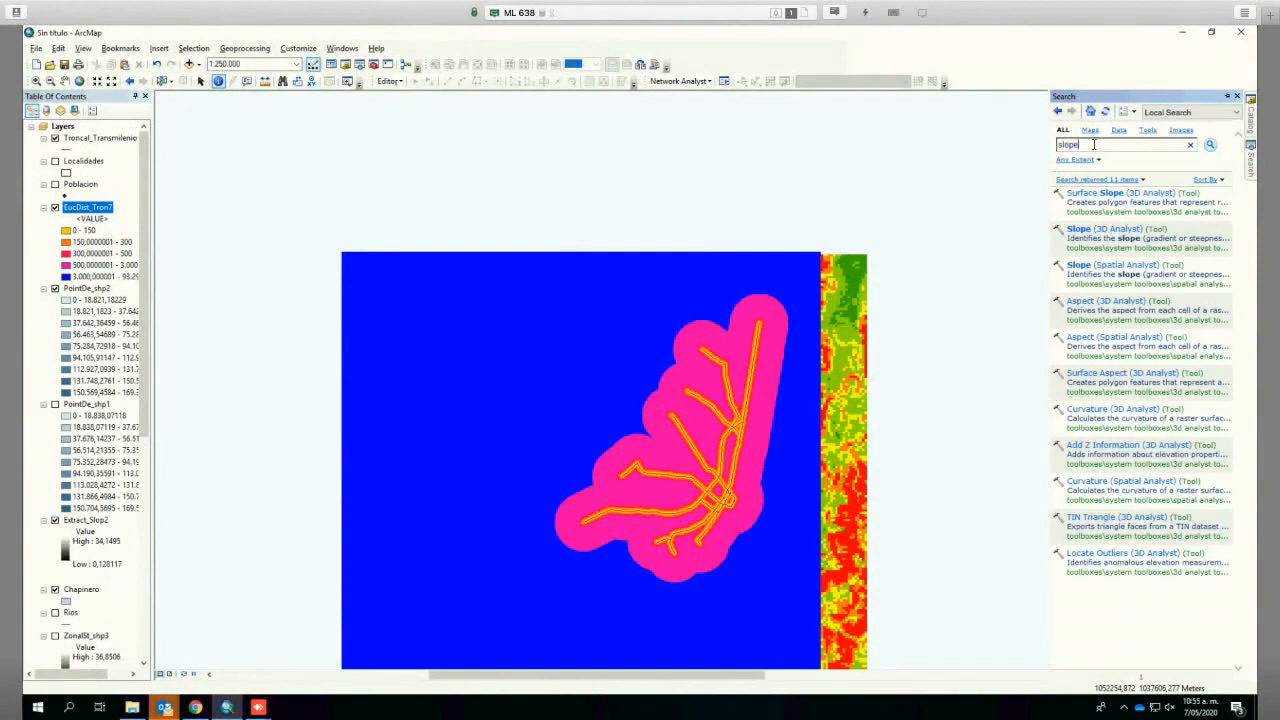
type("resample")
key("Return")
left_click(1100, 194)
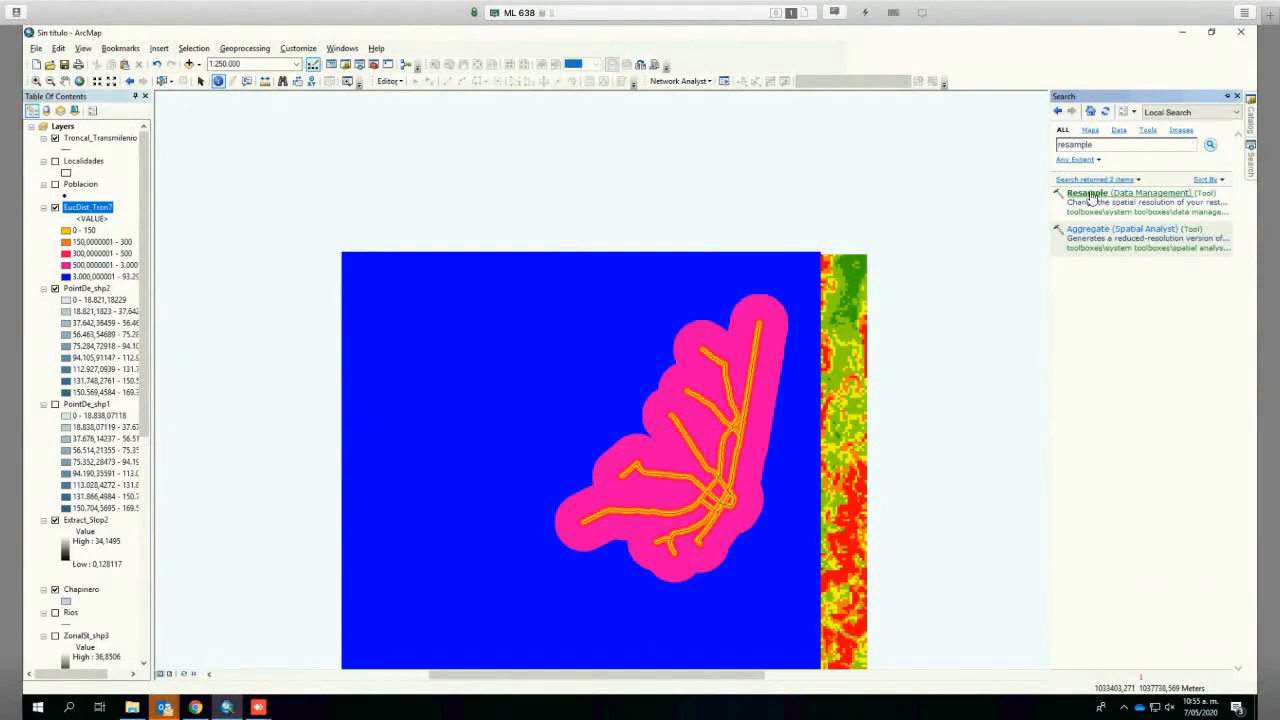
left_click(200, 224)
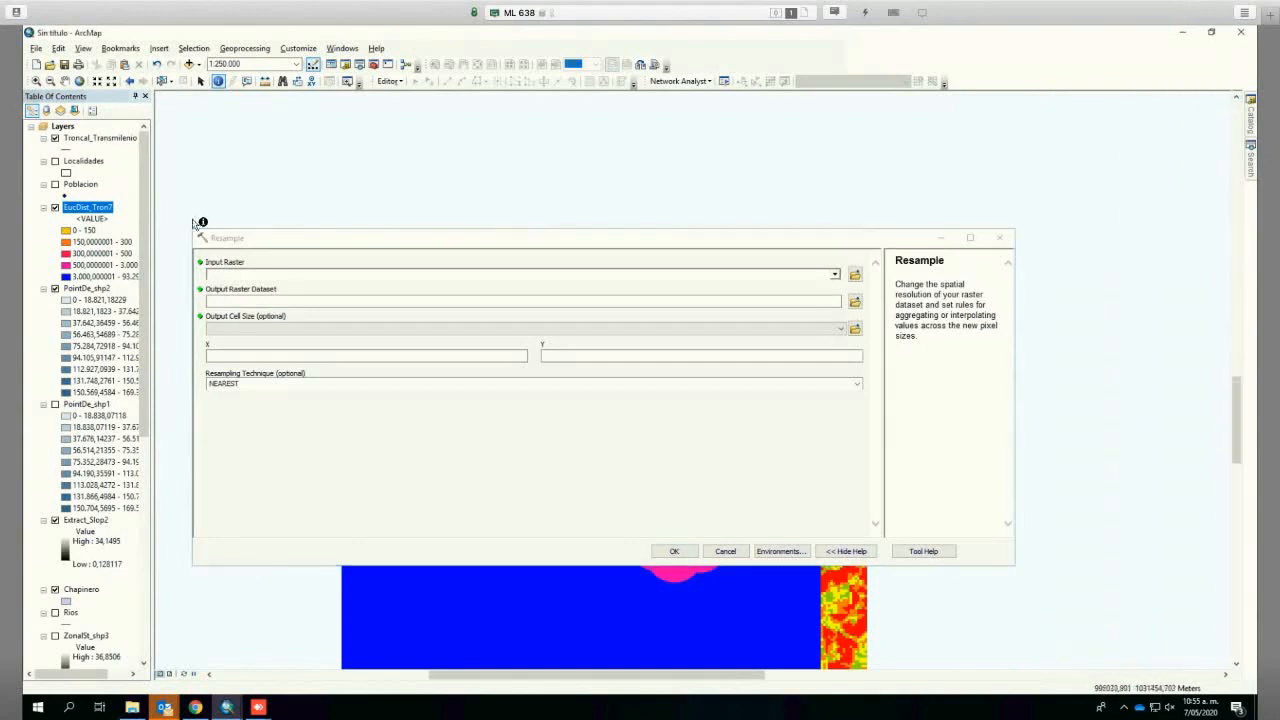
Step: Resample the Slope_tif4 raster to an output cell size of 50 in X and Y with the NEAREST technique
scroll(78, 513, "down", 7)
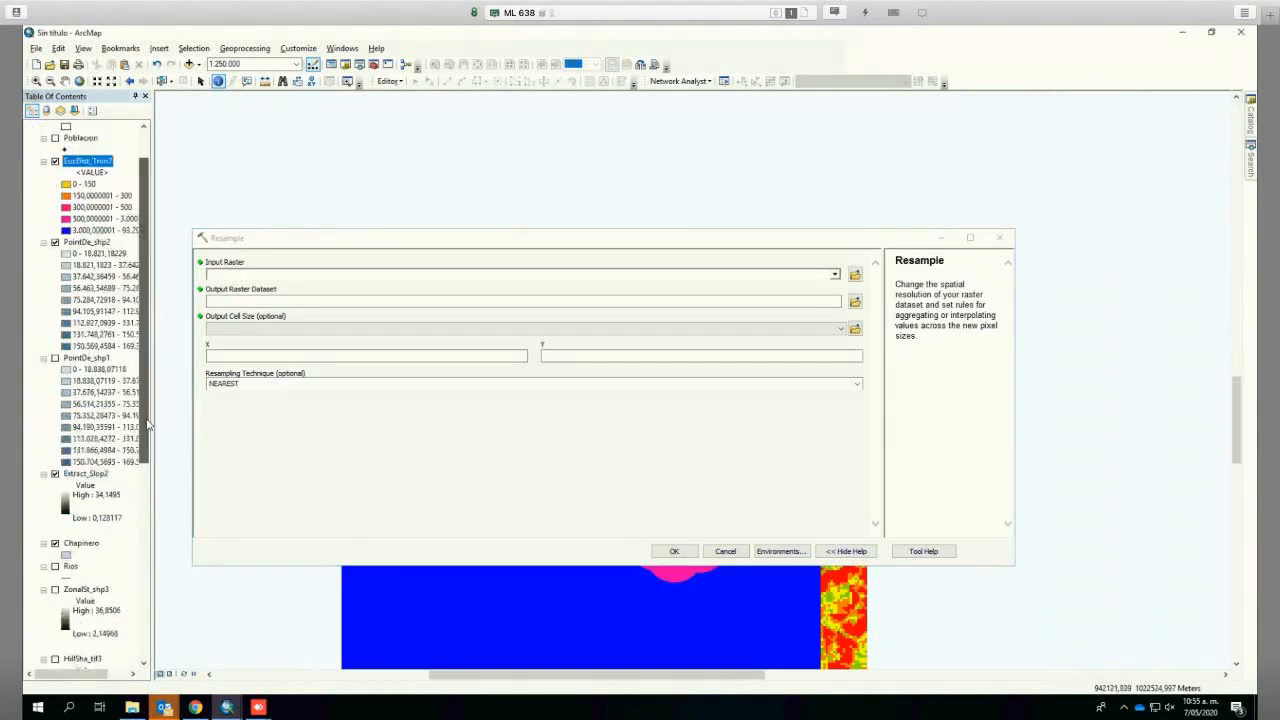
left_click_drag(78, 513, 377, 280)
double_click(508, 355)
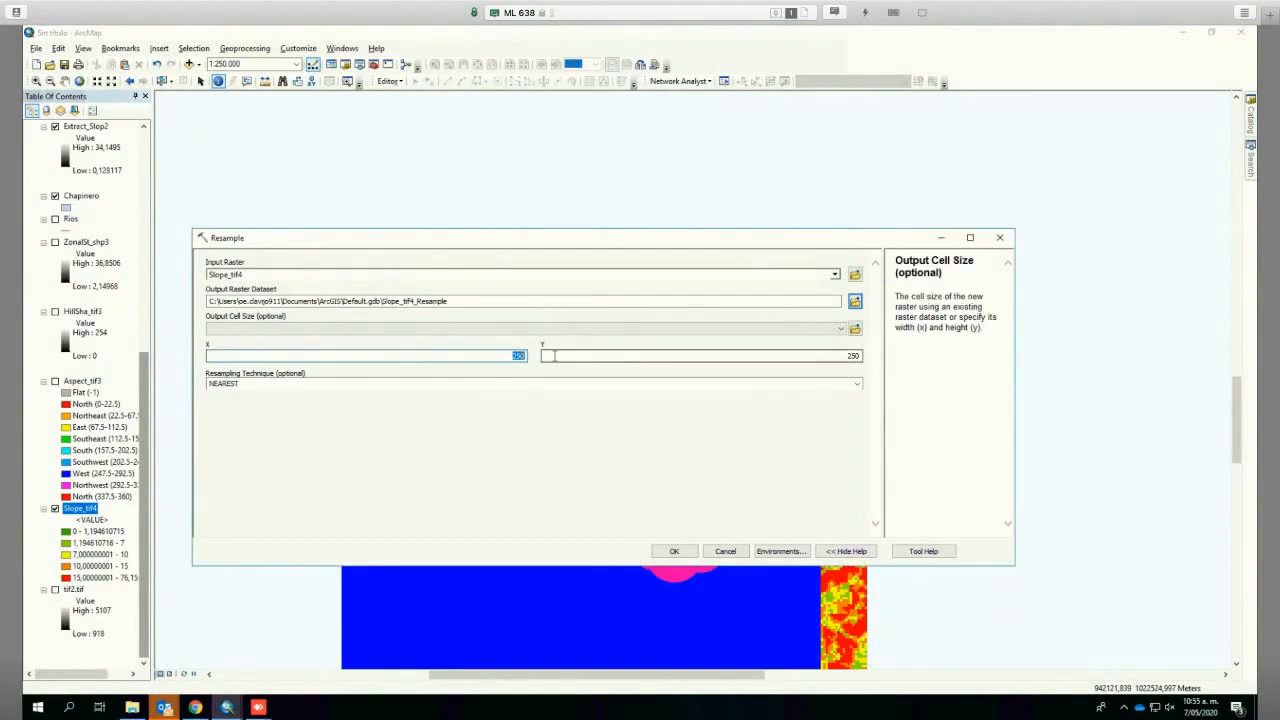
type("50")
left_click(845, 356)
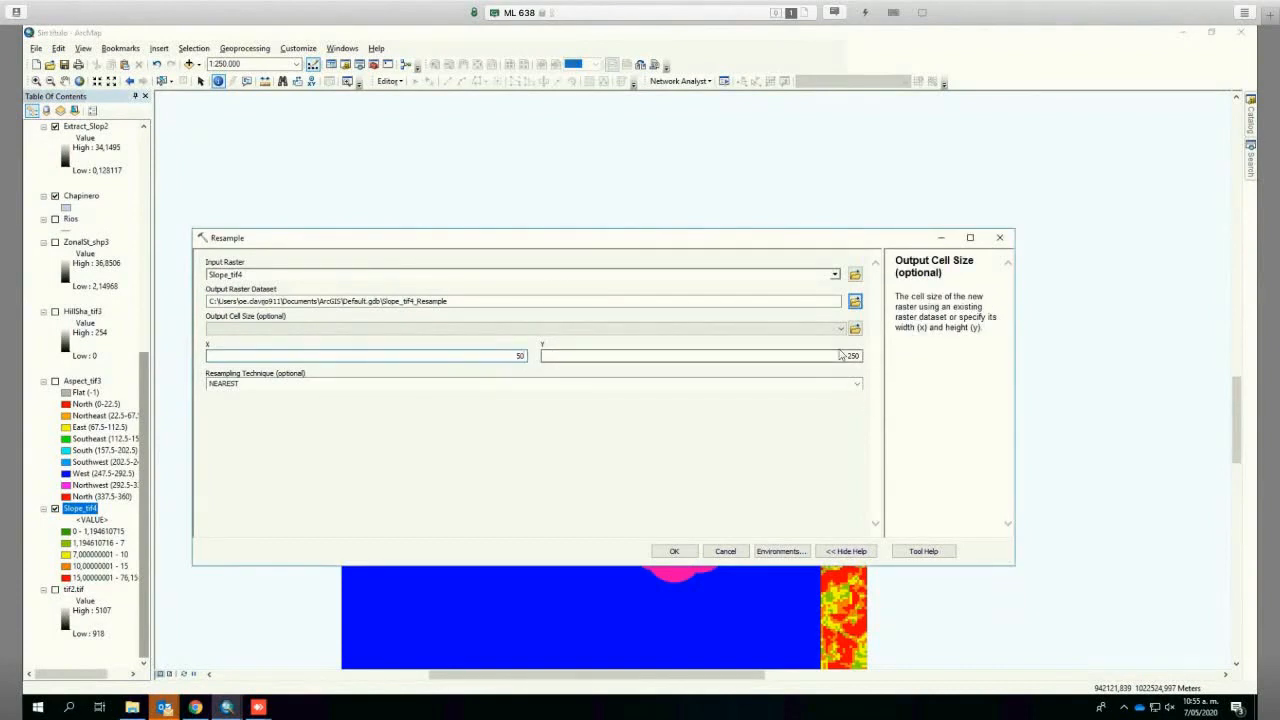
key("shift+End")
type("50")
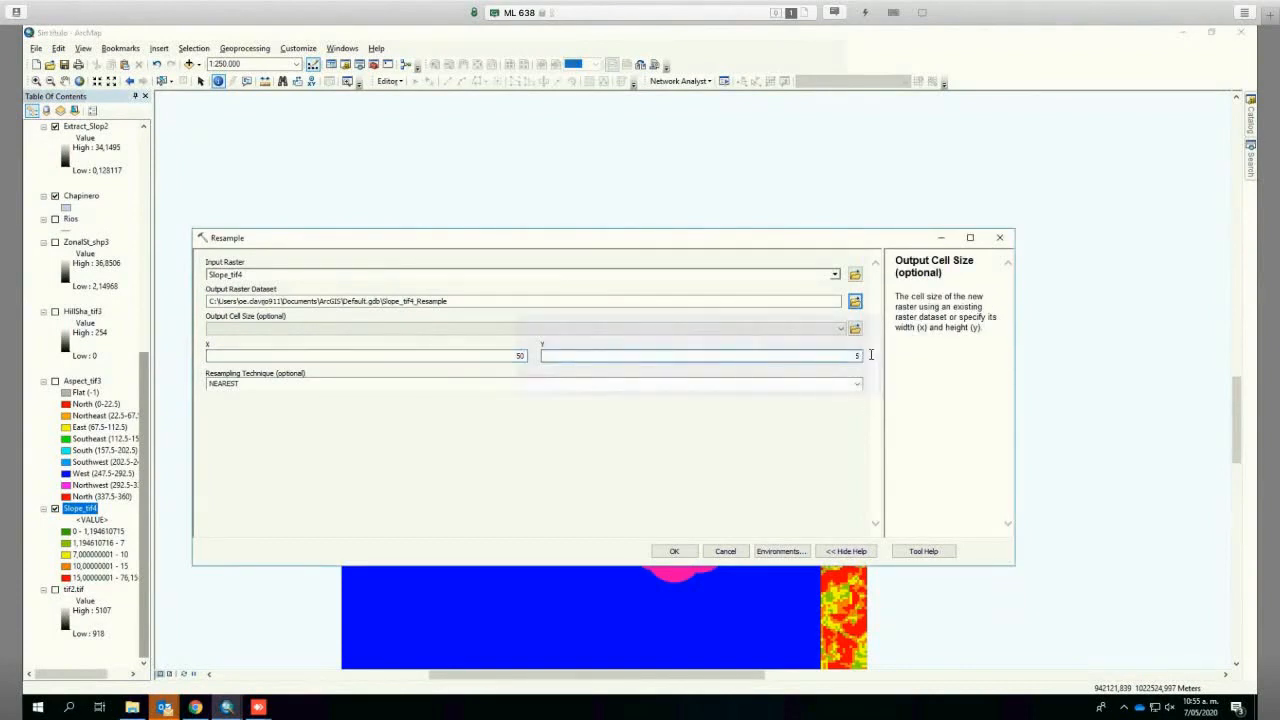
left_click(674, 552)
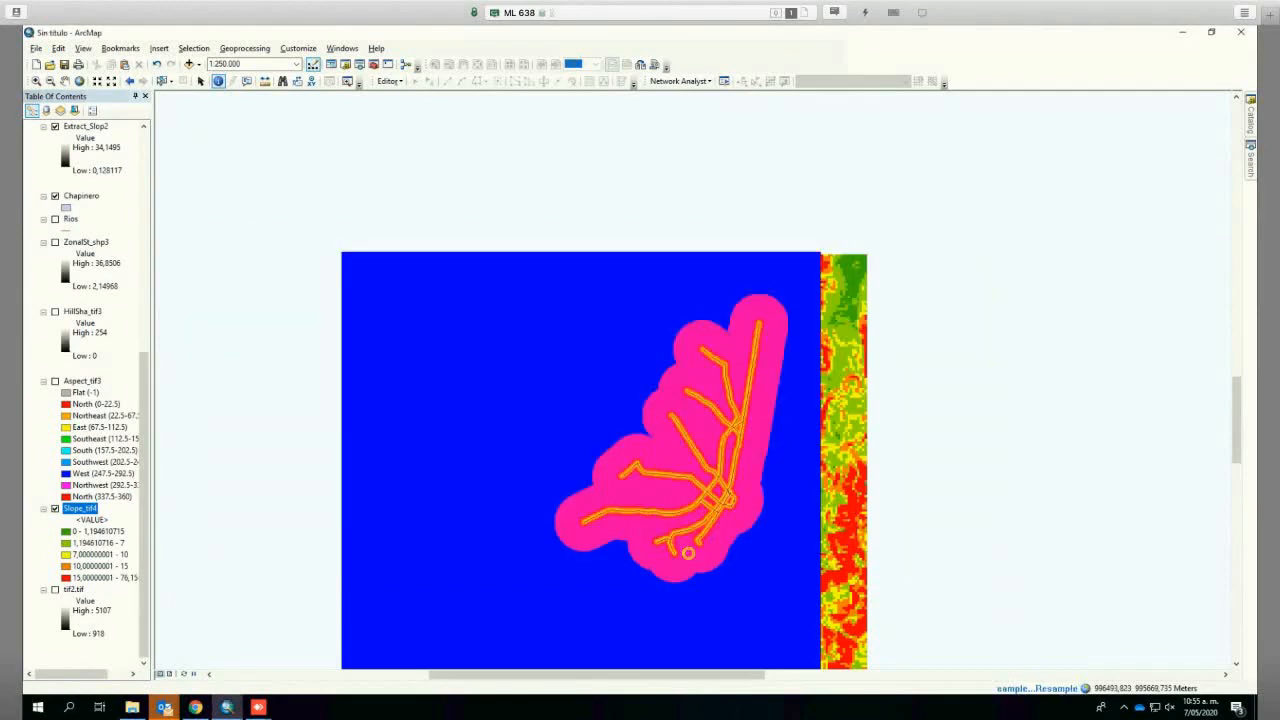